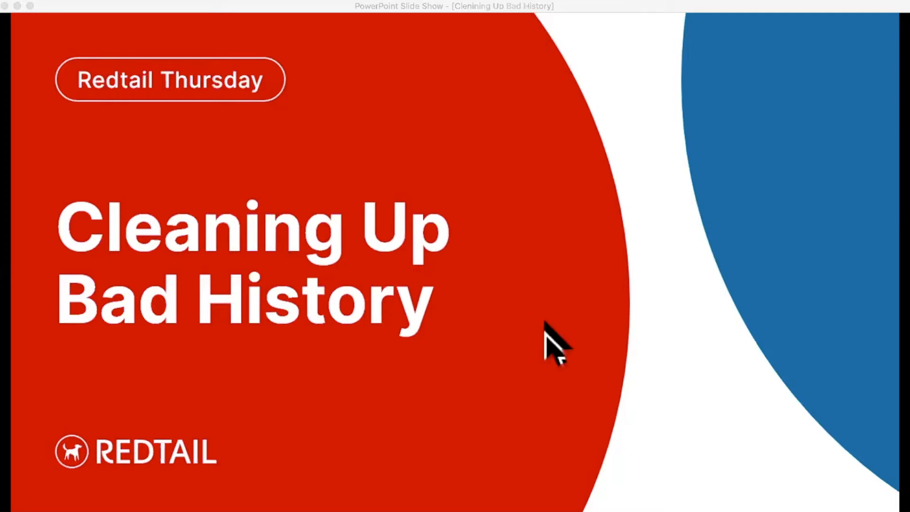
Step: Switch from the slide show to Redtail CRM in the browser and open the Contacts By Duplicate Names report
{"action": "key", "text": "super+Tab"}
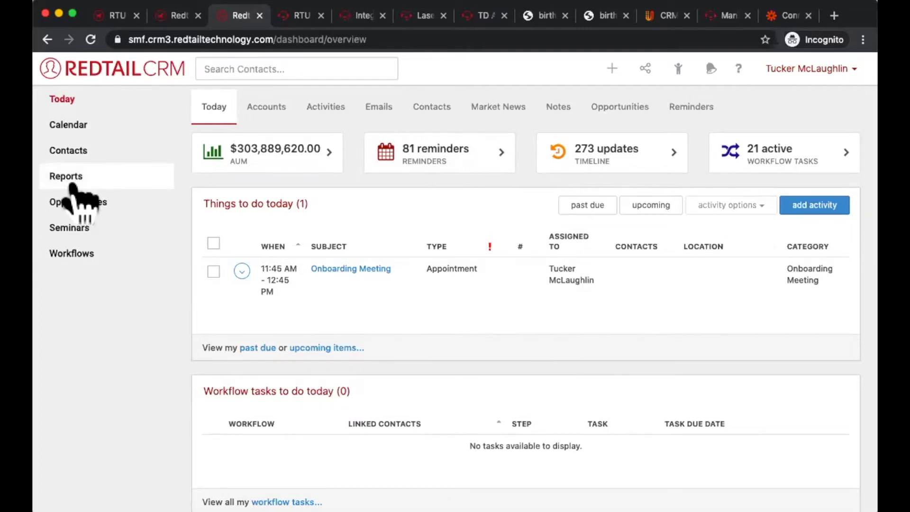
{"action": "left_click", "coordinate": [71, 180]}
{"action": "scroll", "coordinate": [239, 261], "scroll_direction": "down", "scroll_amount": 15}
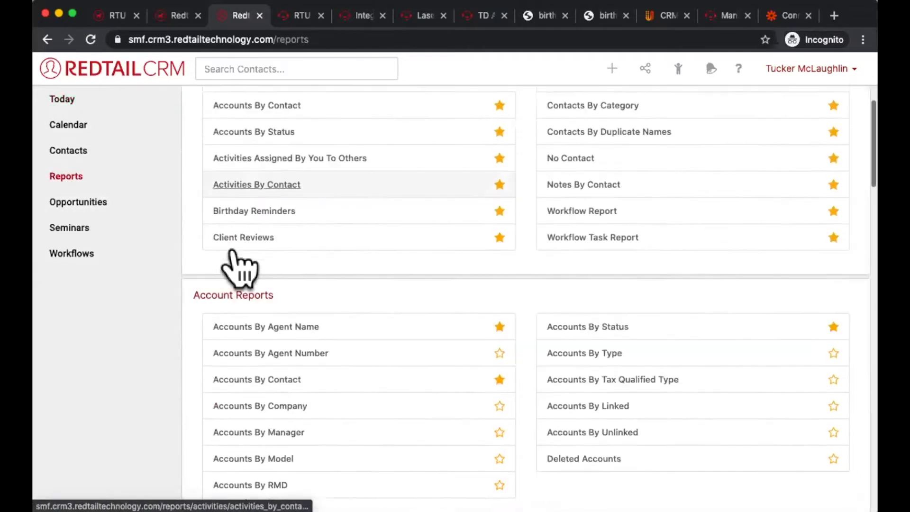
{"action": "scroll", "coordinate": [239, 263], "scroll_direction": "up", "scroll_amount": 3}
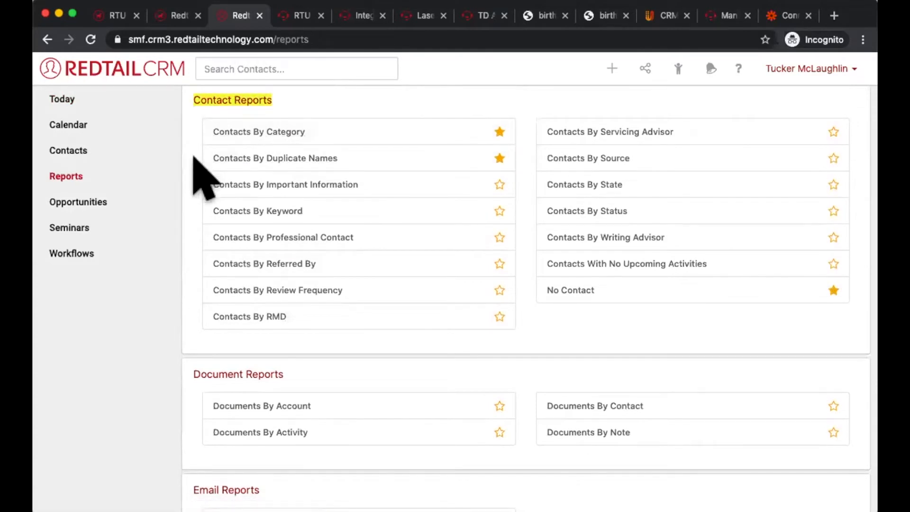
{"action": "left_click_drag", "start_coordinate": [337, 158], "coordinate": [196, 151]}
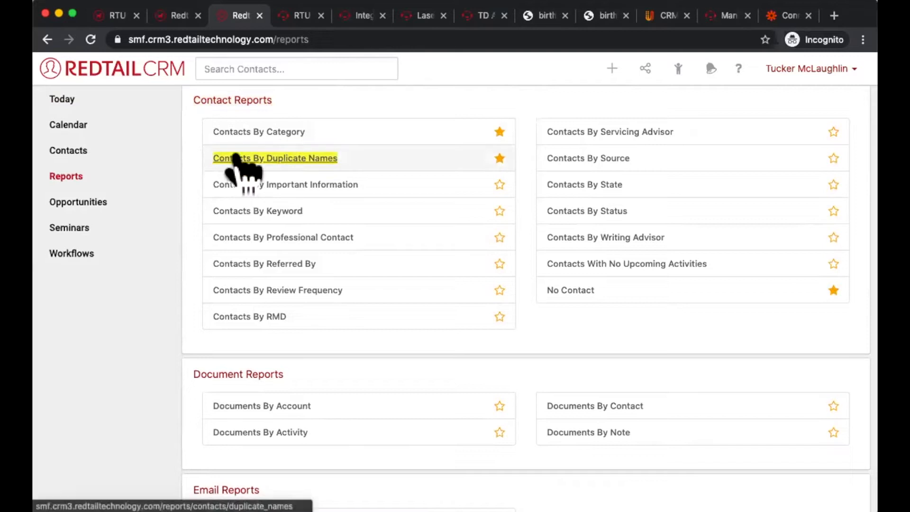
{"action": "left_click", "coordinate": [231, 162]}
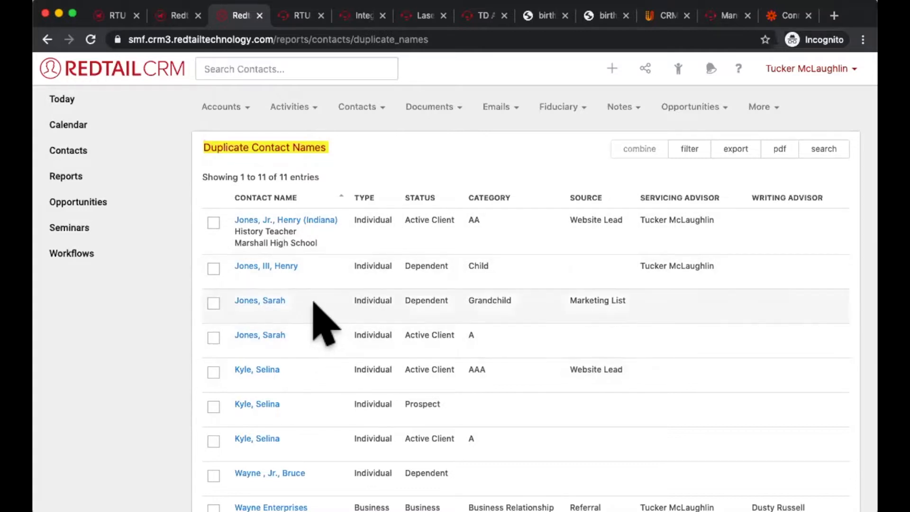
Step: Select the Dependent contact and its Active Client duplicate, review the primary contact choices for combining them, and close without combining
{"action": "left_click", "coordinate": [312, 303]}
{"action": "left_click", "coordinate": [306, 339]}
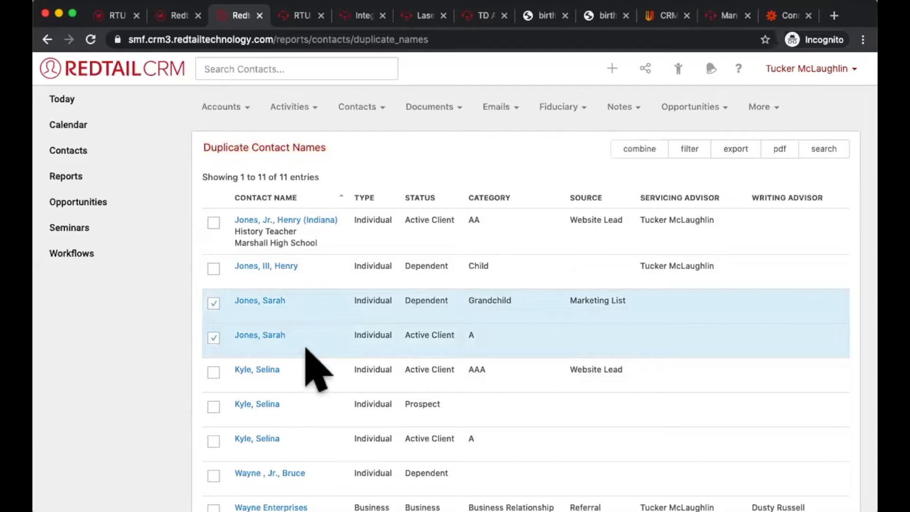
{"action": "left_click", "coordinate": [640, 149]}
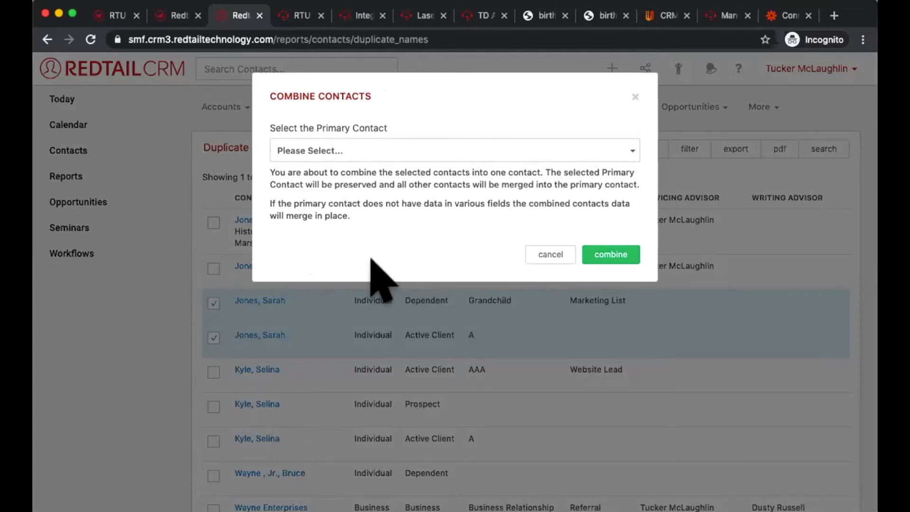
{"action": "left_click", "coordinate": [507, 151]}
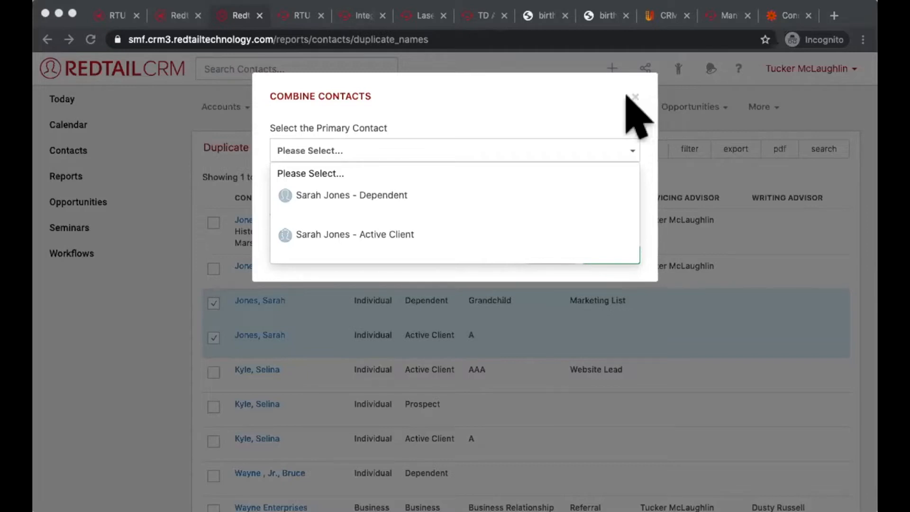
{"action": "left_click", "coordinate": [629, 89]}
{"action": "left_click", "coordinate": [634, 97]}
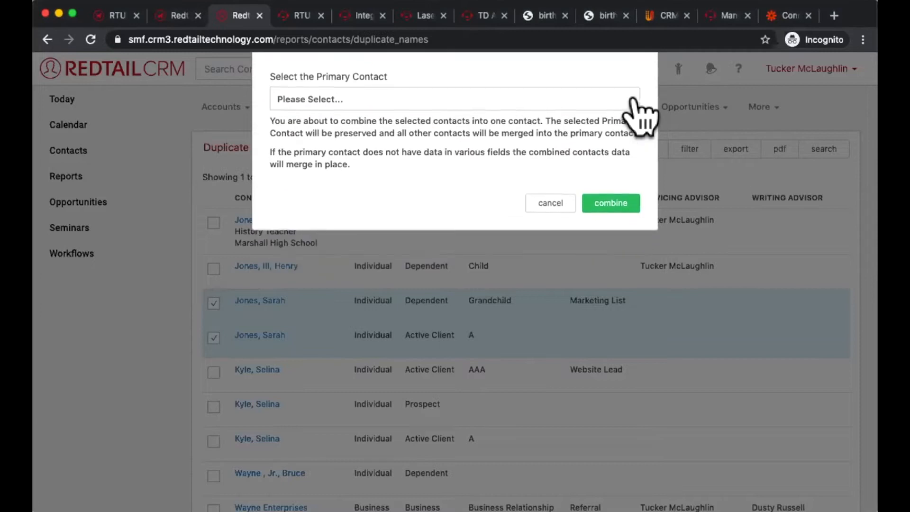
{"action": "triple_click", "coordinate": [258, 145]}
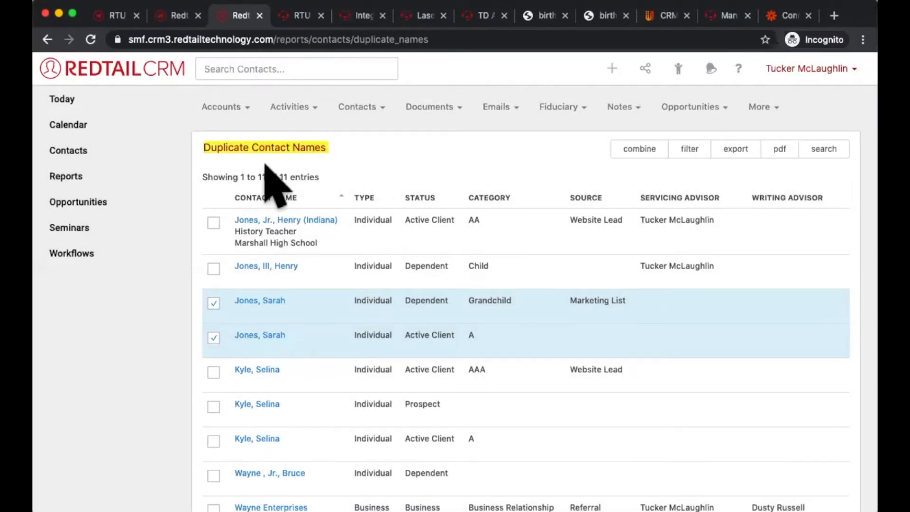
Step: Return to the Today overview, open the Contacts A-Z list and view the actions available for the first contact
{"action": "left_click", "coordinate": [82, 101]}
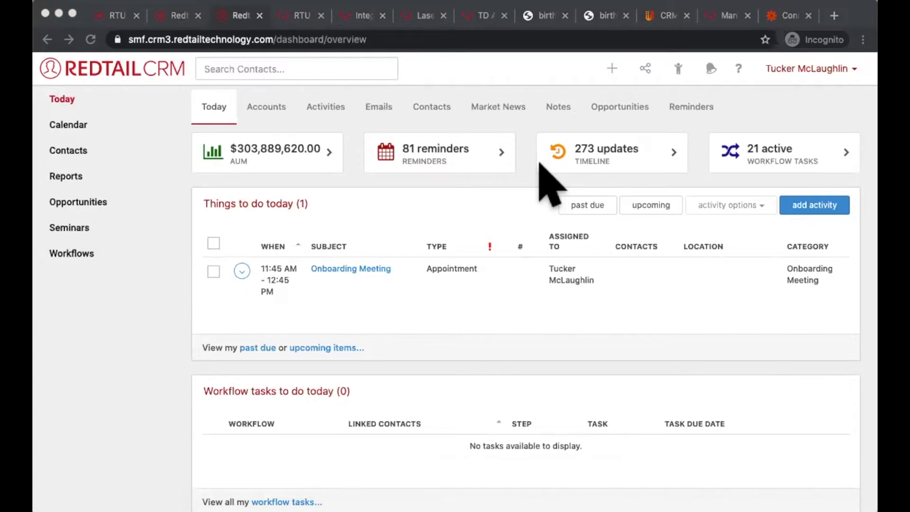
{"action": "left_click", "coordinate": [536, 199]}
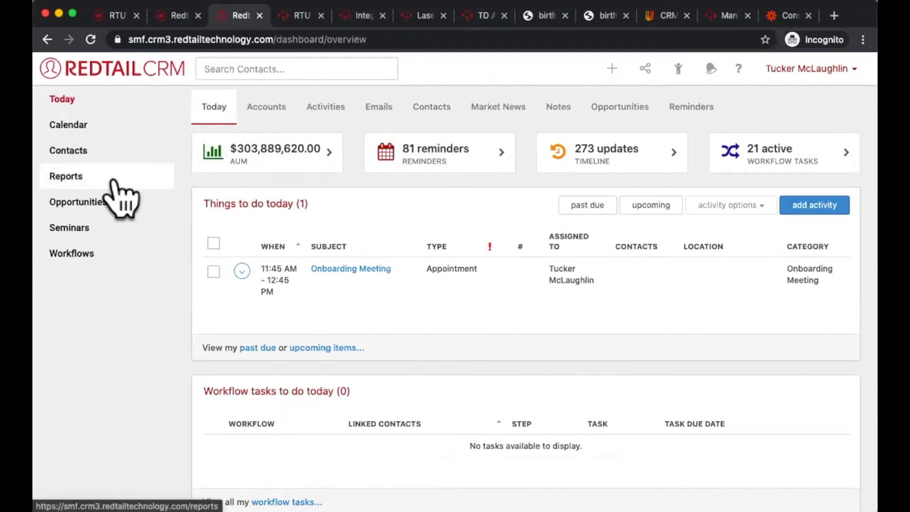
{"action": "left_click", "coordinate": [95, 158]}
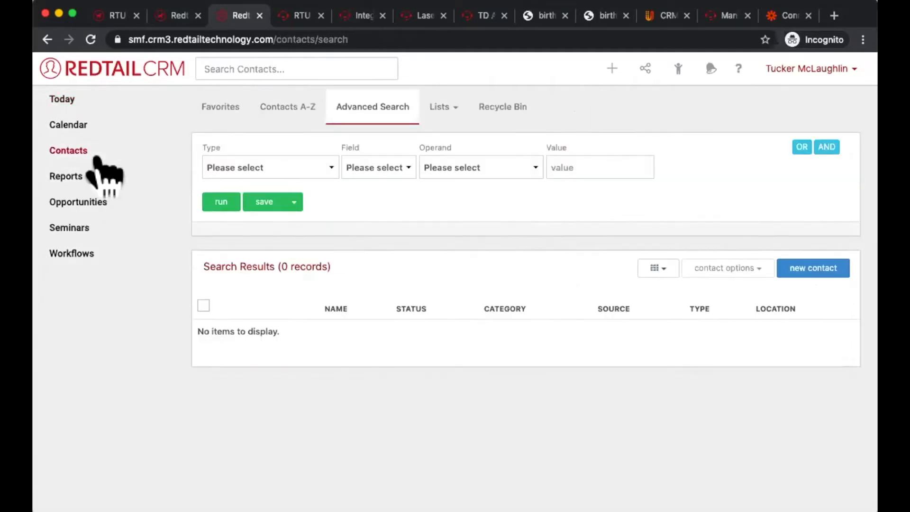
{"action": "left_click", "coordinate": [272, 111]}
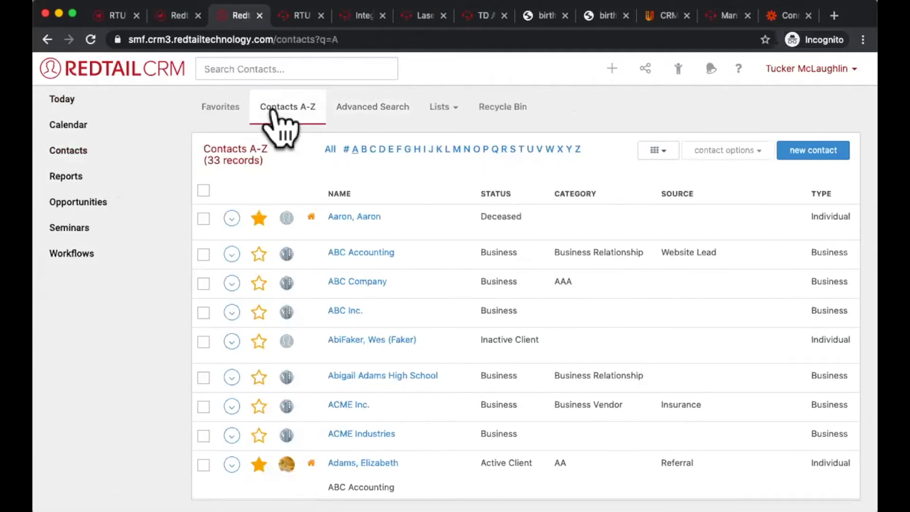
{"action": "left_click", "coordinate": [231, 218]}
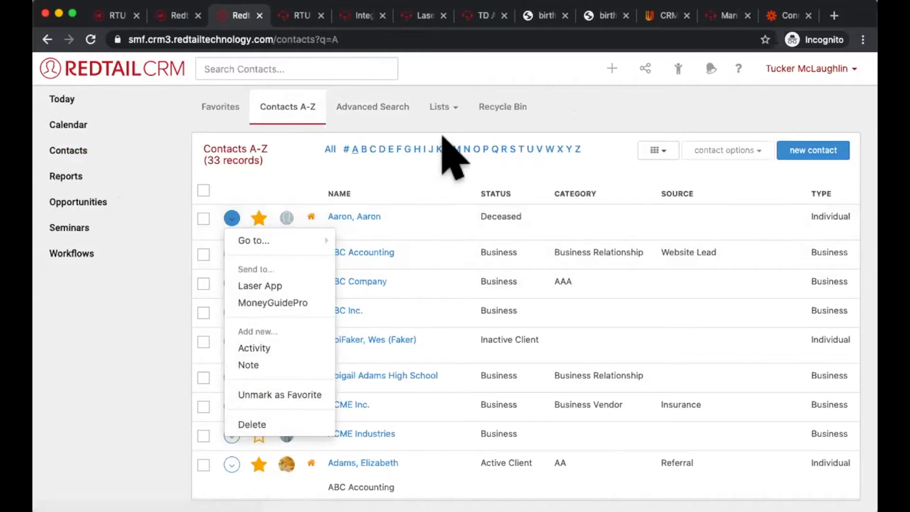
{"action": "left_click", "coordinate": [429, 185]}
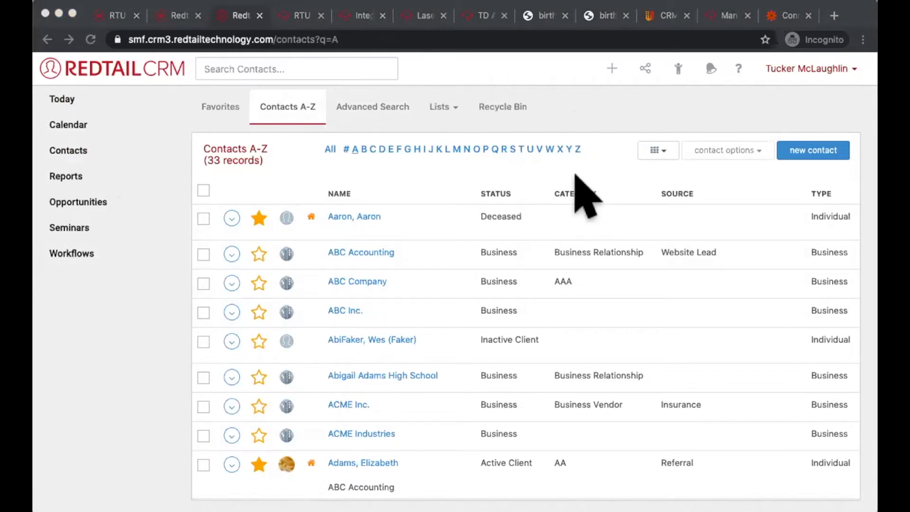
{"action": "left_click", "coordinate": [607, 108]}
Step: Open the contacts Recycle Bin, browse the deleted records and view the permanent delete and restore options for the first one
{"action": "left_click", "coordinate": [74, 159]}
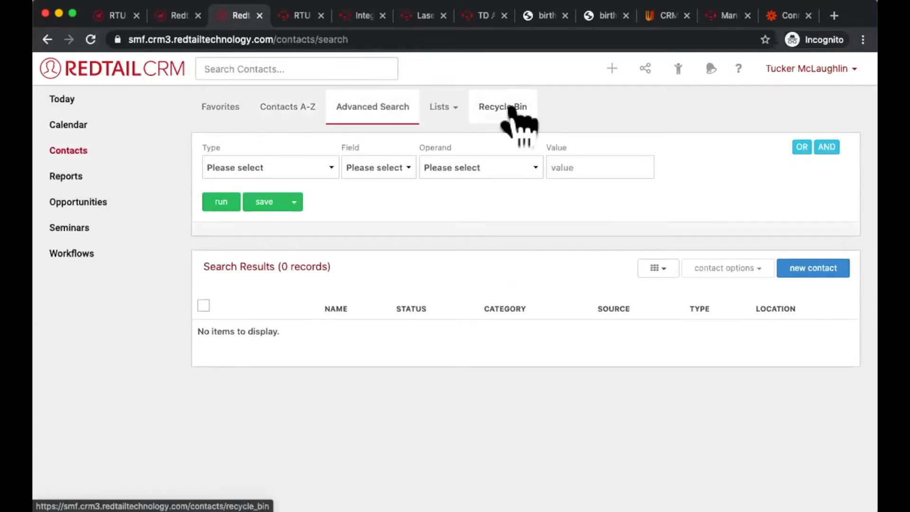
{"action": "left_click", "coordinate": [517, 117]}
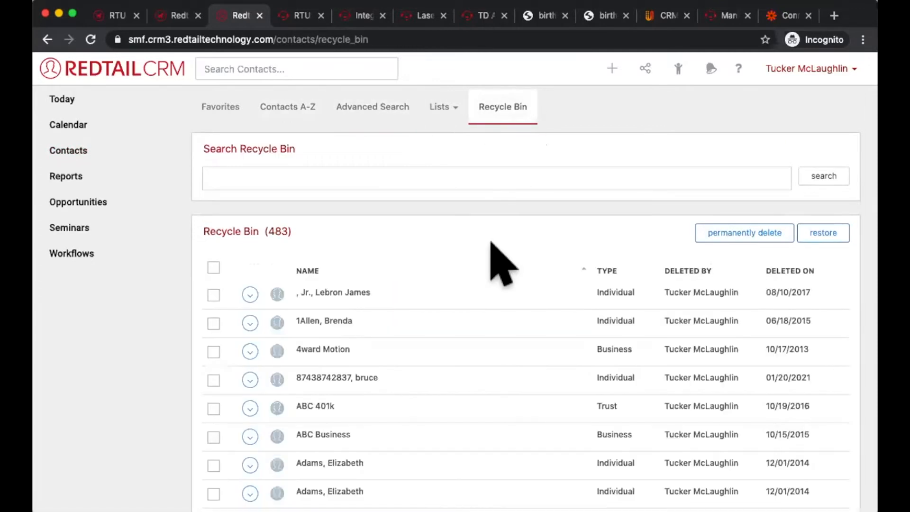
{"action": "scroll", "coordinate": [491, 243], "scroll_direction": "down", "scroll_amount": 2}
{"action": "scroll", "coordinate": [491, 242], "scroll_direction": "down", "scroll_amount": 3}
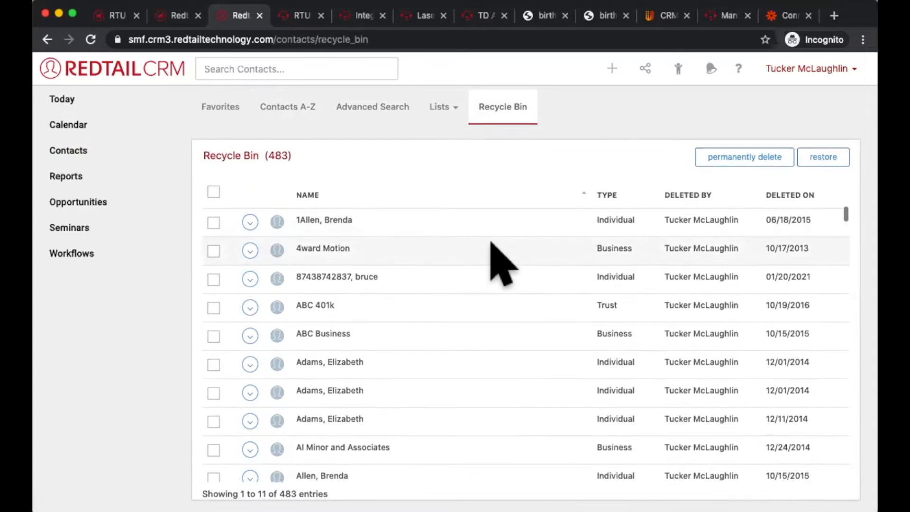
{"action": "scroll", "coordinate": [491, 243], "scroll_direction": "up", "scroll_amount": 3}
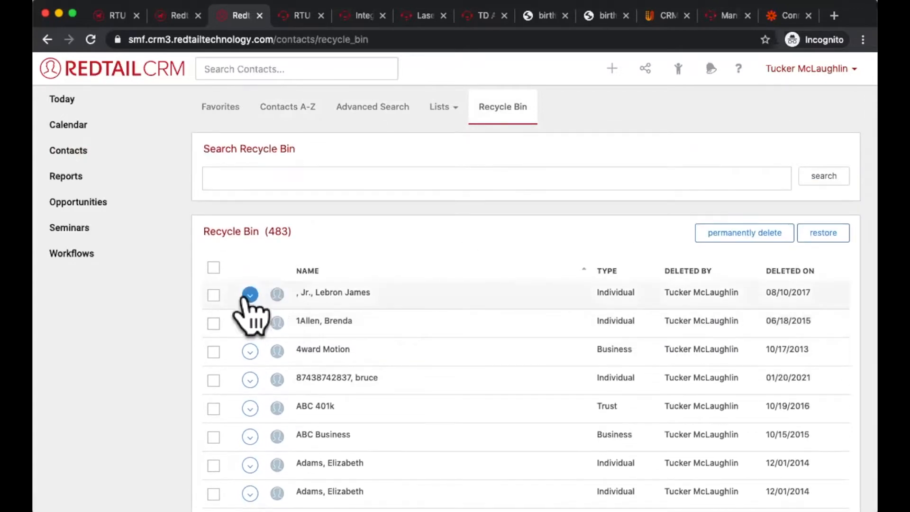
{"action": "left_click", "coordinate": [249, 294]}
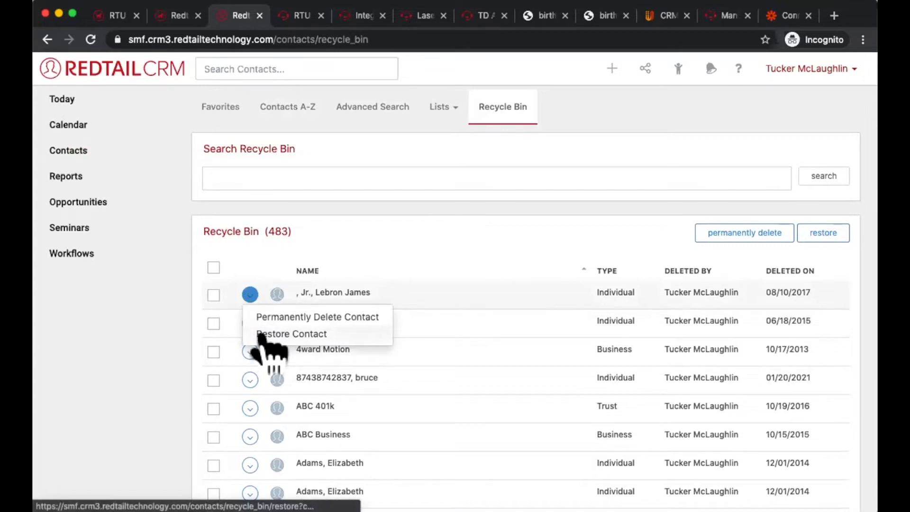
Step: Select the second, third and fourth deleted records in the Recycle Bin and return to the Today overview
{"action": "left_click", "coordinate": [213, 323]}
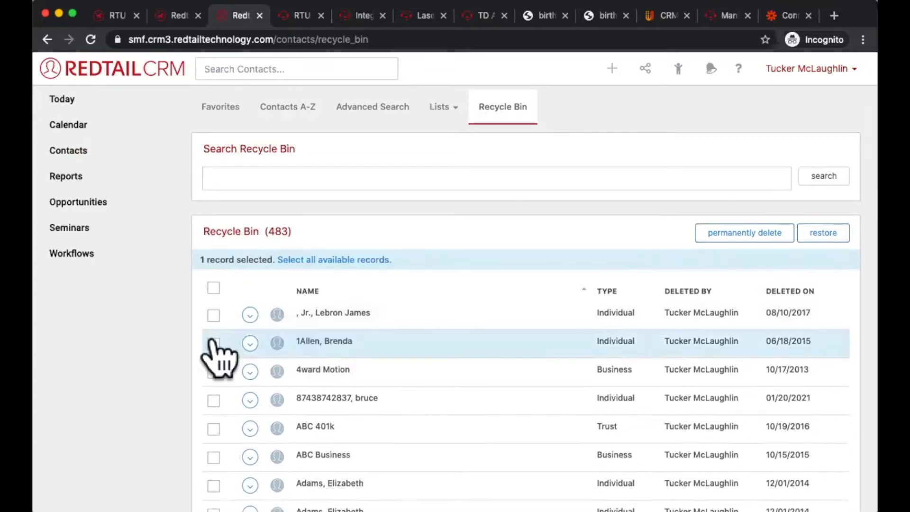
{"action": "left_click", "coordinate": [213, 372]}
{"action": "left_click", "coordinate": [213, 400]}
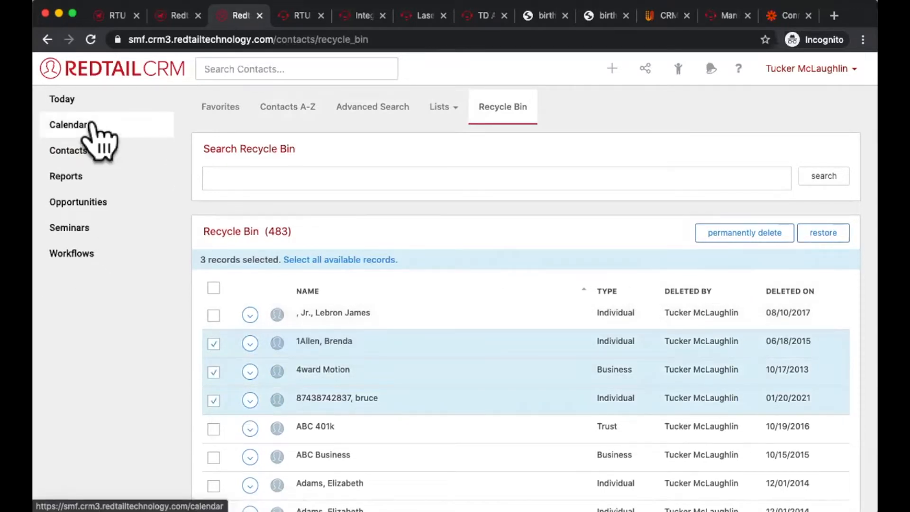
{"action": "left_click", "coordinate": [88, 100]}
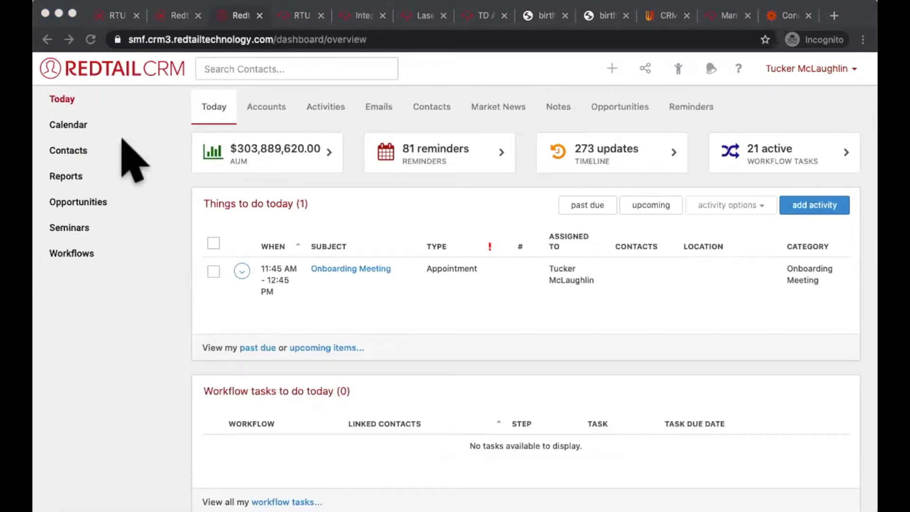
{"action": "left_click", "coordinate": [565, 171]}
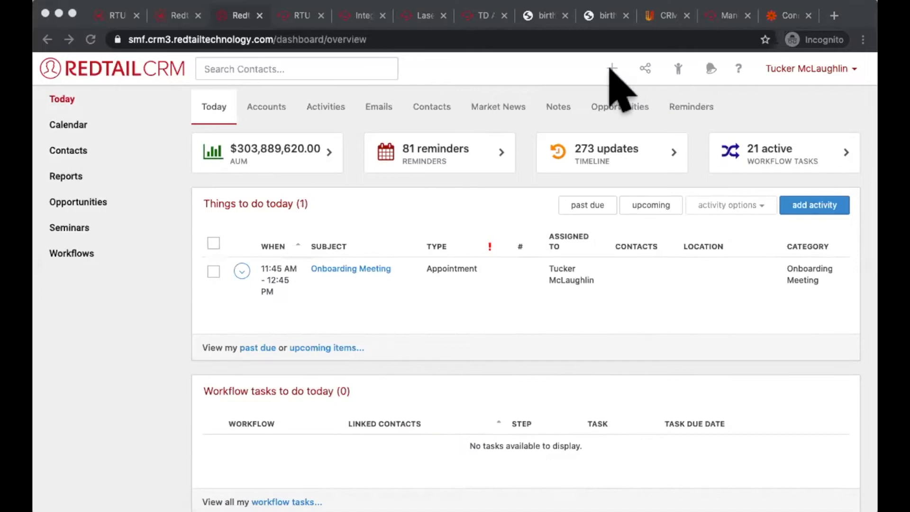
Step: Start a new note without a template and go to its Category field
{"action": "left_click", "coordinate": [605, 67]}
{"action": "left_click", "coordinate": [605, 71]}
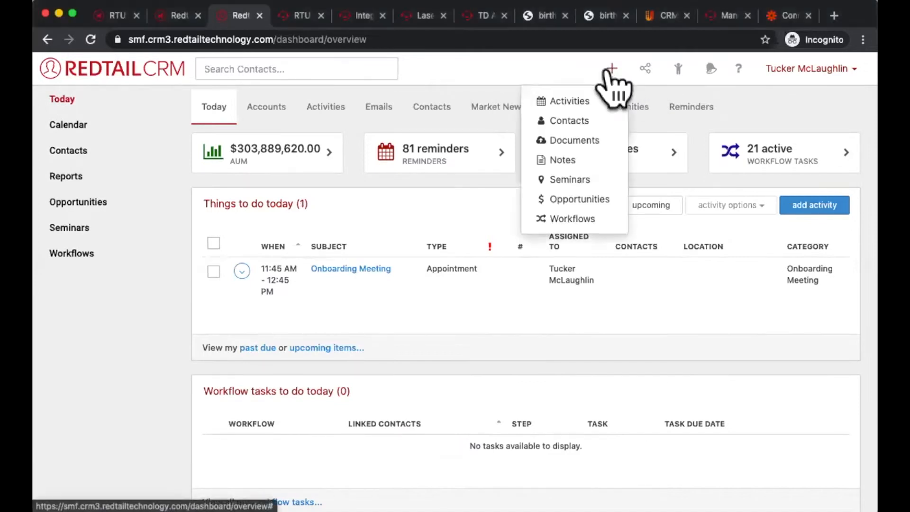
{"action": "left_click", "coordinate": [557, 160]}
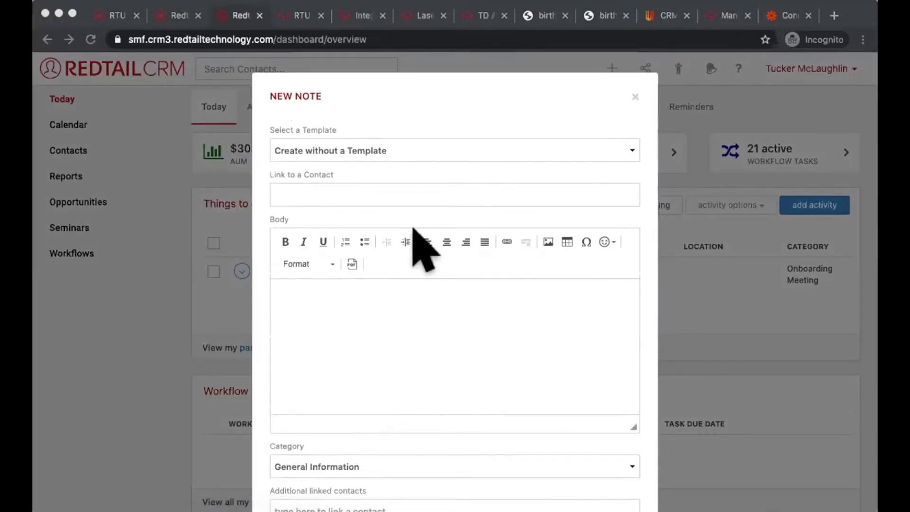
{"action": "left_click", "coordinate": [650, 264]}
{"action": "scroll", "coordinate": [650, 264], "scroll_direction": "down", "scroll_amount": 3}
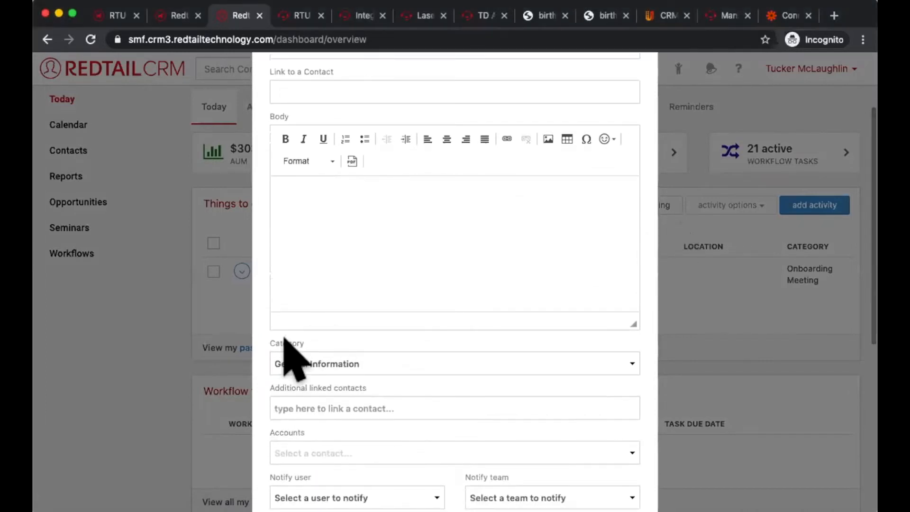
Step: Examine the system and custom category choices for the note and close the new note without saving
{"action": "left_click", "coordinate": [403, 364]}
{"action": "scroll", "coordinate": [404, 366], "scroll_direction": "down", "scroll_amount": 1}
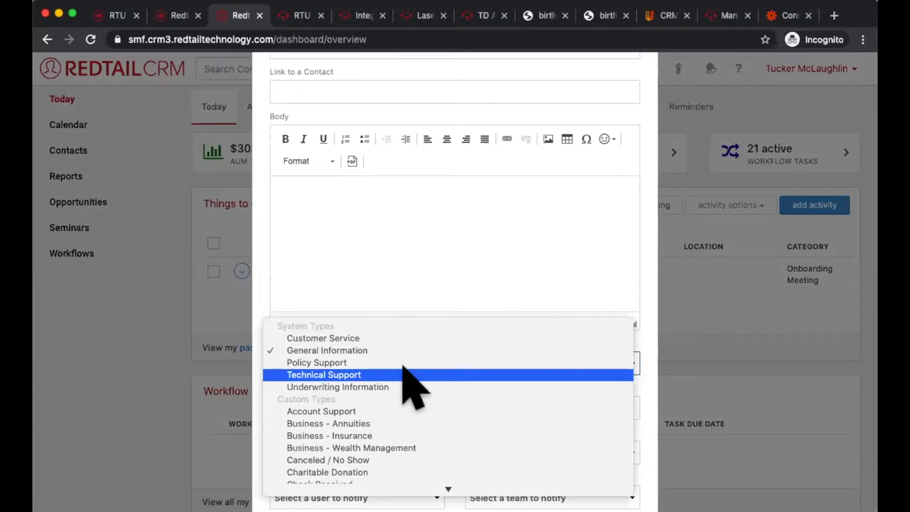
{"action": "scroll", "coordinate": [404, 366], "scroll_direction": "down", "scroll_amount": 5}
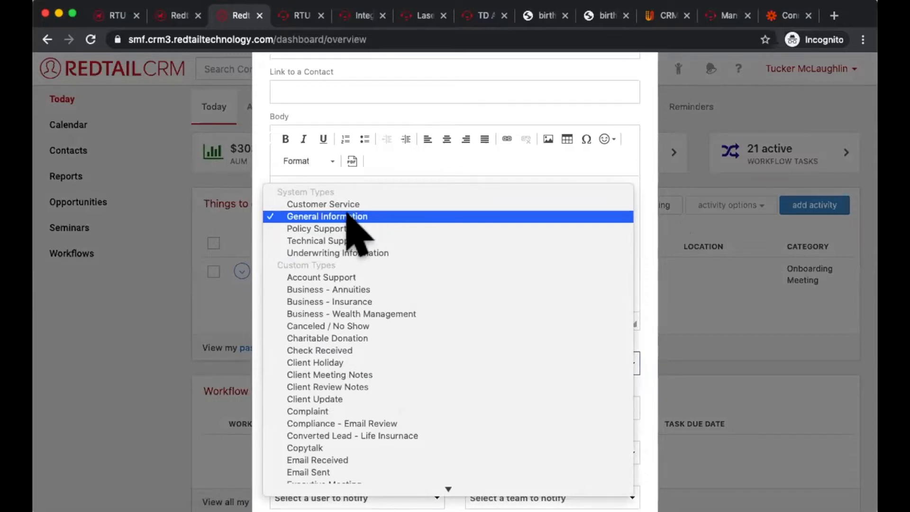
{"action": "scroll", "coordinate": [351, 323], "scroll_direction": "down", "scroll_amount": 5}
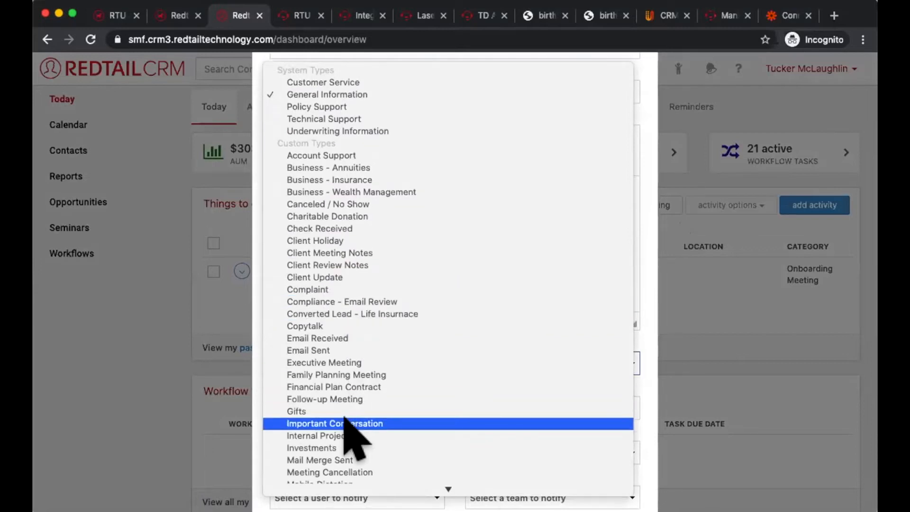
{"action": "scroll", "coordinate": [345, 418], "scroll_direction": "down", "scroll_amount": 3}
{"action": "scroll", "coordinate": [345, 418], "scroll_direction": "down", "scroll_amount": 5}
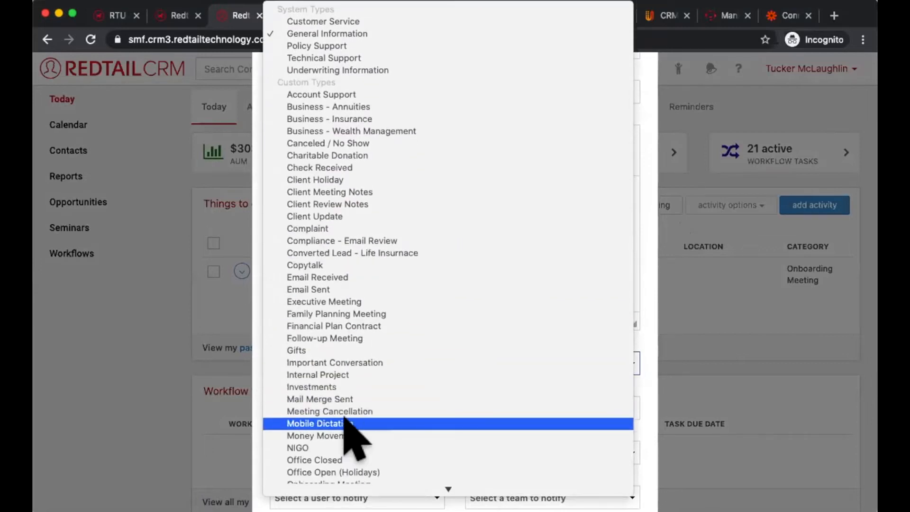
{"action": "scroll", "coordinate": [345, 417], "scroll_direction": "down", "scroll_amount": 6}
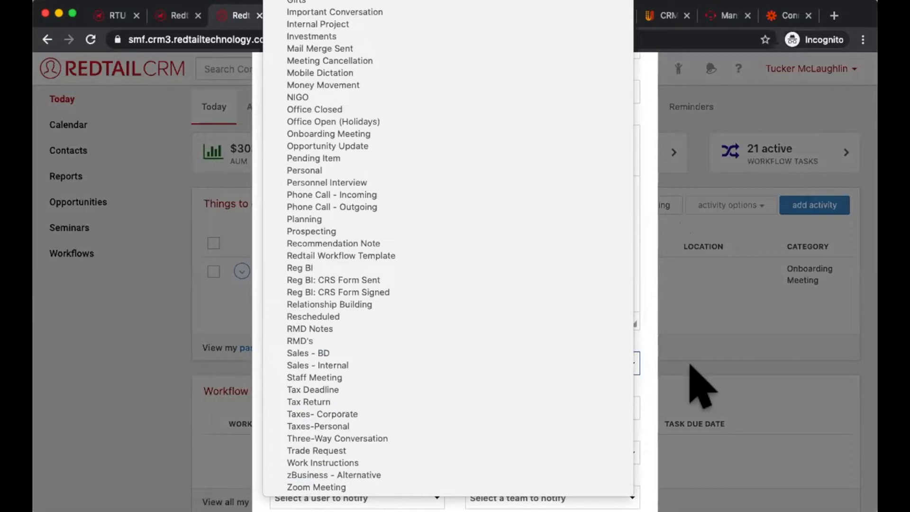
{"action": "left_click", "coordinate": [700, 387]}
{"action": "scroll", "coordinate": [673, 142], "scroll_direction": "up", "scroll_amount": 3}
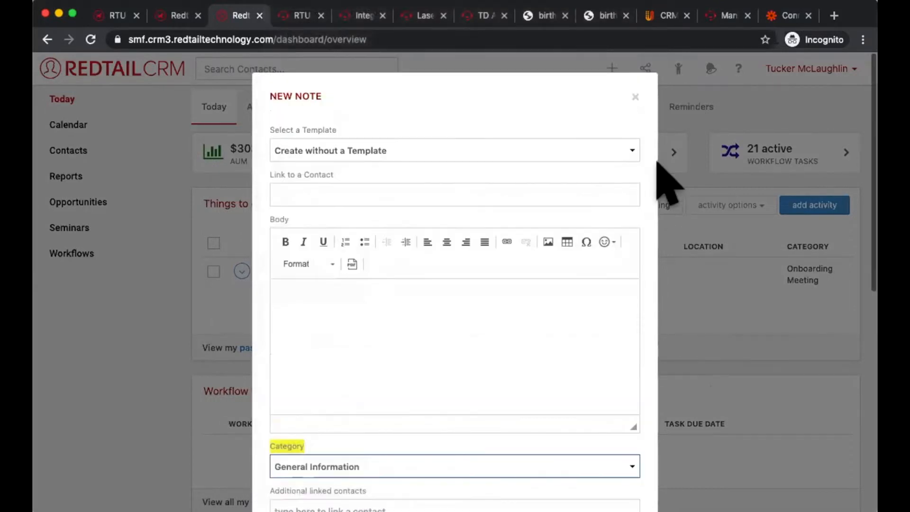
{"action": "left_click", "coordinate": [635, 97]}
Step: Open the Categories list for activities and notes in the account's database list management
{"action": "left_click", "coordinate": [823, 70]}
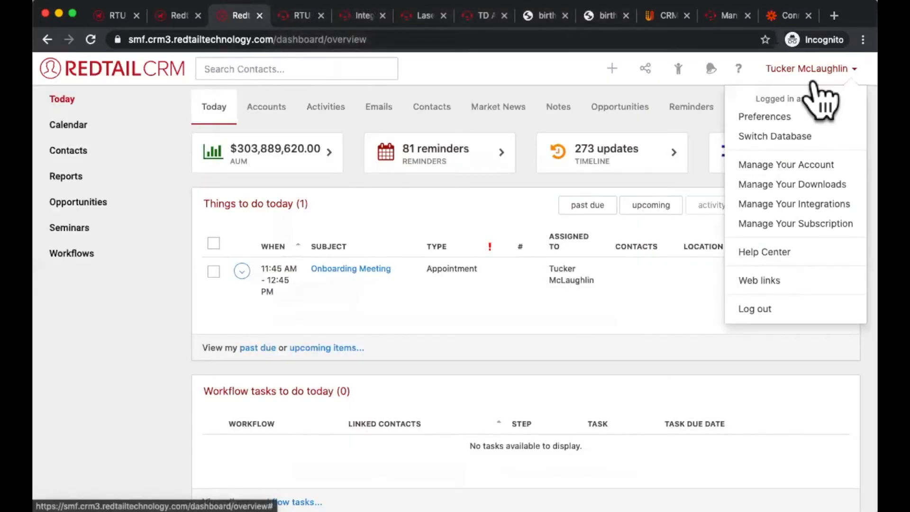
{"action": "left_click", "coordinate": [787, 166]}
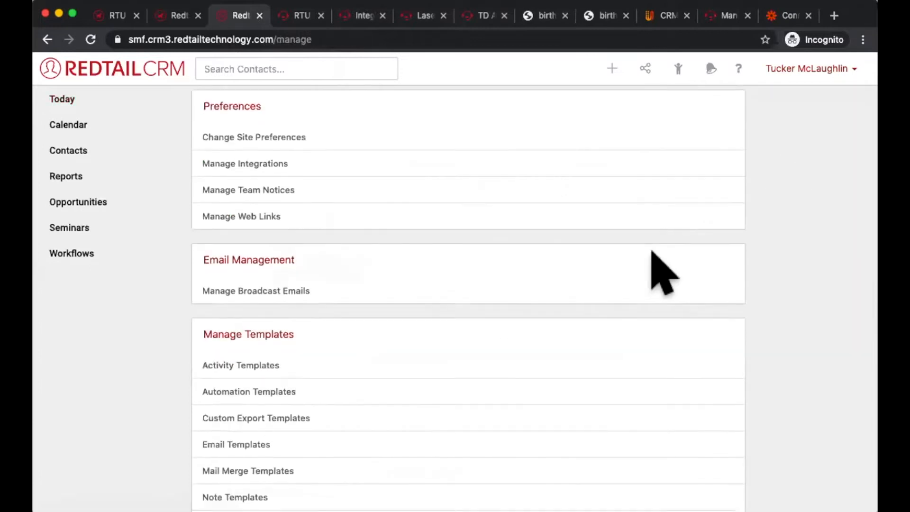
{"action": "scroll", "coordinate": [660, 271], "scroll_direction": "down", "scroll_amount": 5}
{"action": "left_click", "coordinate": [258, 434]}
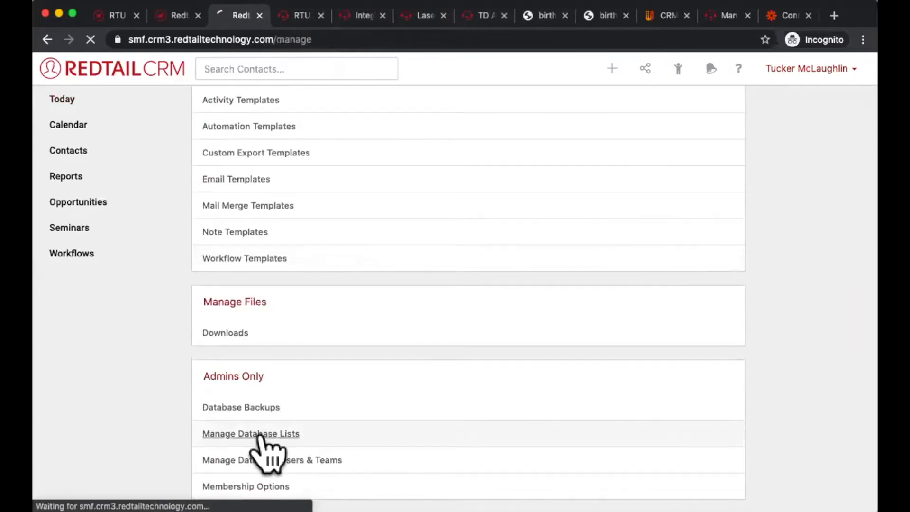
{"action": "scroll", "coordinate": [762, 232], "scroll_direction": "down", "scroll_amount": 2}
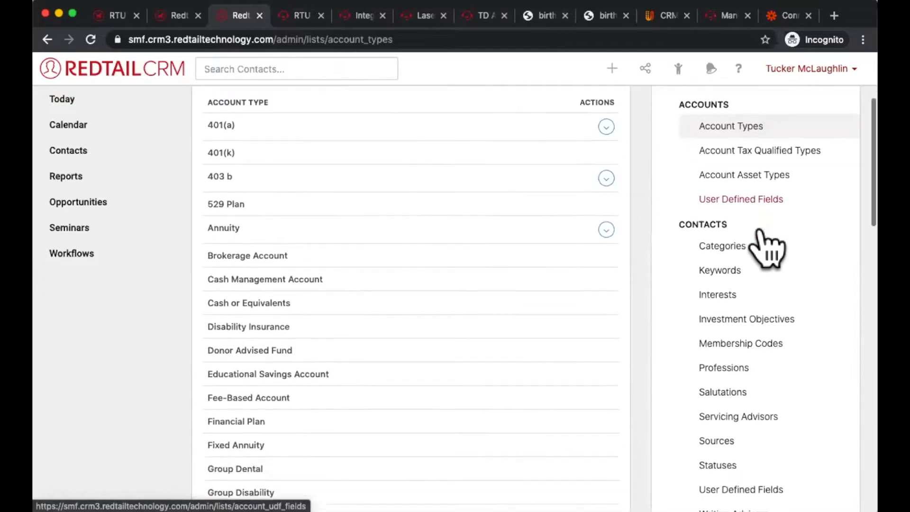
{"action": "scroll", "coordinate": [749, 219], "scroll_direction": "down", "scroll_amount": 2}
{"action": "scroll", "coordinate": [803, 292], "scroll_direction": "down", "scroll_amount": 2}
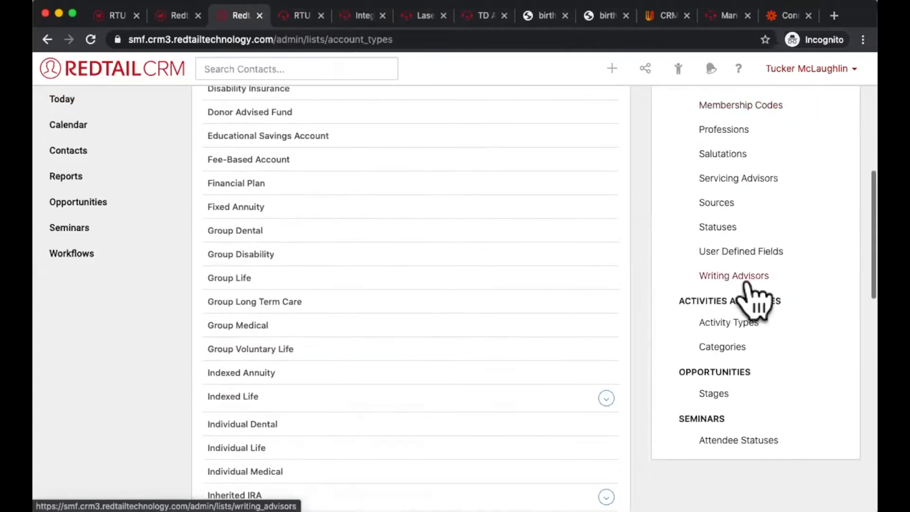
{"action": "left_click", "coordinate": [718, 347]}
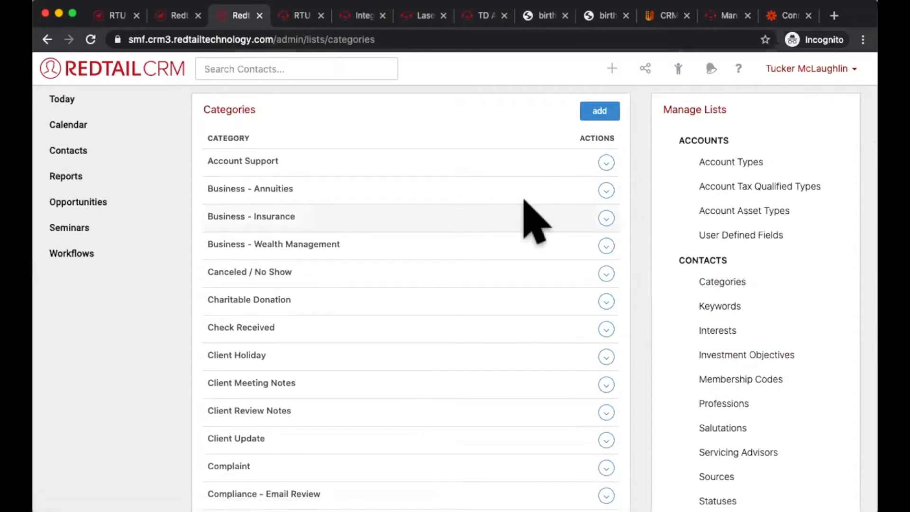
Step: Delete the category zBusiness - Alternative and reassign its records to Business - Wealth Management
{"action": "scroll", "coordinate": [524, 200], "scroll_direction": "down", "scroll_amount": 20}
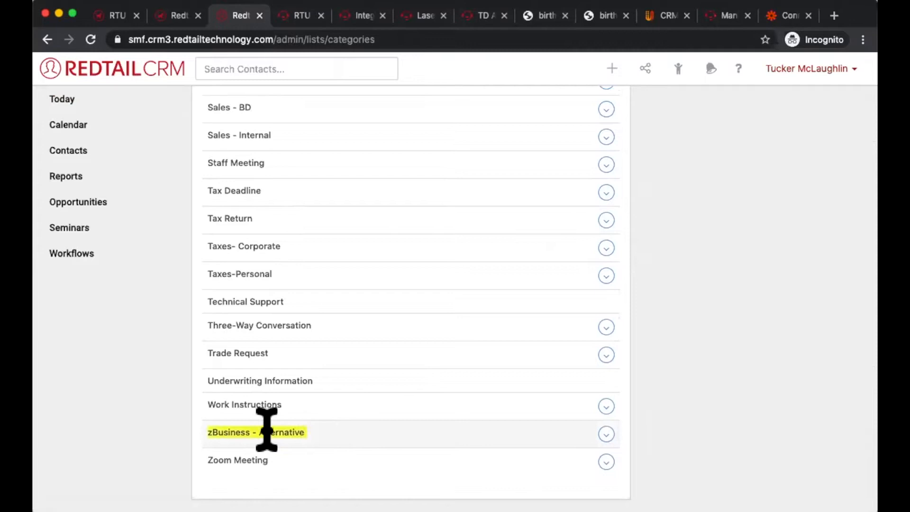
{"action": "left_click", "coordinate": [606, 435]}
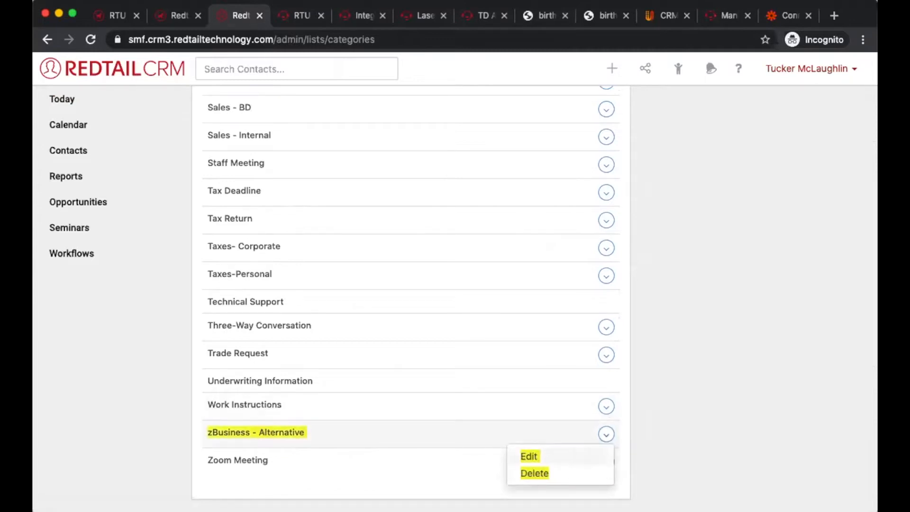
{"action": "left_click", "coordinate": [535, 473]}
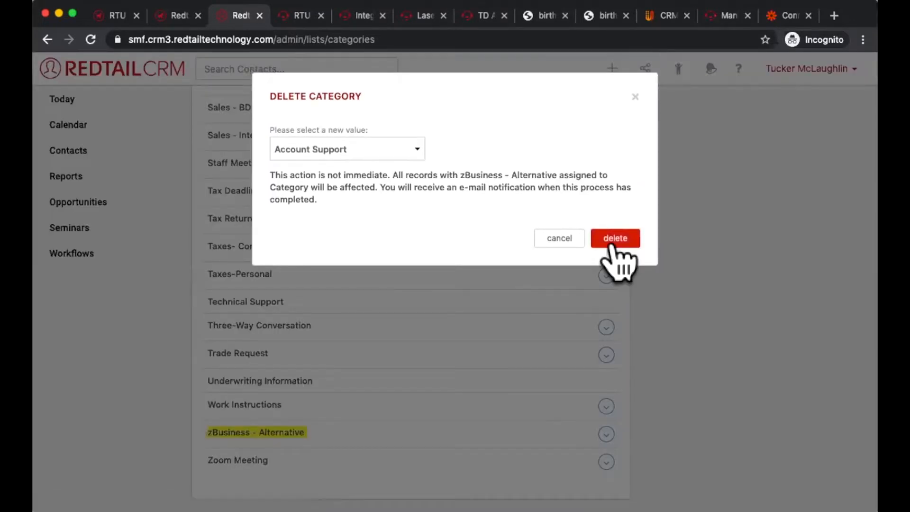
{"action": "left_click", "coordinate": [370, 140]}
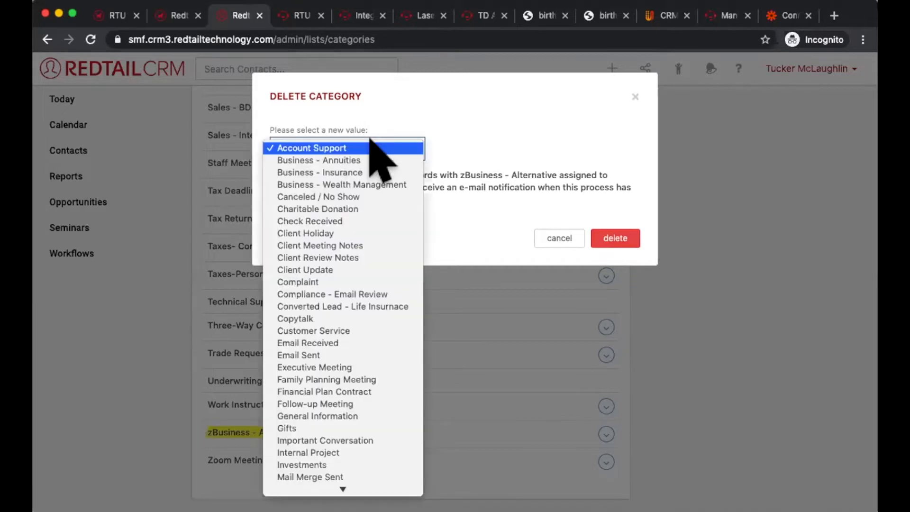
{"action": "left_click", "coordinate": [392, 184]}
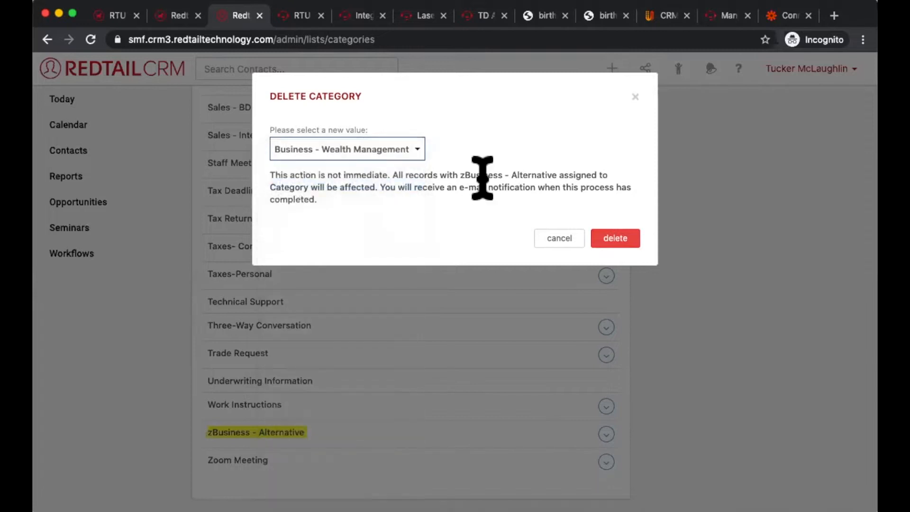
{"action": "left_click", "coordinate": [616, 238]}
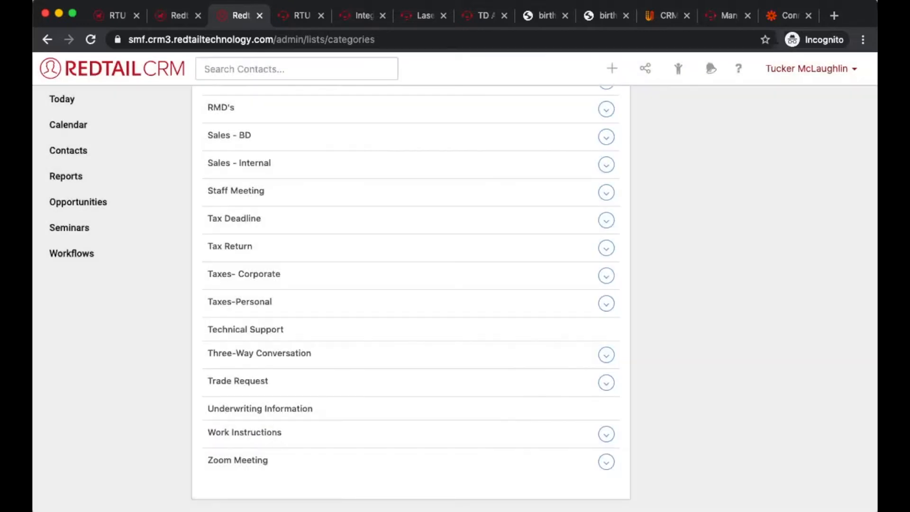
{"action": "left_click", "coordinate": [557, 422]}
Step: Start a new note, check its Category choices for the deleted category and close the note without saving
{"action": "left_click", "coordinate": [599, 69]}
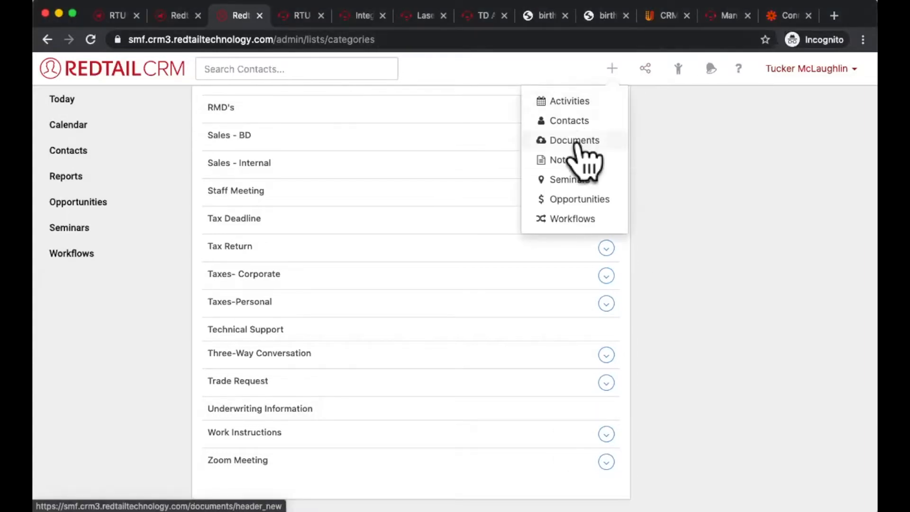
{"action": "left_click", "coordinate": [567, 159]}
{"action": "scroll", "coordinate": [350, 445], "scroll_direction": "down", "scroll_amount": 2}
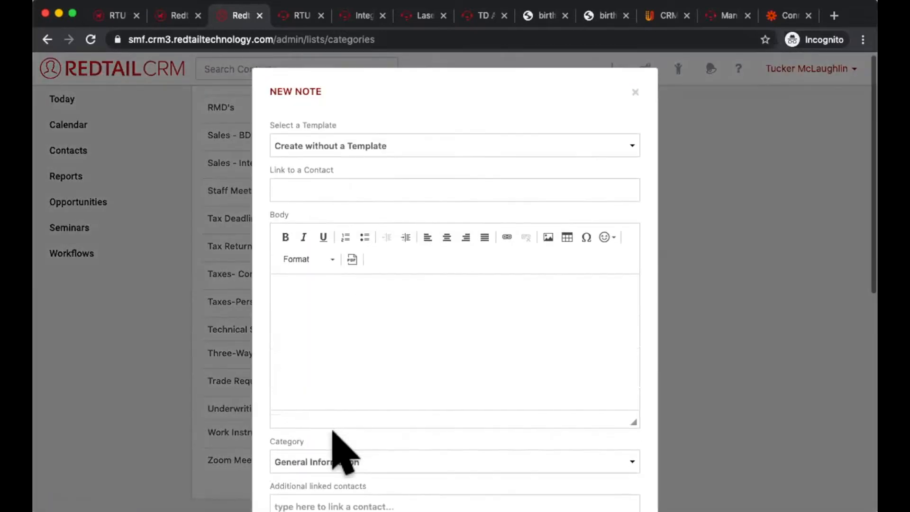
{"action": "left_click", "coordinate": [408, 429]}
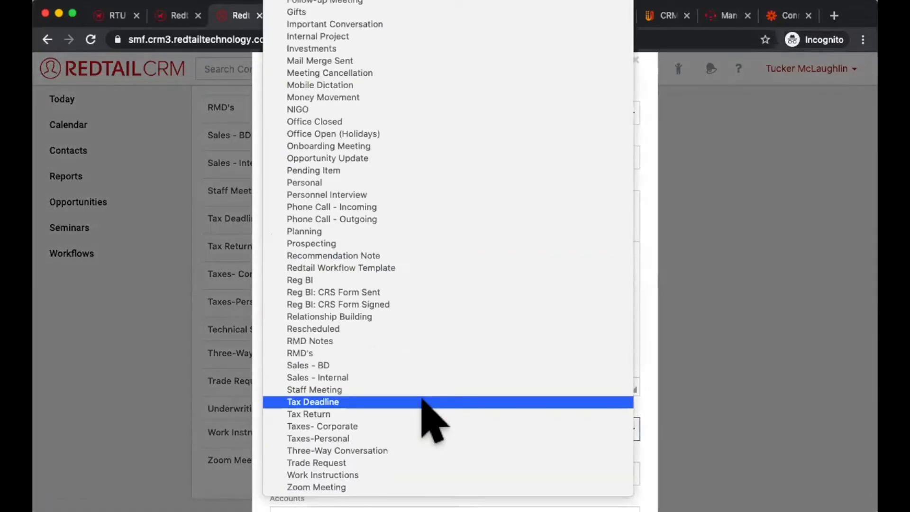
{"action": "left_click", "coordinate": [839, 232]}
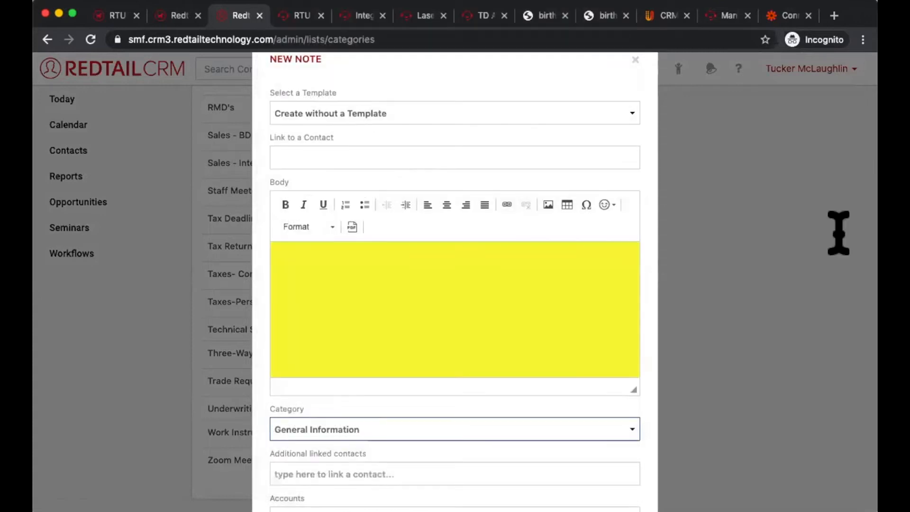
{"action": "left_click", "coordinate": [635, 60]}
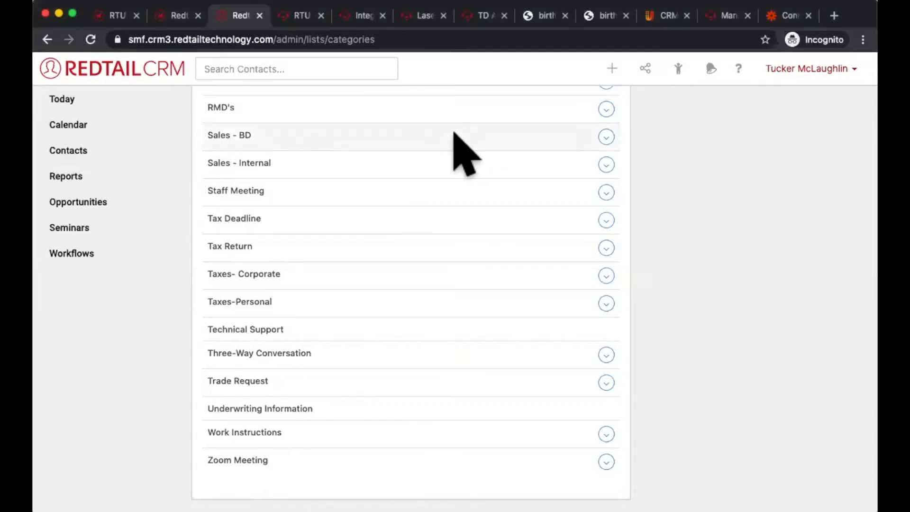
Step: Open the Notes By Contact report from the note reports
{"action": "left_click", "coordinate": [97, 179]}
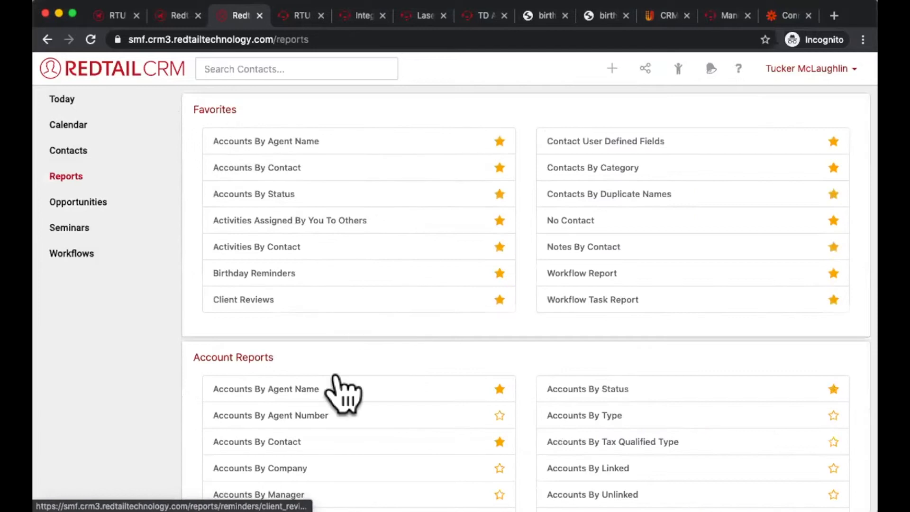
{"action": "scroll", "coordinate": [339, 384], "scroll_direction": "down", "scroll_amount": 10}
{"action": "scroll", "coordinate": [338, 374], "scroll_direction": "down", "scroll_amount": 10}
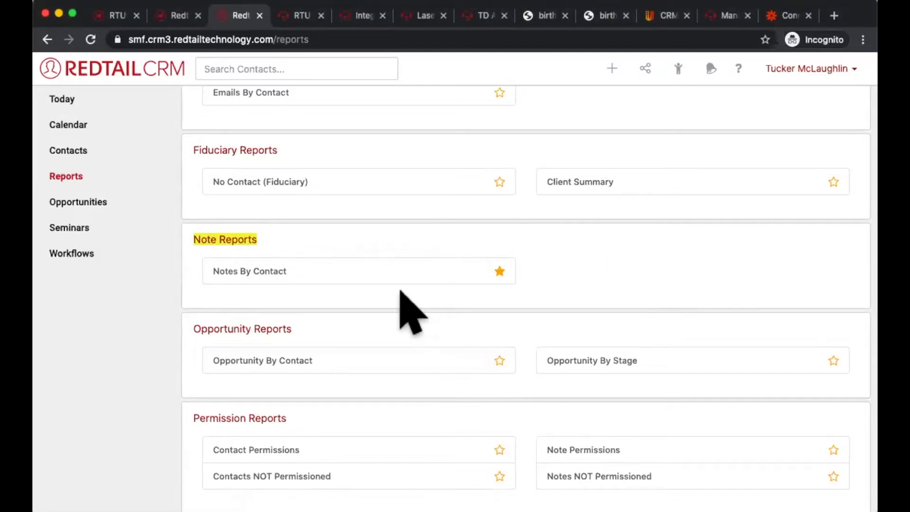
{"action": "left_click", "coordinate": [290, 272]}
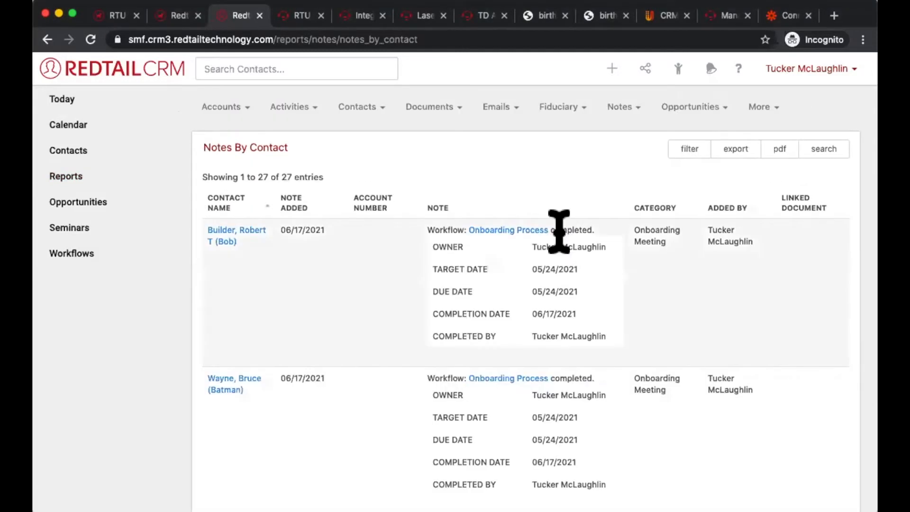
Step: Set the start date in the Notes By Contact report's filter options to 06/17/2011
{"action": "left_click", "coordinate": [686, 150]}
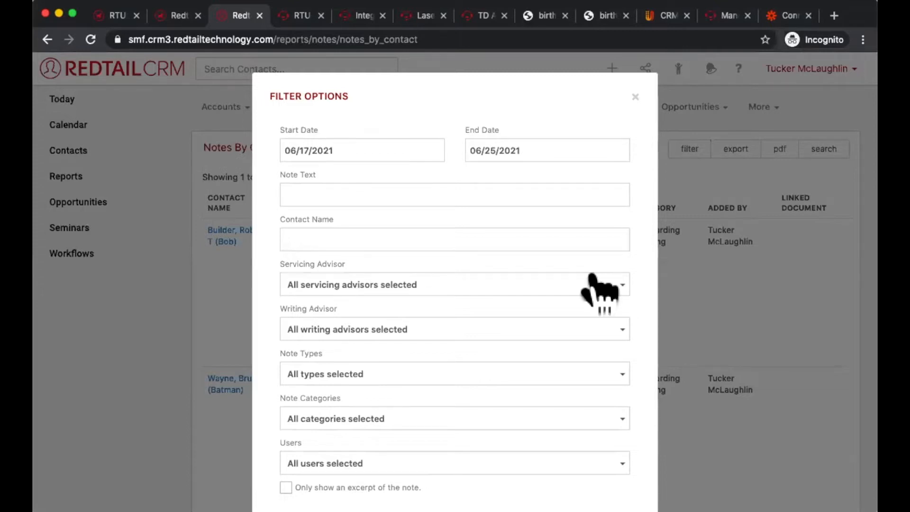
{"action": "scroll", "coordinate": [600, 284], "scroll_direction": "down", "scroll_amount": 3}
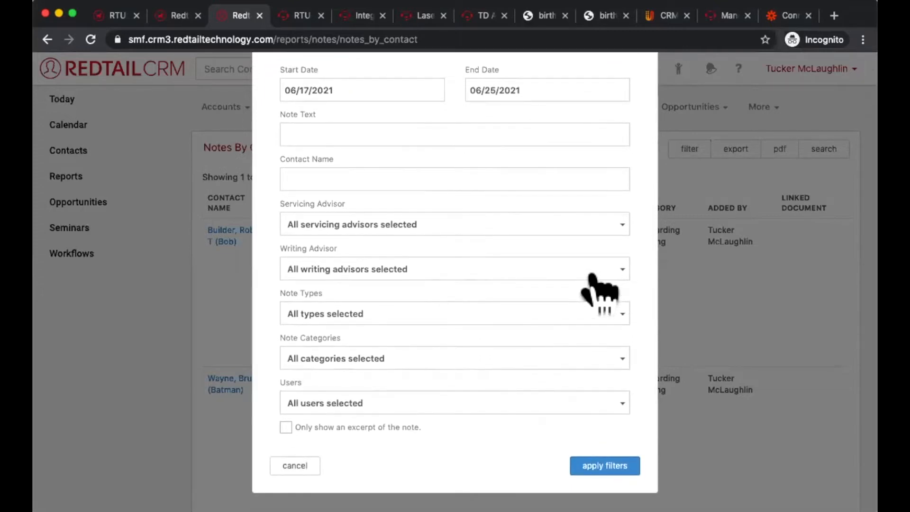
{"action": "scroll", "coordinate": [593, 280], "scroll_direction": "up", "scroll_amount": 3}
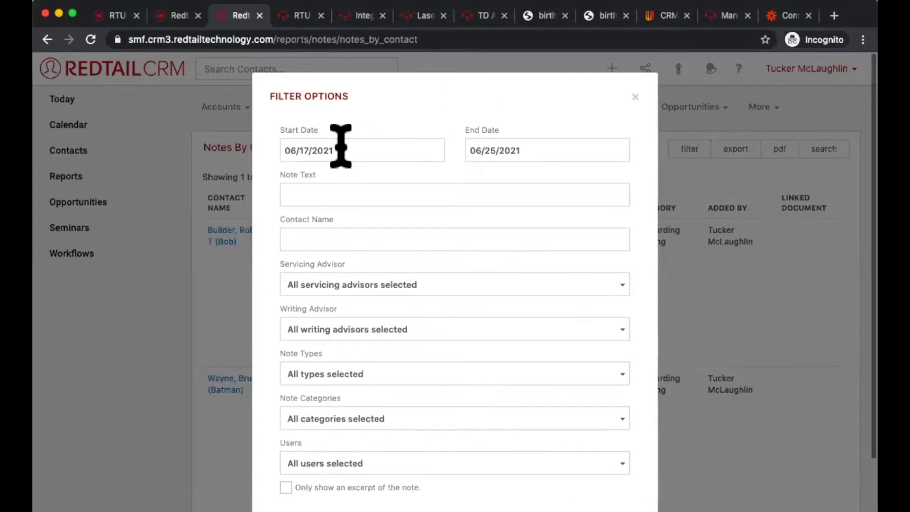
{"action": "left_click", "coordinate": [340, 147]}
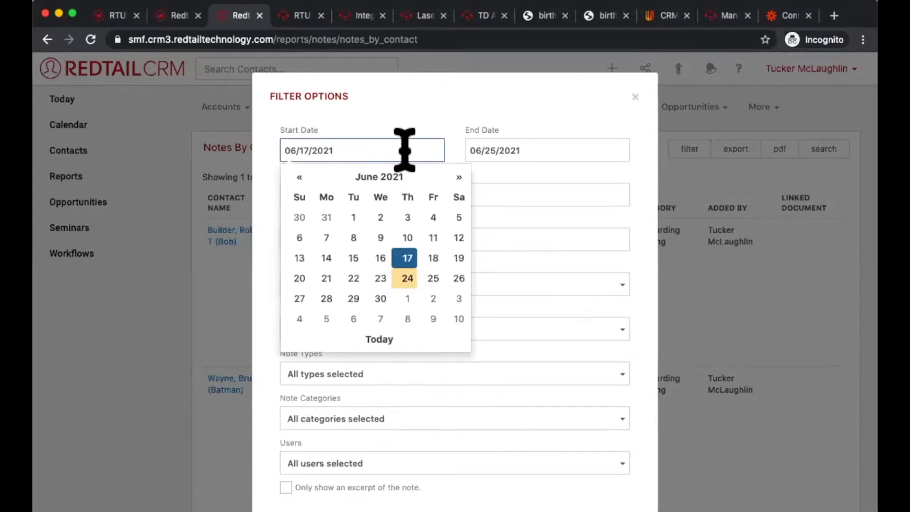
{"action": "key", "text": "BackSpace"}
{"action": "key", "text": "BackSpace"}
{"action": "type", "text": "11"}
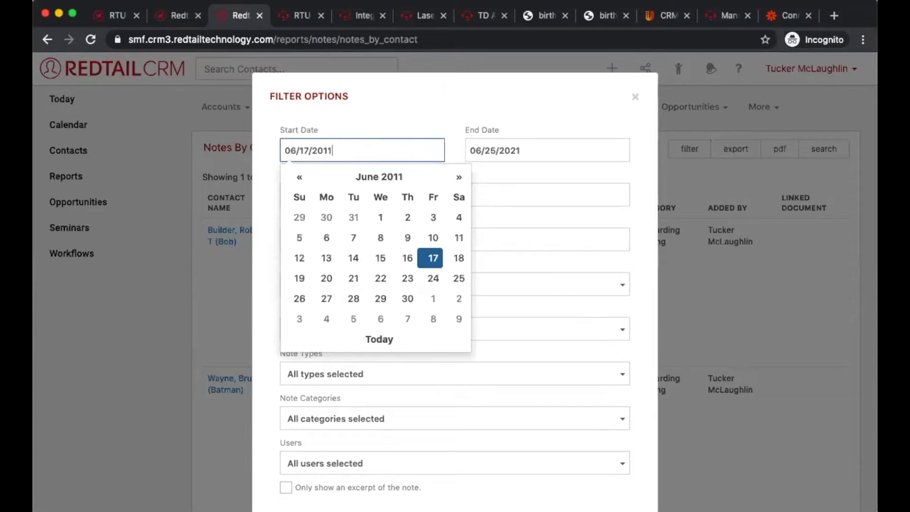
{"action": "left_click", "coordinate": [431, 252]}
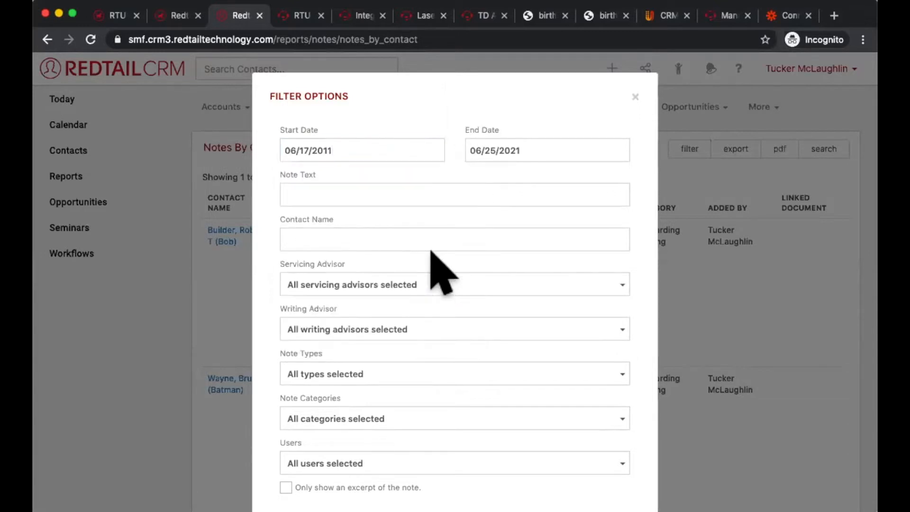
Step: Filter the Notes By Contact report to the Three-Way Conversation note category and apply the filter
{"action": "scroll", "coordinate": [362, 323], "scroll_direction": "down", "scroll_amount": 3}
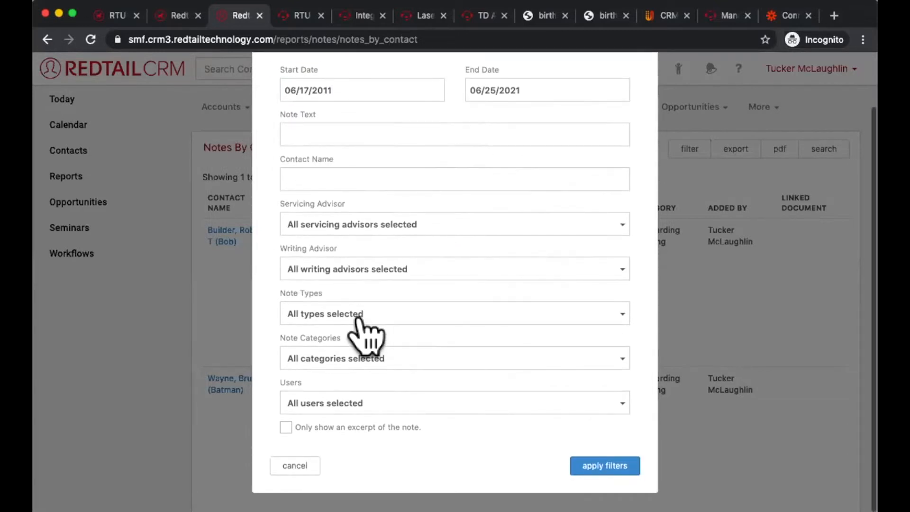
{"action": "left_click", "coordinate": [325, 369]}
{"action": "scroll", "coordinate": [365, 438], "scroll_direction": "down", "scroll_amount": 2}
{"action": "scroll", "coordinate": [363, 438], "scroll_direction": "down", "scroll_amount": 10}
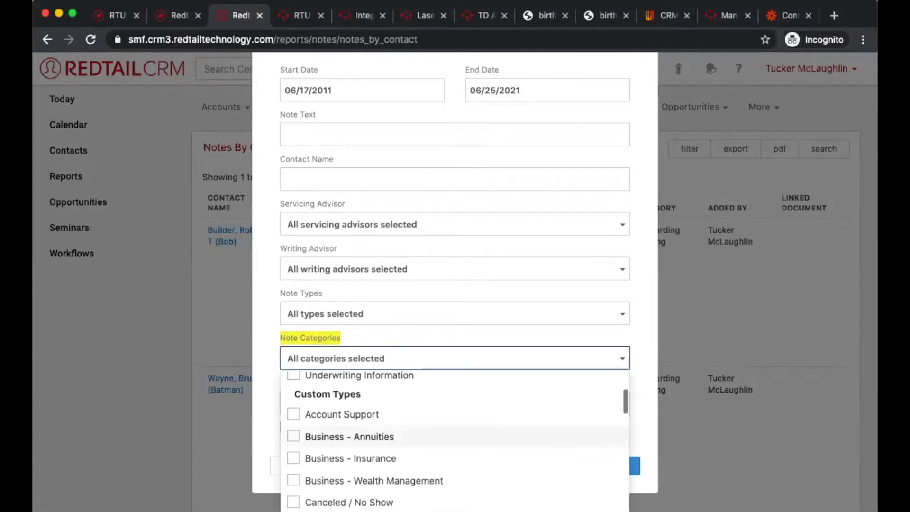
{"action": "scroll", "coordinate": [363, 455], "scroll_direction": "down", "scroll_amount": 5}
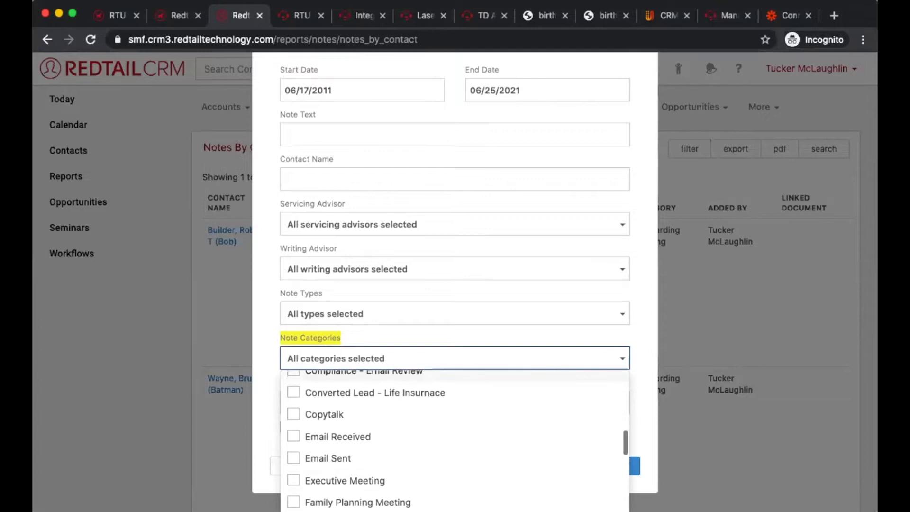
{"action": "scroll", "coordinate": [363, 460], "scroll_direction": "down", "scroll_amount": 6}
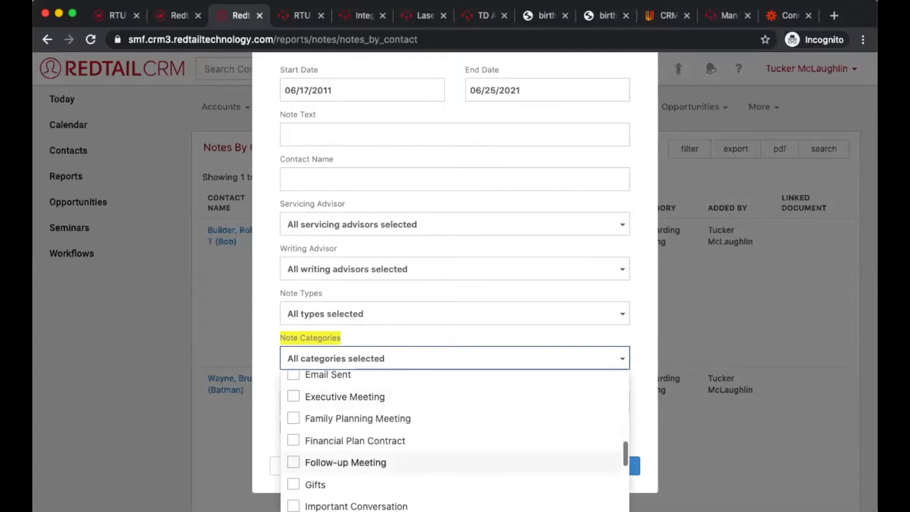
{"action": "scroll", "coordinate": [362, 460], "scroll_direction": "down", "scroll_amount": 4}
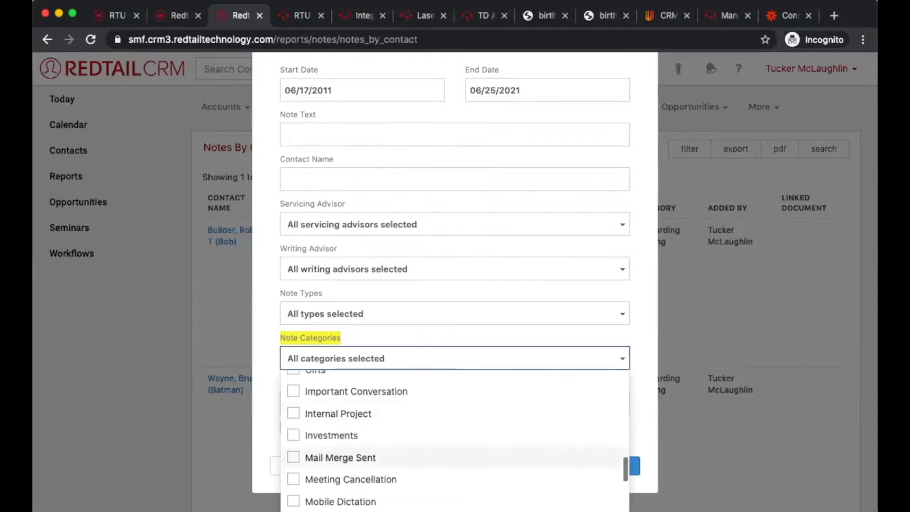
{"action": "scroll", "coordinate": [363, 422], "scroll_direction": "down", "scroll_amount": 5}
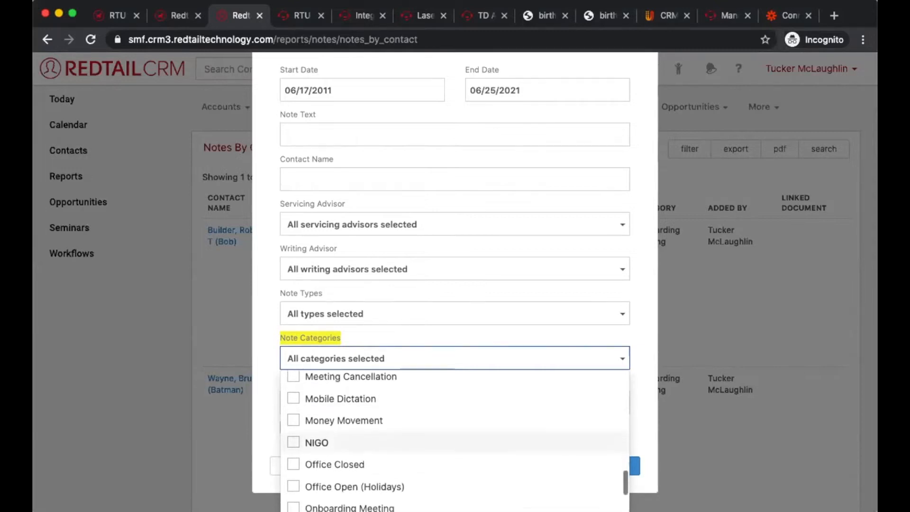
{"action": "scroll", "coordinate": [363, 446], "scroll_direction": "down", "scroll_amount": 3}
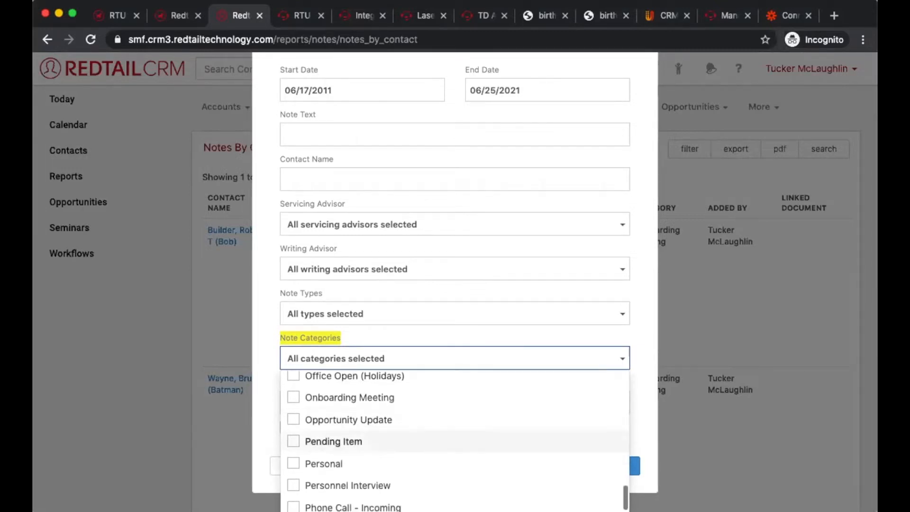
{"action": "scroll", "coordinate": [362, 462], "scroll_direction": "down", "scroll_amount": 5}
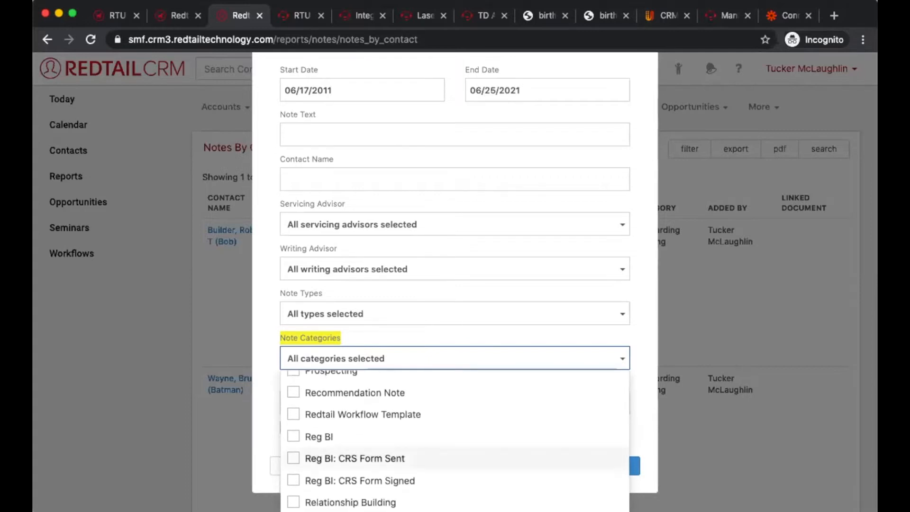
{"action": "scroll", "coordinate": [363, 455], "scroll_direction": "down", "scroll_amount": 4}
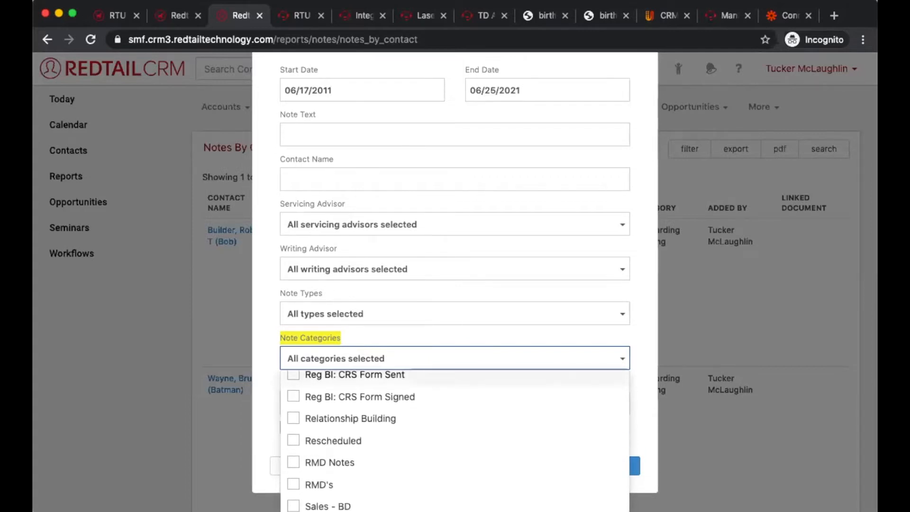
{"action": "scroll", "coordinate": [362, 462], "scroll_direction": "down", "scroll_amount": 4}
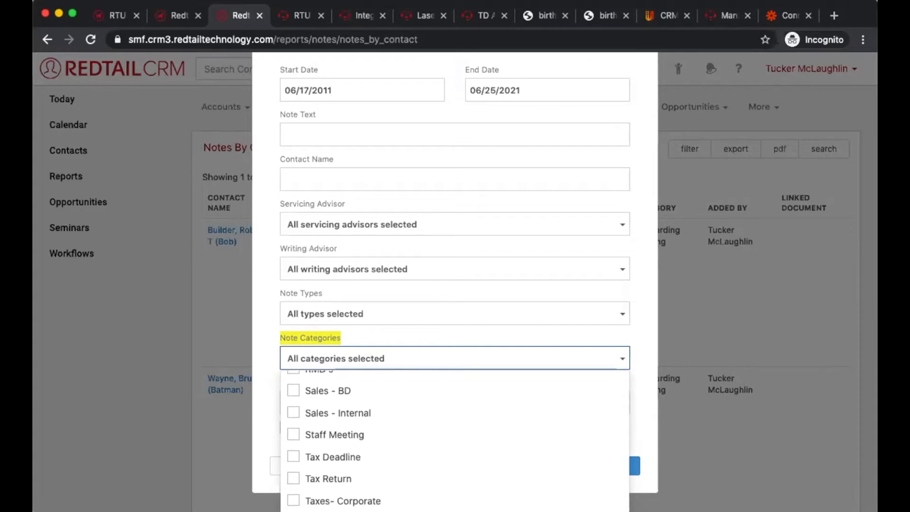
{"action": "scroll", "coordinate": [363, 441], "scroll_direction": "down", "scroll_amount": 5}
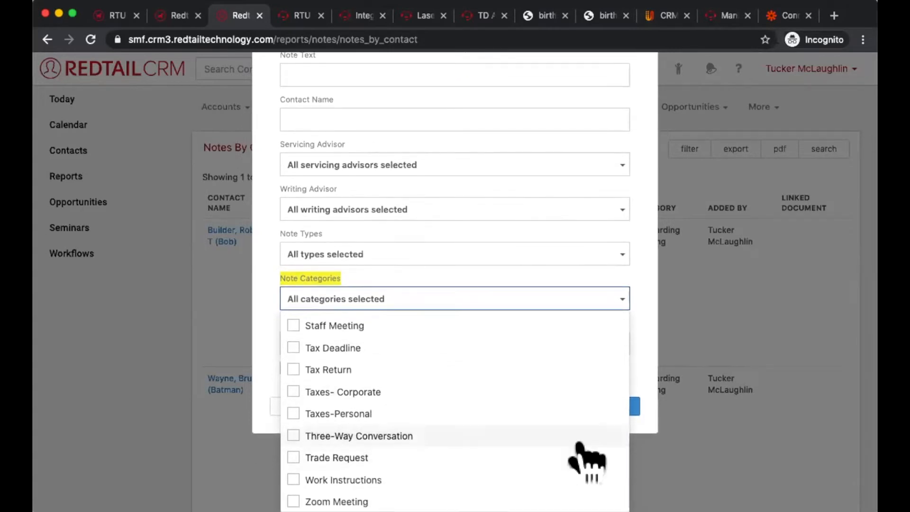
{"action": "left_click", "coordinate": [363, 439]}
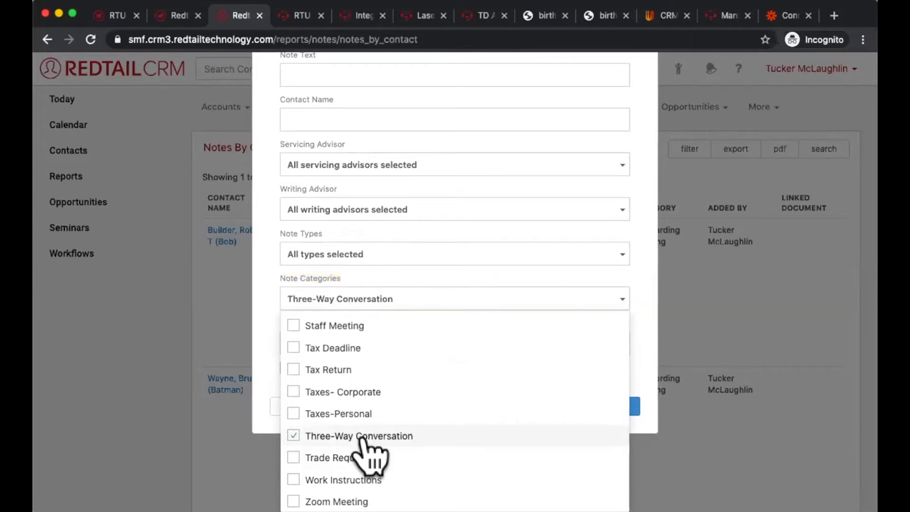
{"action": "left_click", "coordinate": [650, 366]}
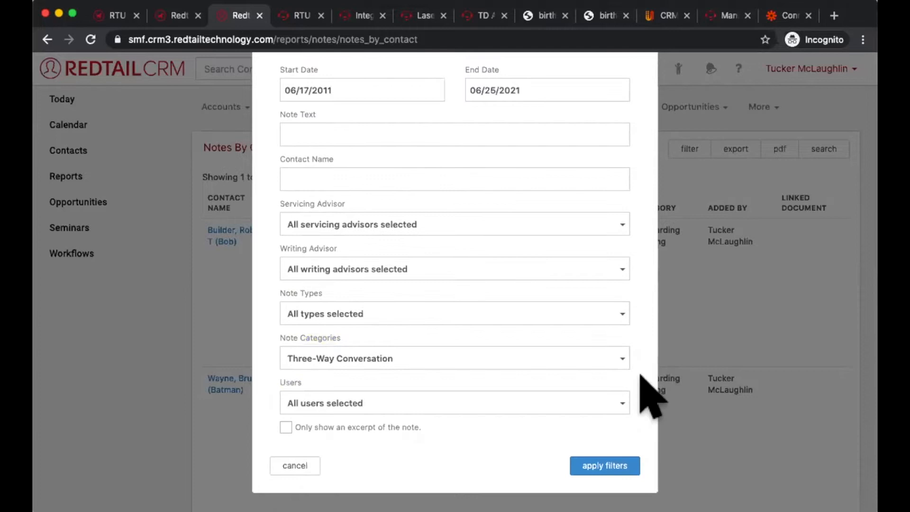
{"action": "left_click", "coordinate": [607, 466]}
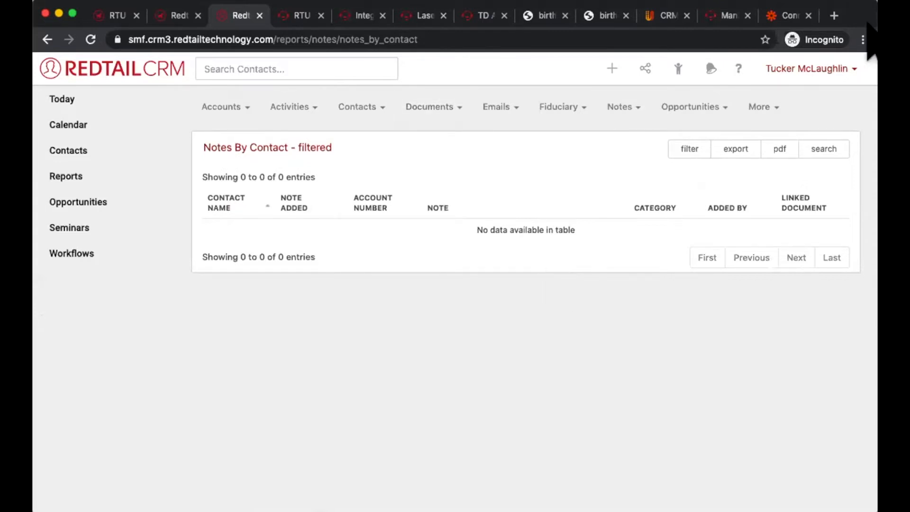
Step: Open the Categories list for activities and notes in the account's database list management
{"action": "left_click", "coordinate": [785, 67]}
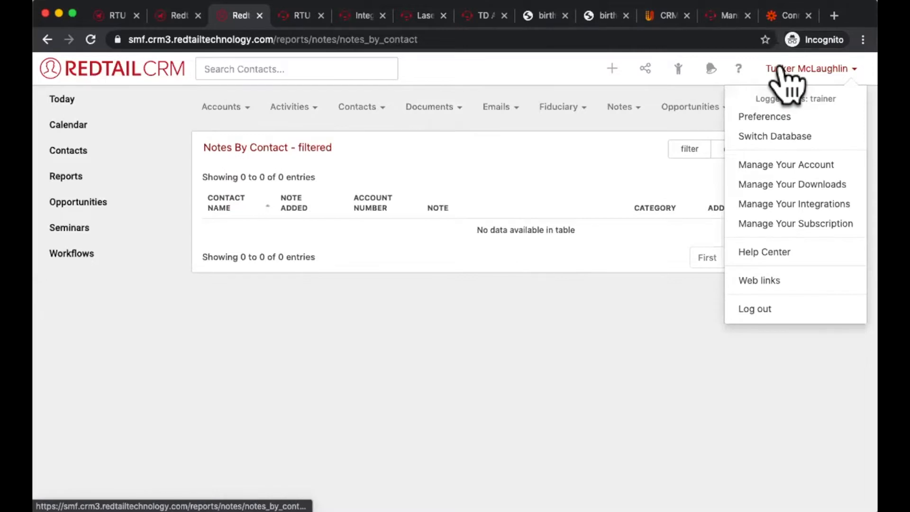
{"action": "left_click", "coordinate": [753, 164]}
{"action": "scroll", "coordinate": [761, 180], "scroll_direction": "down", "scroll_amount": 5}
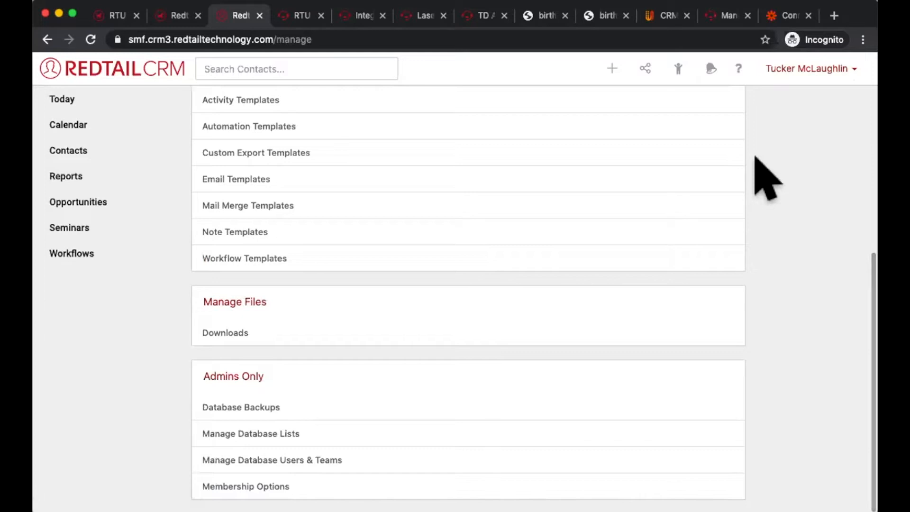
{"action": "left_click", "coordinate": [239, 434]}
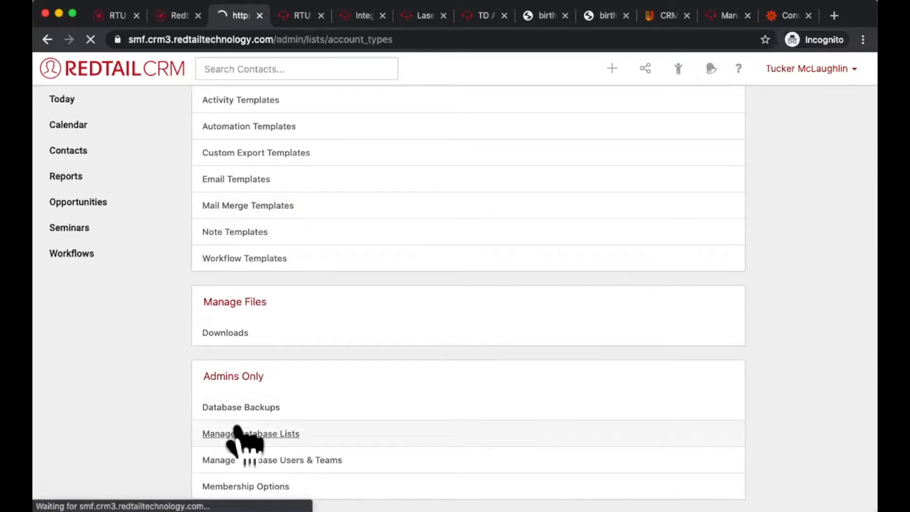
{"action": "scroll", "coordinate": [773, 339], "scroll_direction": "down", "scroll_amount": 5}
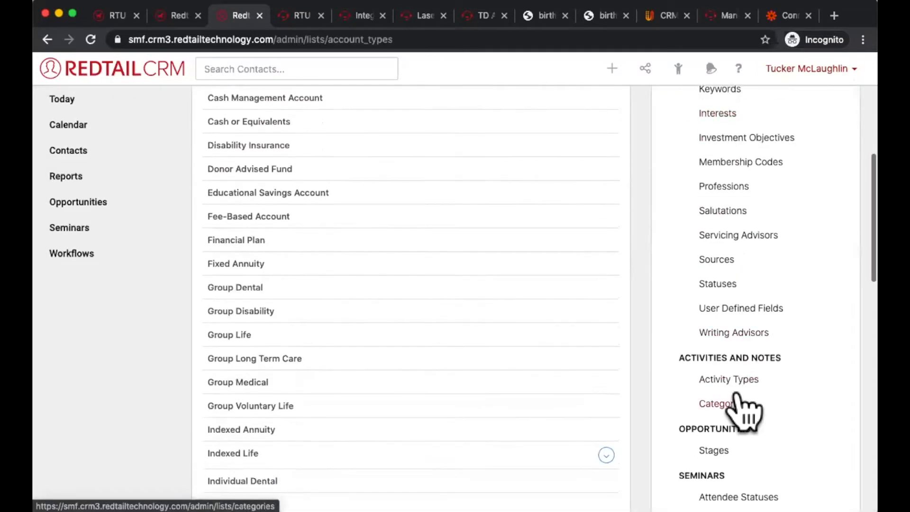
{"action": "triple_click", "coordinate": [733, 357]}
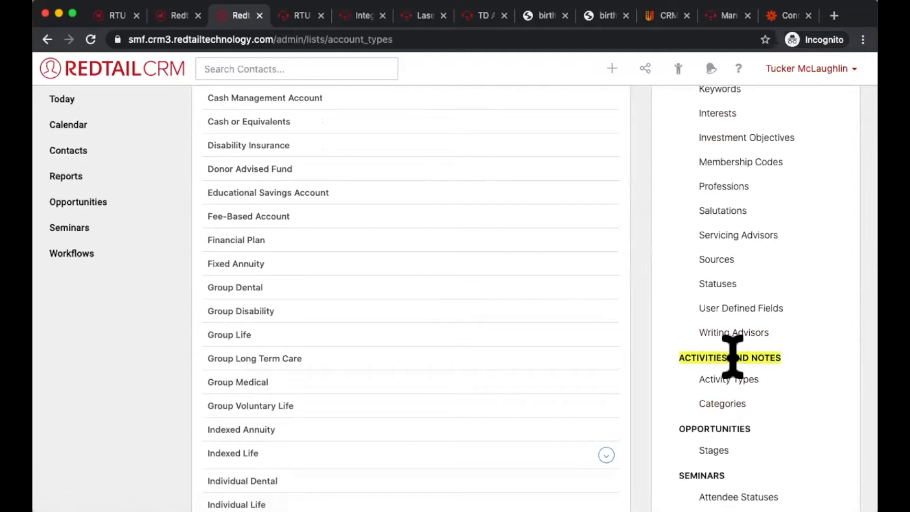
{"action": "left_click", "coordinate": [726, 406]}
Step: Delete the Three-Way Conversation category and reassign its records to Phone Call - Incoming
{"action": "scroll", "coordinate": [621, 465], "scroll_direction": "down", "scroll_amount": 15}
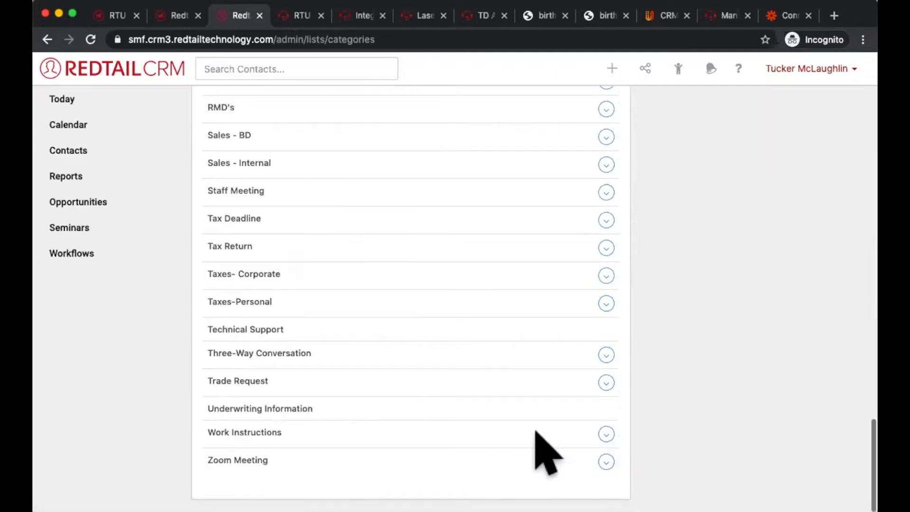
{"action": "triple_click", "coordinate": [277, 353]}
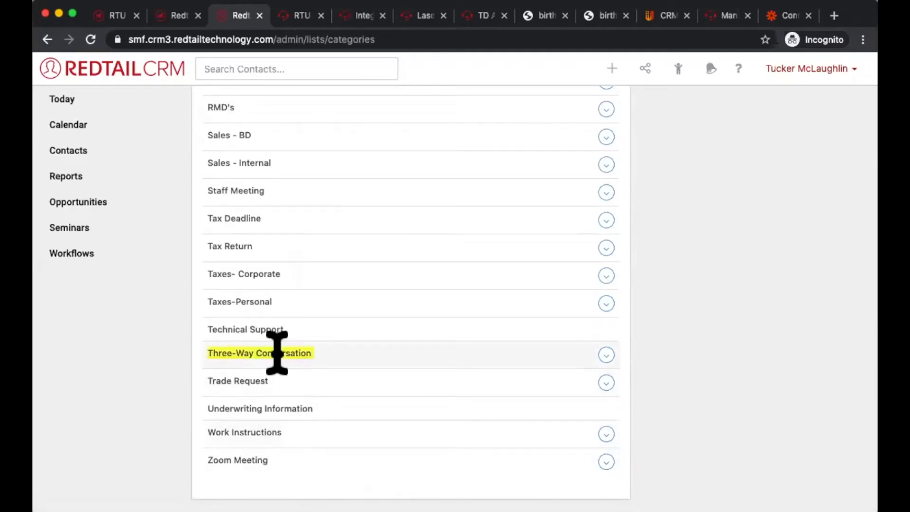
{"action": "left_click", "coordinate": [606, 354]}
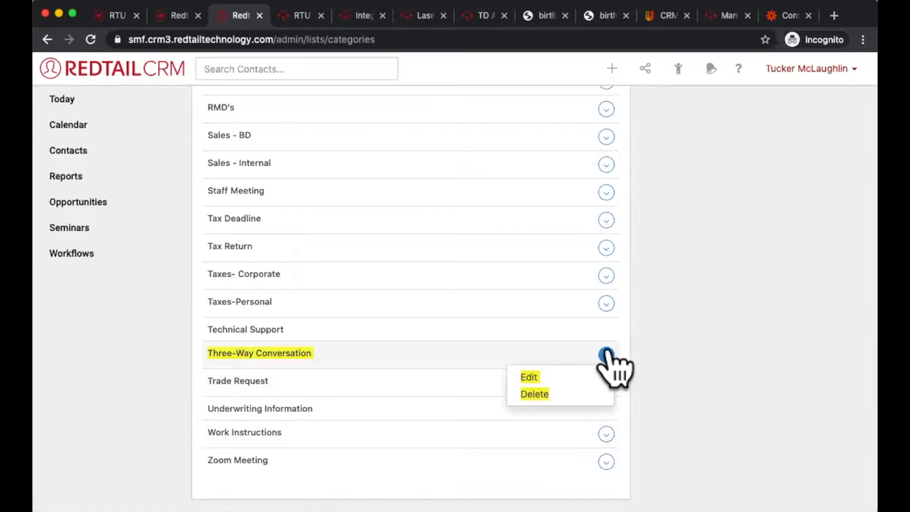
{"action": "left_click", "coordinate": [533, 394]}
{"action": "left_click", "coordinate": [398, 151]}
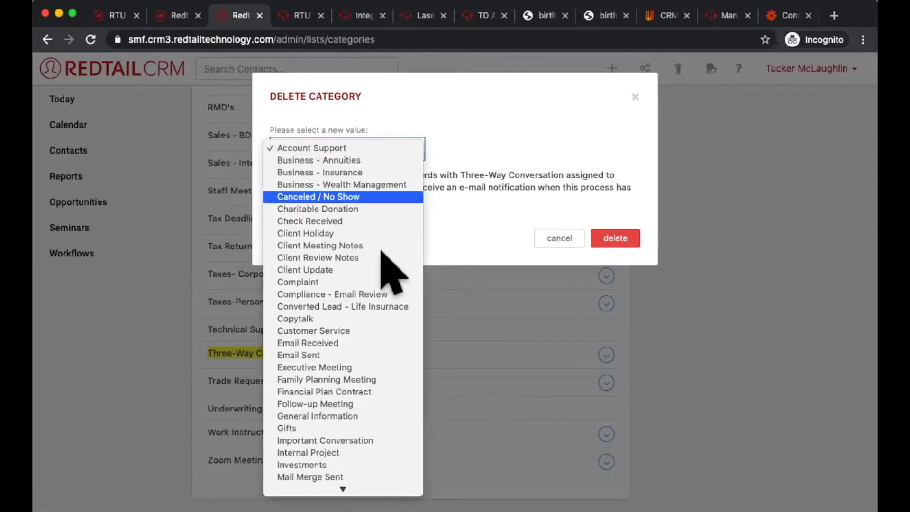
{"action": "scroll", "coordinate": [376, 285], "scroll_direction": "down", "scroll_amount": 10}
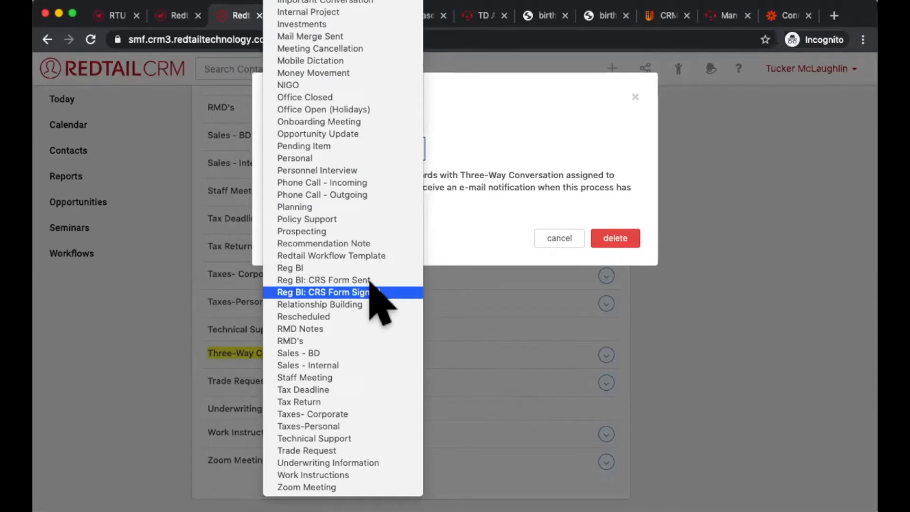
{"action": "scroll", "coordinate": [377, 298], "scroll_direction": "up", "scroll_amount": 1}
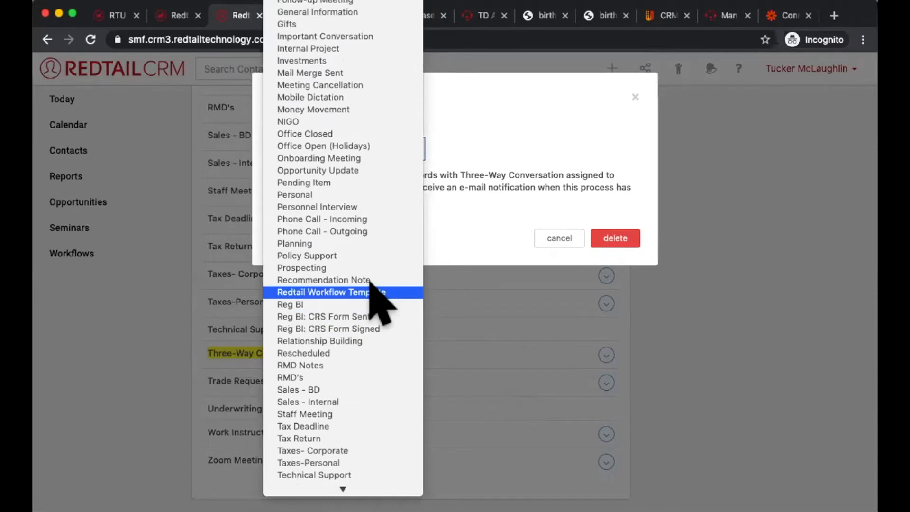
{"action": "left_click", "coordinate": [388, 218]}
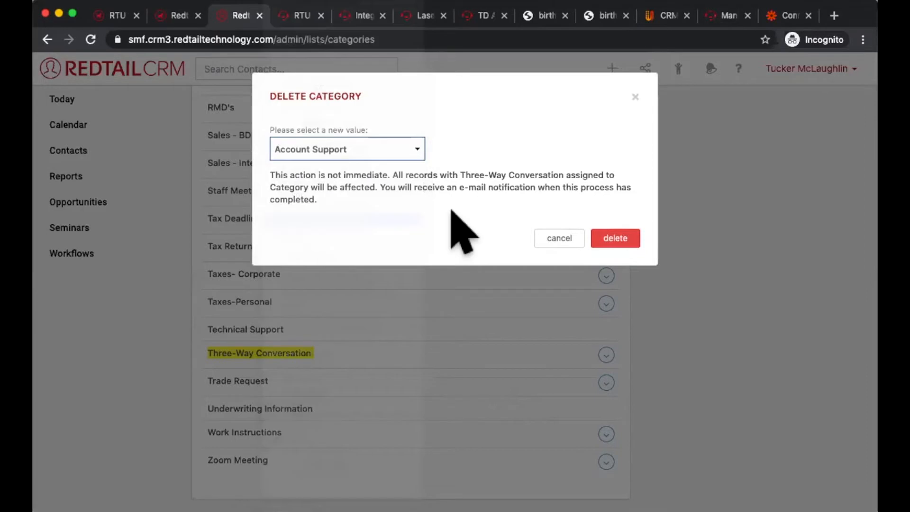
{"action": "left_click", "coordinate": [606, 237]}
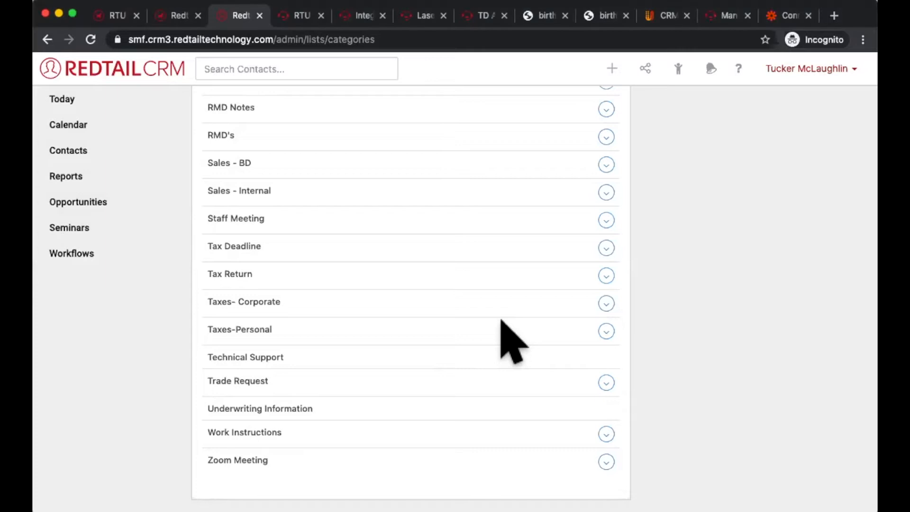
Step: Open the activities dashboard from the Today overview and filter the open activities' dates to Past Due
{"action": "left_click", "coordinate": [98, 99]}
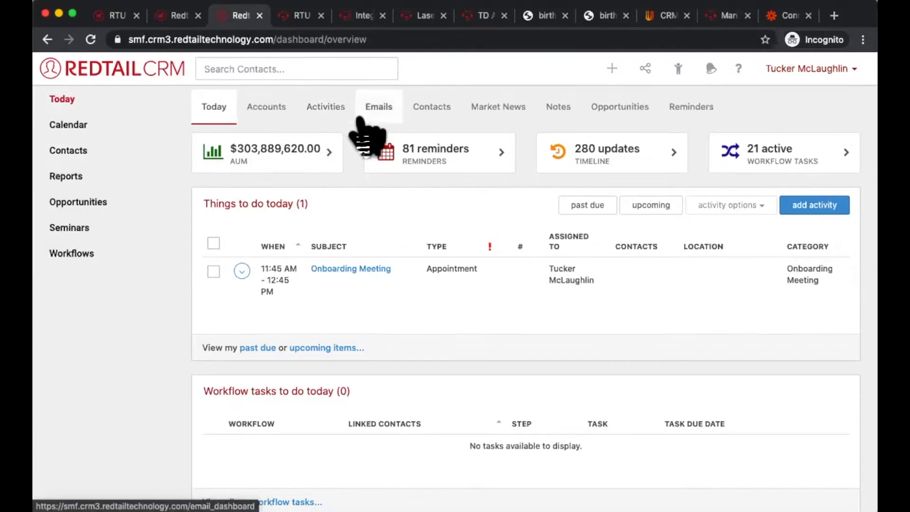
{"action": "left_click", "coordinate": [313, 114]}
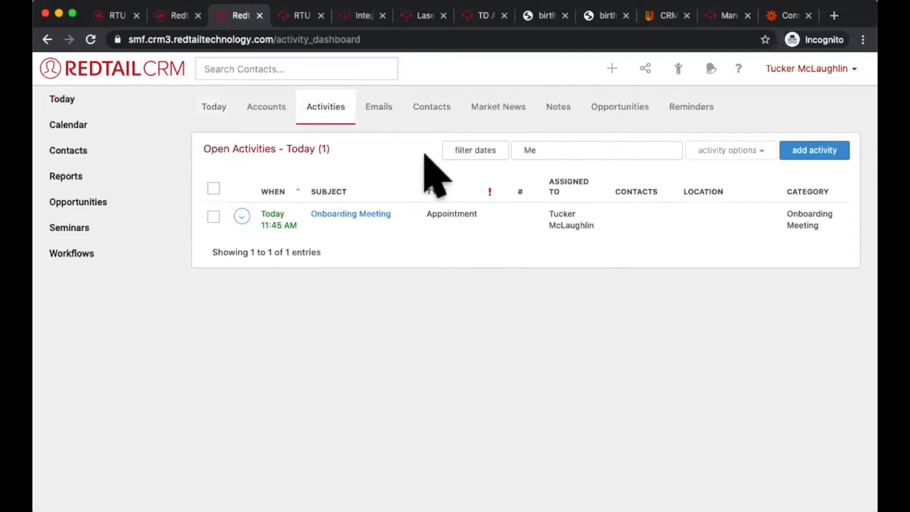
{"action": "left_click", "coordinate": [478, 151]}
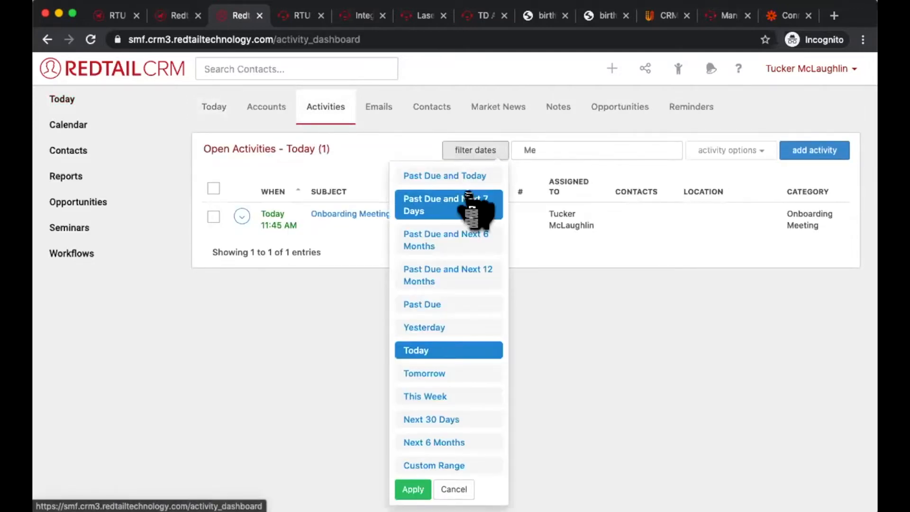
{"action": "left_click", "coordinate": [423, 304]}
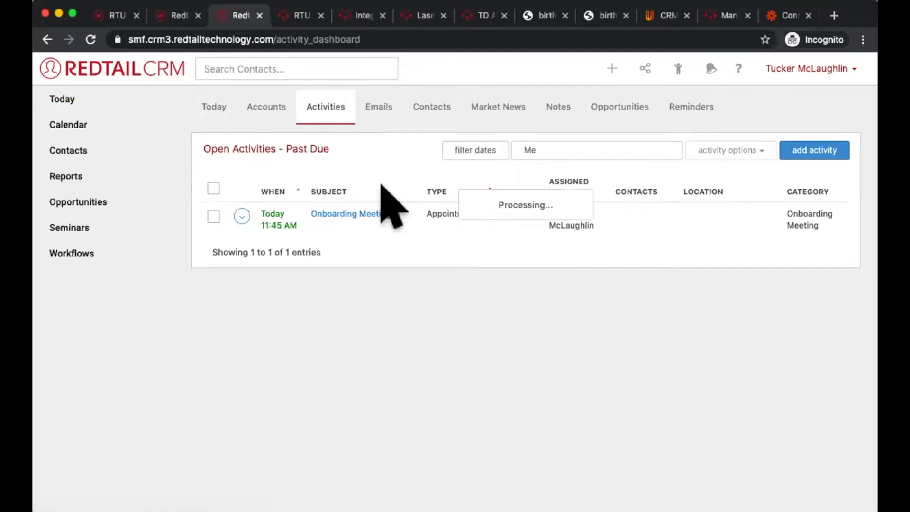
Step: Return to the Today overview and open the past due activities from its things to do
{"action": "left_click", "coordinate": [117, 95]}
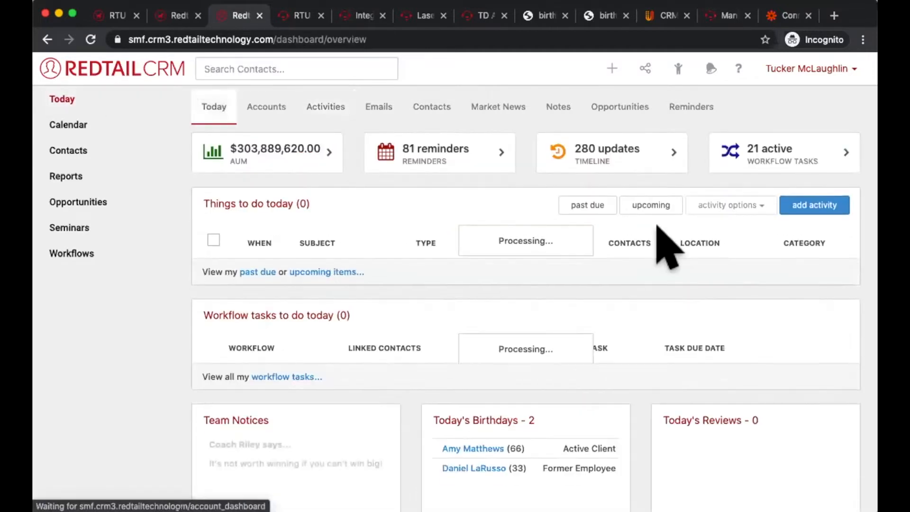
{"action": "left_click", "coordinate": [593, 207]}
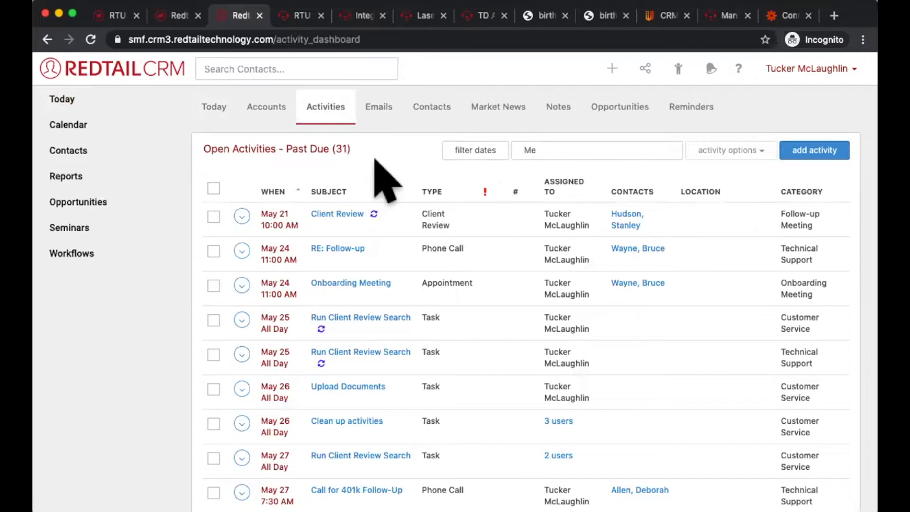
{"action": "triple_click", "coordinate": [326, 146]}
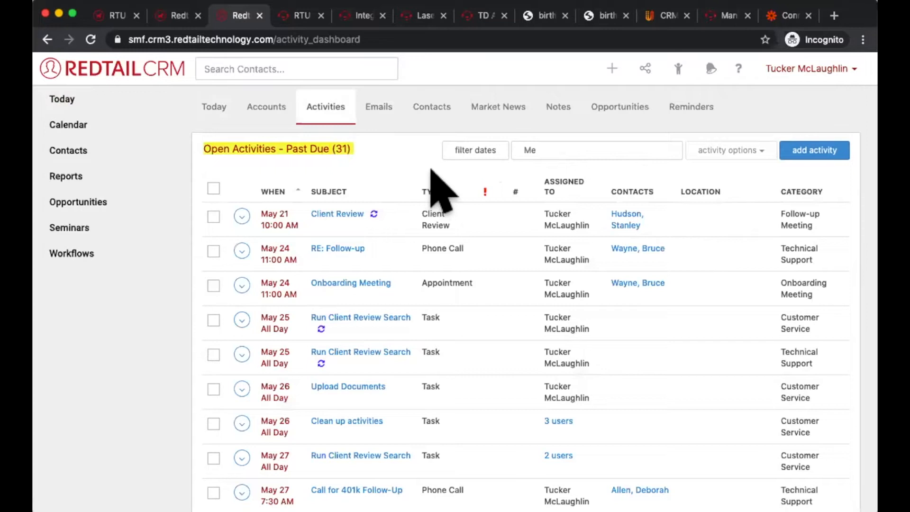
{"action": "left_click", "coordinate": [361, 163]}
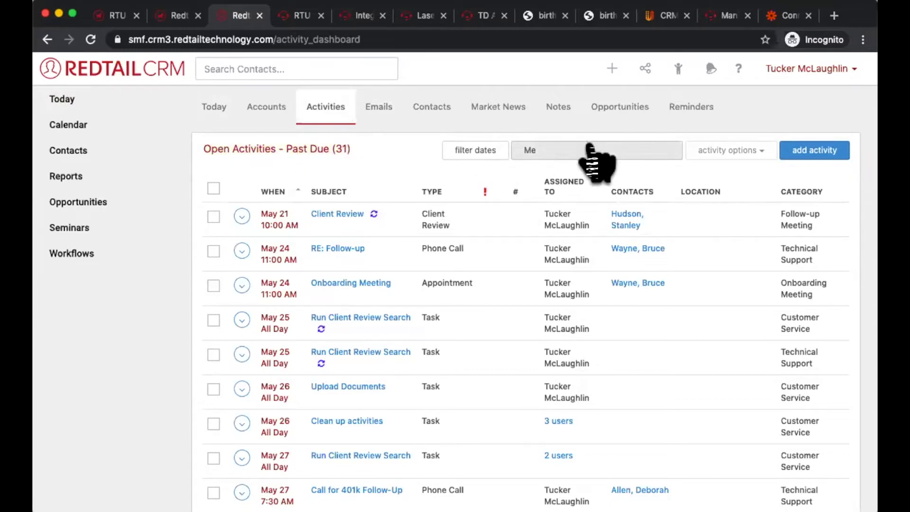
Step: Show the past due open activities of everyone instead of only the signed-in user's
{"action": "left_click", "coordinate": [593, 161]}
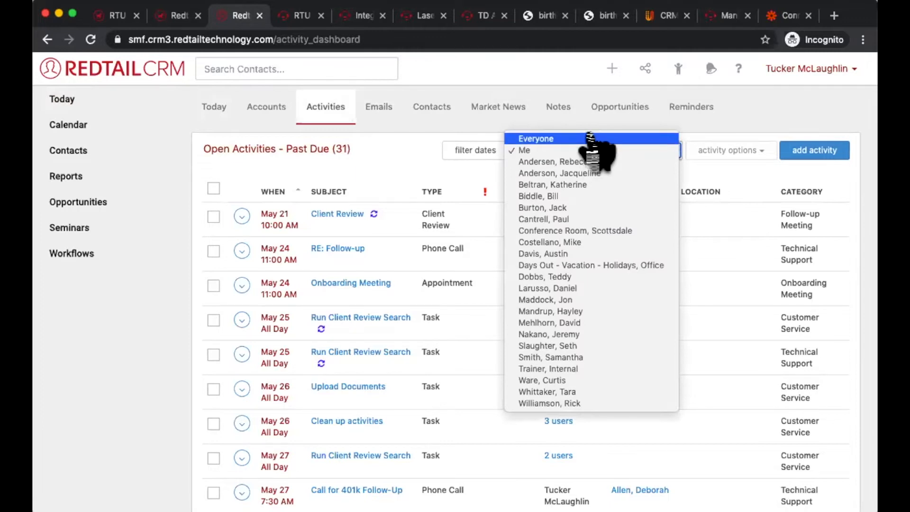
{"action": "left_click", "coordinate": [589, 138]}
{"action": "scroll", "coordinate": [593, 147], "scroll_direction": "down", "scroll_amount": 10}
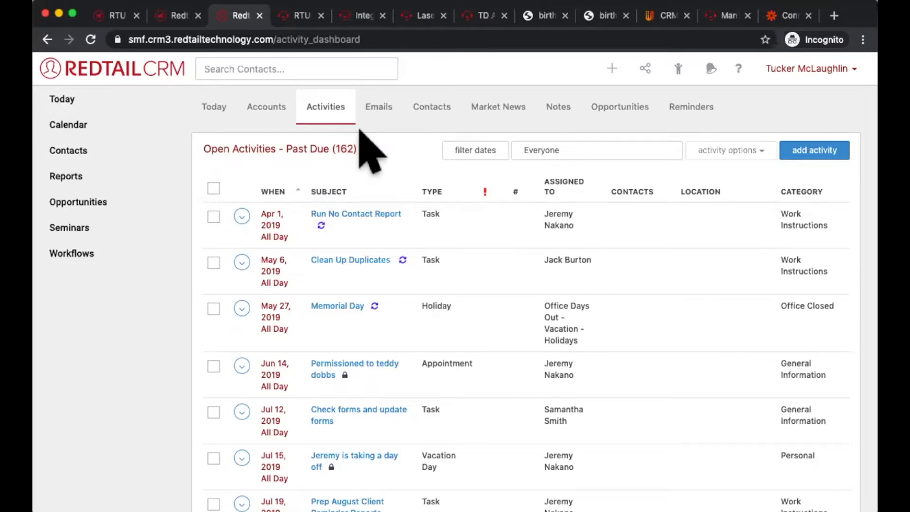
Step: Look through everyone's past due activities, from the oldest down to the Cut Cap's Check task of Aug 15, 2019
{"action": "triple_click", "coordinate": [327, 149]}
{"action": "scroll", "coordinate": [254, 375], "scroll_direction": "down", "scroll_amount": 2}
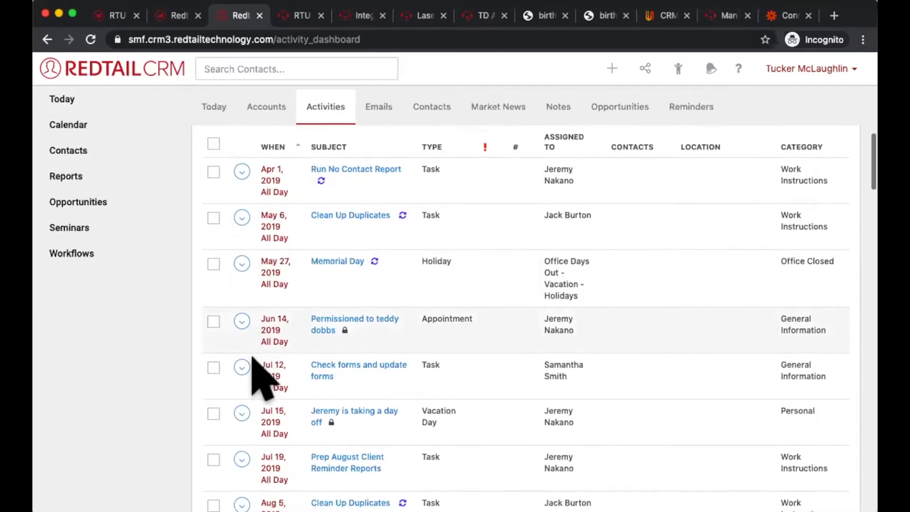
{"action": "scroll", "coordinate": [252, 359], "scroll_direction": "down", "scroll_amount": 3}
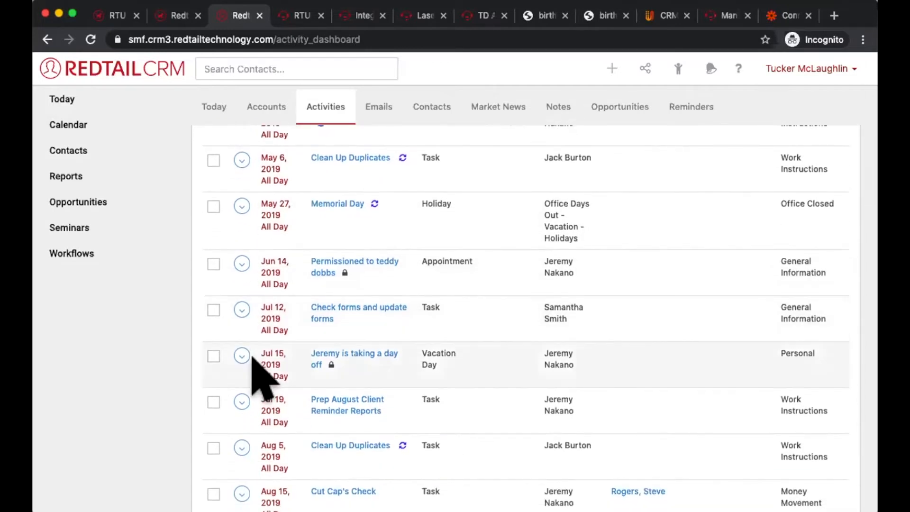
{"action": "scroll", "coordinate": [259, 375], "scroll_direction": "down", "scroll_amount": 3}
{"action": "scroll", "coordinate": [258, 374], "scroll_direction": "up", "scroll_amount": 2}
{"action": "scroll", "coordinate": [285, 336], "scroll_direction": "down", "scroll_amount": 1}
{"action": "scroll", "coordinate": [284, 291], "scroll_direction": "up", "scroll_amount": 1}
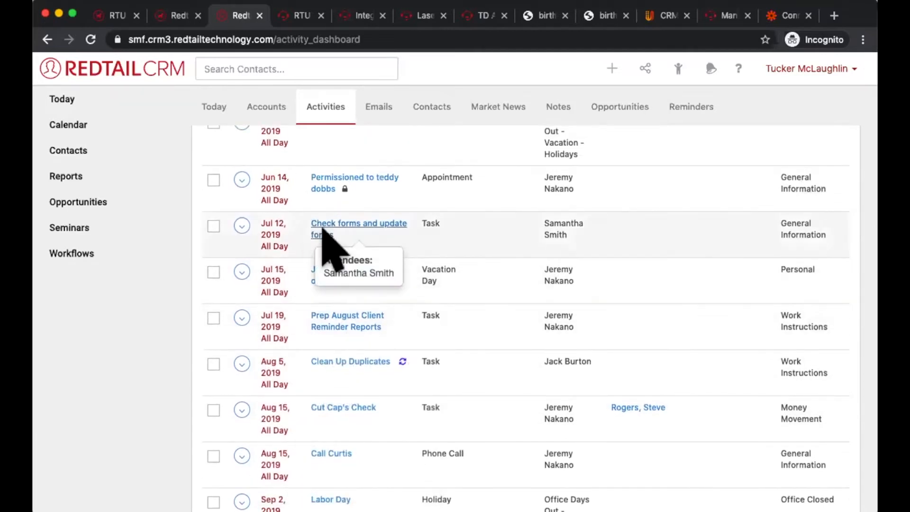
{"action": "scroll", "coordinate": [326, 365], "scroll_direction": "down", "scroll_amount": 1}
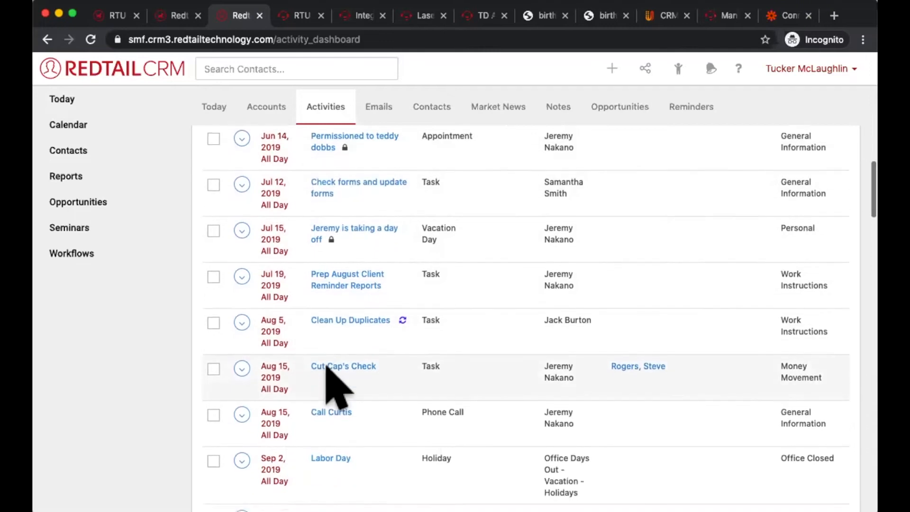
{"action": "scroll", "coordinate": [326, 368], "scroll_direction": "down", "scroll_amount": 1}
{"action": "left_click_drag", "start_coordinate": [400, 342], "coordinate": [258, 331]}
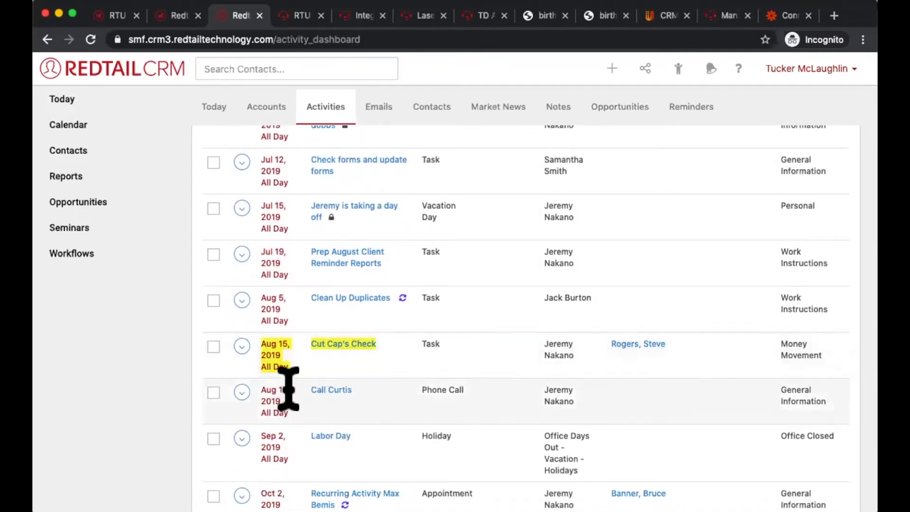
Step: Open the contact linked to the Cut Cap's Check task in a new tab
{"action": "left_click", "coordinate": [242, 346]}
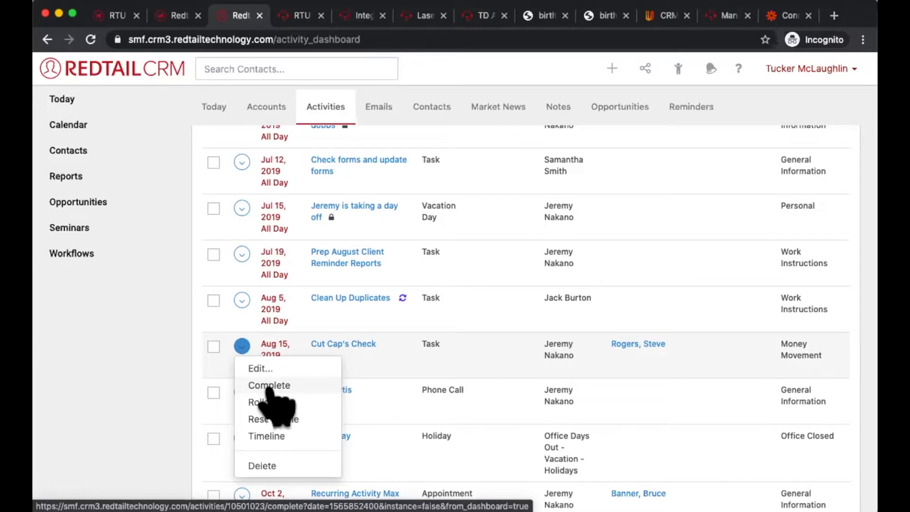
{"action": "right_click", "coordinate": [637, 343]}
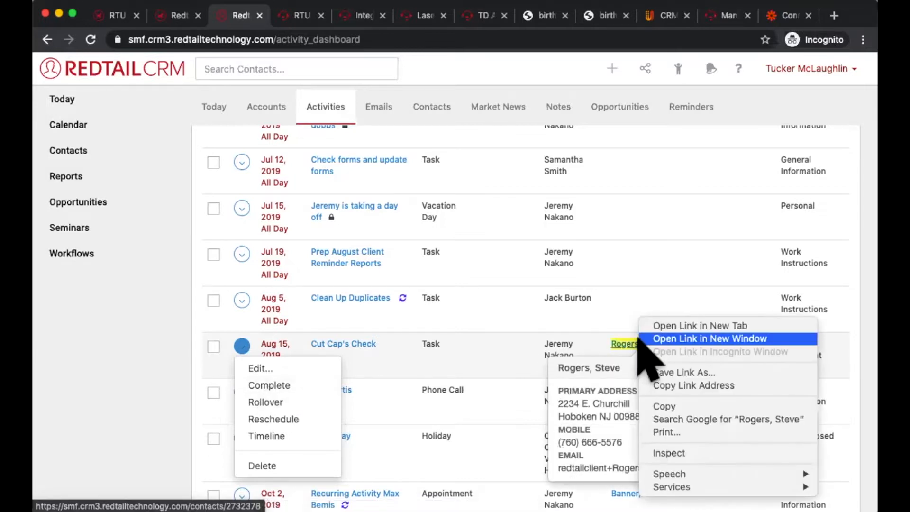
{"action": "left_click", "coordinate": [653, 325]}
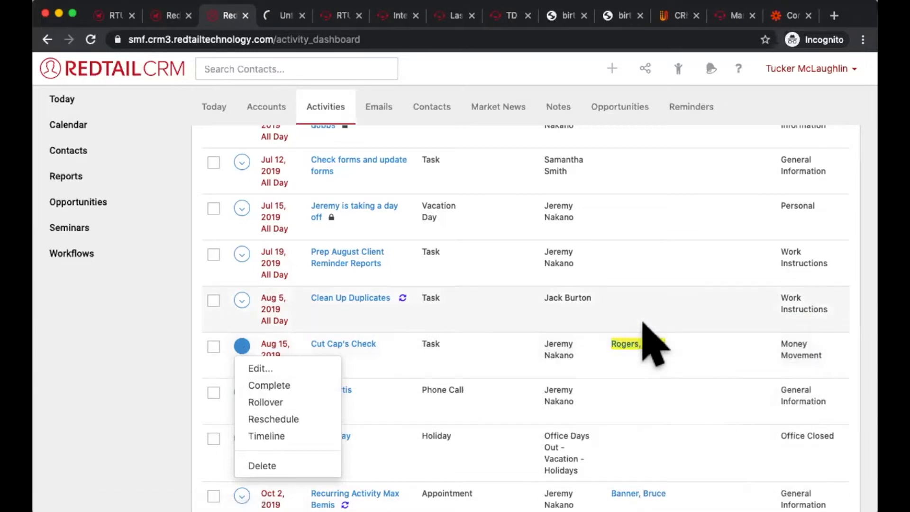
Step: Open the Cut Cap's Check activity and write a linked note reading "Completing this activity in June 2021, however it was done in August 2019."
{"action": "mouse_move", "coordinate": [346, 344]}
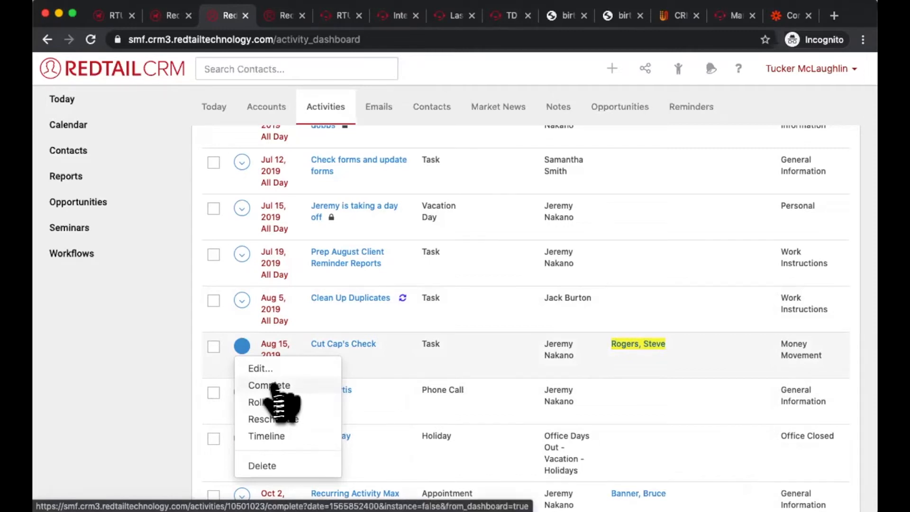
{"action": "left_click", "coordinate": [331, 345]}
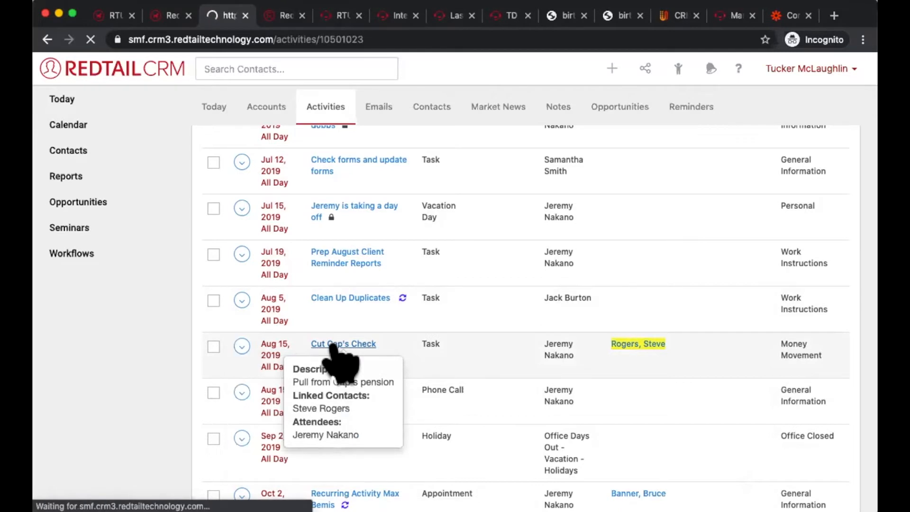
{"action": "scroll", "coordinate": [504, 270], "scroll_direction": "down", "scroll_amount": 5}
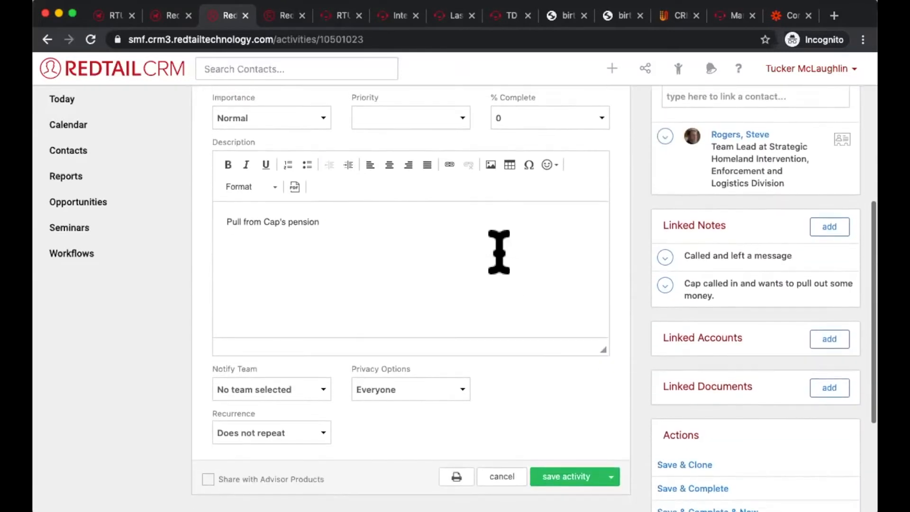
{"action": "left_click", "coordinate": [838, 227]}
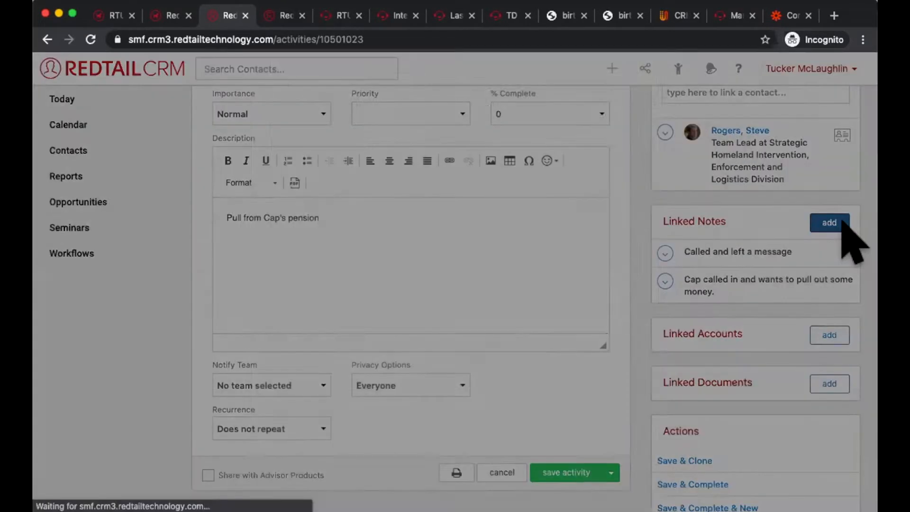
{"action": "type", "text": "Co"}
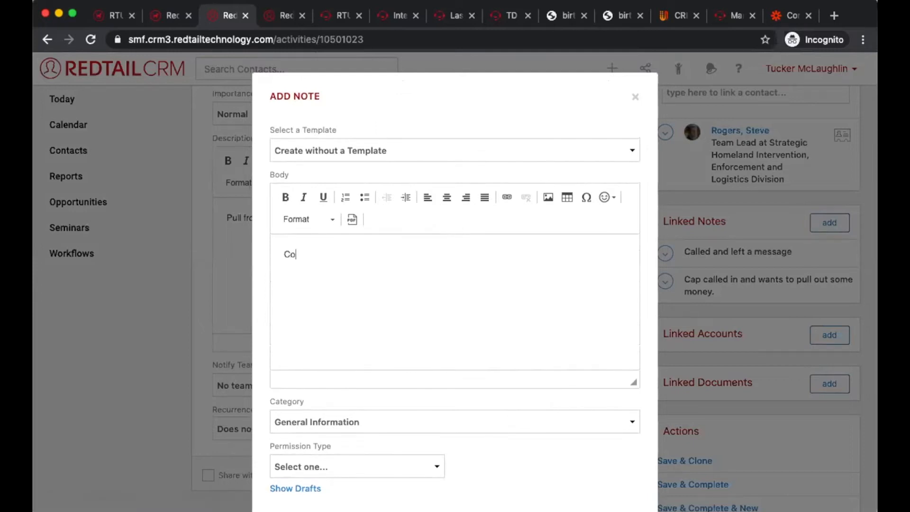
{"action": "type", "text": "mpleting this actvivity in June 2"}
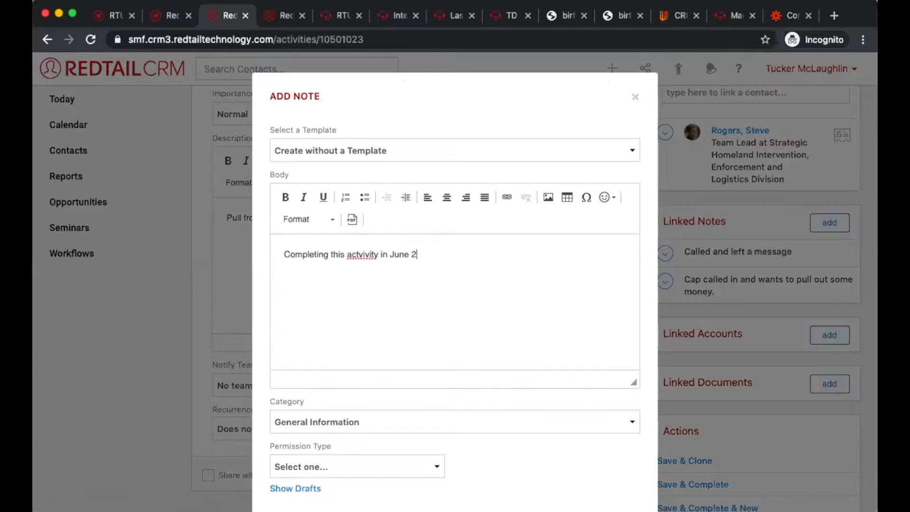
{"action": "type", "text": "021, however it was don"}
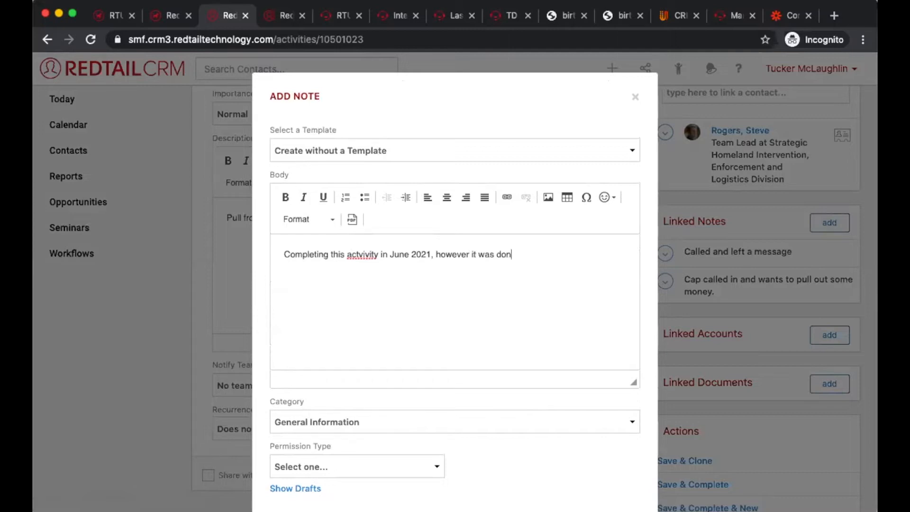
{"action": "type", "text": "e in August 2019."}
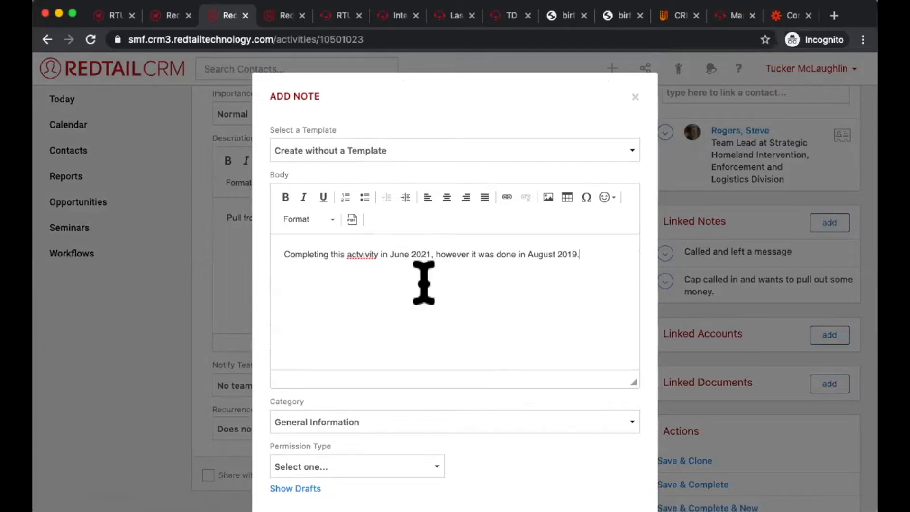
{"action": "right_click", "coordinate": [363, 256]}
{"action": "left_click", "coordinate": [430, 262]}
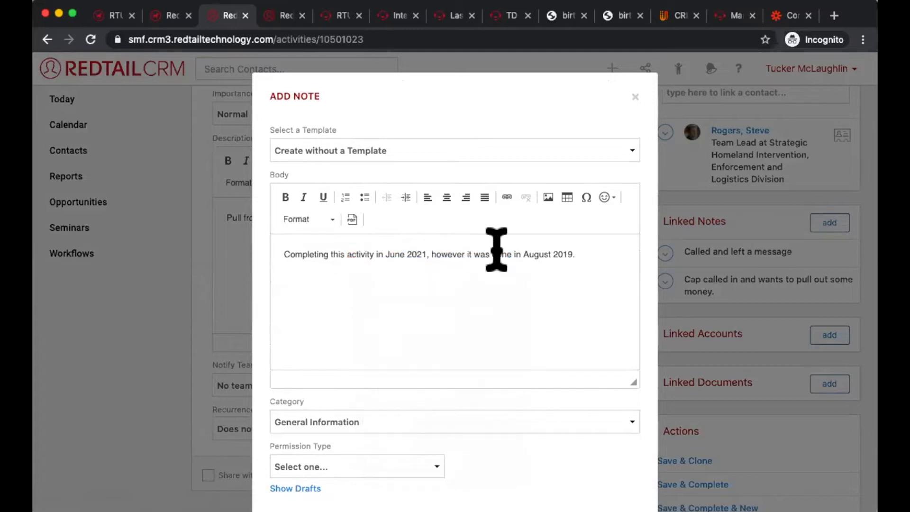
Step: Add the note to the Cut Cap's Check activity and save the activity as complete
{"action": "scroll", "coordinate": [535, 304], "scroll_direction": "down", "scroll_amount": 2}
{"action": "left_click", "coordinate": [610, 465]}
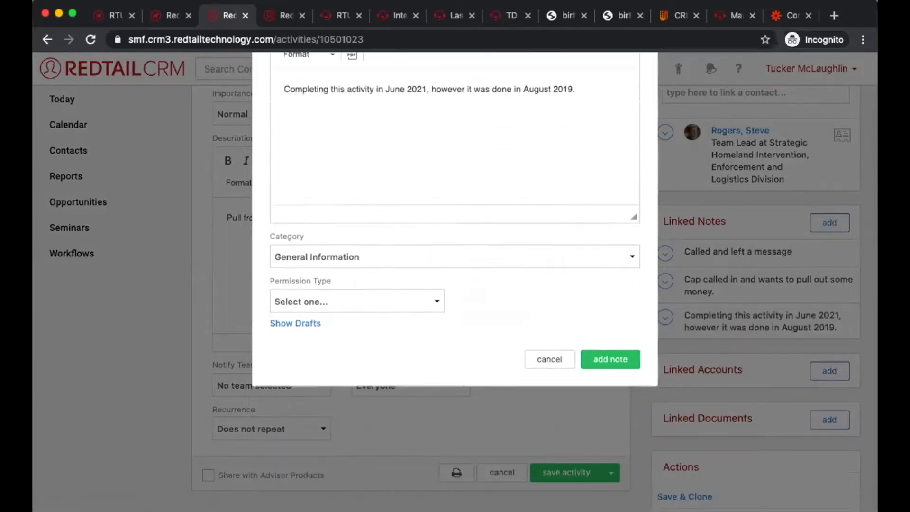
{"action": "scroll", "coordinate": [612, 365], "scroll_direction": "down", "scroll_amount": 5}
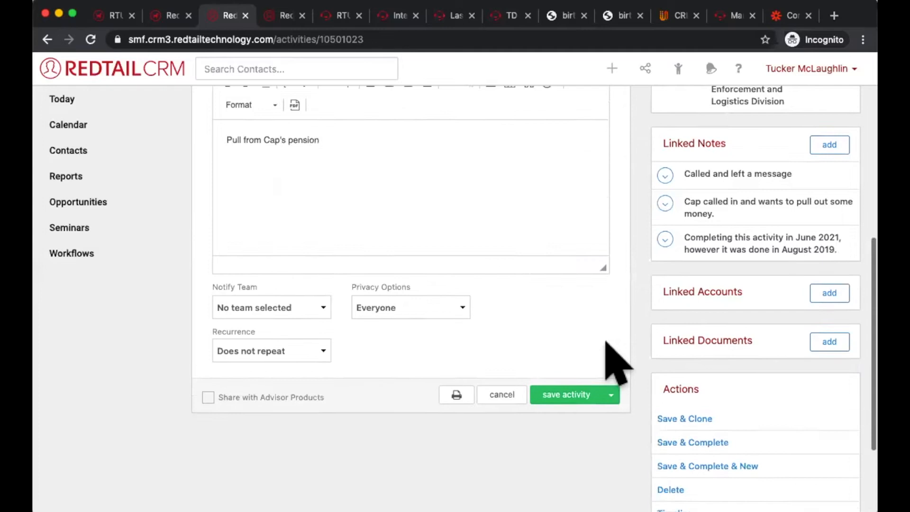
{"action": "left_click", "coordinate": [701, 322]}
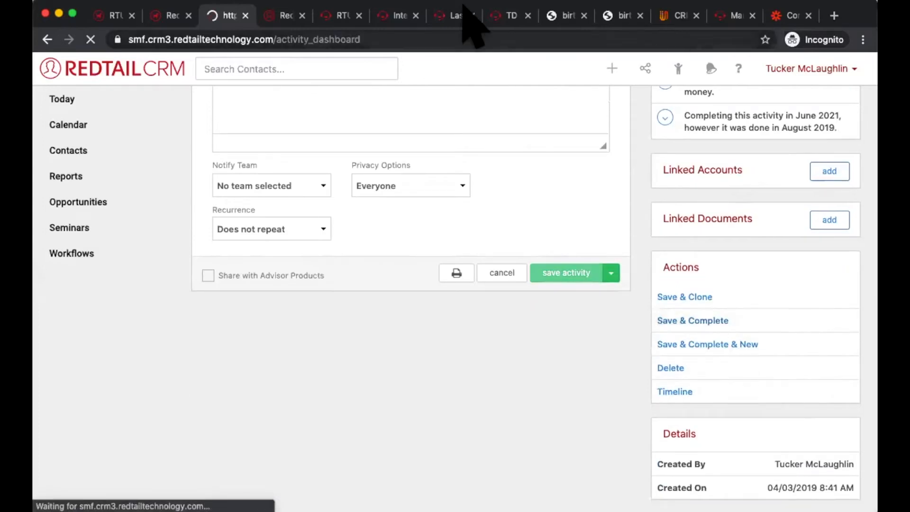
Step: Switch to the linked contact's record, reload it and review the Cut Cap's Check completion entry among the latest notes
{"action": "left_click", "coordinate": [281, 16]}
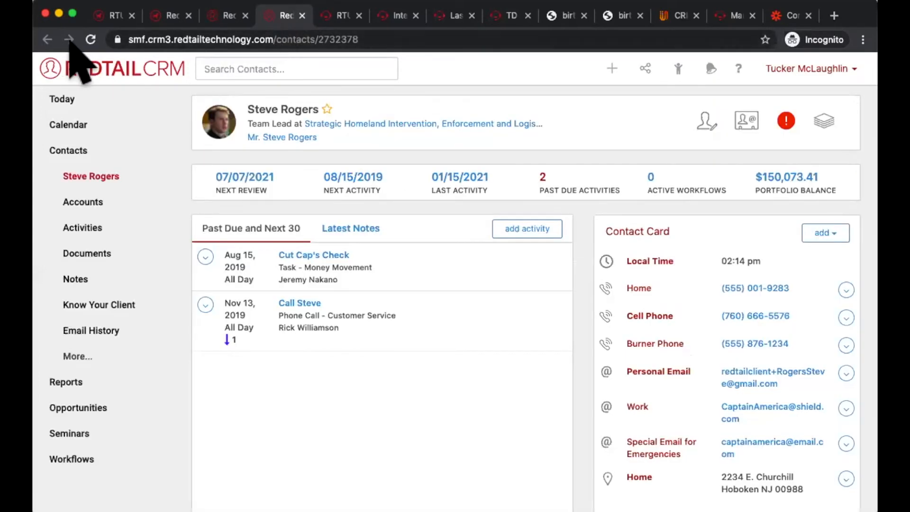
{"action": "left_click", "coordinate": [88, 39]}
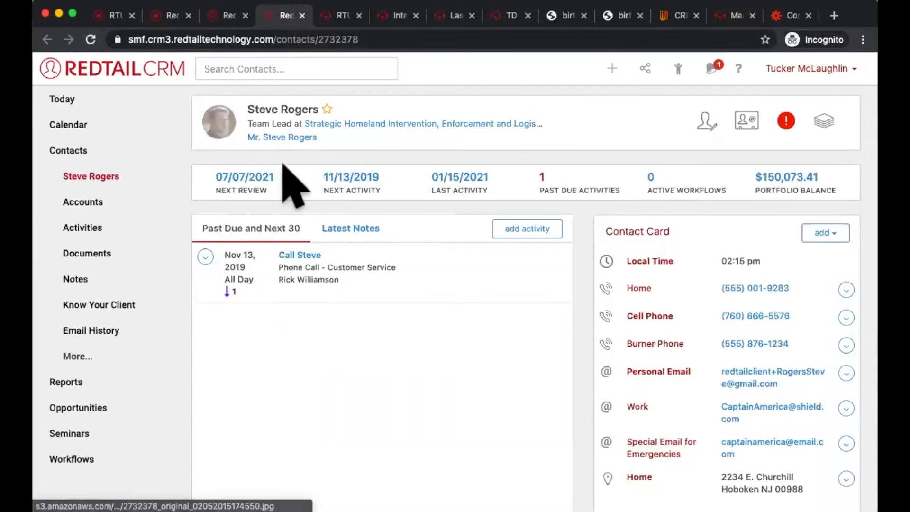
{"action": "left_click", "coordinate": [331, 217]}
{"action": "left_click_drag", "start_coordinate": [366, 329], "coordinate": [209, 258]}
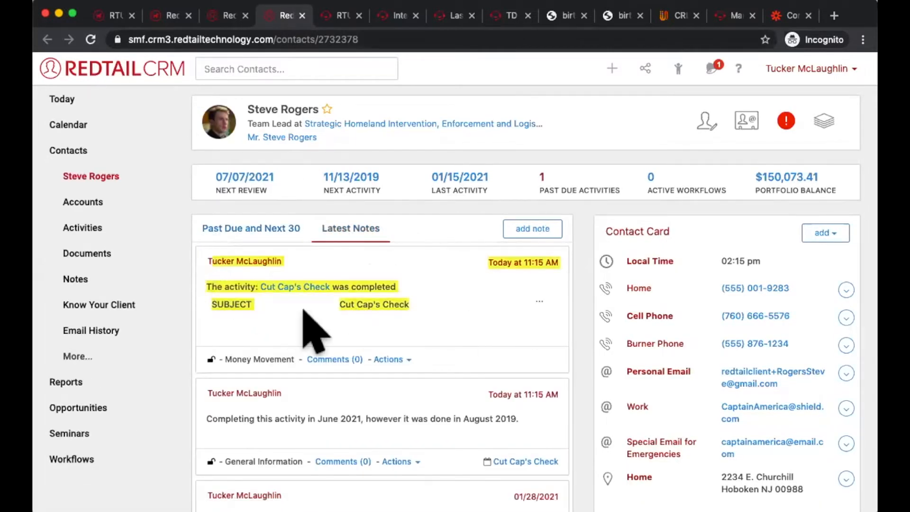
{"action": "scroll", "coordinate": [300, 329], "scroll_direction": "down", "scroll_amount": 2}
Step: Open the Cut Cap's Check activity from its completion note, examine its linked notes and return to the contact's latest notes
{"action": "left_click", "coordinate": [313, 246]}
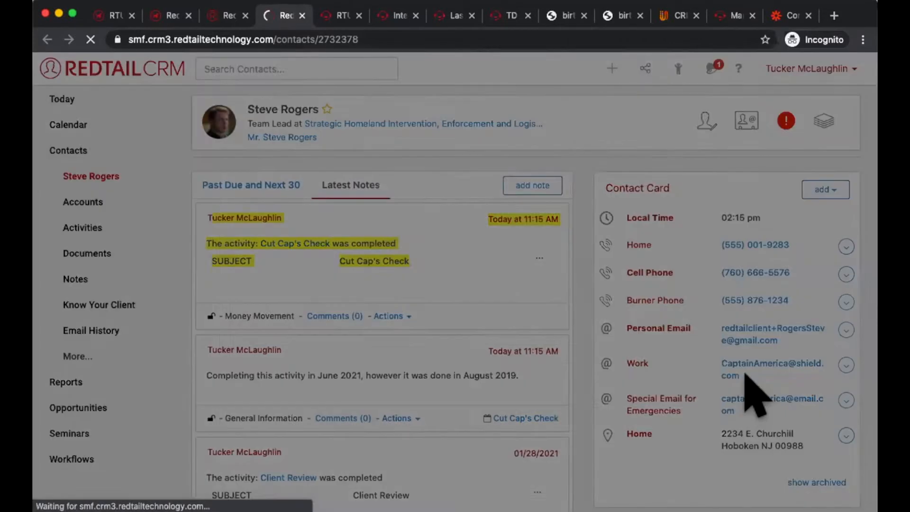
{"action": "scroll", "coordinate": [645, 374], "scroll_direction": "down", "scroll_amount": 3}
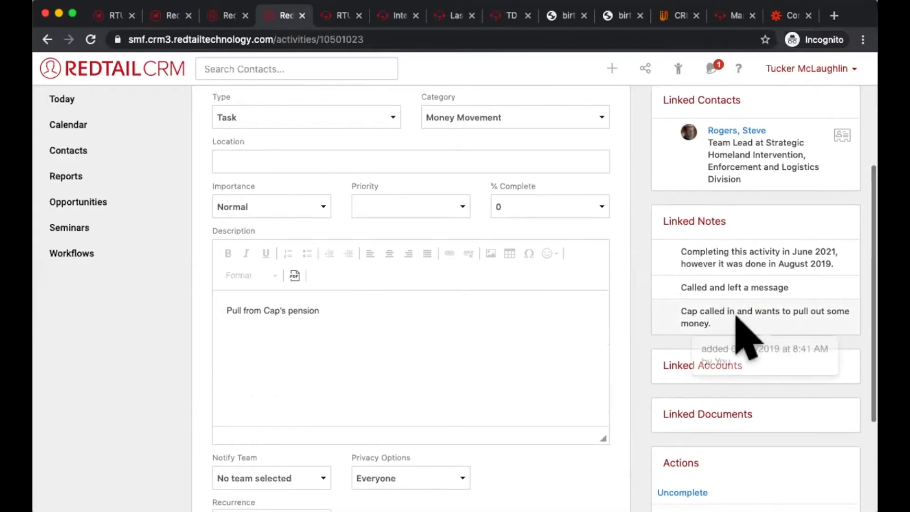
{"action": "mouse_move", "coordinate": [753, 260]}
{"action": "left_click_drag", "start_coordinate": [837, 265], "coordinate": [672, 247]}
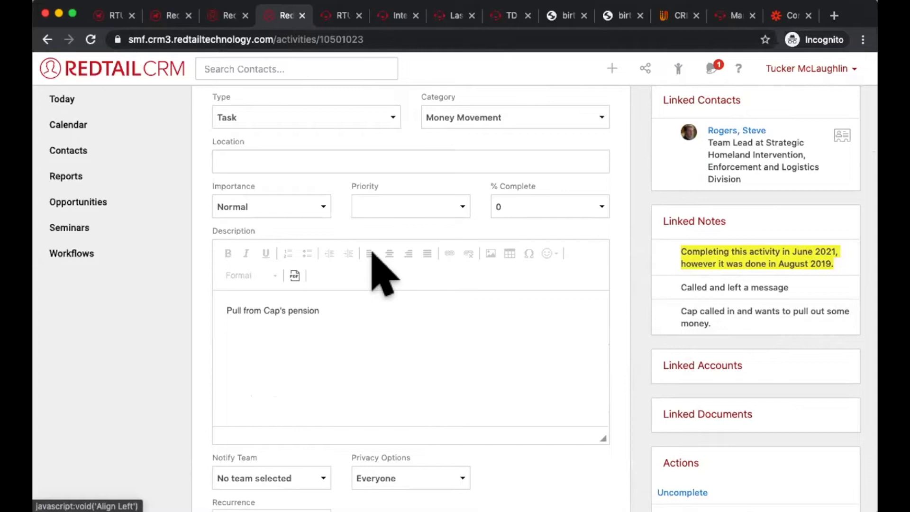
{"action": "scroll", "coordinate": [478, 290], "scroll_direction": "left", "scroll_amount": 5}
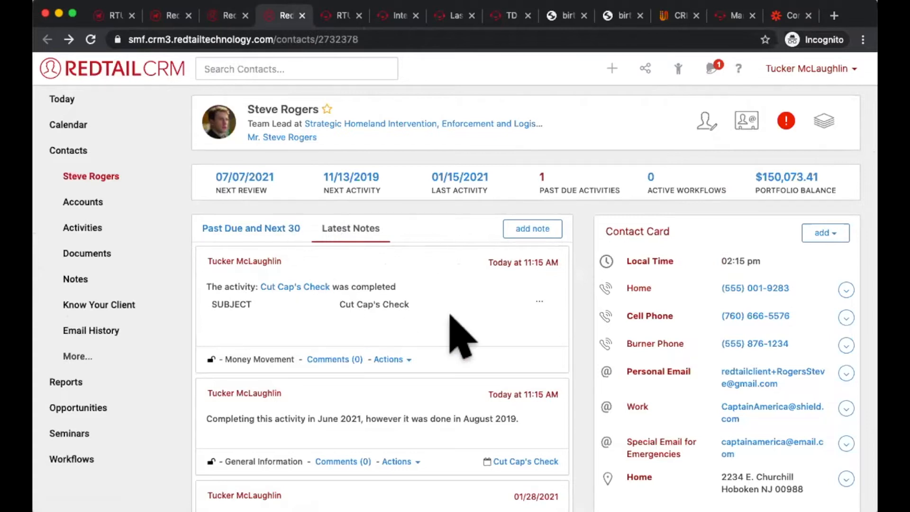
{"action": "left_click_drag", "start_coordinate": [495, 360], "coordinate": [196, 243]}
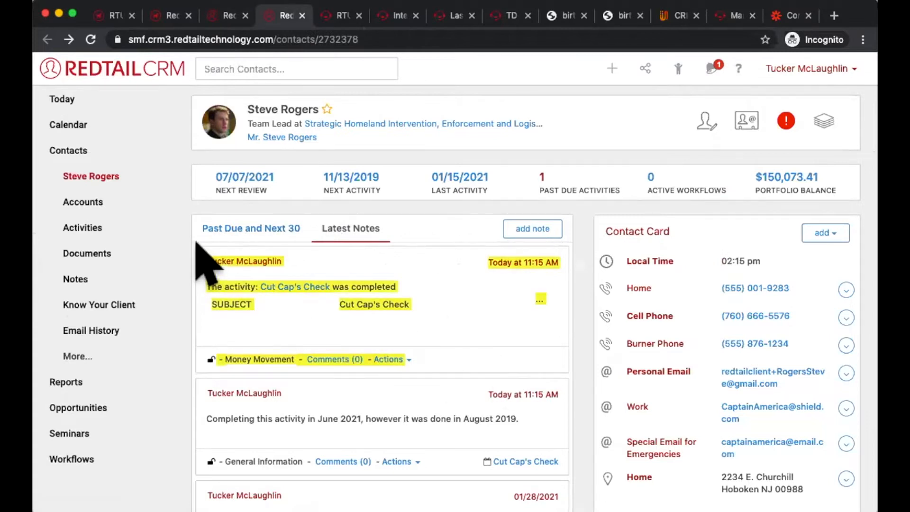
Step: Open the Aug 15, 2019 phone call from the past due activities, check its Linked Notes section and return to the contact's record
{"action": "left_click", "coordinate": [221, 9]}
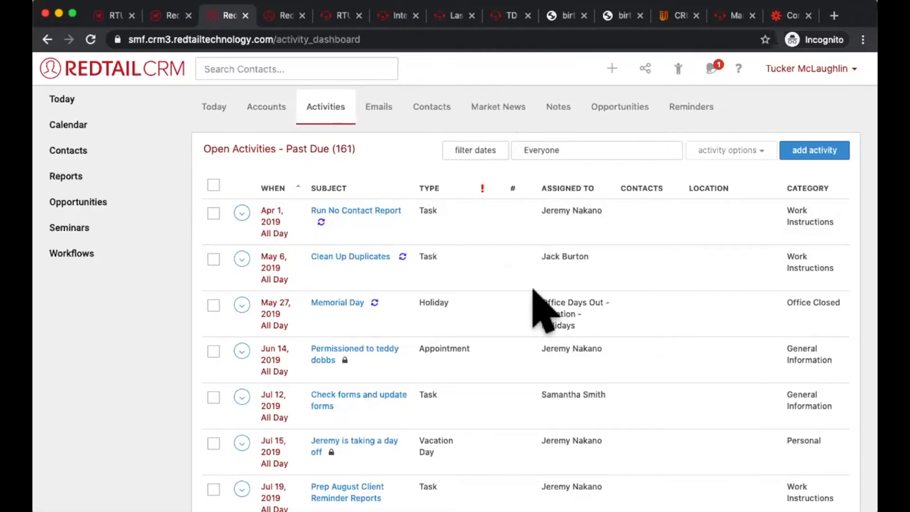
{"action": "scroll", "coordinate": [533, 290], "scroll_direction": "down", "scroll_amount": 5}
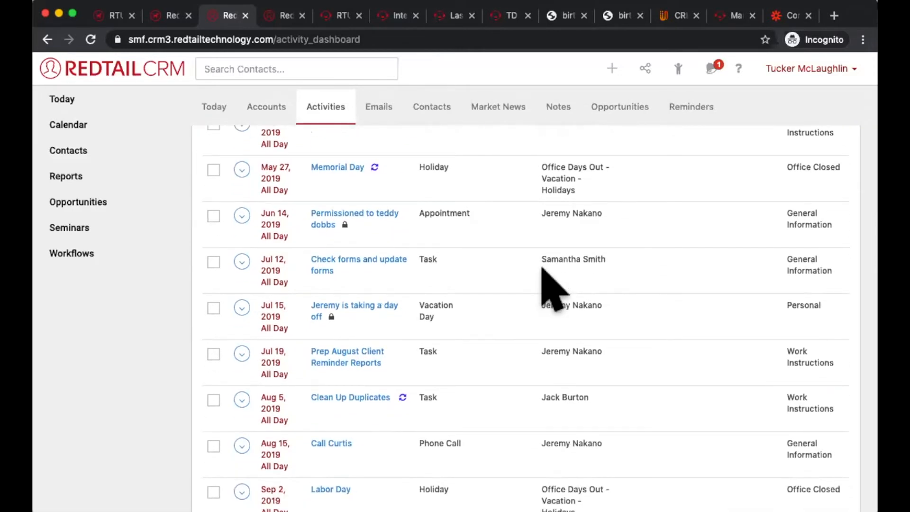
{"action": "scroll", "coordinate": [432, 396], "scroll_direction": "down", "scroll_amount": 3}
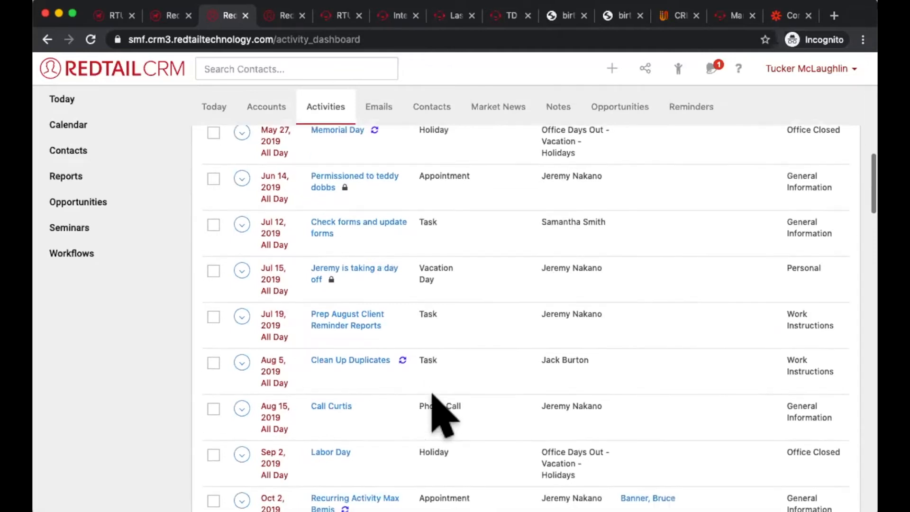
{"action": "left_click", "coordinate": [334, 362]}
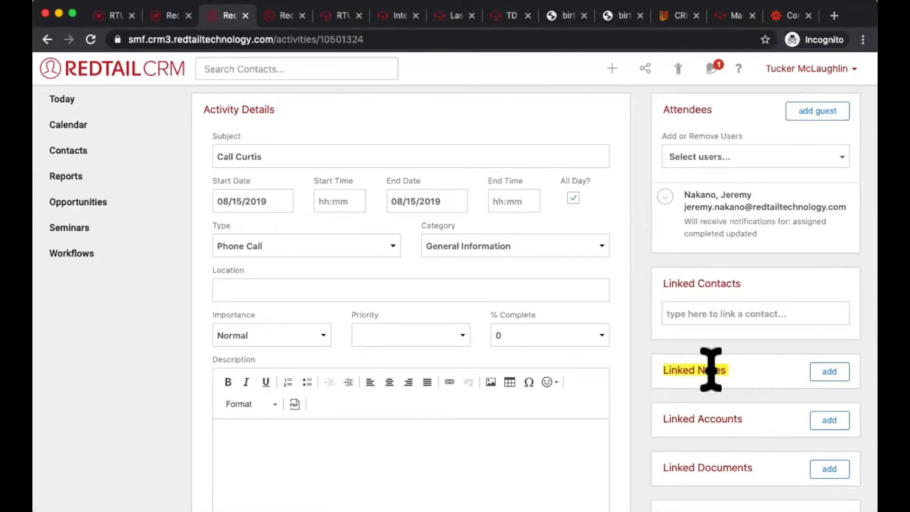
{"action": "left_click", "coordinate": [286, 15]}
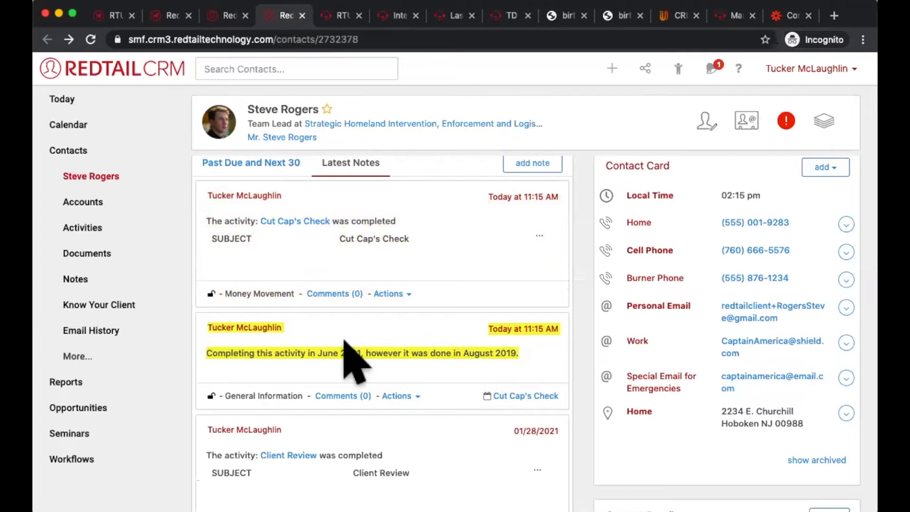
Step: Open the Cut Cap's Check activity from its completion note and review its details and linked notes
{"action": "left_click", "coordinate": [290, 221]}
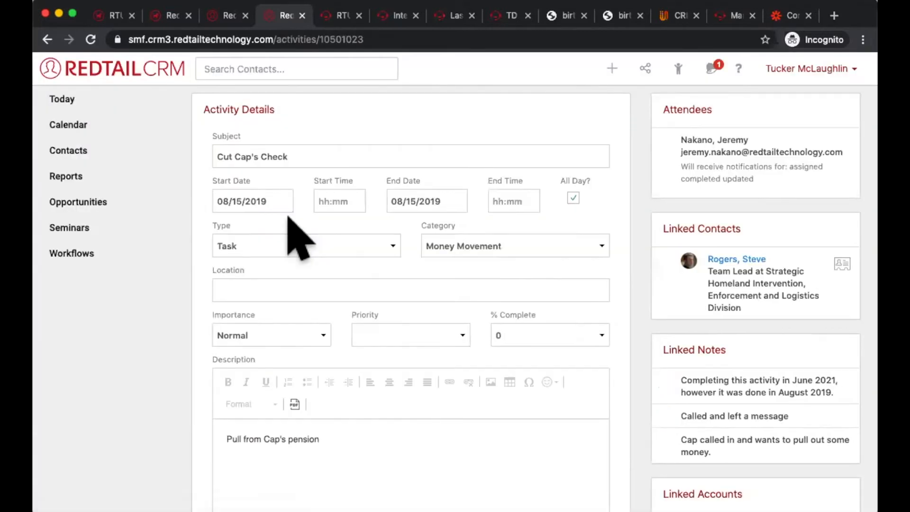
{"action": "scroll", "coordinate": [681, 268], "scroll_direction": "down", "scroll_amount": 2}
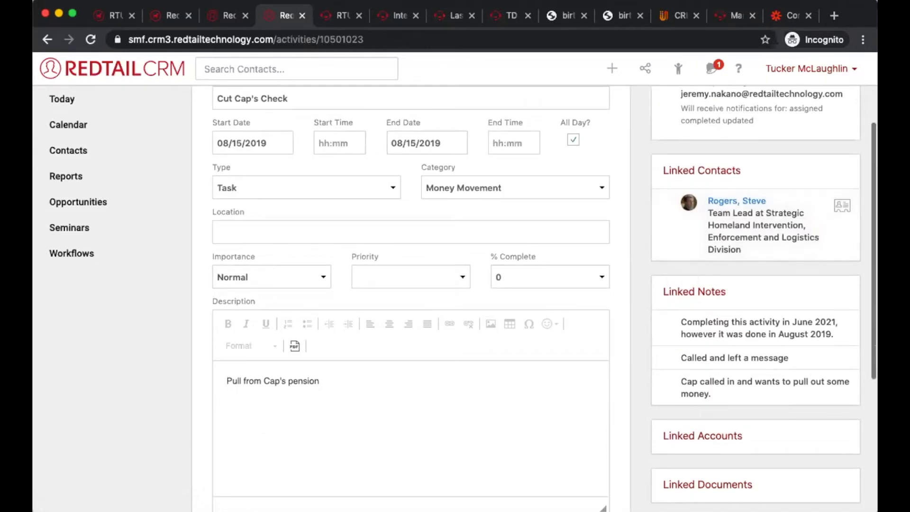
Step: Switch to the open Aug 15, 2019 phone call activity and start its description with "6/24,"
{"action": "left_click", "coordinate": [217, 14]}
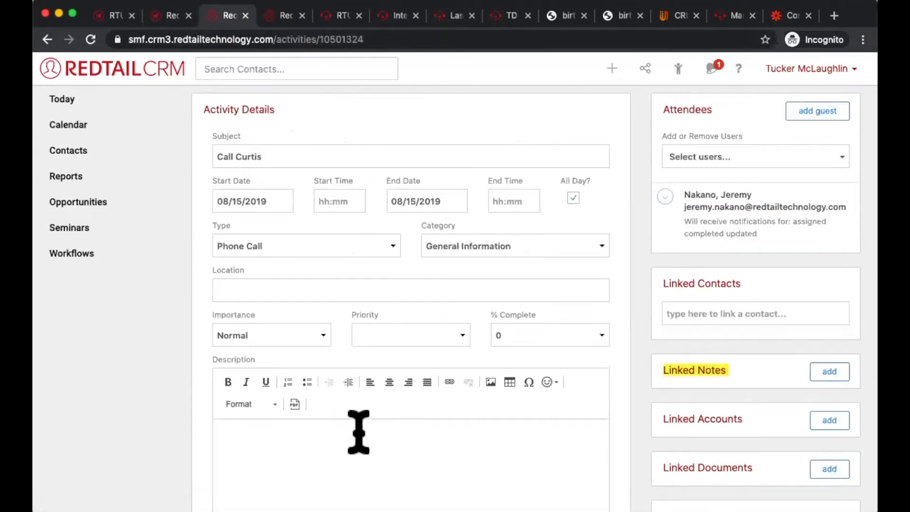
{"action": "scroll", "coordinate": [369, 375], "scroll_direction": "down", "scroll_amount": 2}
{"action": "left_click", "coordinate": [369, 374]}
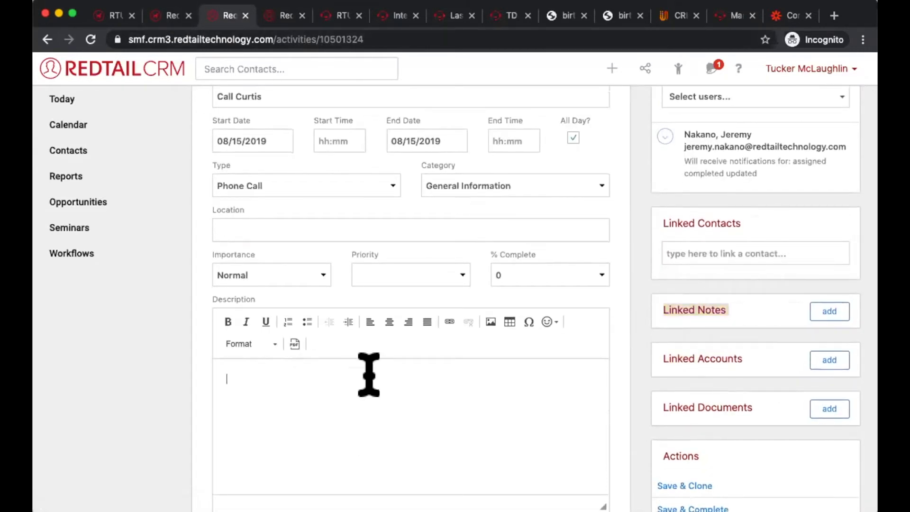
{"action": "type", "text": "6/"}
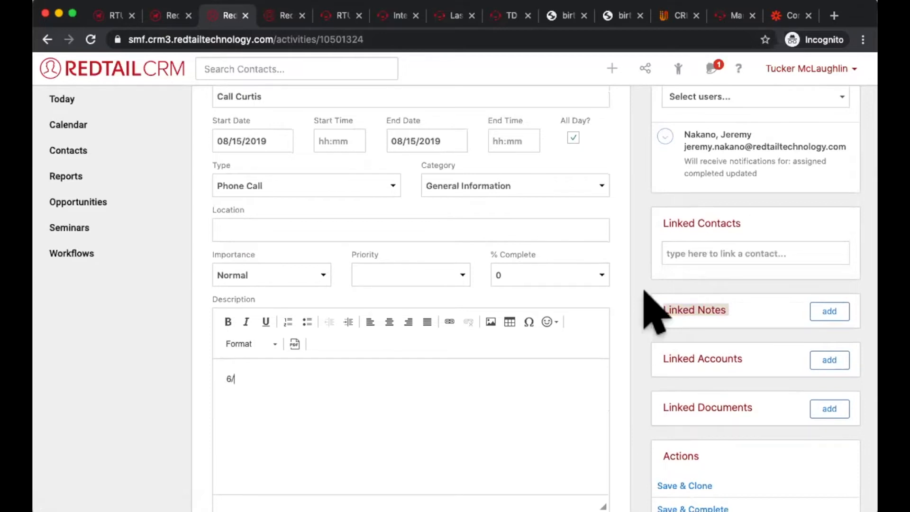
{"action": "type", "text": "24,"}
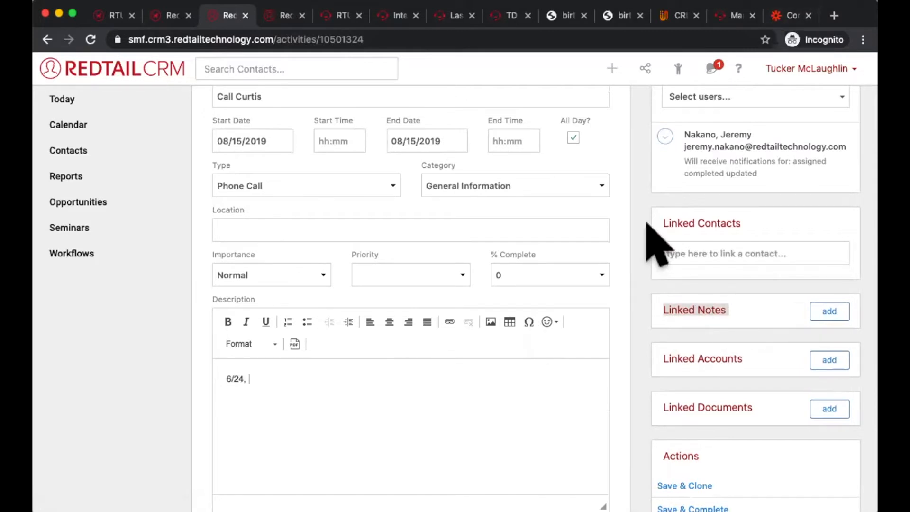
Step: Open the past due activities on the dashboard and check the assignee filter, keeping it at Everyone
{"action": "left_click", "coordinate": [87, 101]}
{"action": "left_click", "coordinate": [331, 116]}
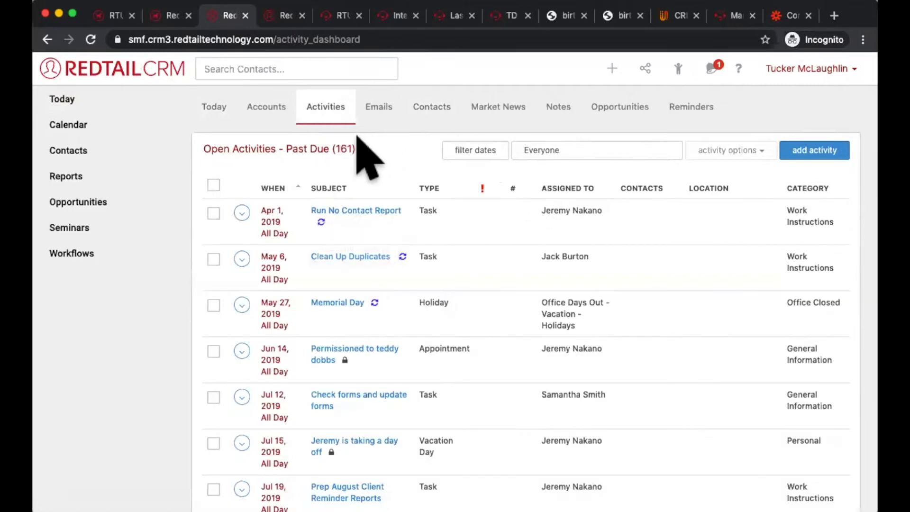
{"action": "left_click", "coordinate": [603, 151]}
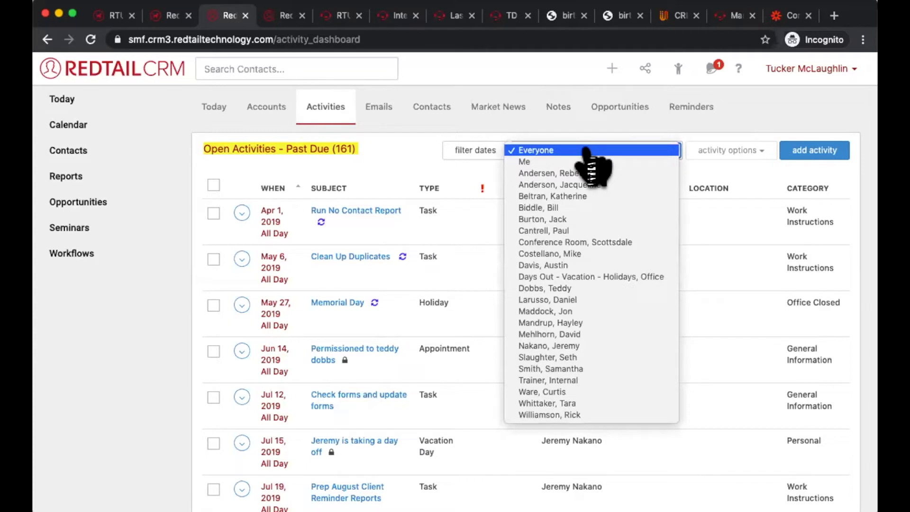
{"action": "left_click", "coordinate": [588, 150]}
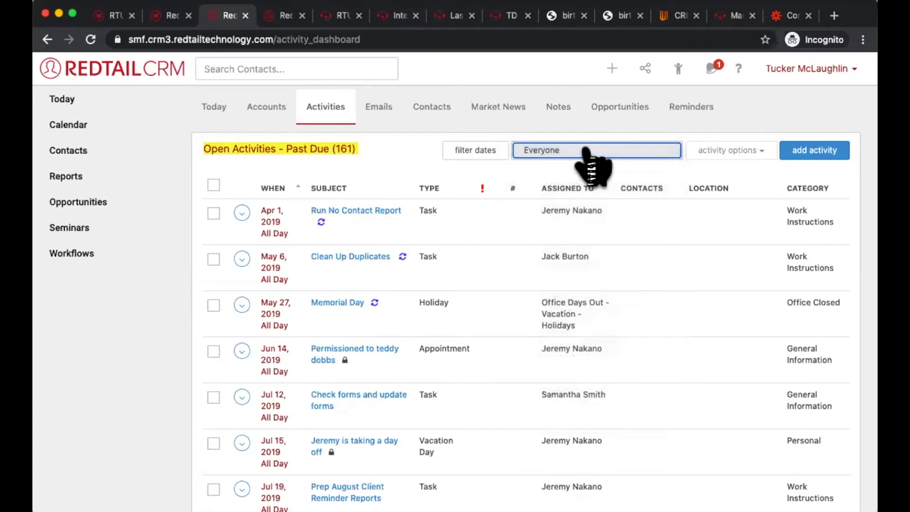
Step: Select all available past due activities and review the bulk activity options and the selected records
{"action": "left_click", "coordinate": [214, 185]}
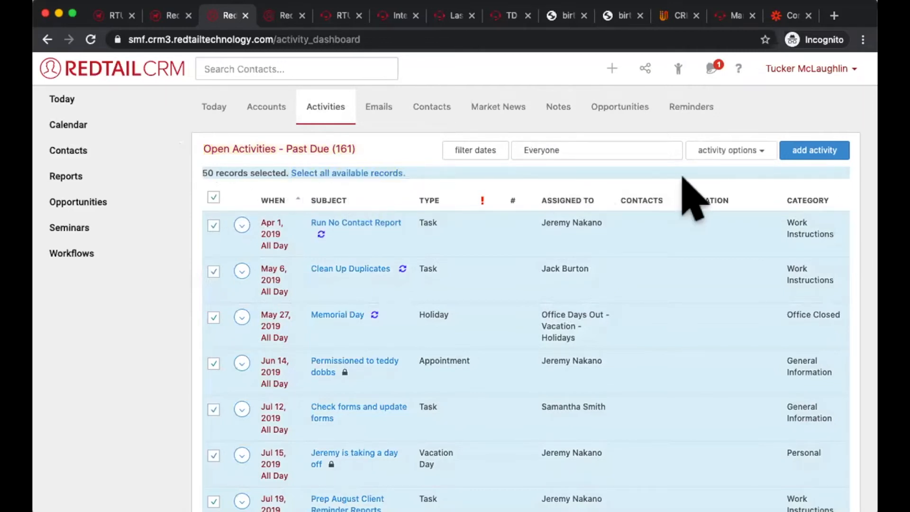
{"action": "left_click", "coordinate": [734, 148]}
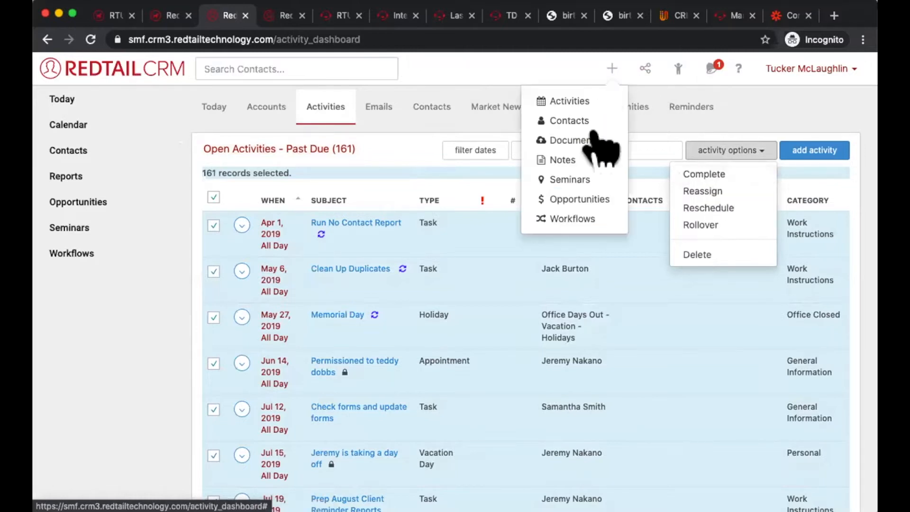
{"action": "left_click", "coordinate": [374, 142]}
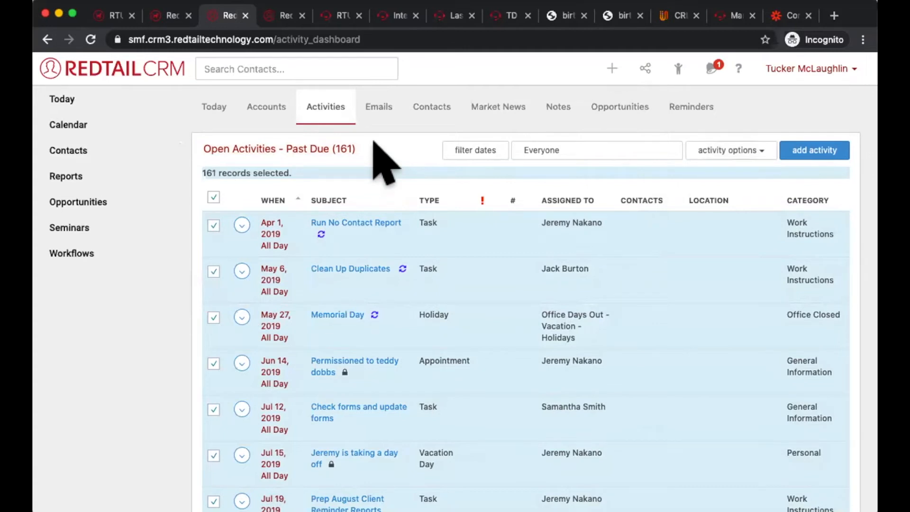
{"action": "scroll", "coordinate": [373, 147], "scroll_direction": "down", "scroll_amount": 2}
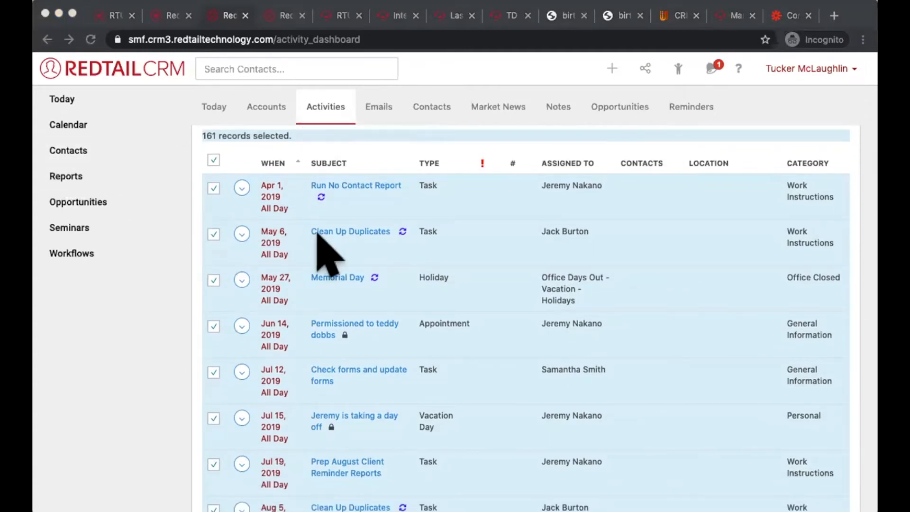
{"action": "left_click", "coordinate": [518, 138]}
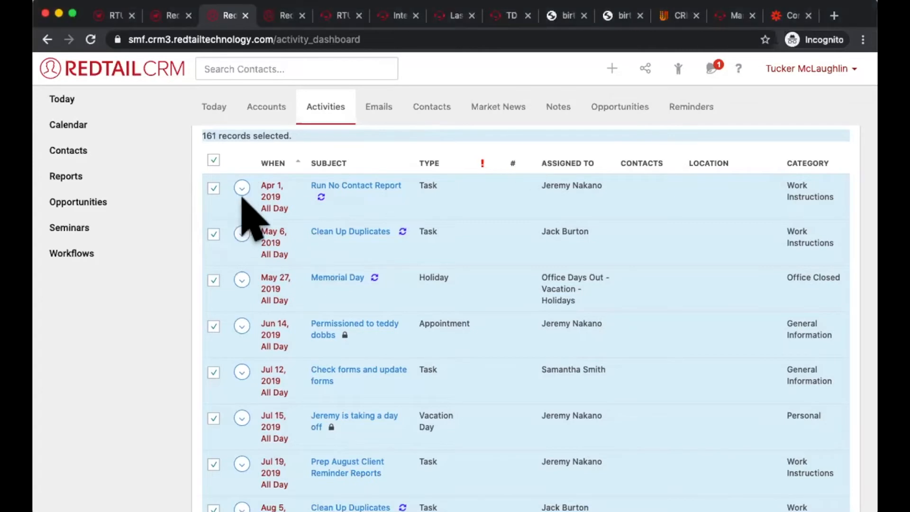
{"action": "scroll", "coordinate": [322, 199], "scroll_direction": "up", "scroll_amount": 2}
Step: Open the Onboarding Meeting from today's things to do and examine its Linked Notes section and Save & Complete action
{"action": "left_click", "coordinate": [128, 104]}
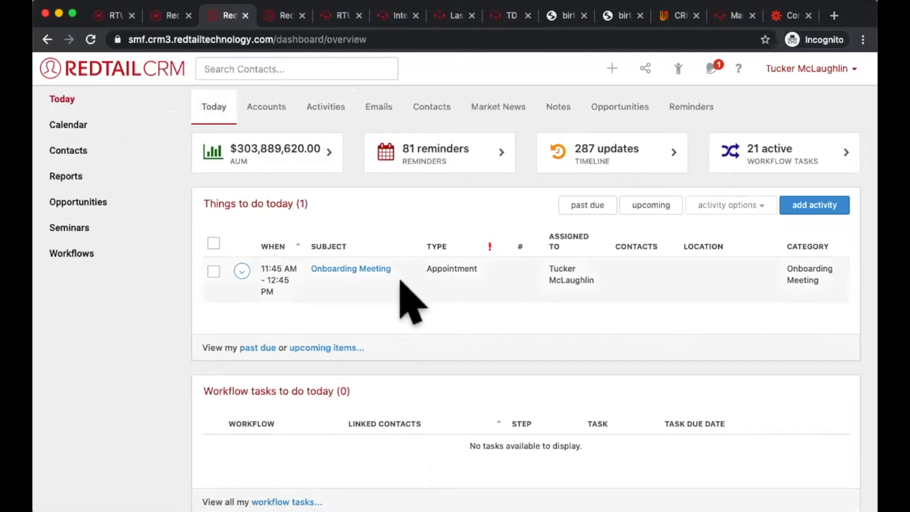
{"action": "left_click_drag", "start_coordinate": [309, 284], "coordinate": [251, 284]}
{"action": "left_click", "coordinate": [334, 270]}
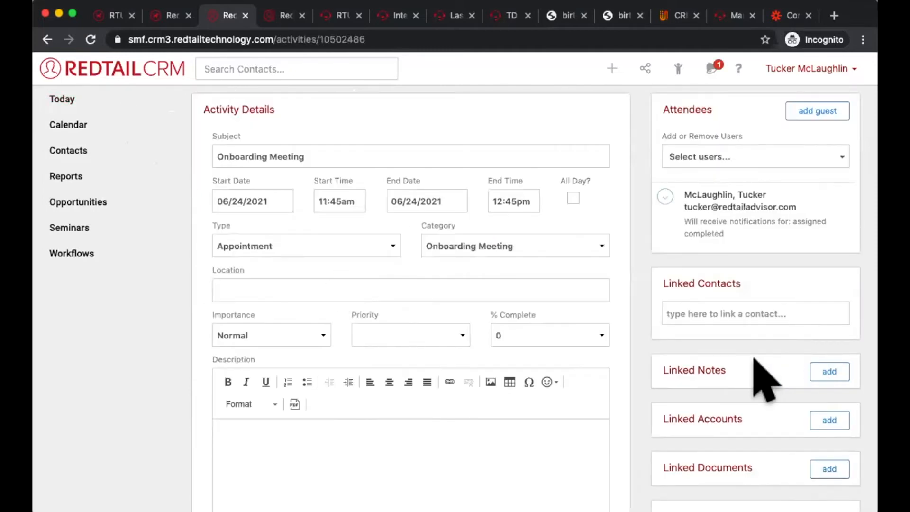
{"action": "left_click_drag", "start_coordinate": [664, 370], "coordinate": [725, 373]}
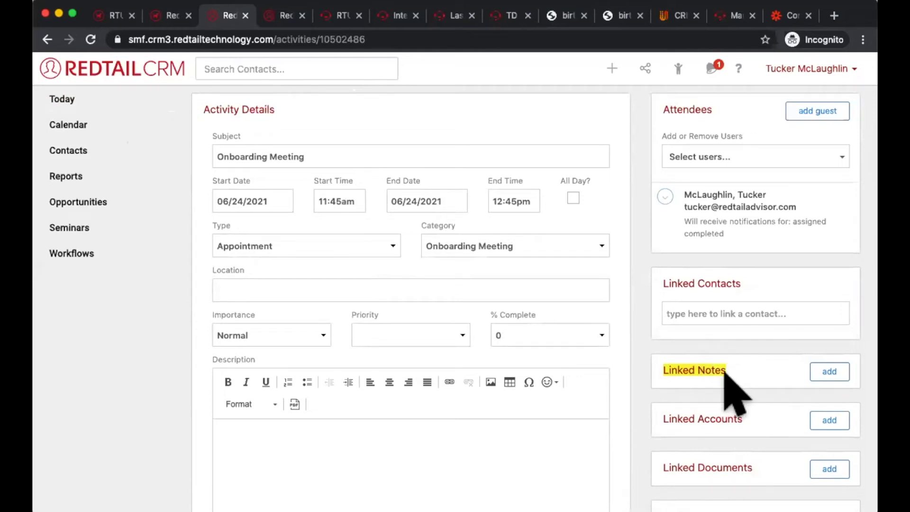
{"action": "scroll", "coordinate": [756, 375], "scroll_direction": "down", "scroll_amount": 2}
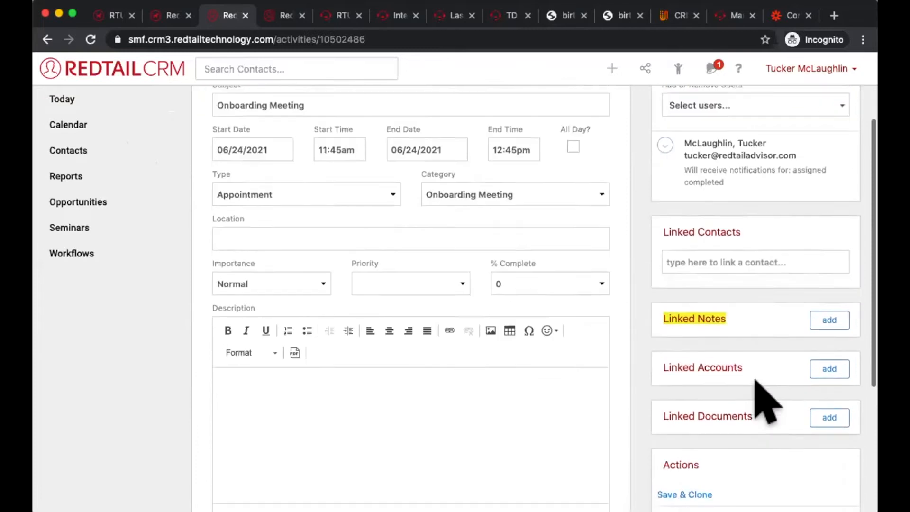
{"action": "scroll", "coordinate": [756, 384], "scroll_direction": "down", "scroll_amount": 2}
{"action": "mouse_move", "coordinate": [747, 467]}
{"action": "left_mouse_down"}
{"action": "mouse_move", "coordinate": [741, 478]}
{"action": "mouse_move", "coordinate": [643, 454]}
{"action": "mouse_move", "coordinate": [656, 459]}
{"action": "left_mouse_up"}
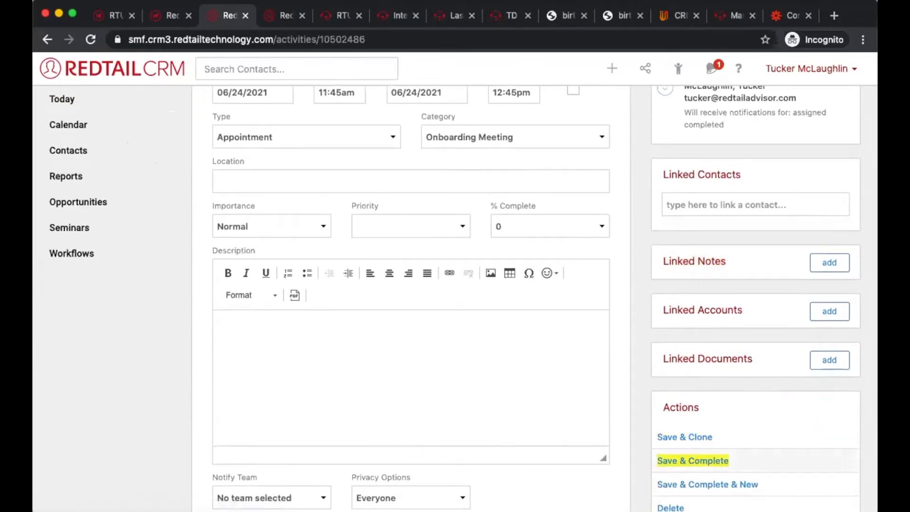
Step: Return to the Today overview and select the Onboarding Meeting among the things to do
{"action": "left_click", "coordinate": [72, 101]}
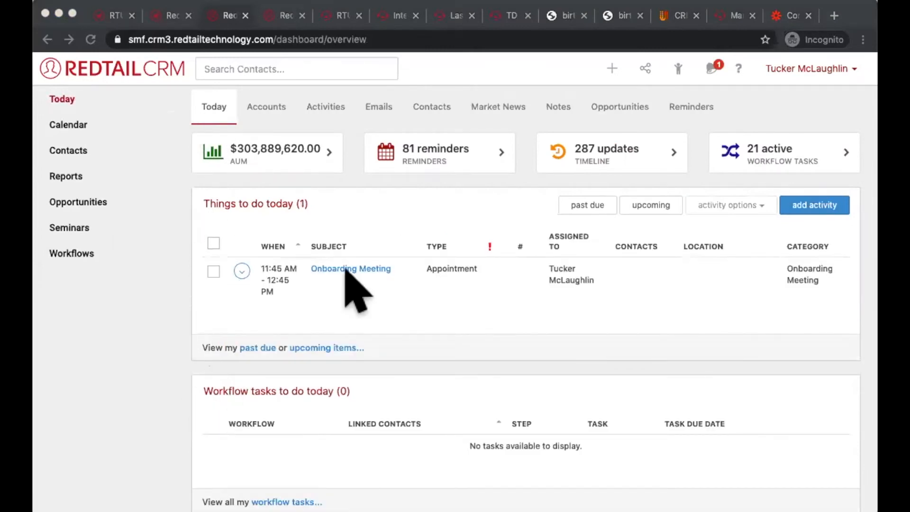
{"action": "left_click", "coordinate": [494, 299]}
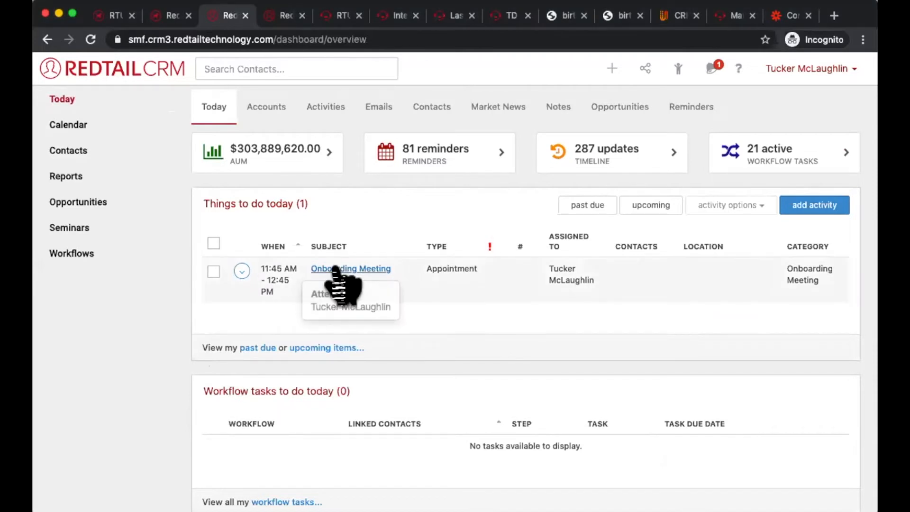
{"action": "left_click", "coordinate": [447, 266]}
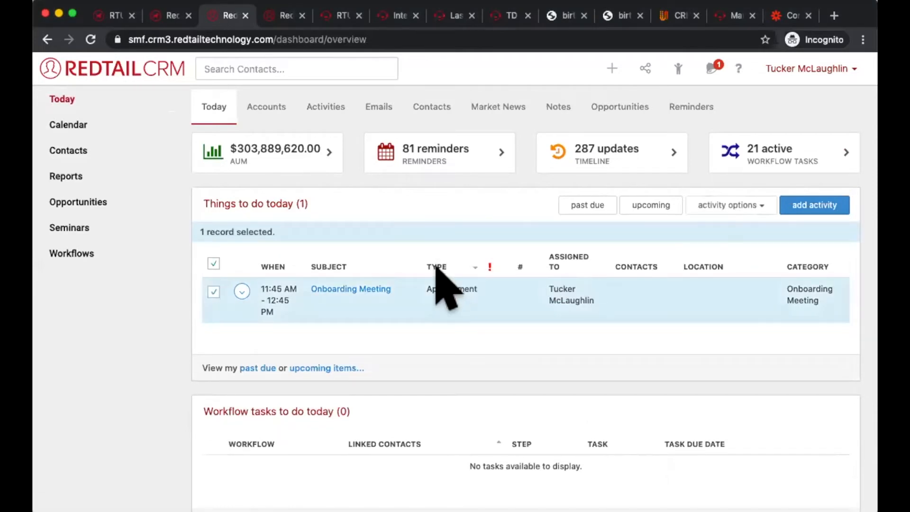
Step: Start a new activity and look through all its Category options, leaving Customer Service chosen
{"action": "left_click", "coordinate": [611, 67]}
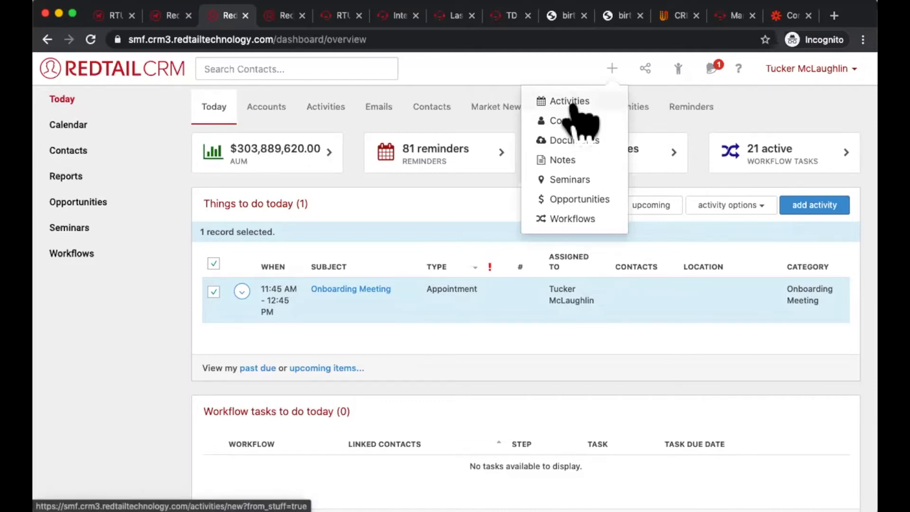
{"action": "left_click", "coordinate": [571, 102]}
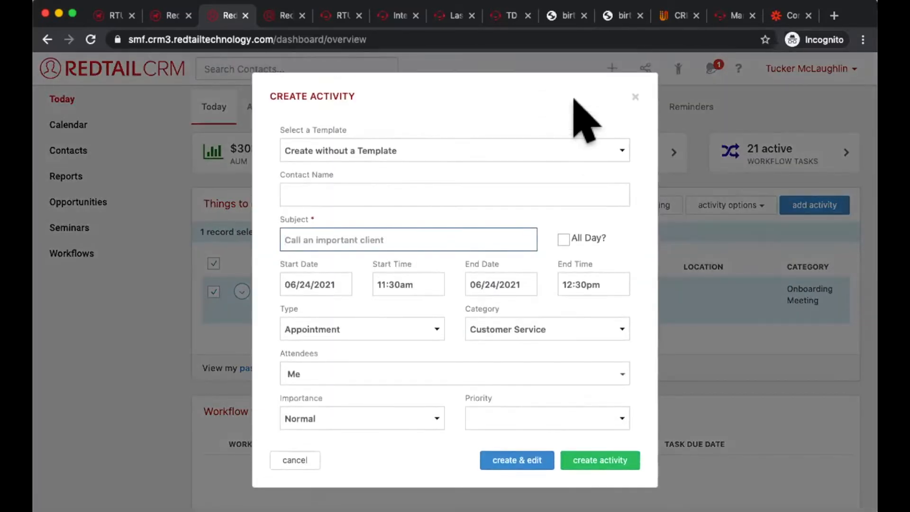
{"action": "left_click", "coordinate": [485, 303]}
{"action": "left_click", "coordinate": [505, 329]}
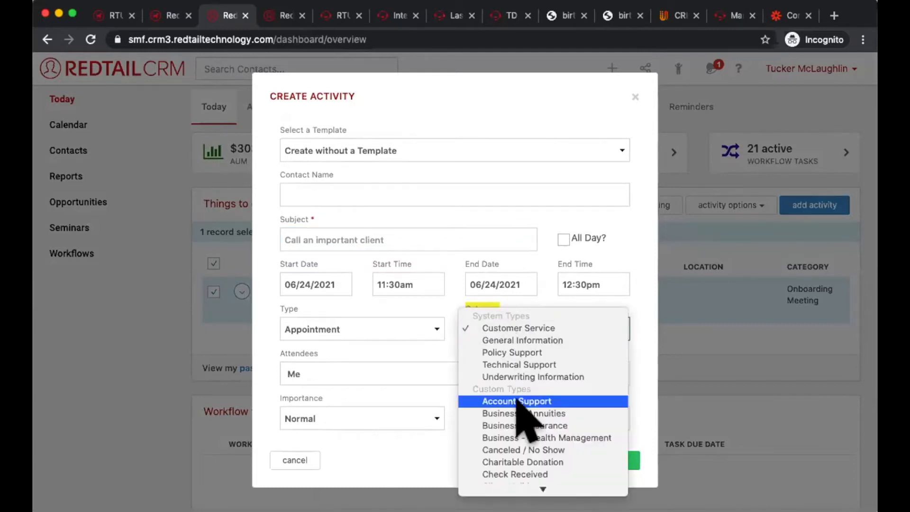
{"action": "scroll", "coordinate": [521, 408], "scroll_direction": "down", "scroll_amount": 5}
{"action": "scroll", "coordinate": [517, 402], "scroll_direction": "down", "scroll_amount": 6}
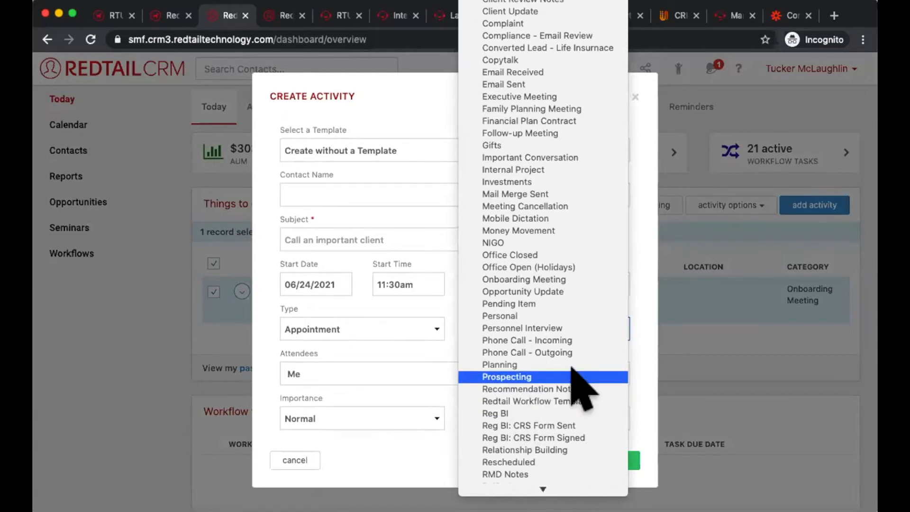
{"action": "scroll", "coordinate": [573, 372], "scroll_direction": "down", "scroll_amount": 4}
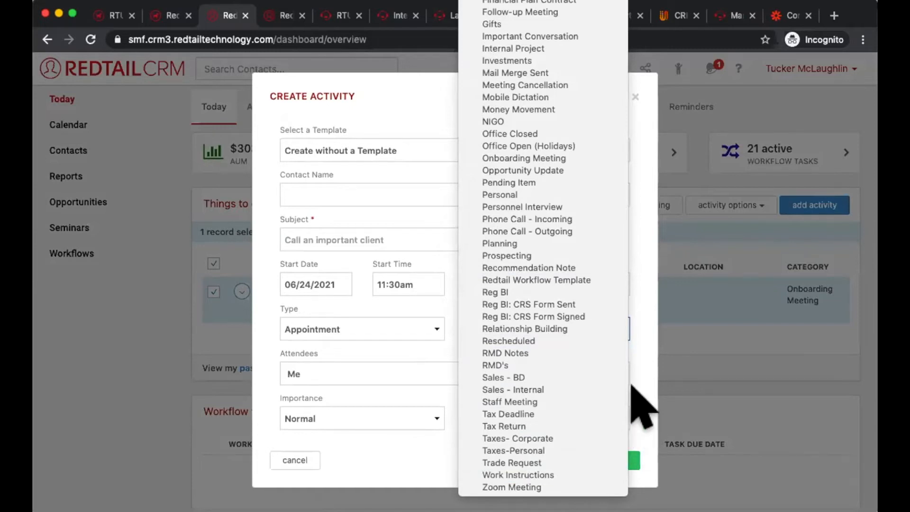
{"action": "left_click", "coordinate": [646, 394]}
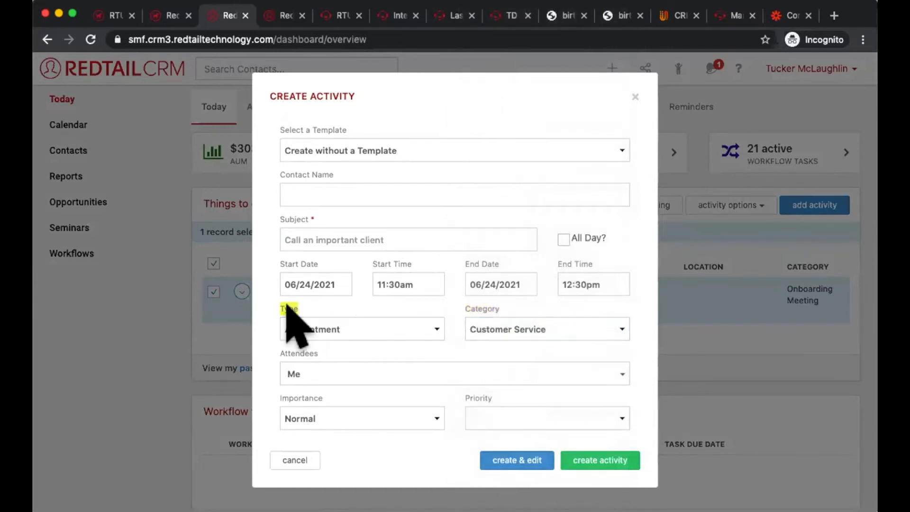
Step: Look through the system and custom options for the new activity's Type, leaving Appointment chosen
{"action": "left_click", "coordinate": [342, 330]}
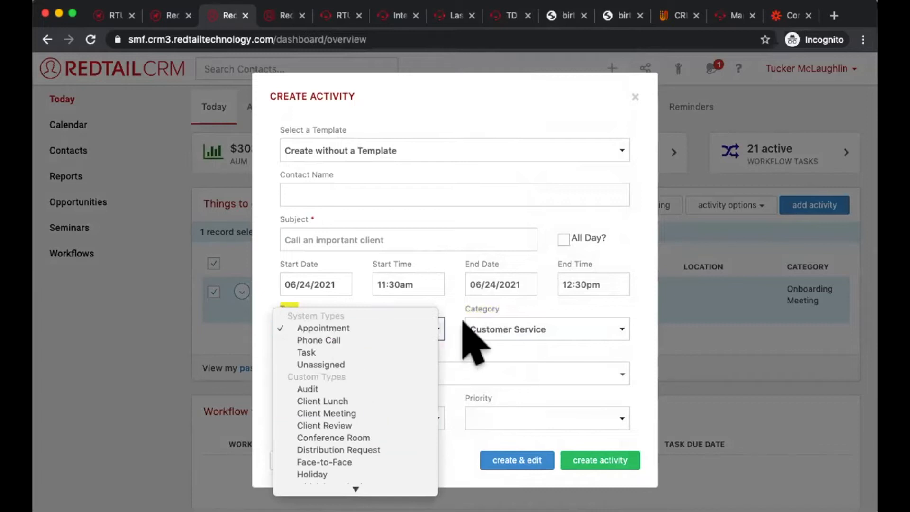
{"action": "left_click", "coordinate": [470, 335]}
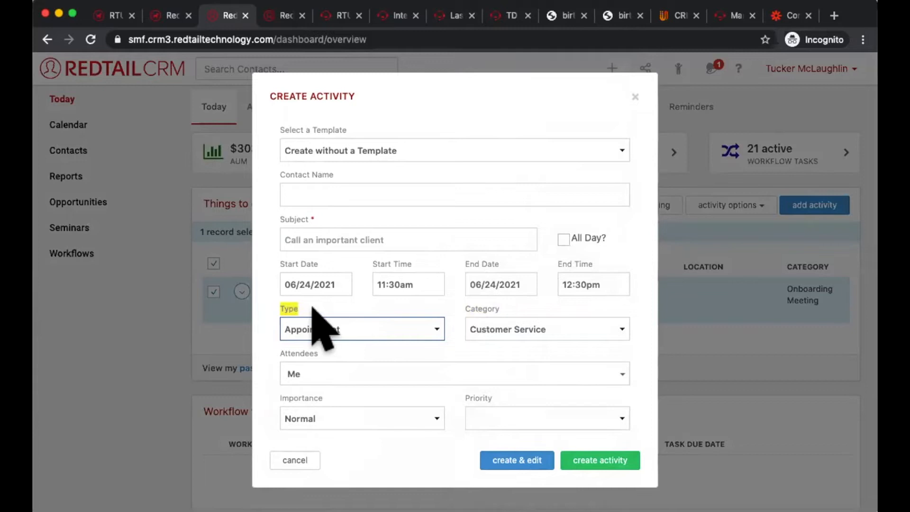
{"action": "left_click", "coordinate": [331, 327]}
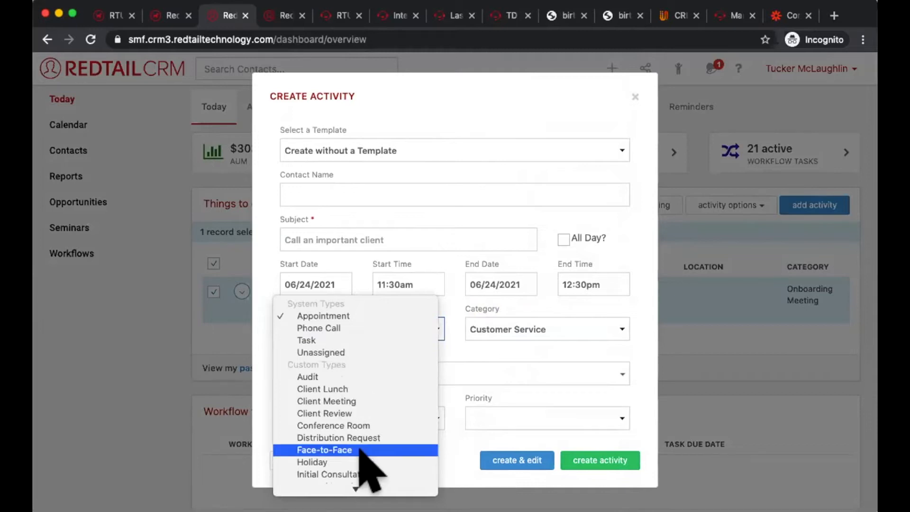
{"action": "scroll", "coordinate": [360, 450], "scroll_direction": "down", "scroll_amount": 5}
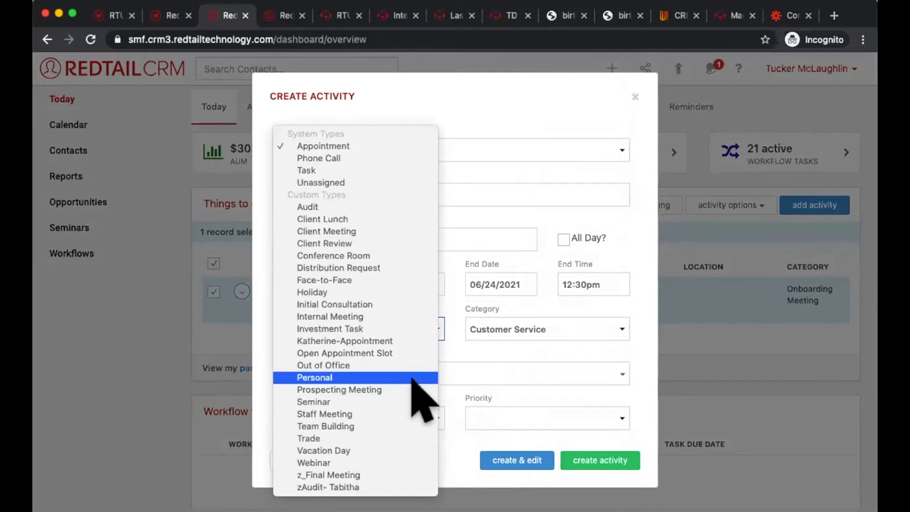
{"action": "left_click", "coordinate": [560, 290]}
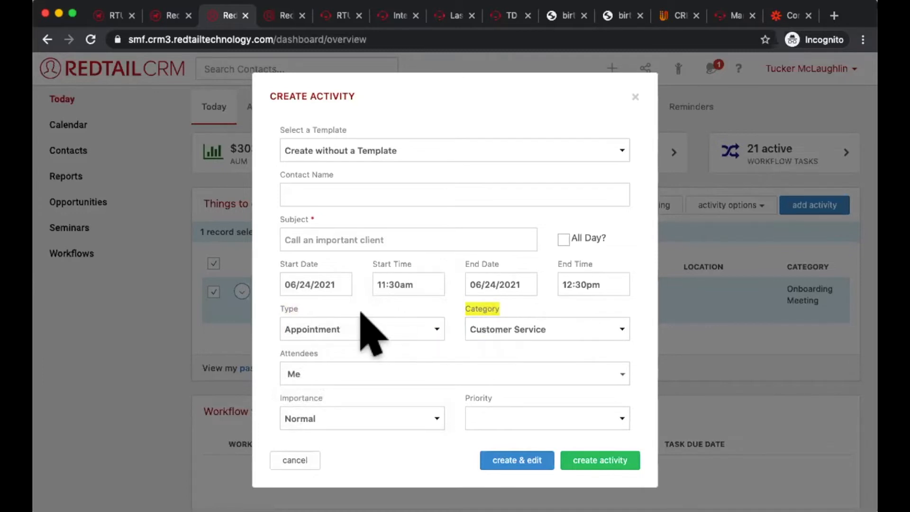
Step: Compare the Category and Type options of the new activity, keeping Customer Service and Appointment
{"action": "left_click", "coordinate": [474, 319]}
{"action": "scroll", "coordinate": [523, 413], "scroll_direction": "down", "scroll_amount": 5}
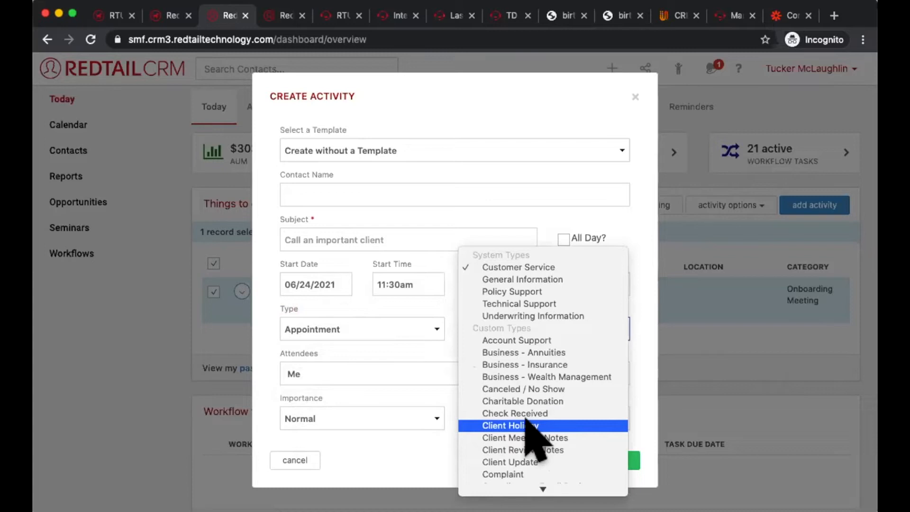
{"action": "left_click", "coordinate": [412, 334]}
{"action": "left_click", "coordinate": [412, 331]}
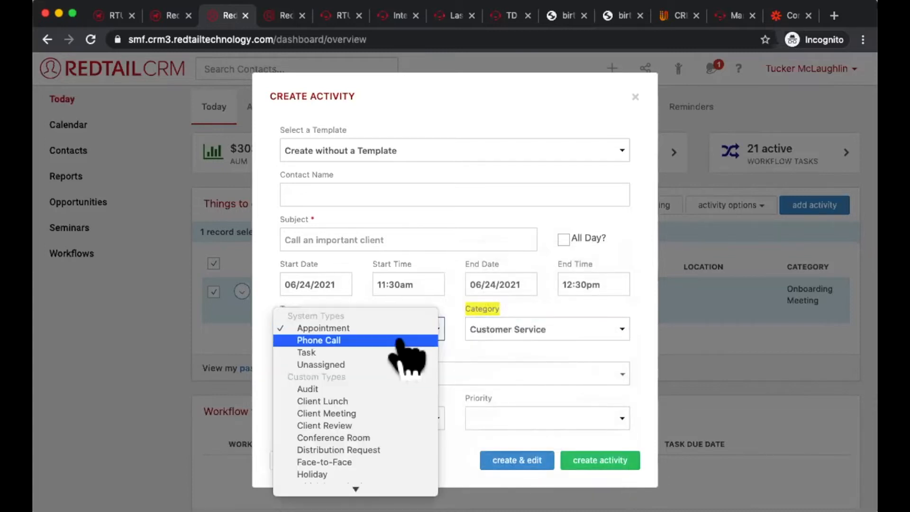
{"action": "left_click", "coordinate": [522, 329]}
{"action": "left_click", "coordinate": [525, 329]}
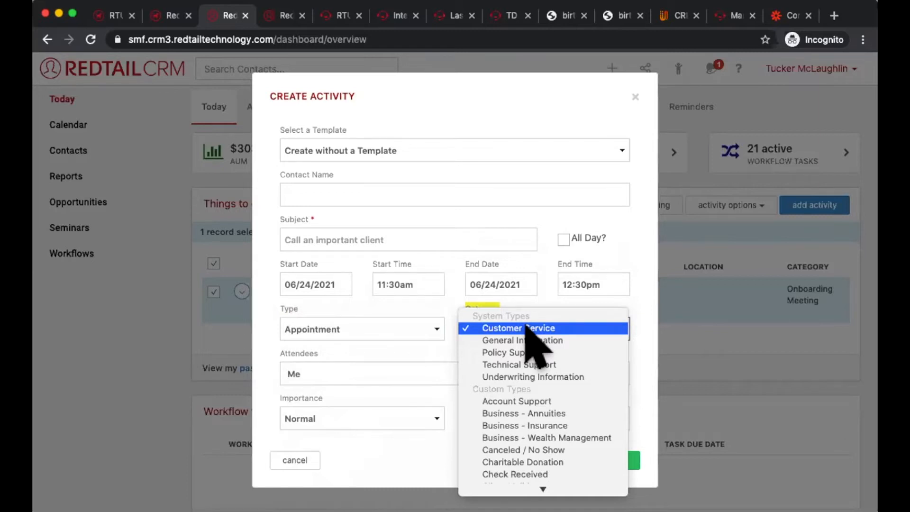
{"action": "left_click", "coordinate": [346, 311]}
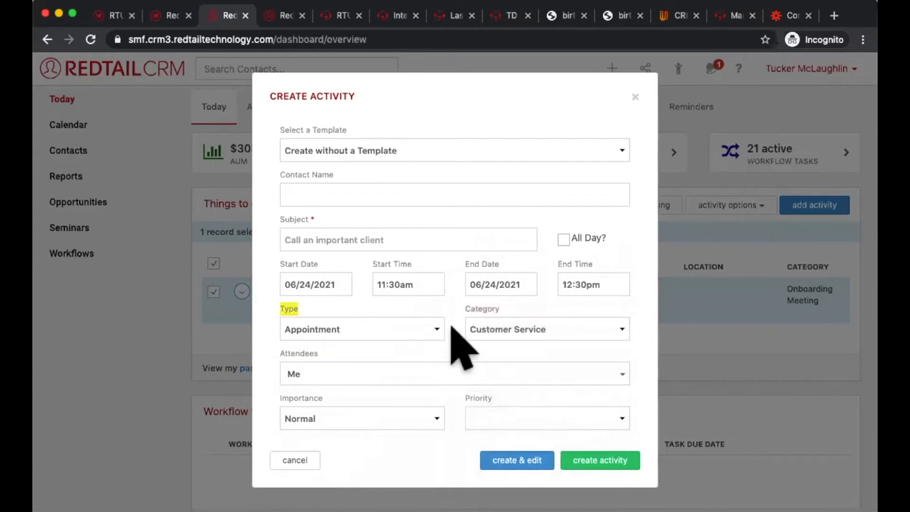
Step: Examine the custom activity types down to those prefixed with z, and close the new activity form without saving
{"action": "left_click", "coordinate": [302, 326]}
{"action": "scroll", "coordinate": [375, 385], "scroll_direction": "down", "scroll_amount": 2}
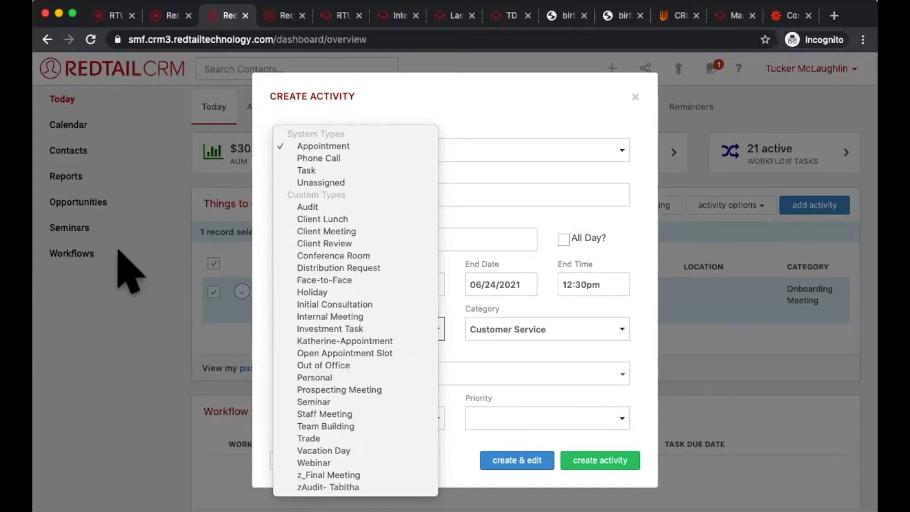
{"action": "left_click", "coordinate": [217, 197]}
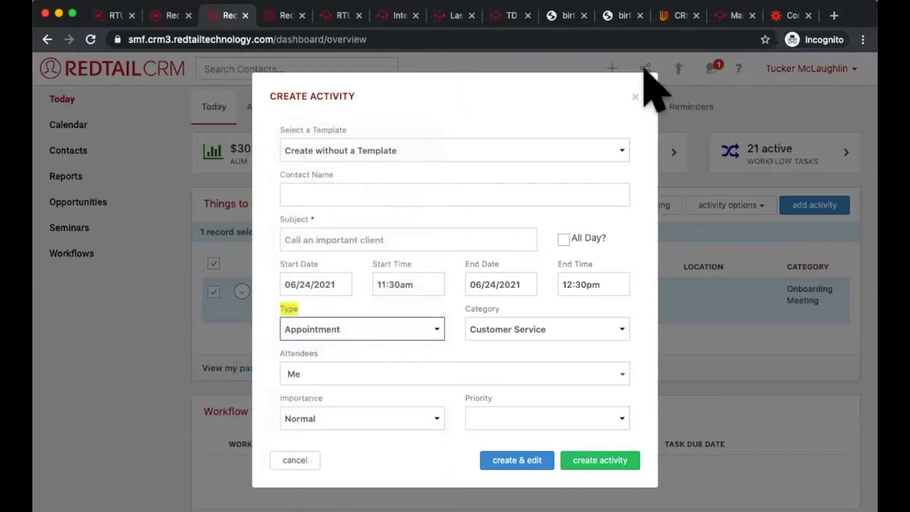
{"action": "left_click", "coordinate": [635, 97]}
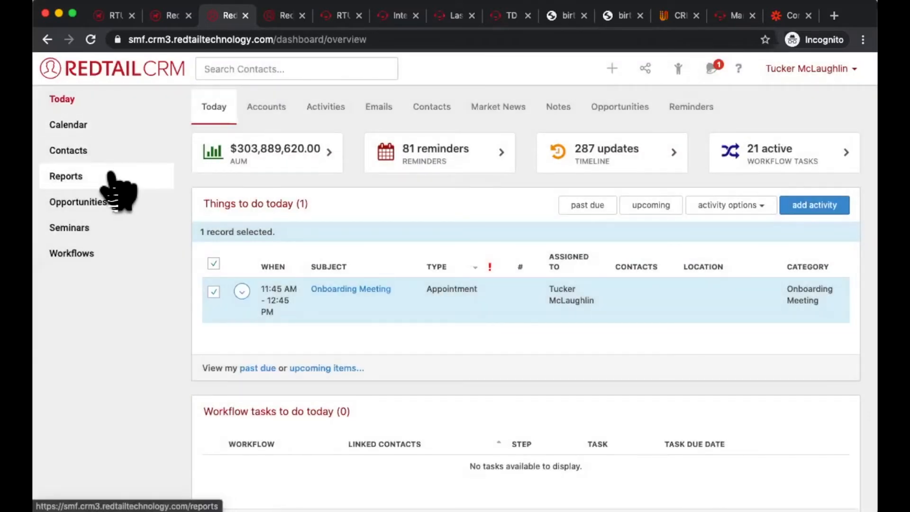
Step: Open the Activities By Contact report from the activity reports
{"action": "left_click", "coordinate": [112, 176]}
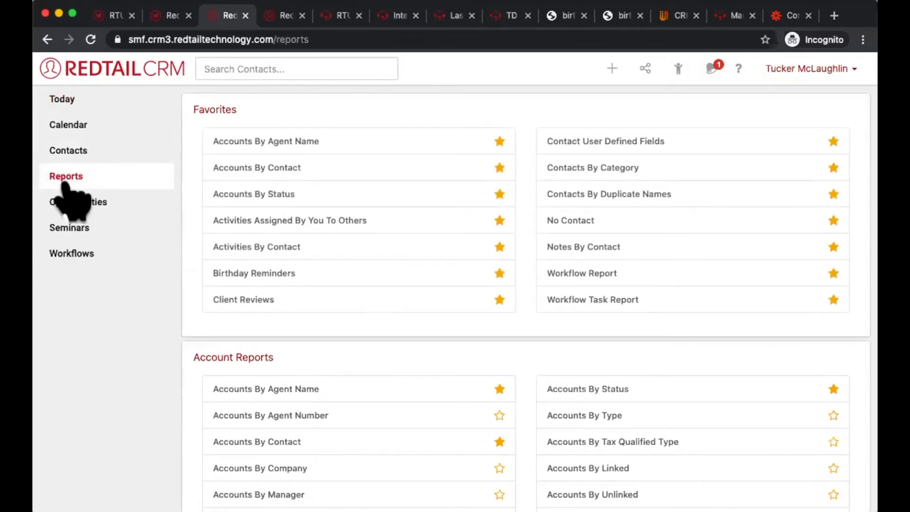
{"action": "scroll", "coordinate": [204, 294], "scroll_direction": "down", "scroll_amount": 7}
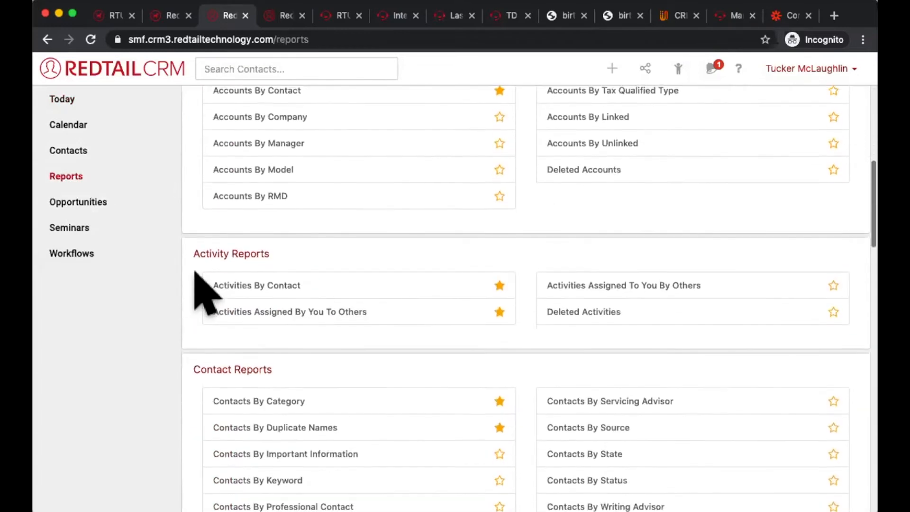
{"action": "left_click_drag", "start_coordinate": [211, 284], "coordinate": [302, 282]}
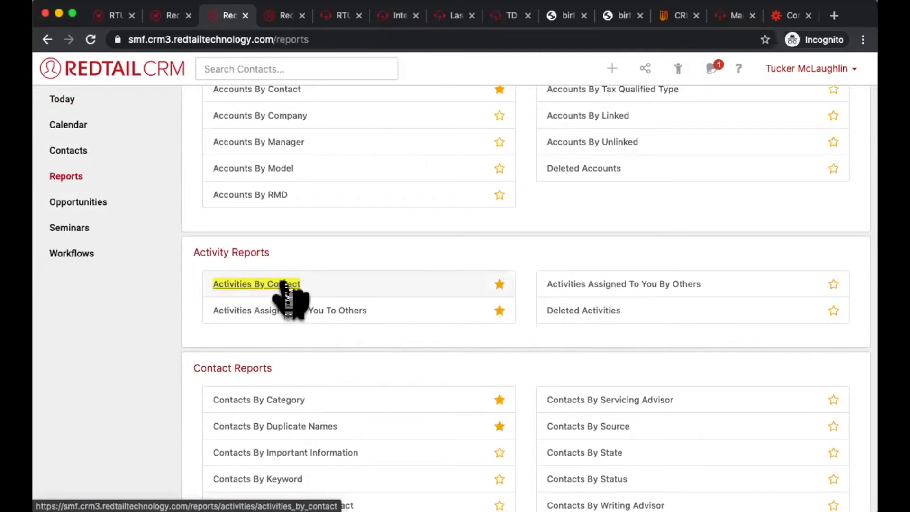
{"action": "left_click", "coordinate": [284, 283]}
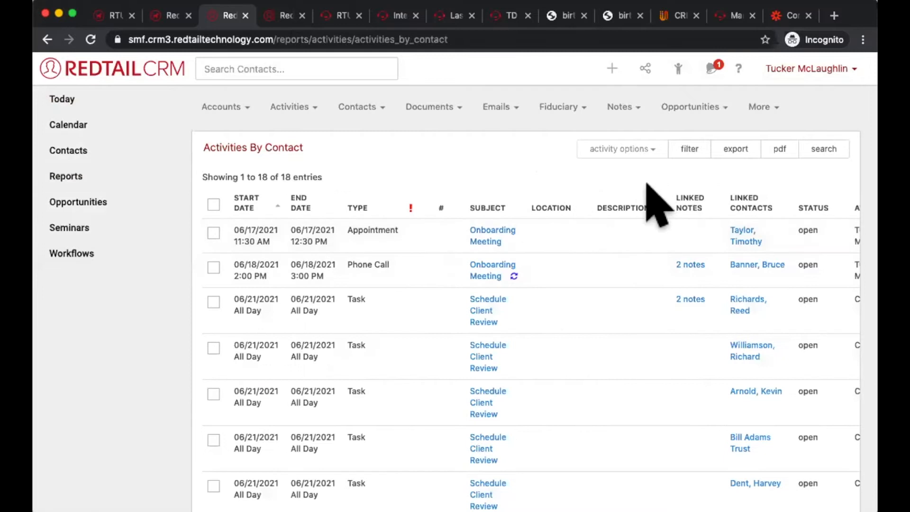
Step: Set the report filter's date range to start on 06/17/2011 and end on 06/25/2031
{"action": "left_click", "coordinate": [679, 154]}
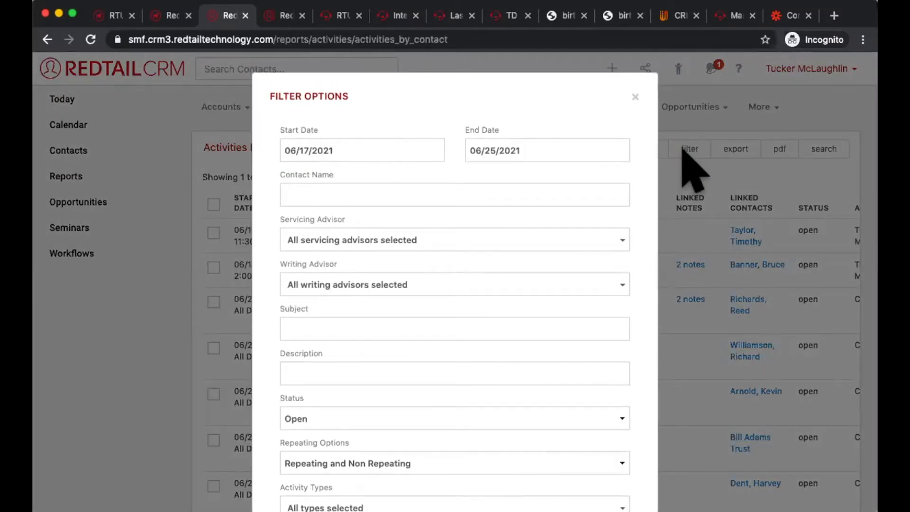
{"action": "left_click", "coordinate": [411, 148]}
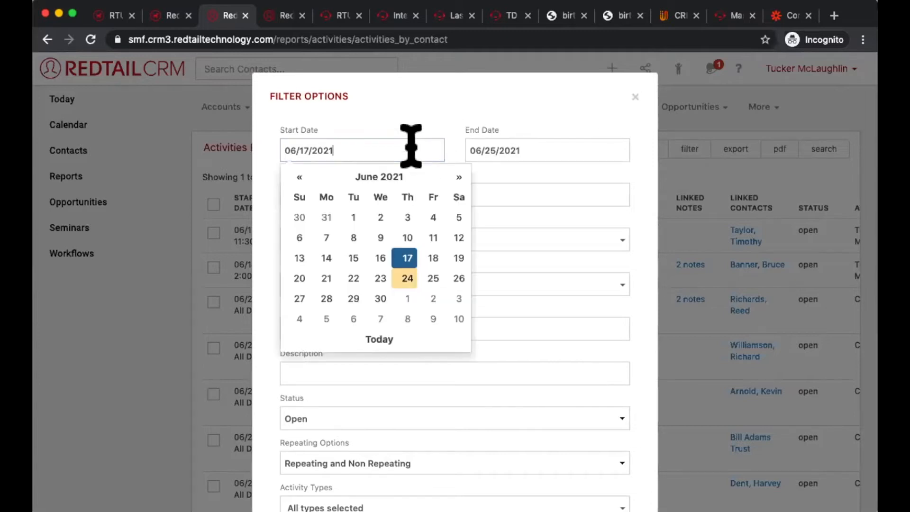
{"action": "key", "text": "BackSpace"}
{"action": "key", "text": "BackSpace"}
{"action": "type", "text": "11"}
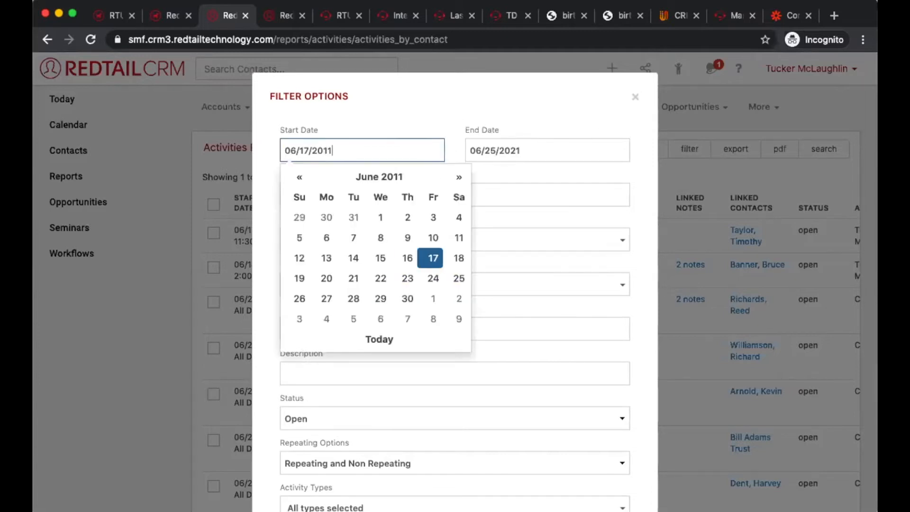
{"action": "left_click", "coordinate": [564, 151]}
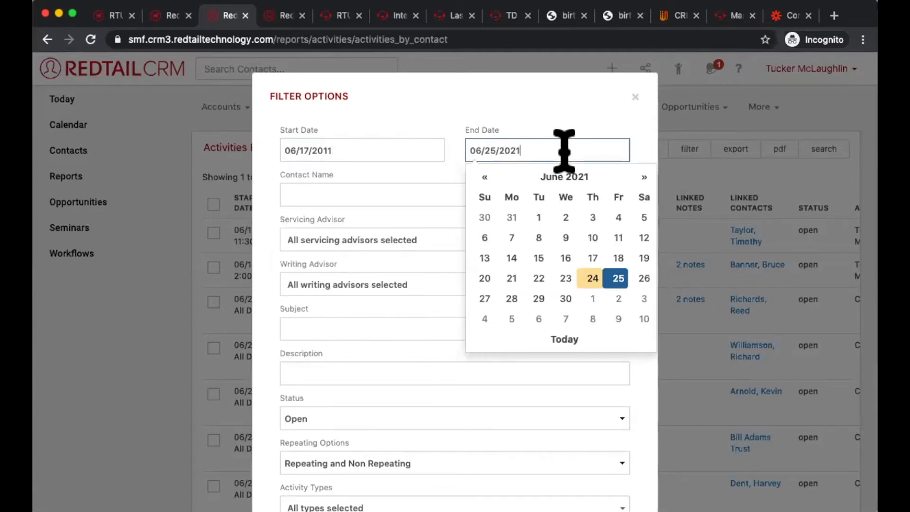
{"action": "key", "text": "BackSpace"}
{"action": "key", "text": "BackSpace"}
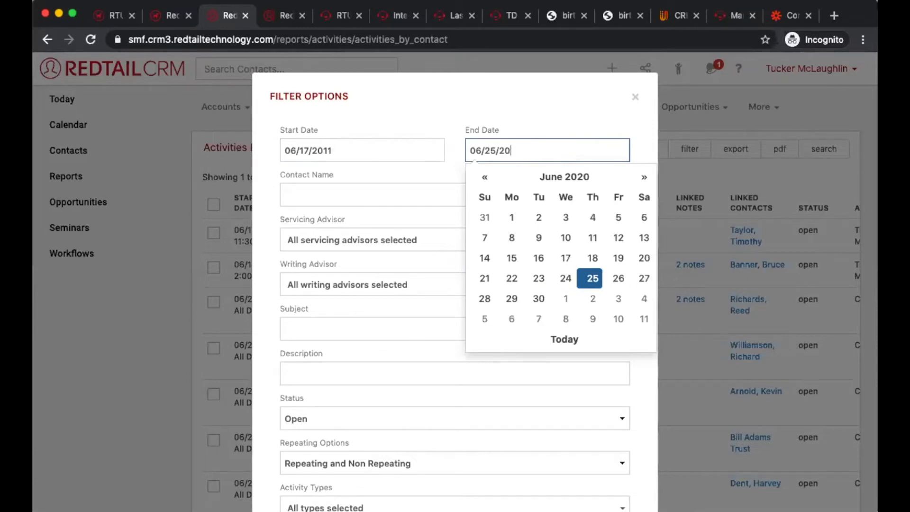
{"action": "type", "text": "31"}
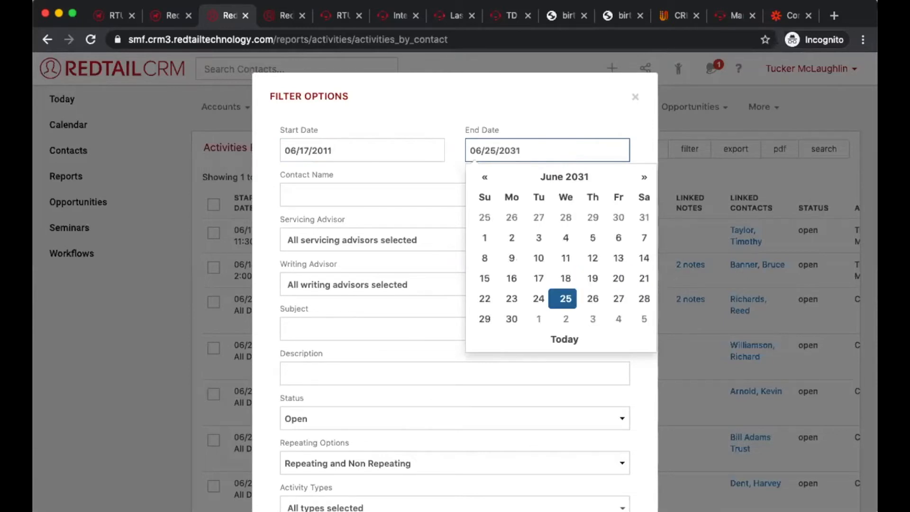
{"action": "left_click", "coordinate": [390, 129]}
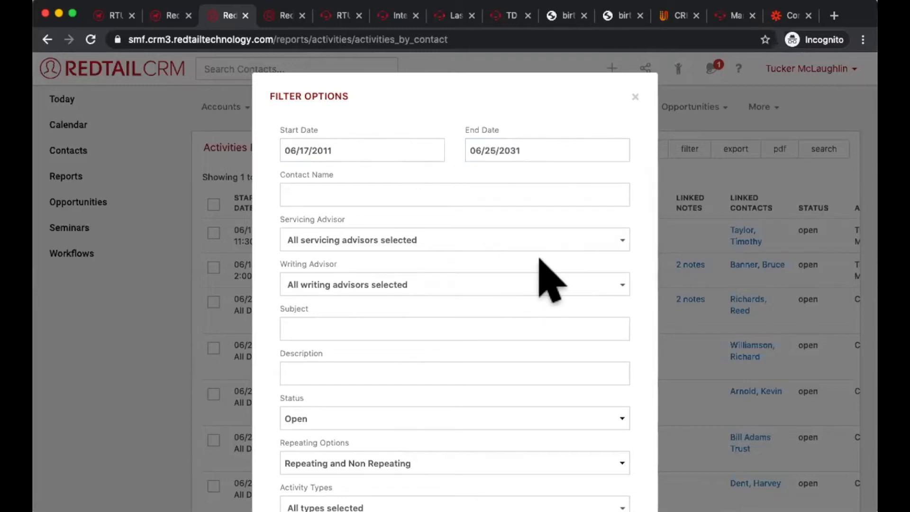
Step: Restrict the report to the z_Final Meeting and zAudit activity types and apply the filters
{"action": "scroll", "coordinate": [550, 279], "scroll_direction": "down", "scroll_amount": 5}
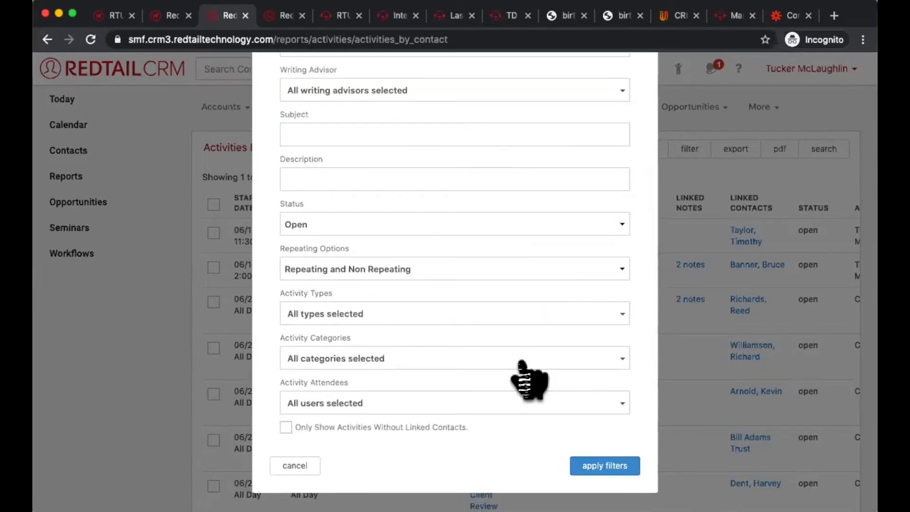
{"action": "scroll", "coordinate": [526, 379], "scroll_direction": "up", "scroll_amount": 5}
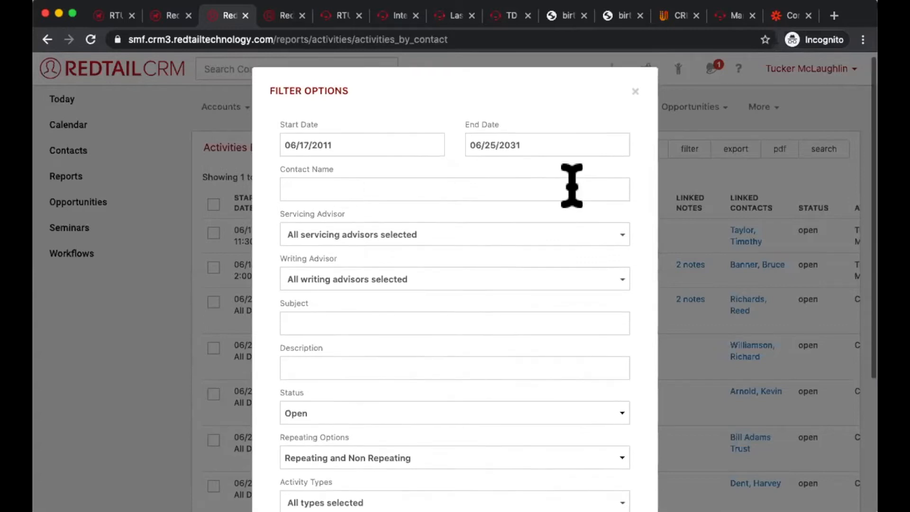
{"action": "scroll", "coordinate": [571, 185], "scroll_direction": "down", "scroll_amount": 5}
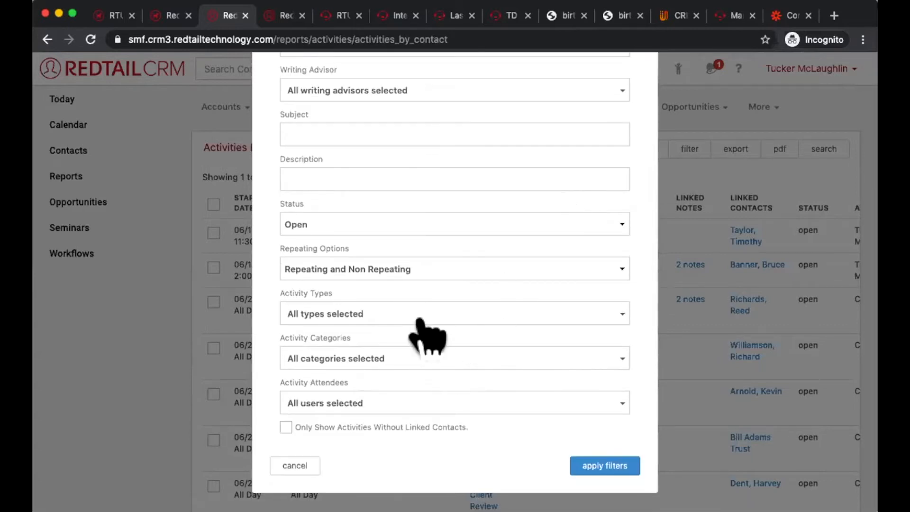
{"action": "left_click", "coordinate": [415, 314]}
{"action": "scroll", "coordinate": [429, 398], "scroll_direction": "down", "scroll_amount": 10}
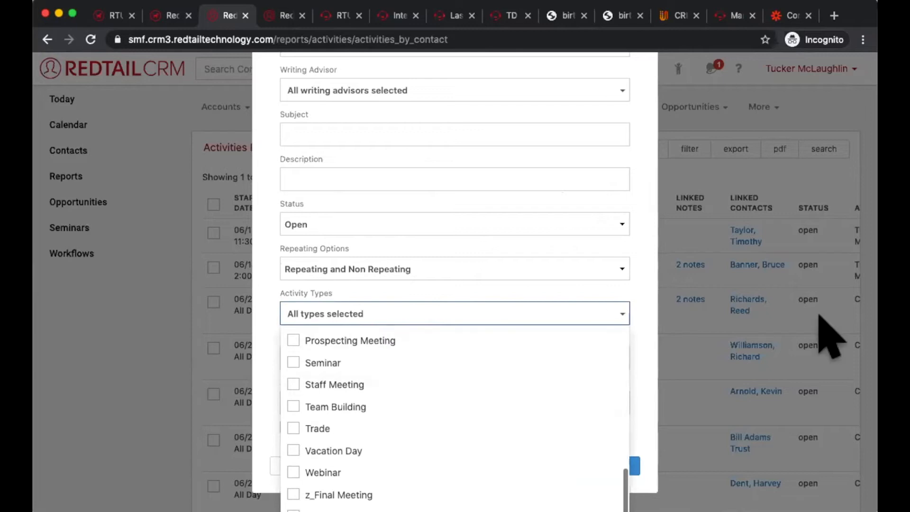
{"action": "scroll", "coordinate": [822, 327], "scroll_direction": "down", "scroll_amount": 1}
{"action": "left_click", "coordinate": [339, 480]}
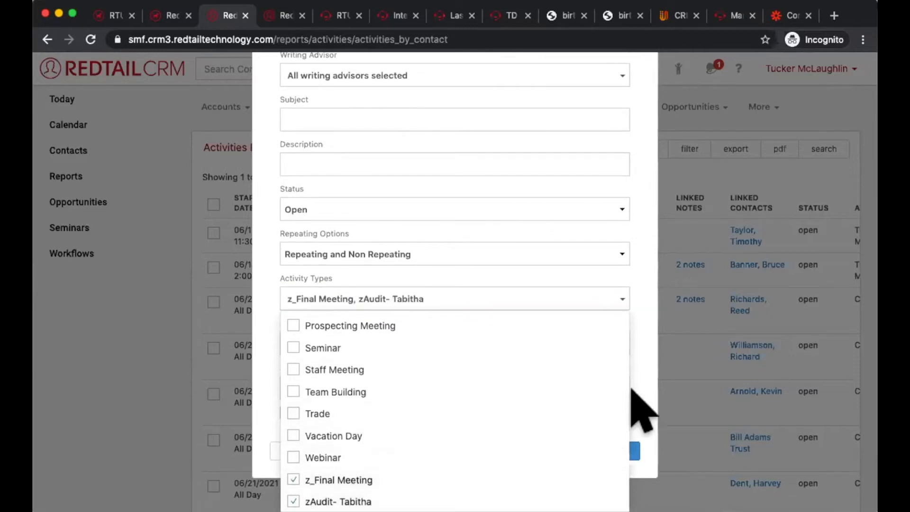
{"action": "left_click", "coordinate": [646, 407]}
{"action": "left_click", "coordinate": [602, 465]}
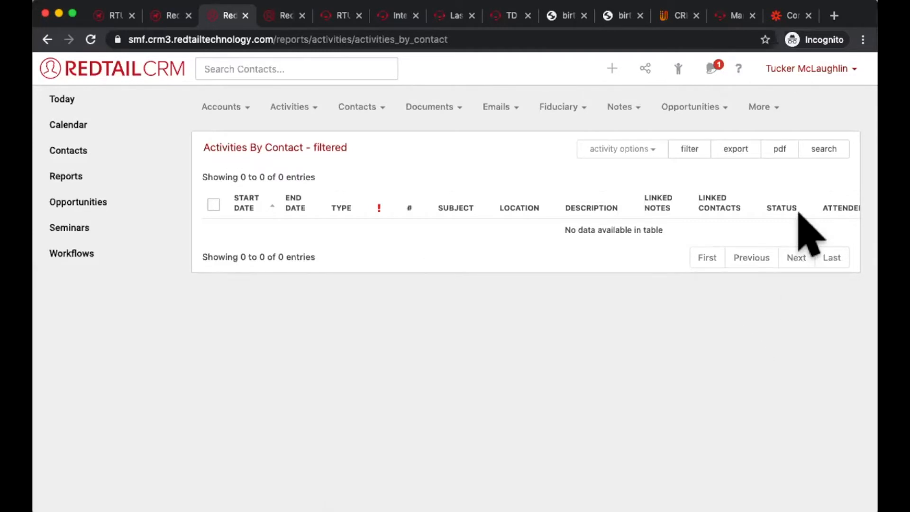
Step: Open the Activity Types list in the account's database list management
{"action": "left_click", "coordinate": [827, 69]}
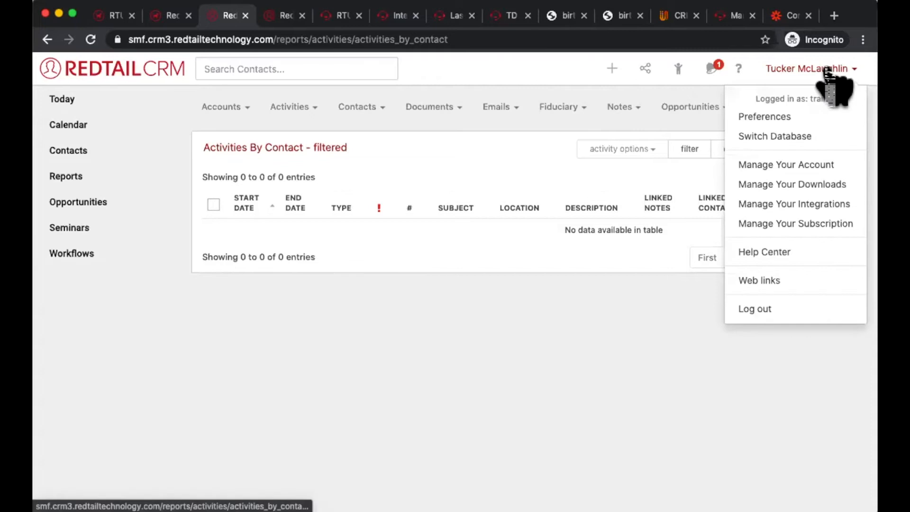
{"action": "left_click", "coordinate": [779, 162]}
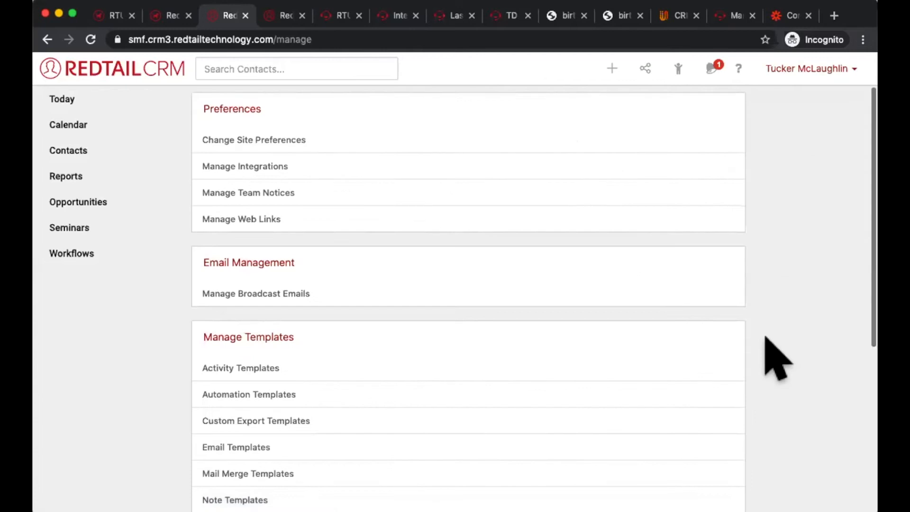
{"action": "scroll", "coordinate": [451, 362], "scroll_direction": "down", "scroll_amount": 5}
{"action": "left_click", "coordinate": [290, 440]}
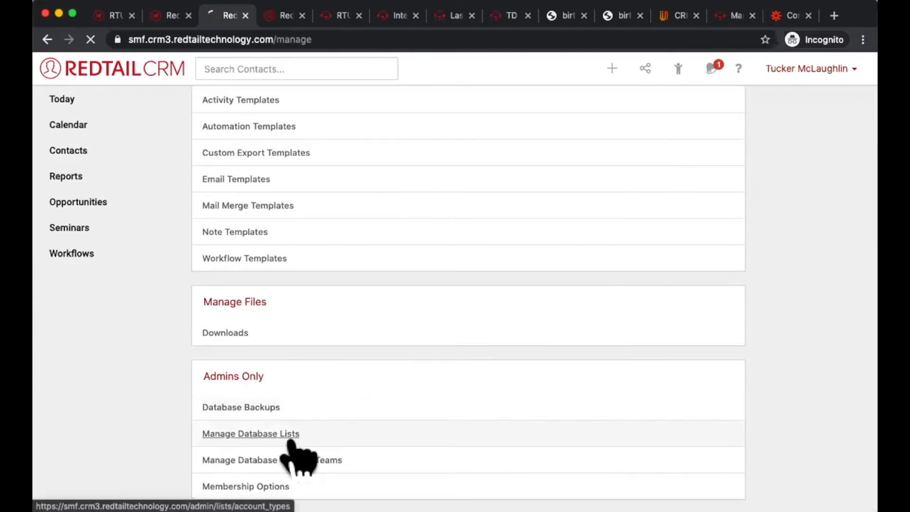
{"action": "scroll", "coordinate": [661, 472], "scroll_direction": "down", "scroll_amount": 5}
{"action": "scroll", "coordinate": [659, 455], "scroll_direction": "down", "scroll_amount": 2}
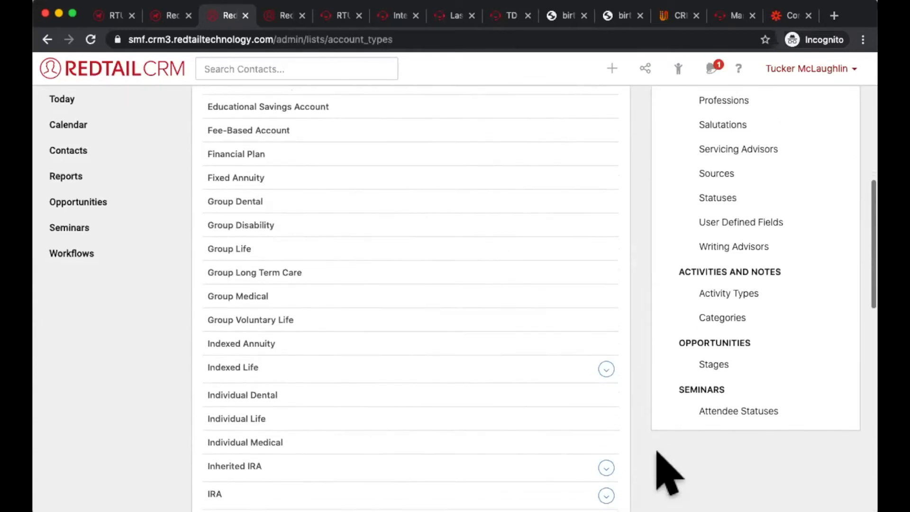
{"action": "left_click", "coordinate": [679, 296]}
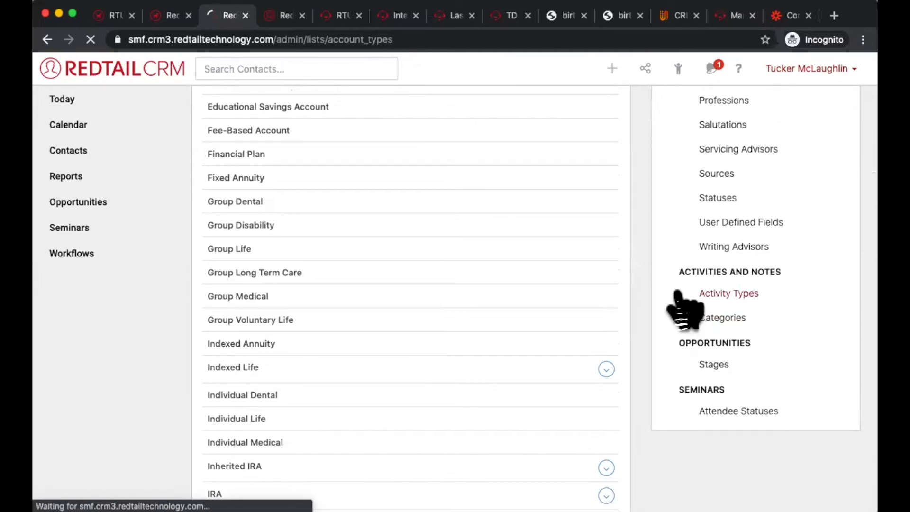
Step: Delete the z_Final Meeting activity type, reassigning its records to Appointment
{"action": "scroll", "coordinate": [587, 327], "scroll_direction": "down", "scroll_amount": 5}
{"action": "scroll", "coordinate": [600, 332], "scroll_direction": "down", "scroll_amount": 4}
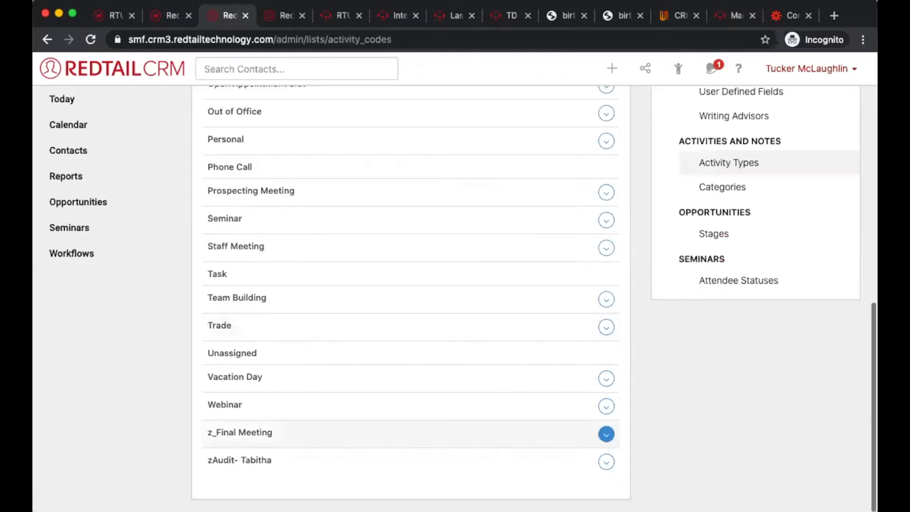
{"action": "left_click", "coordinate": [604, 440]}
{"action": "left_click", "coordinate": [588, 473]}
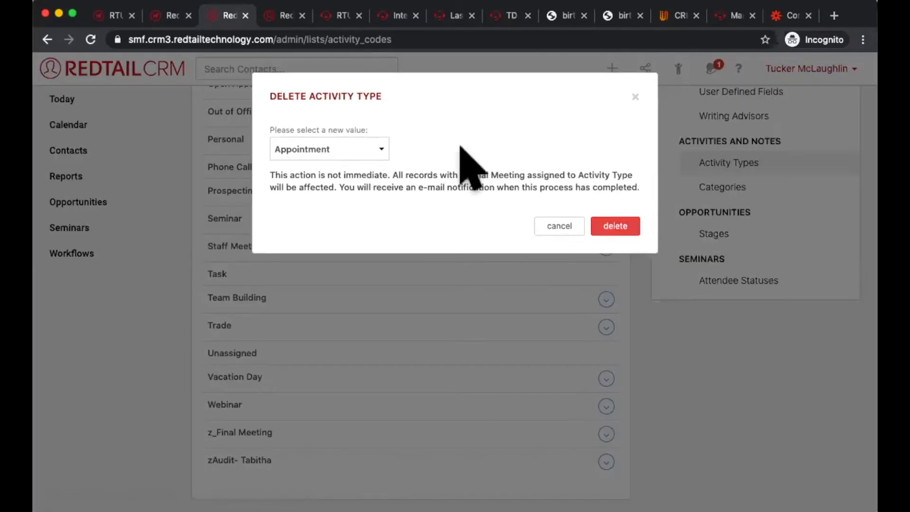
{"action": "left_click", "coordinate": [616, 226]}
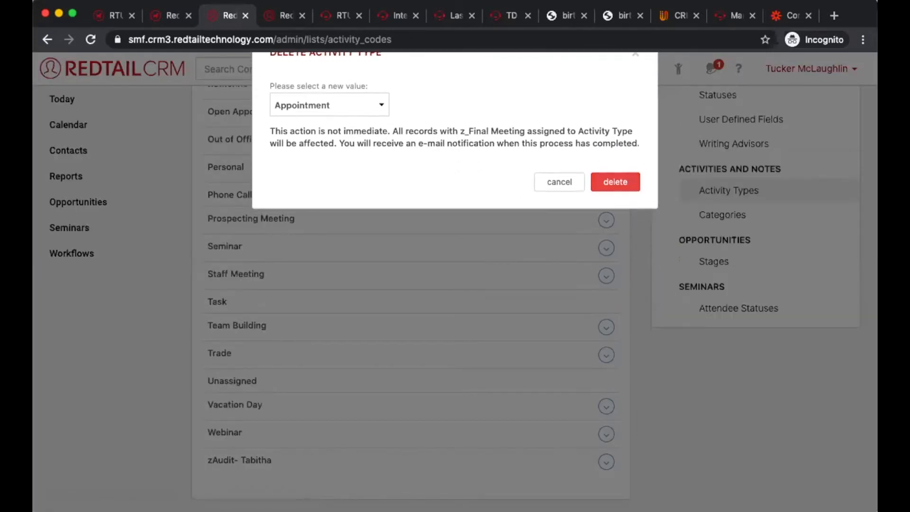
Step: Delete the custom activity type prefixed with zAudit
{"action": "left_click", "coordinate": [606, 461]}
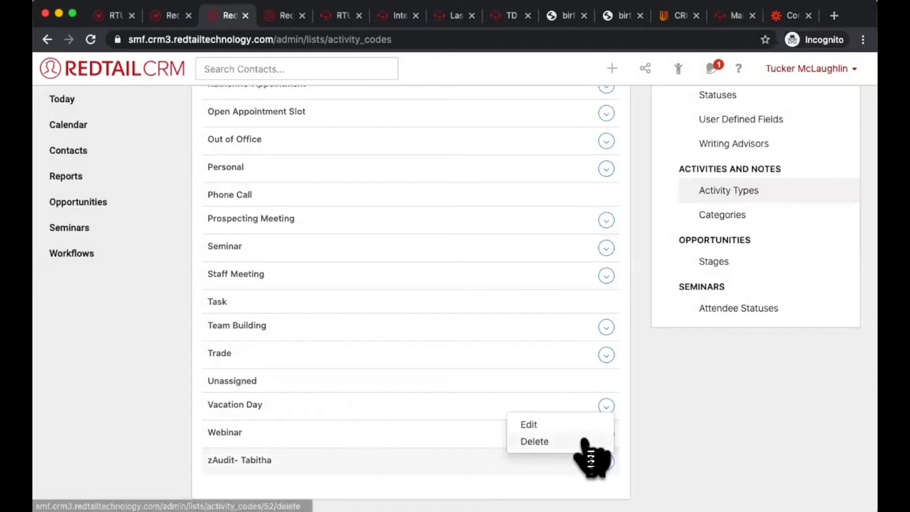
{"action": "left_click", "coordinate": [587, 444]}
{"action": "left_click", "coordinate": [608, 226]}
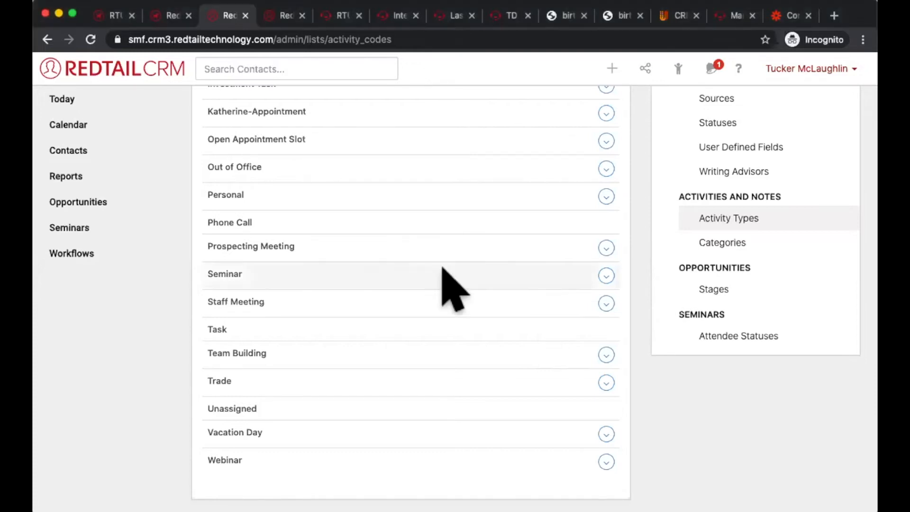
Step: Open the most recently viewed contact's record and examine the contact card, contact details, keywords and tag groups
{"action": "left_click", "coordinate": [711, 68]}
{"action": "left_click", "coordinate": [679, 69]}
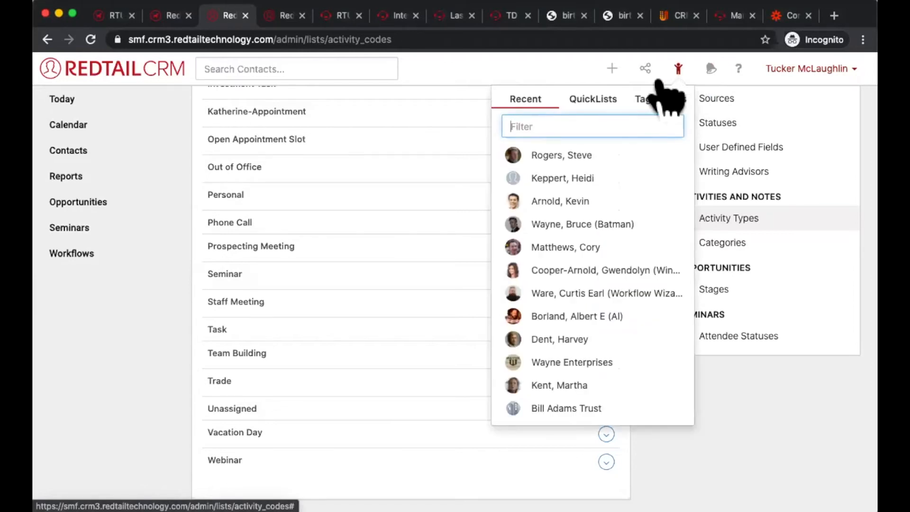
{"action": "left_click", "coordinate": [574, 156]}
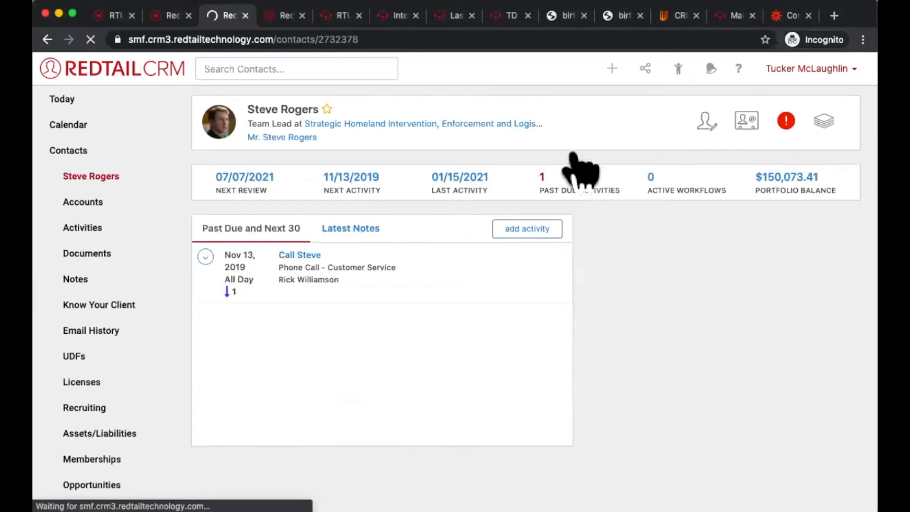
{"action": "scroll", "coordinate": [668, 233], "scroll_direction": "down", "scroll_amount": 5}
{"action": "scroll", "coordinate": [669, 232], "scroll_direction": "down", "scroll_amount": 3}
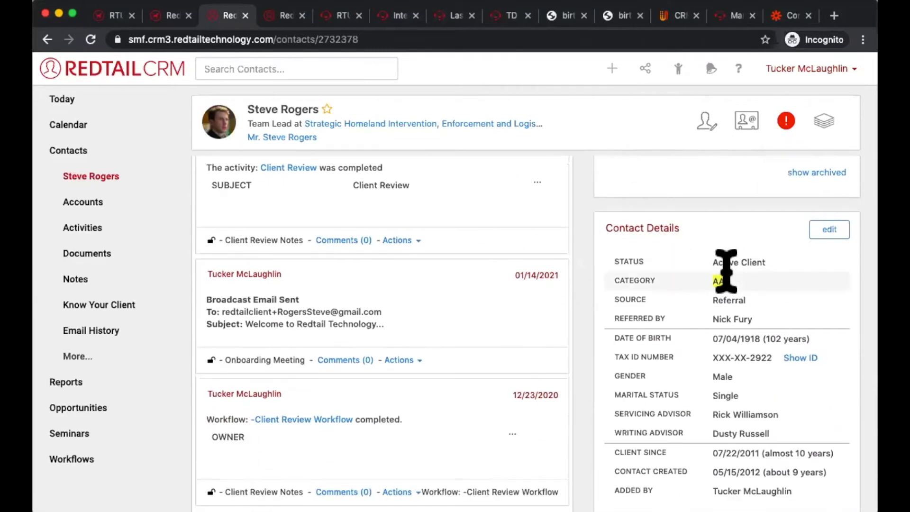
{"action": "scroll", "coordinate": [741, 315], "scroll_direction": "up", "scroll_amount": 5}
{"action": "scroll", "coordinate": [725, 337], "scroll_direction": "up", "scroll_amount": 3}
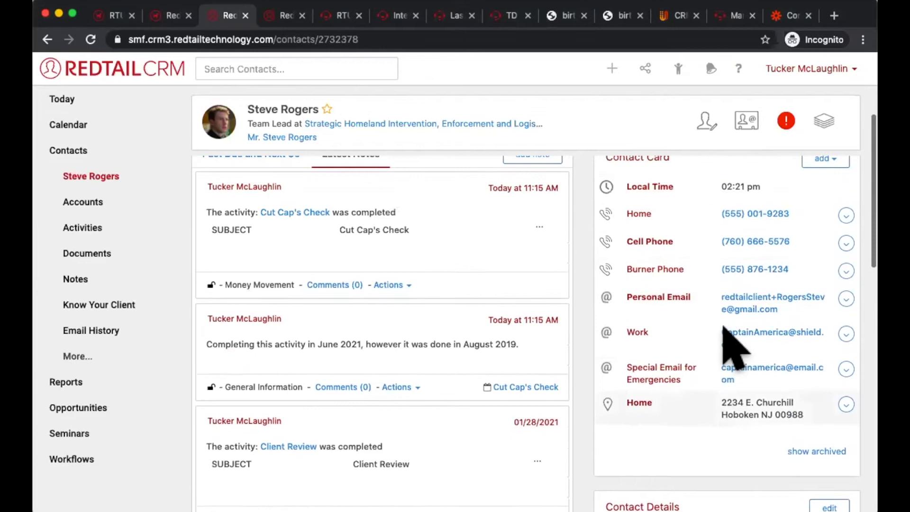
{"action": "scroll", "coordinate": [747, 372], "scroll_direction": "down", "scroll_amount": 10}
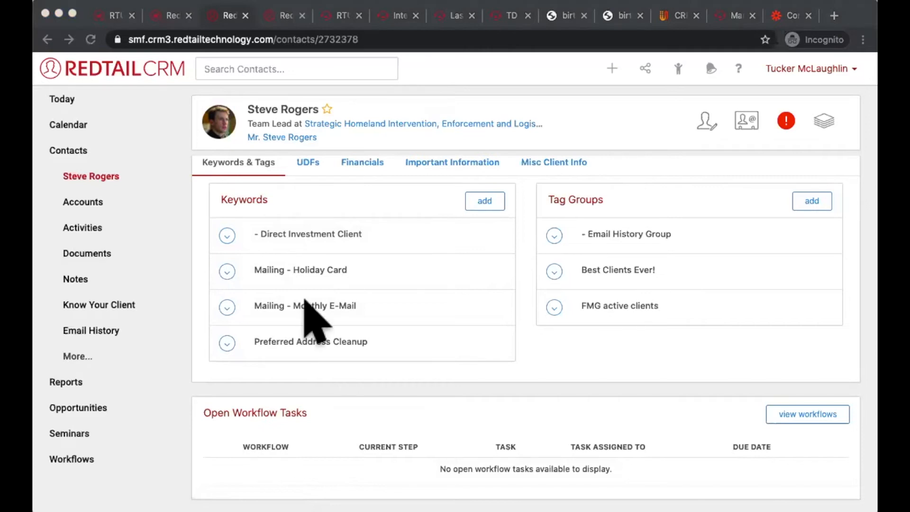
{"action": "left_click", "coordinate": [575, 391]}
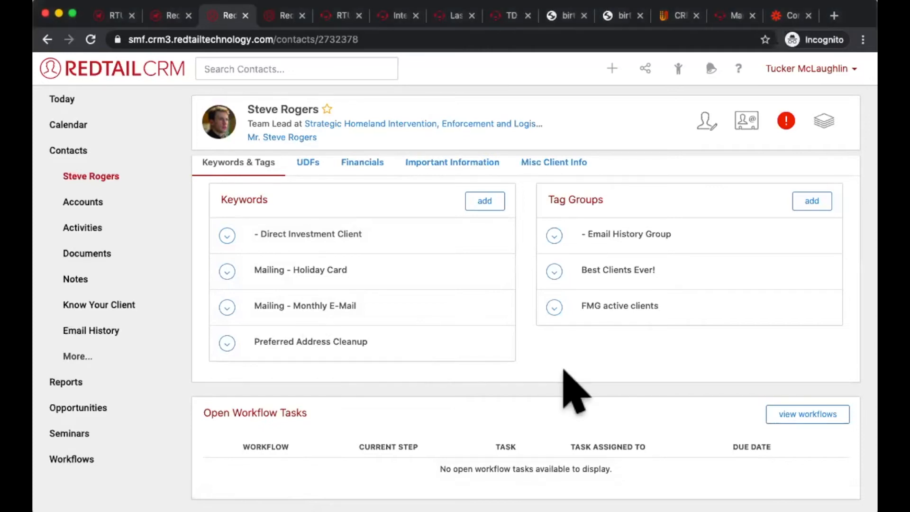
{"action": "scroll", "coordinate": [575, 392], "scroll_direction": "up", "scroll_amount": 8}
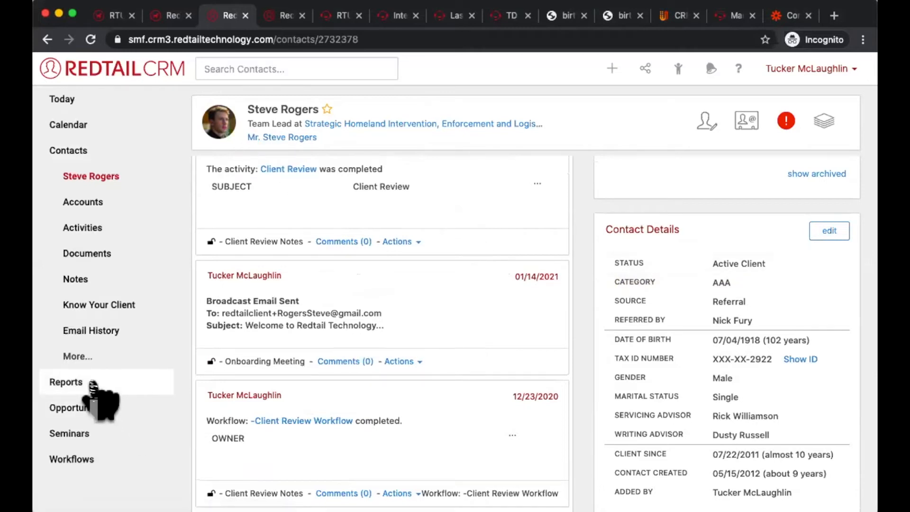
Step: Open the Advanced Search for contacts
{"action": "left_click", "coordinate": [87, 151]}
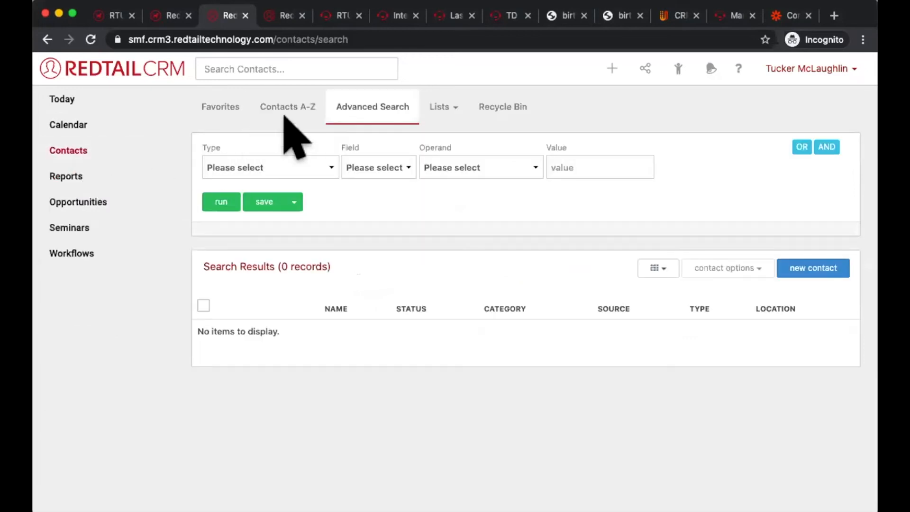
{"action": "left_click", "coordinate": [398, 105]}
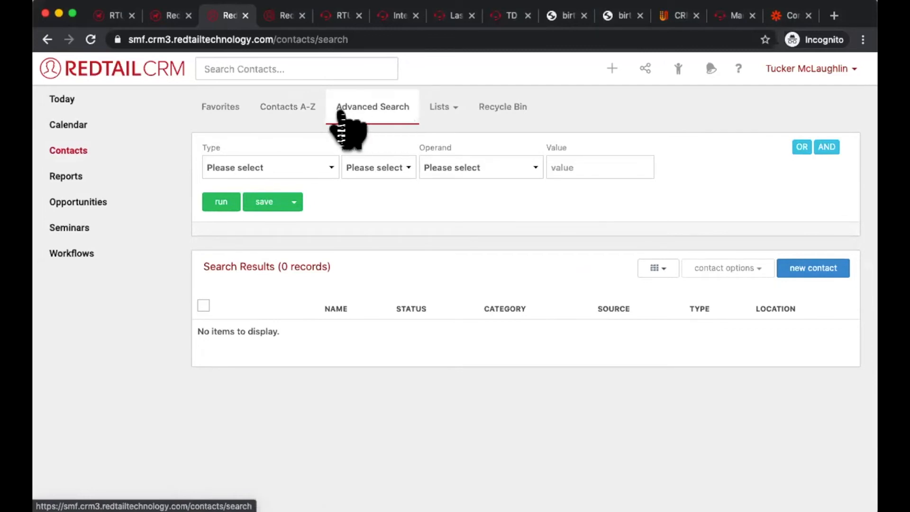
{"action": "left_click", "coordinate": [339, 113]}
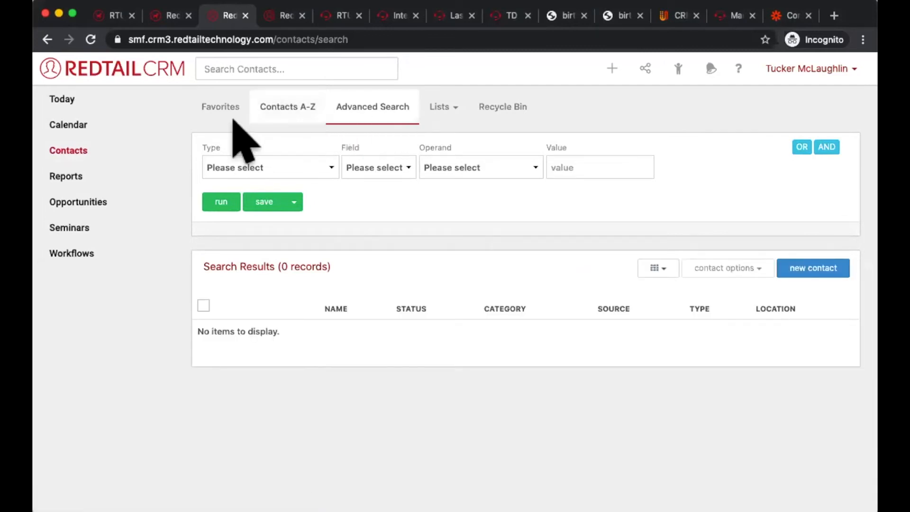
{"action": "double_click", "coordinate": [207, 147]}
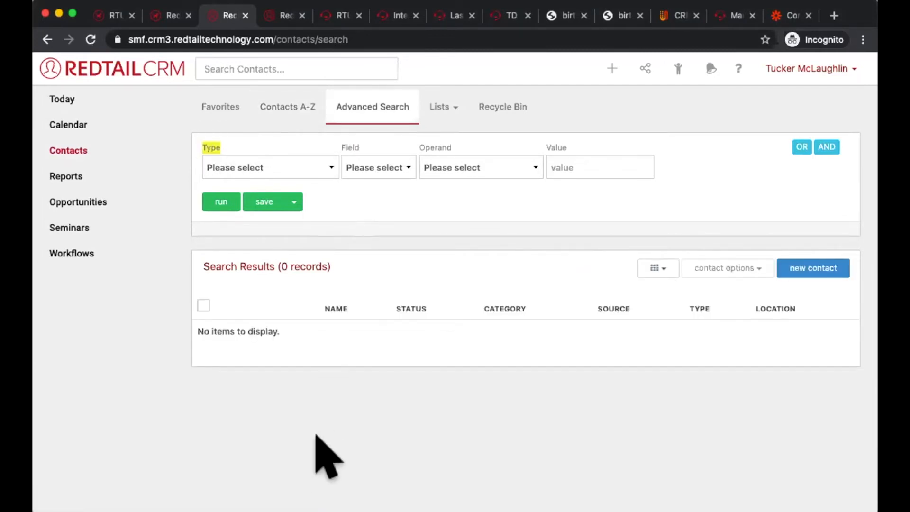
Step: Set the search criterion's type to Contact and its field to Category
{"action": "left_click", "coordinate": [319, 166]}
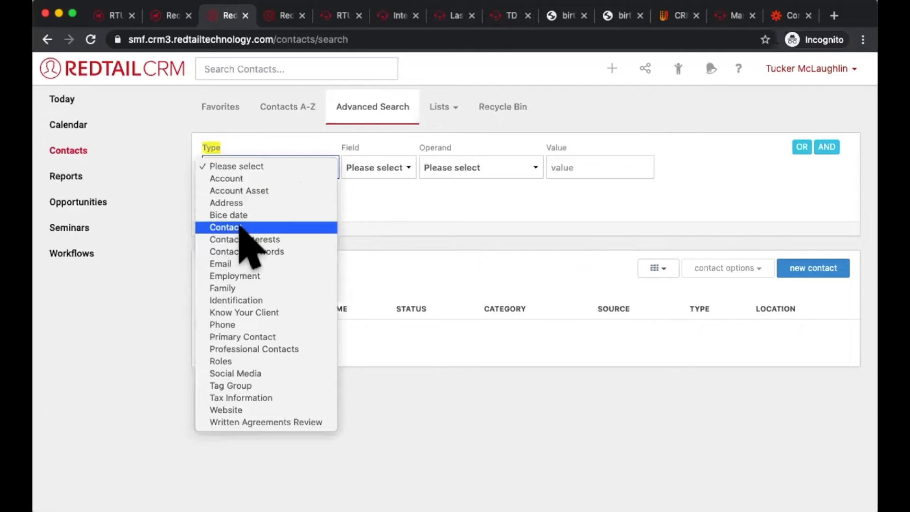
{"action": "left_click", "coordinate": [264, 227]}
{"action": "left_click", "coordinate": [396, 166]}
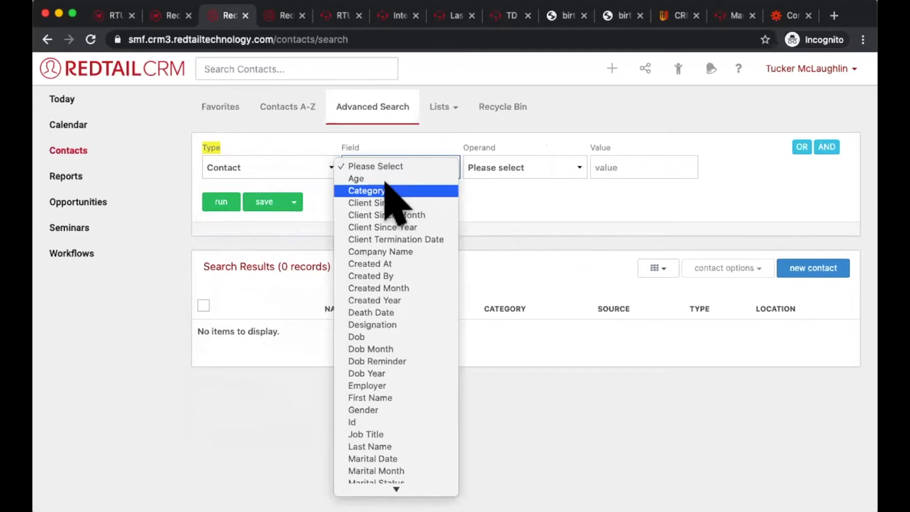
{"action": "scroll", "coordinate": [406, 370], "scroll_direction": "down", "scroll_amount": 5}
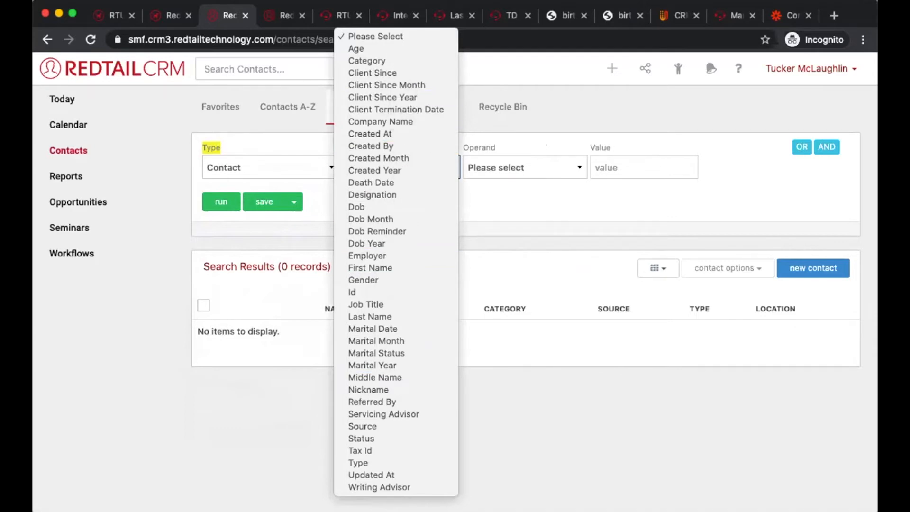
{"action": "key", "text": "Escape"}
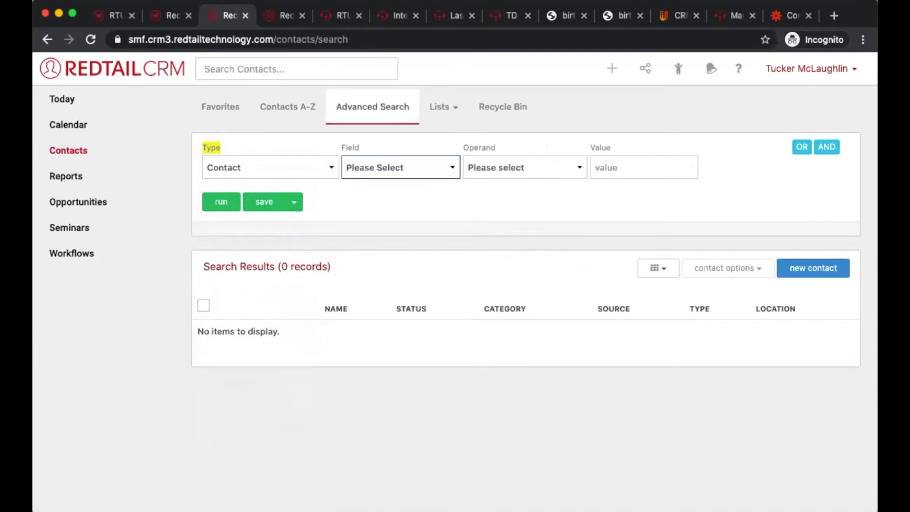
{"action": "left_click", "coordinate": [397, 167]}
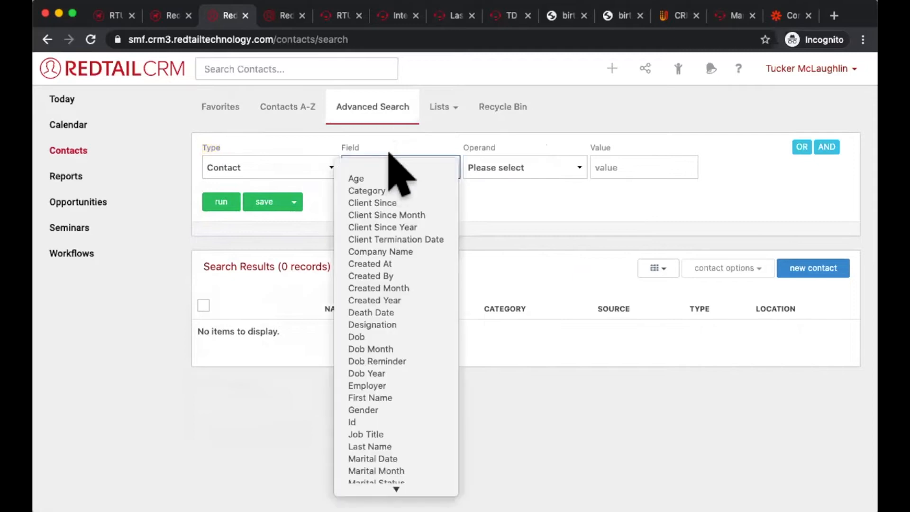
{"action": "left_click", "coordinate": [389, 190]}
{"action": "left_click", "coordinate": [498, 175]}
{"action": "key", "text": "Escape"}
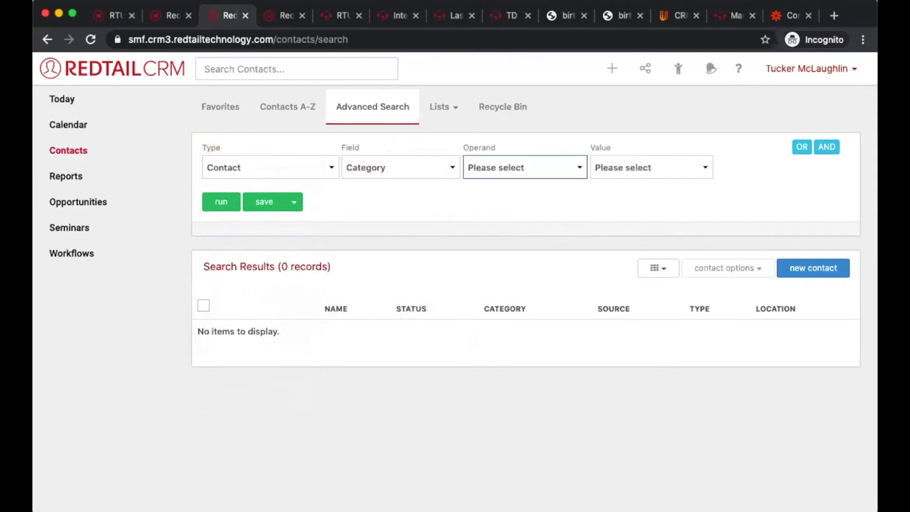
Step: Set the Category criterion's operand to Is Empty and run the search
{"action": "key", "text": "super+Tab"}
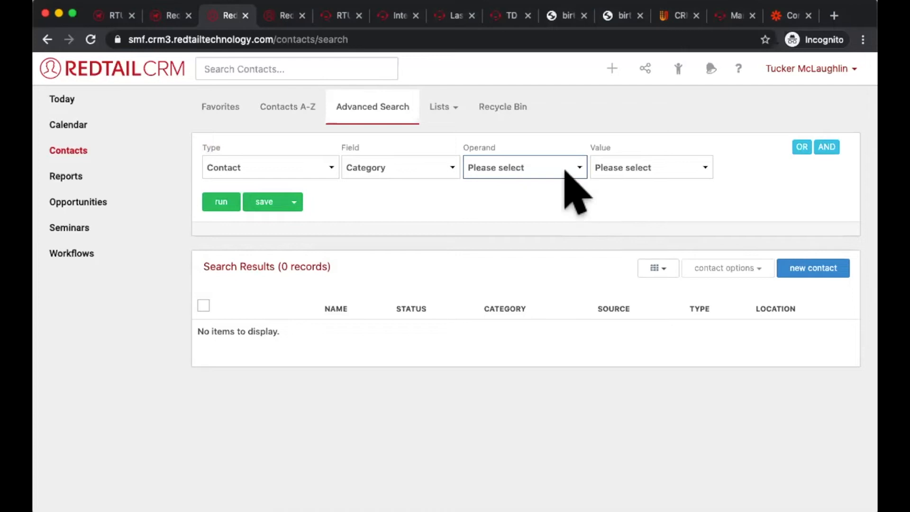
{"action": "left_click", "coordinate": [562, 170]}
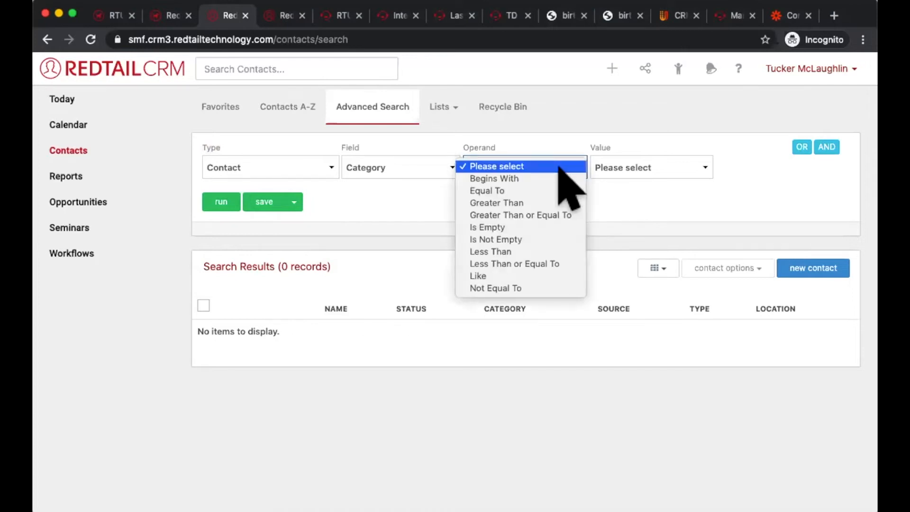
{"action": "left_click", "coordinate": [538, 239]}
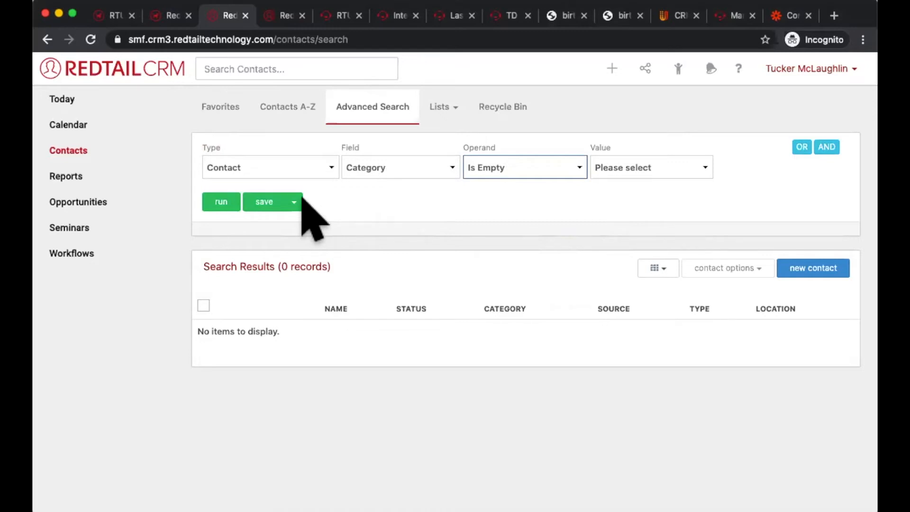
{"action": "left_click", "coordinate": [220, 203]}
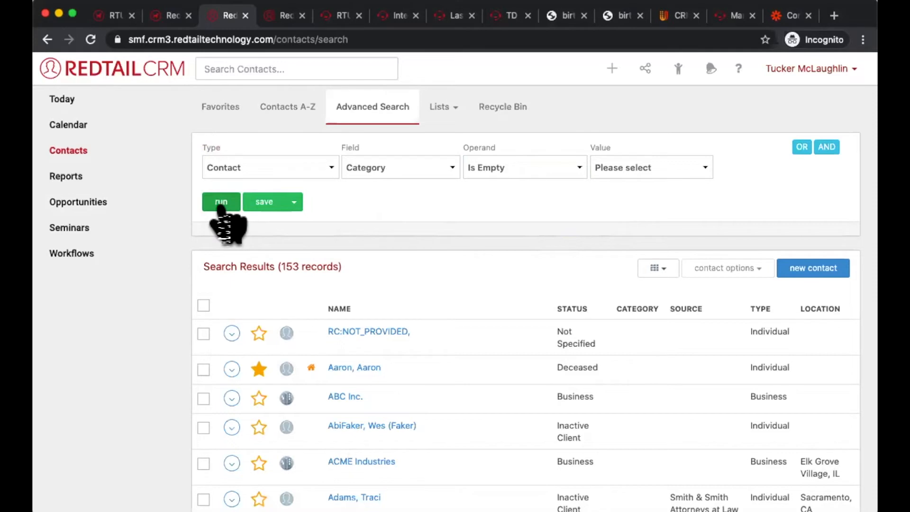
{"action": "double_click", "coordinate": [482, 147]}
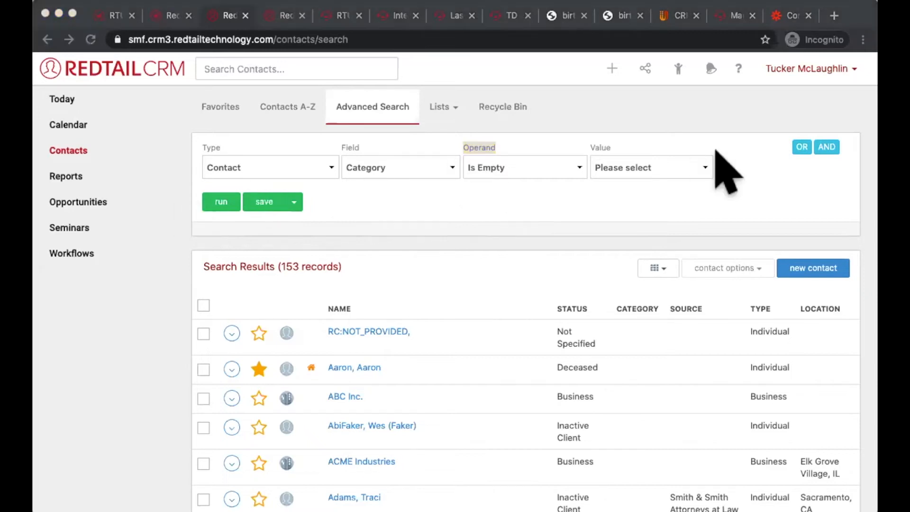
{"action": "left_click", "coordinate": [701, 198]}
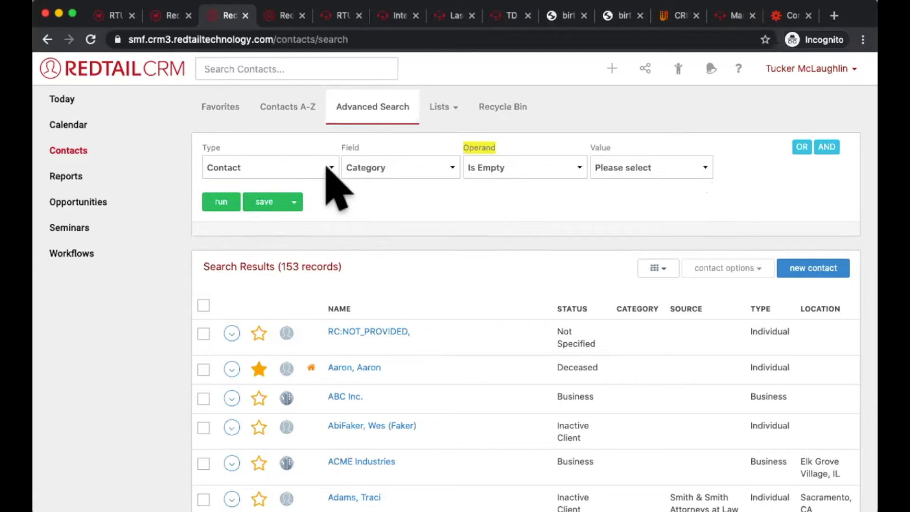
Step: Change the criterion to Identification with the field Number, keep the operand Is Empty, and run the search
{"action": "left_click", "coordinate": [326, 167]}
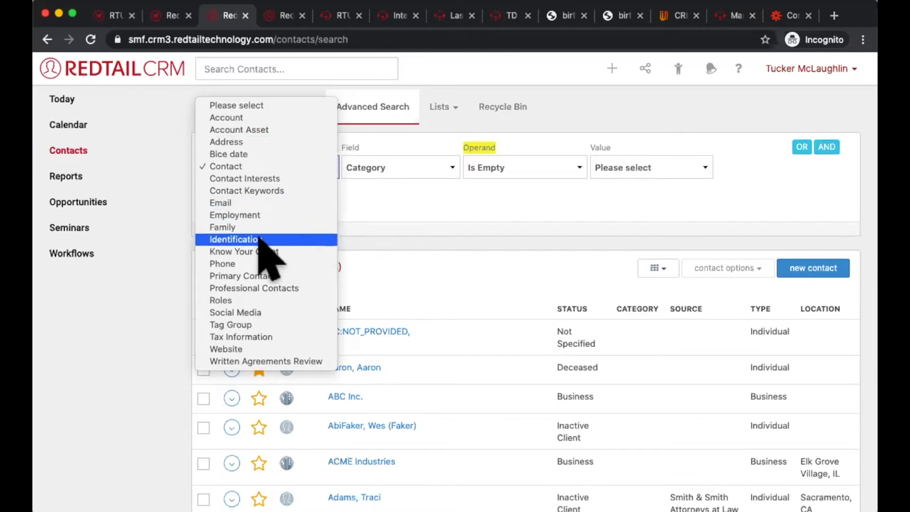
{"action": "left_click", "coordinate": [227, 239]}
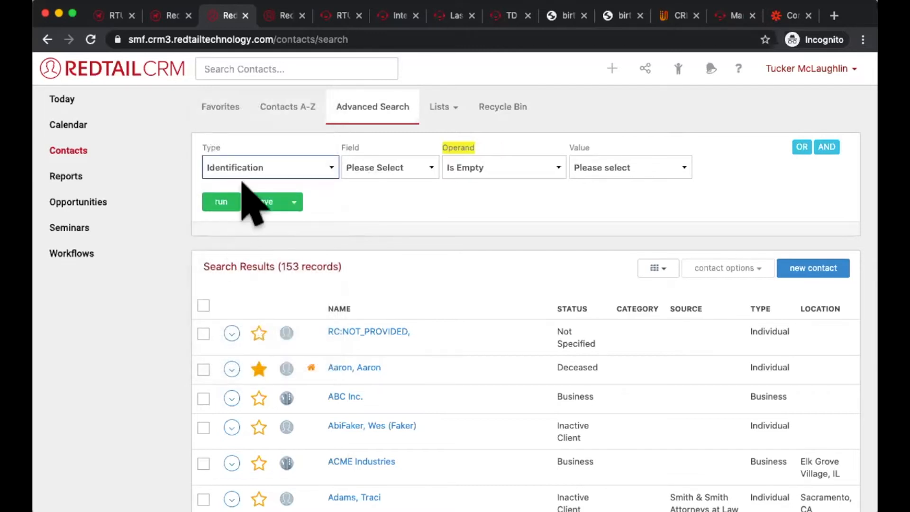
{"action": "left_click", "coordinate": [394, 187]}
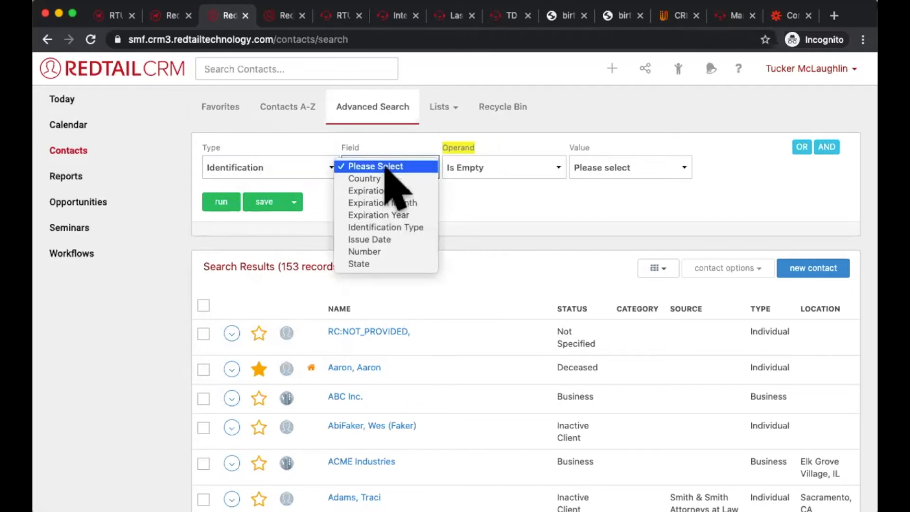
{"action": "left_click", "coordinate": [398, 250]}
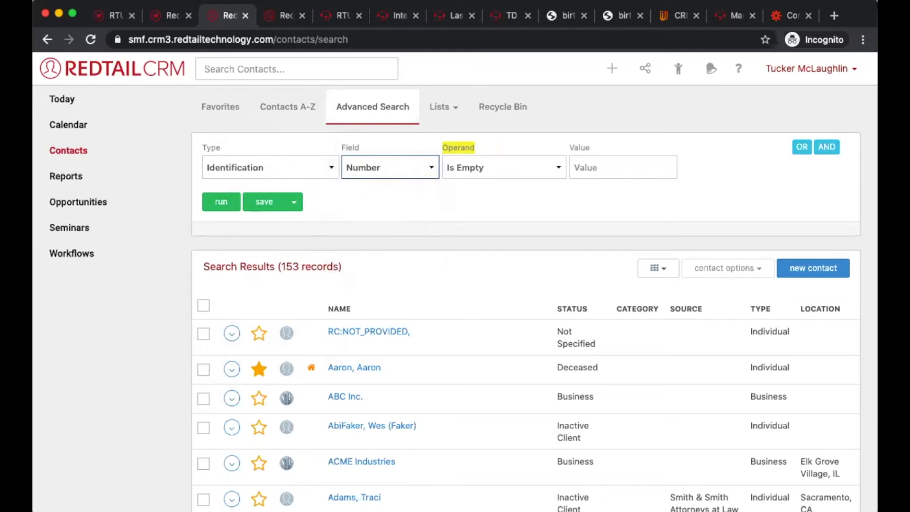
{"action": "left_click", "coordinate": [494, 166]}
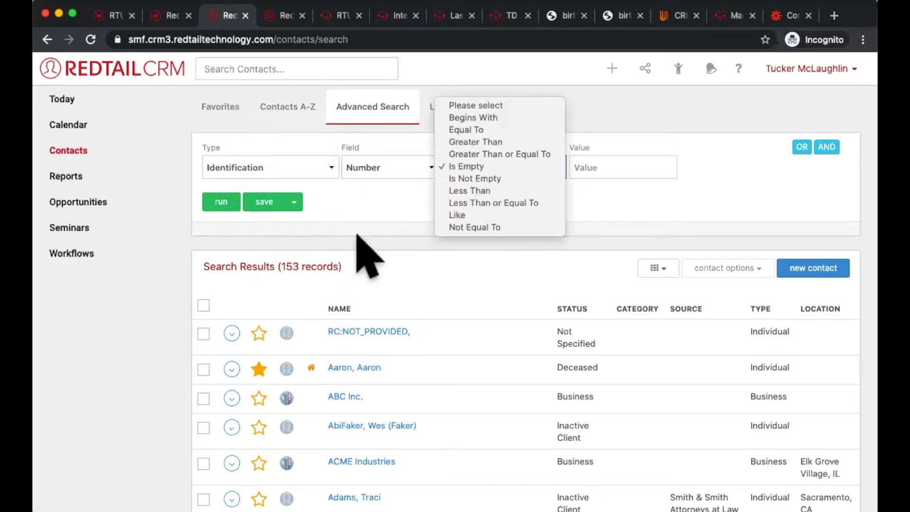
{"action": "left_click", "coordinate": [236, 204]}
{"action": "left_click", "coordinate": [234, 203]}
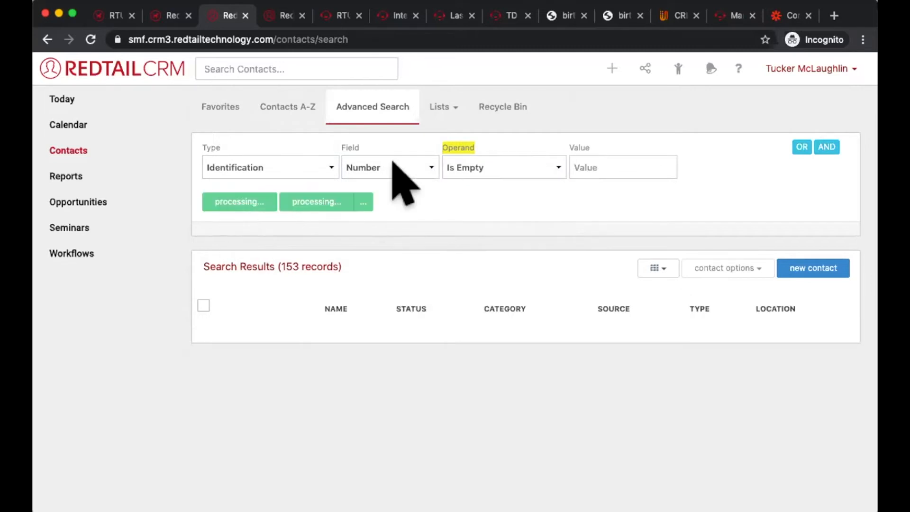
{"action": "scroll", "coordinate": [477, 325], "scroll_direction": "down", "scroll_amount": 5}
{"action": "scroll", "coordinate": [475, 325], "scroll_direction": "up", "scroll_amount": 2}
{"action": "scroll", "coordinate": [484, 339], "scroll_direction": "up", "scroll_amount": 5}
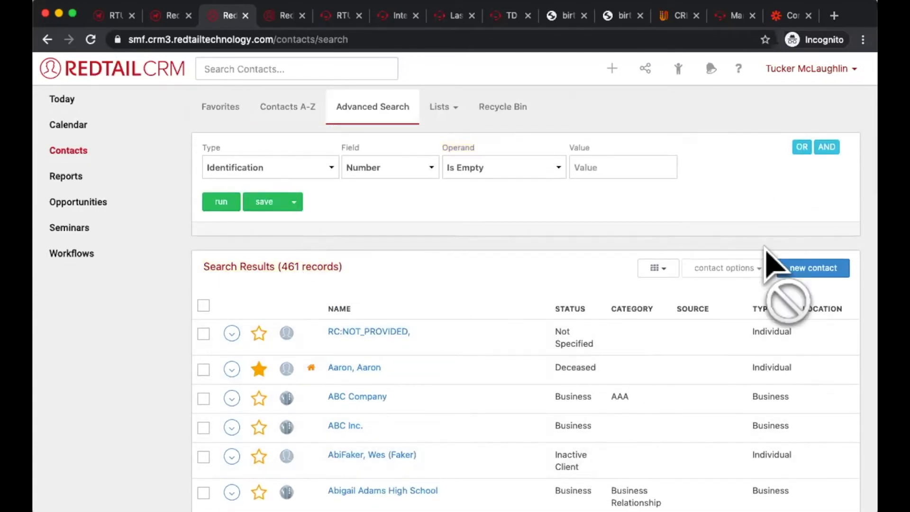
Step: Add an AND criterion to the search with the type Contact and the field Status
{"action": "left_click", "coordinate": [824, 147]}
{"action": "left_click", "coordinate": [289, 214]}
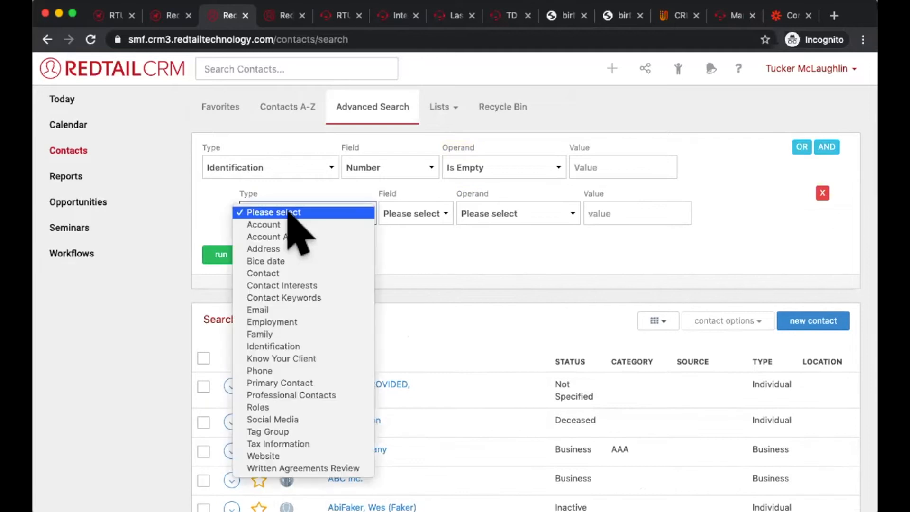
{"action": "left_click", "coordinate": [272, 273]}
{"action": "left_click", "coordinate": [446, 215]}
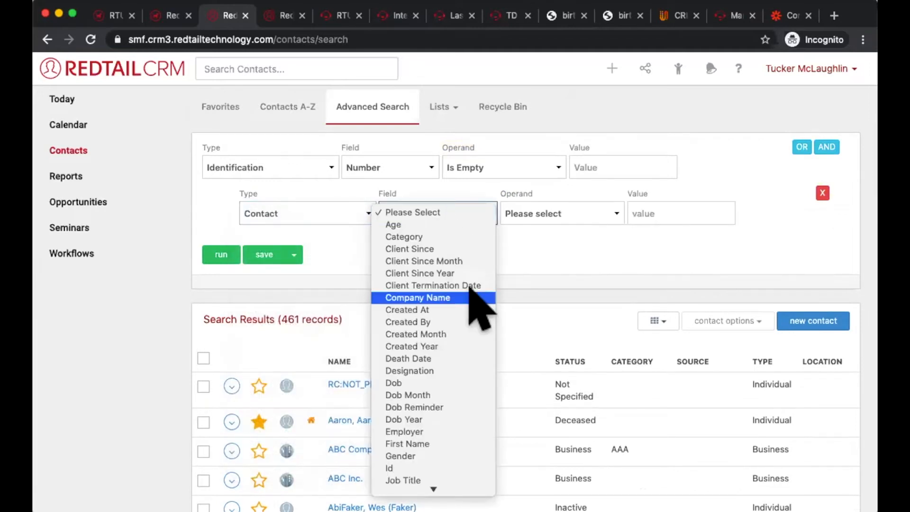
{"action": "scroll", "coordinate": [467, 275], "scroll_direction": "down", "scroll_amount": 1}
{"action": "scroll", "coordinate": [470, 269], "scroll_direction": "down", "scroll_amount": 5}
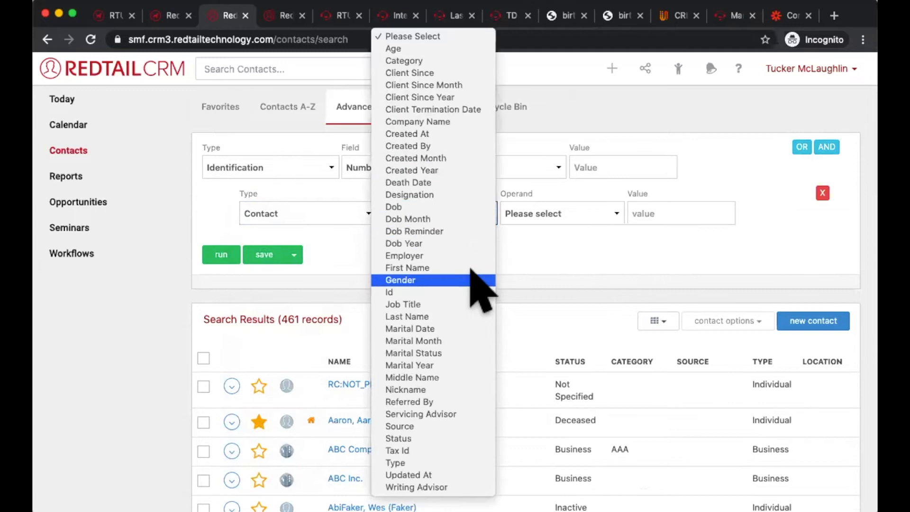
{"action": "left_click", "coordinate": [422, 437]}
Step: Set the Status criterion to Equal To with the value Active Client and run the search
{"action": "left_click", "coordinate": [538, 214]}
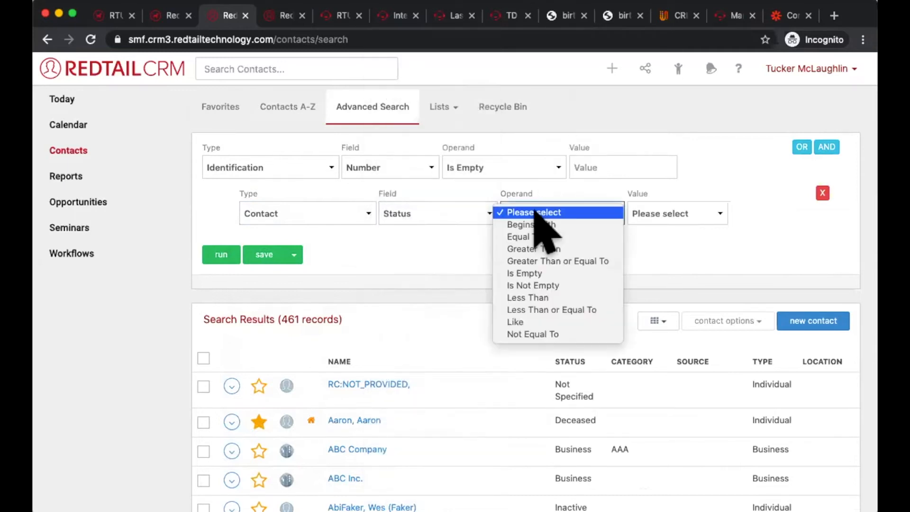
{"action": "left_click", "coordinate": [537, 235]}
{"action": "left_click", "coordinate": [648, 214]}
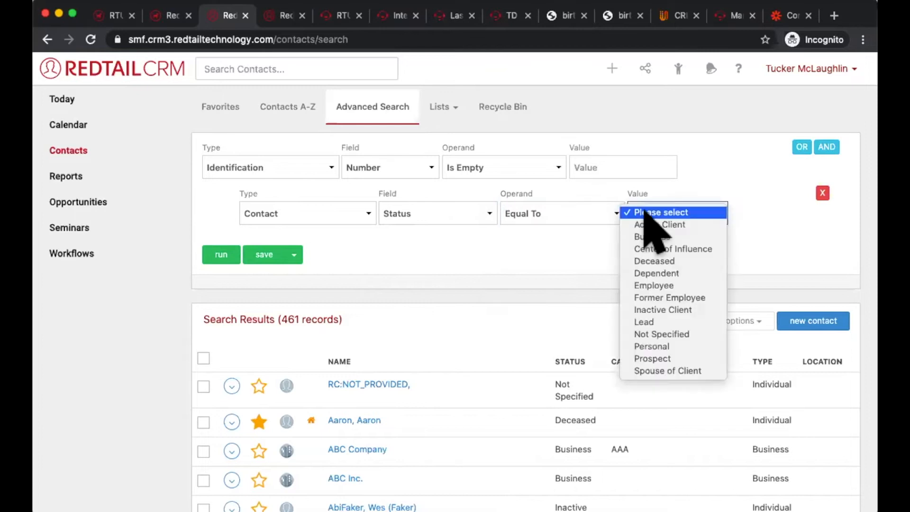
{"action": "left_click", "coordinate": [654, 224]}
{"action": "left_click", "coordinate": [219, 256]}
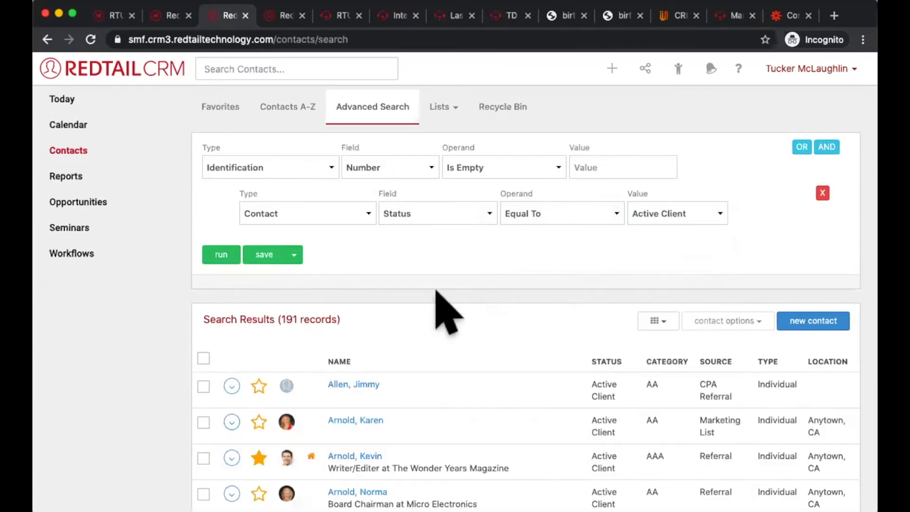
Step: Add another AND criterion to the search with the type Contact and the field Category
{"action": "scroll", "coordinate": [445, 310], "scroll_direction": "down", "scroll_amount": 3}
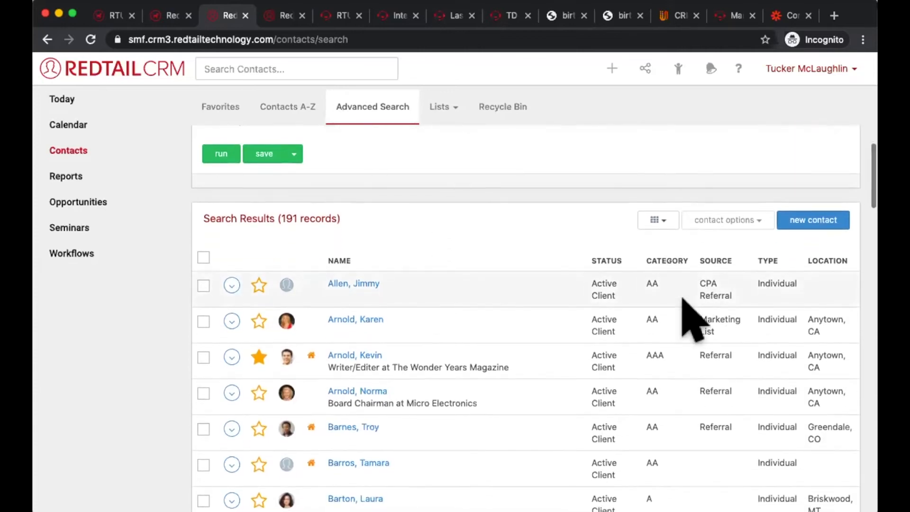
{"action": "scroll", "coordinate": [633, 356], "scroll_direction": "up", "scroll_amount": 3}
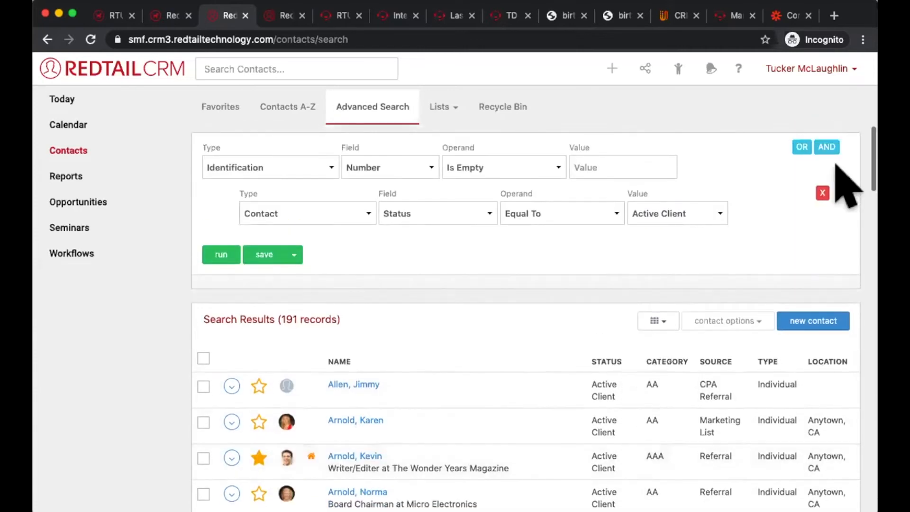
{"action": "left_click", "coordinate": [827, 148]}
{"action": "left_click", "coordinate": [269, 266]}
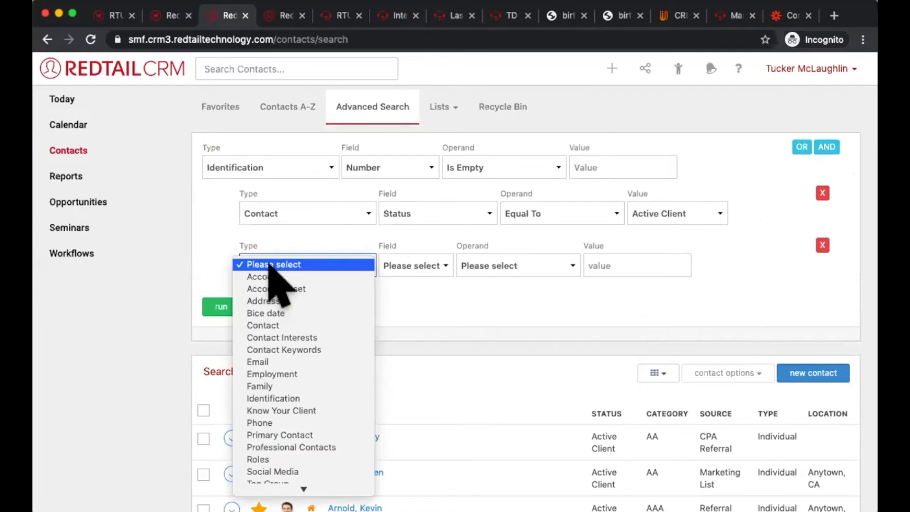
{"action": "left_click", "coordinate": [324, 325]}
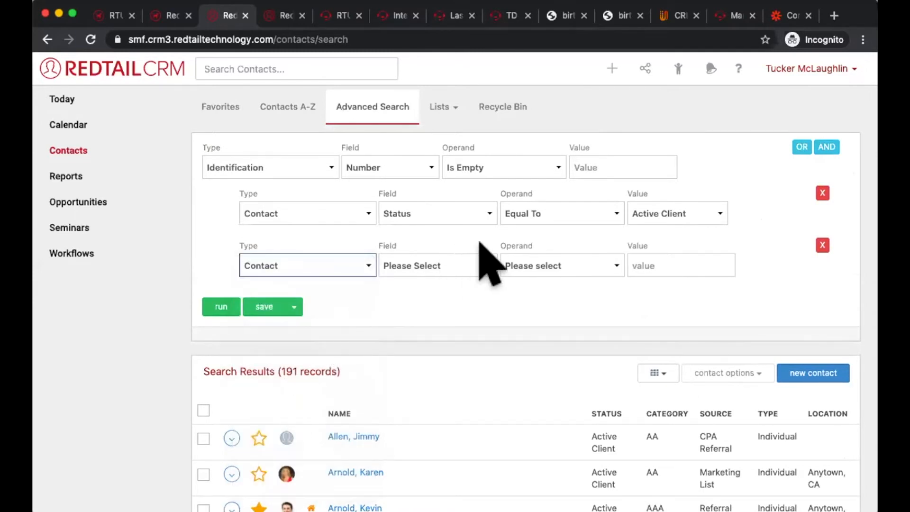
{"action": "left_click", "coordinate": [482, 263]}
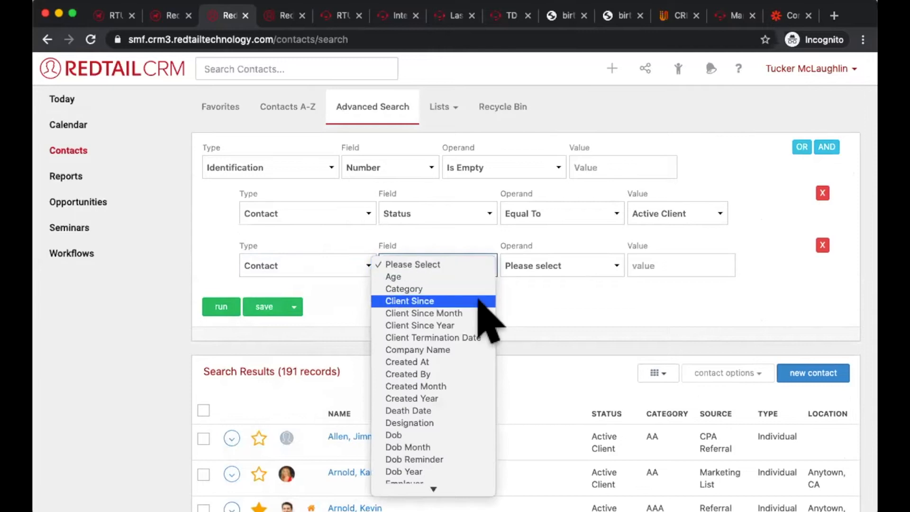
{"action": "scroll", "coordinate": [479, 299], "scroll_direction": "down", "scroll_amount": 3}
{"action": "left_click", "coordinate": [567, 258]}
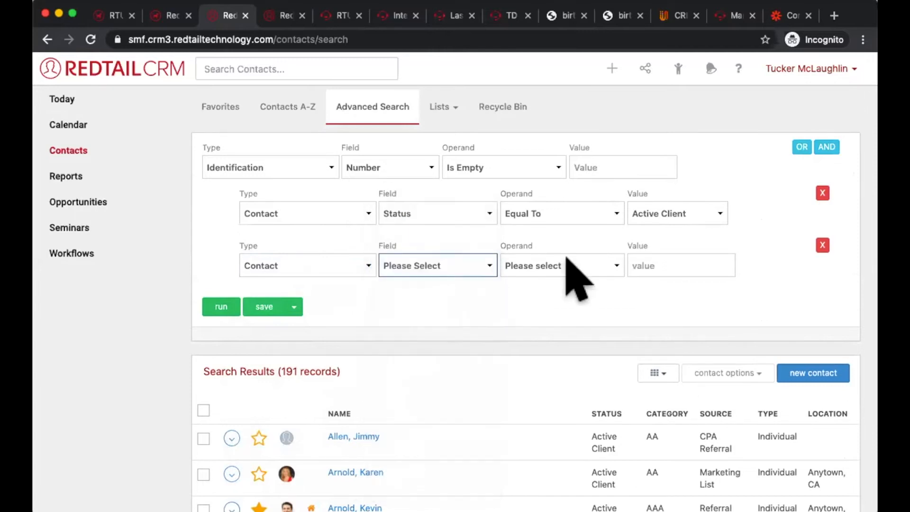
Step: Set the Category criterion to Equal To with the value AAA and run the search
{"action": "left_click", "coordinate": [567, 264]}
{"action": "left_click", "coordinate": [581, 285]}
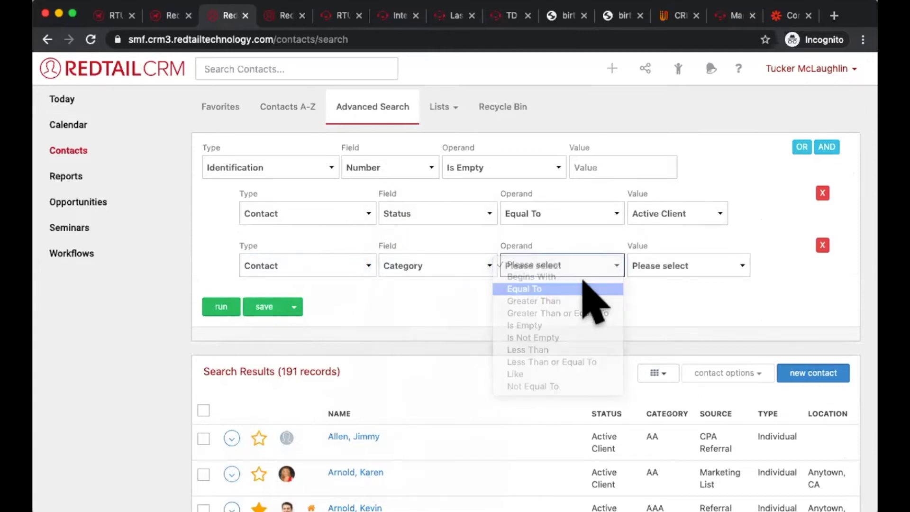
{"action": "left_click", "coordinate": [678, 260]}
{"action": "left_click", "coordinate": [683, 300]}
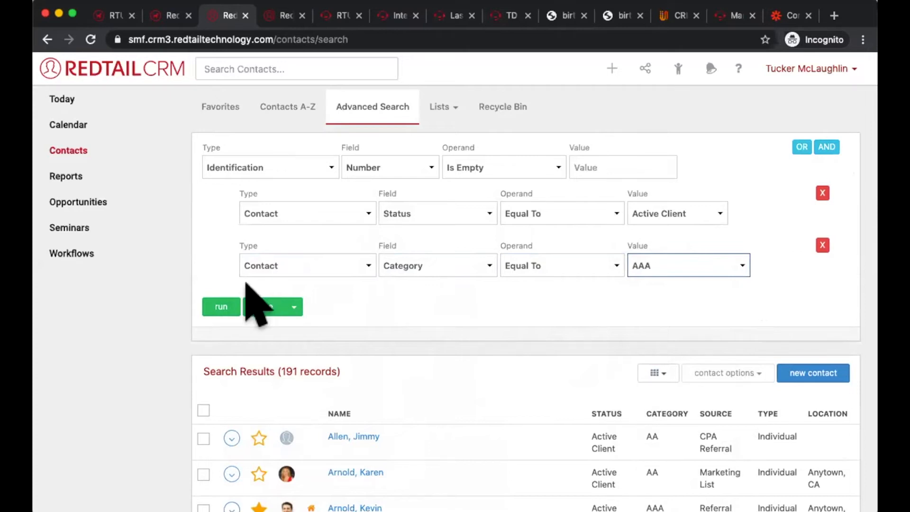
{"action": "left_click", "coordinate": [211, 303]}
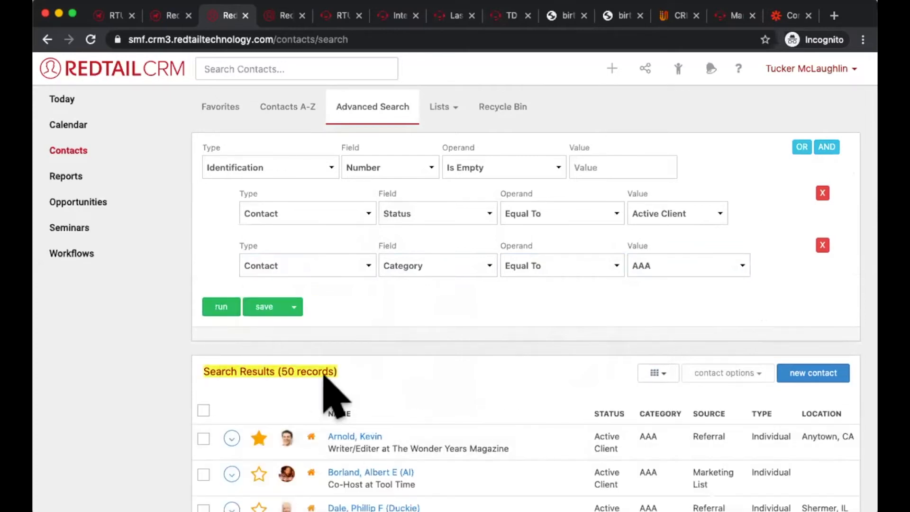
Step: Look over the search results and open the record of the first contact listed
{"action": "scroll", "coordinate": [396, 393], "scroll_direction": "down", "scroll_amount": 2}
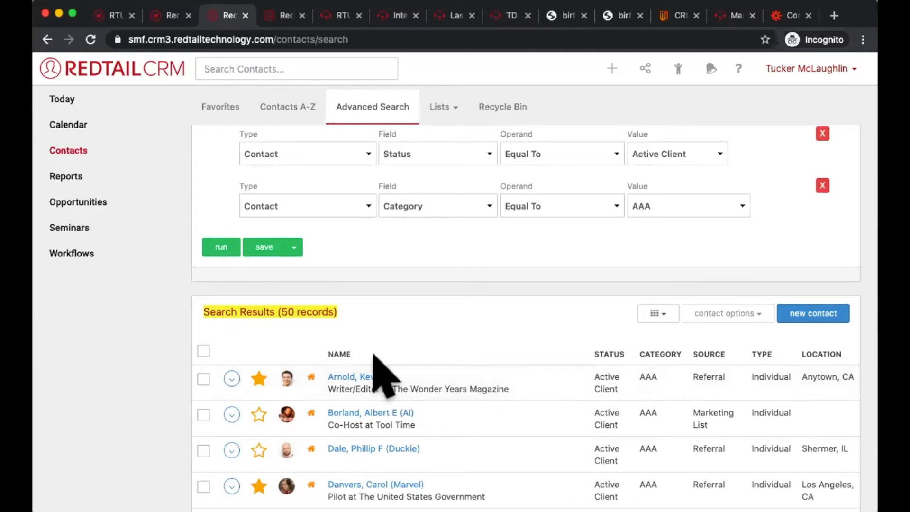
{"action": "scroll", "coordinate": [386, 376], "scroll_direction": "up", "scroll_amount": 2}
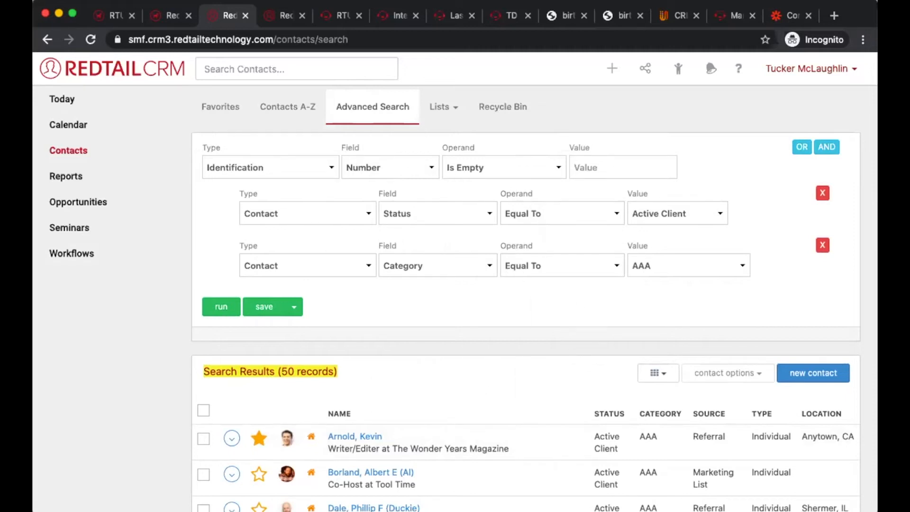
{"action": "scroll", "coordinate": [545, 327], "scroll_direction": "down", "scroll_amount": 2}
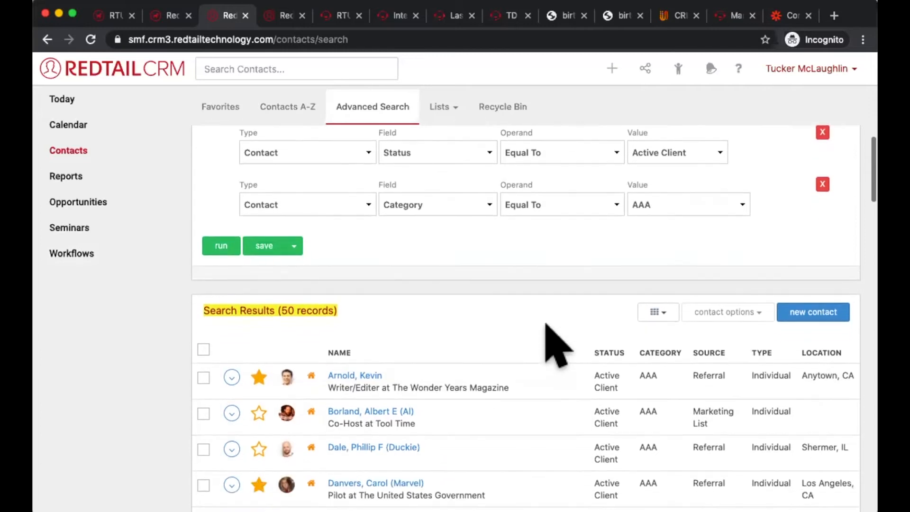
{"action": "scroll", "coordinate": [555, 339], "scroll_direction": "down", "scroll_amount": 1}
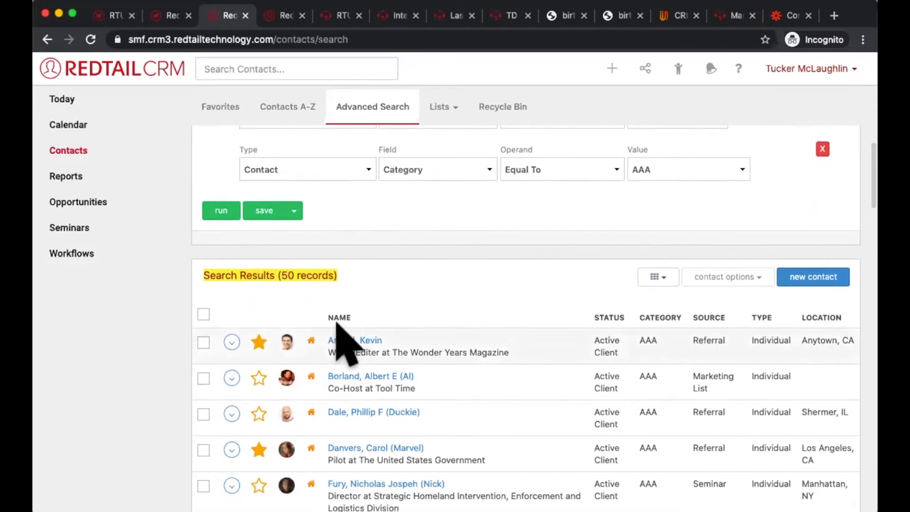
{"action": "mouse_move", "coordinate": [339, 342]}
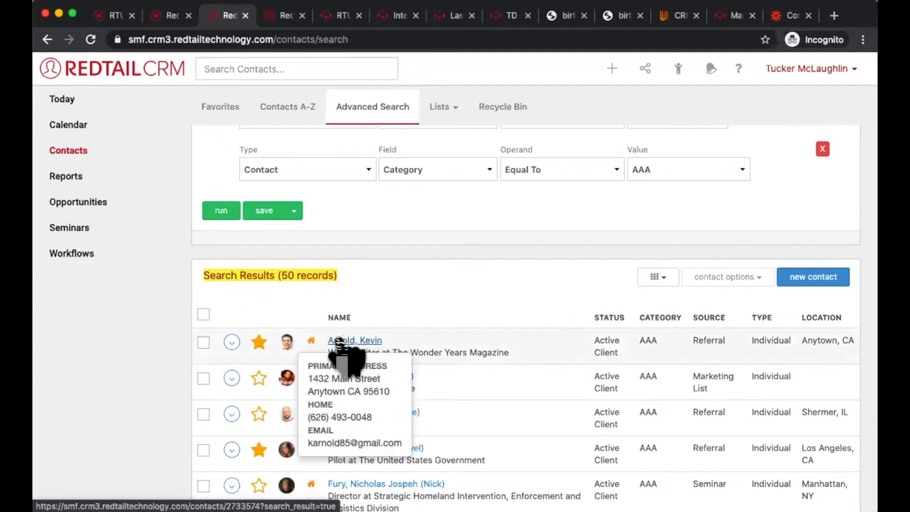
{"action": "left_click", "coordinate": [339, 342]}
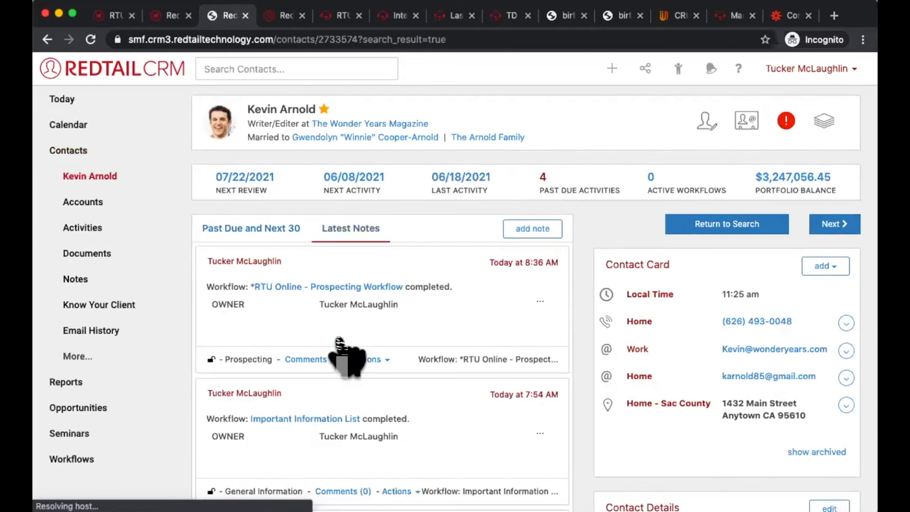
Step: Show the Identifications section under Misc Client Info in the contact's Know Your Client details
{"action": "left_click", "coordinate": [132, 306]}
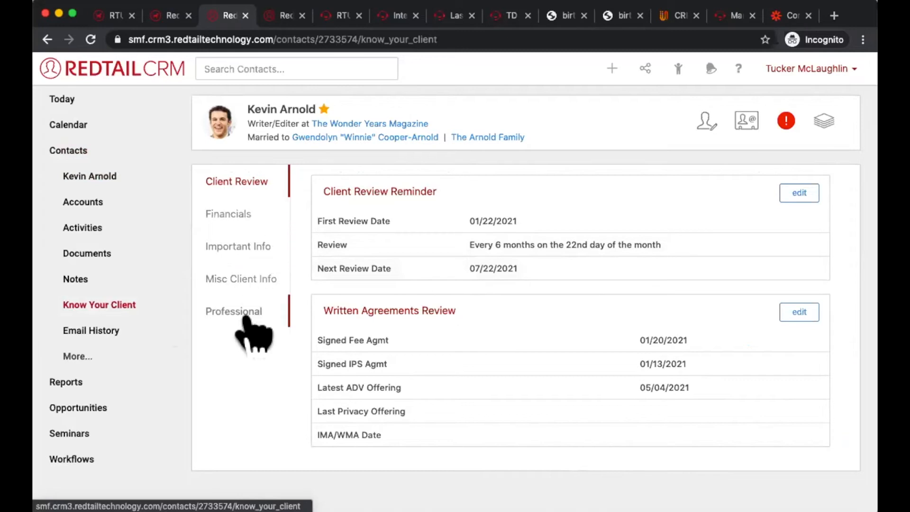
{"action": "left_click", "coordinate": [254, 283]}
{"action": "scroll", "coordinate": [417, 317], "scroll_direction": "down", "scroll_amount": 20}
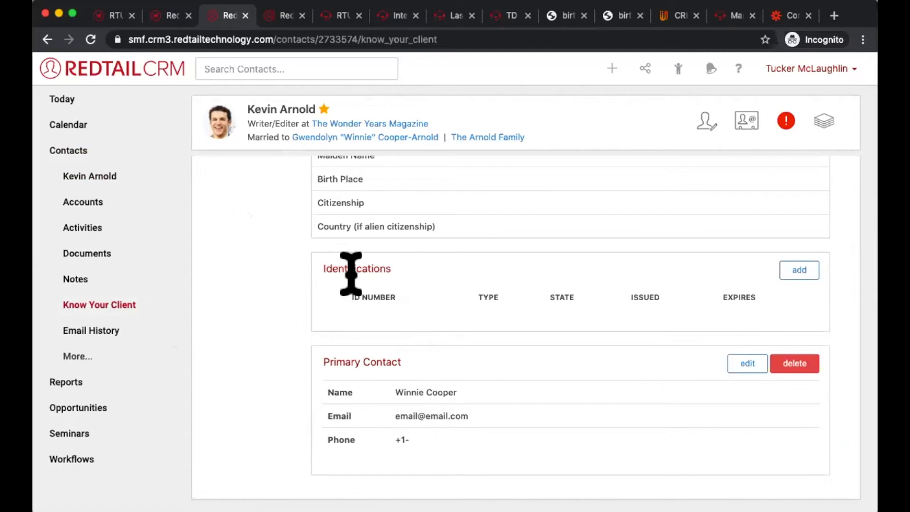
{"action": "left_click", "coordinate": [95, 305]}
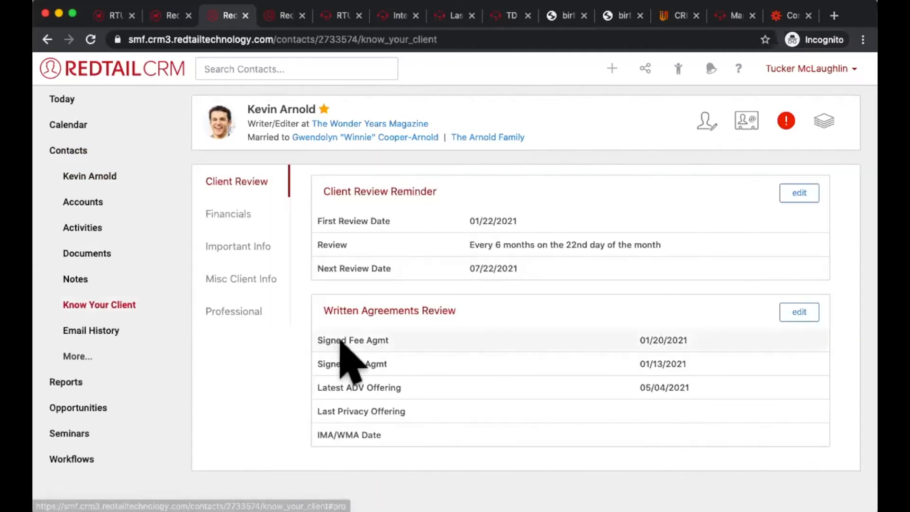
{"action": "left_click", "coordinate": [260, 275]}
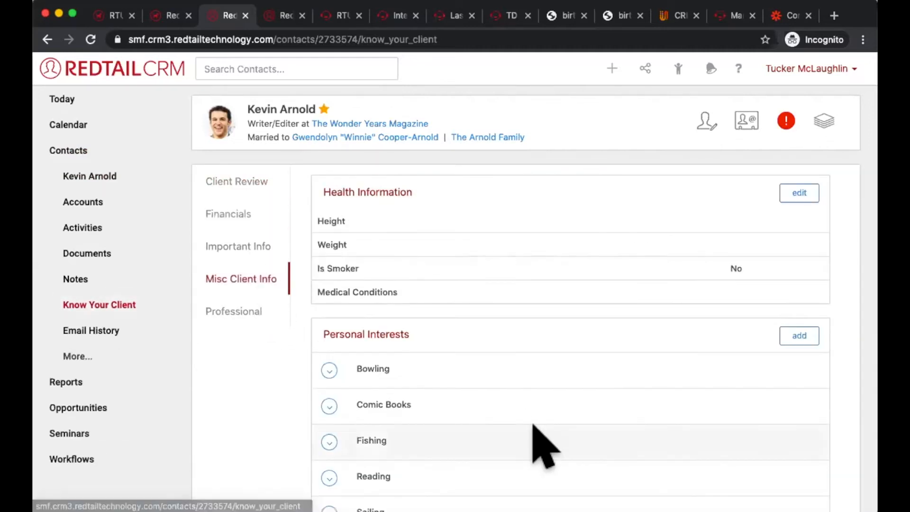
{"action": "scroll", "coordinate": [545, 446], "scroll_direction": "down", "scroll_amount": 15}
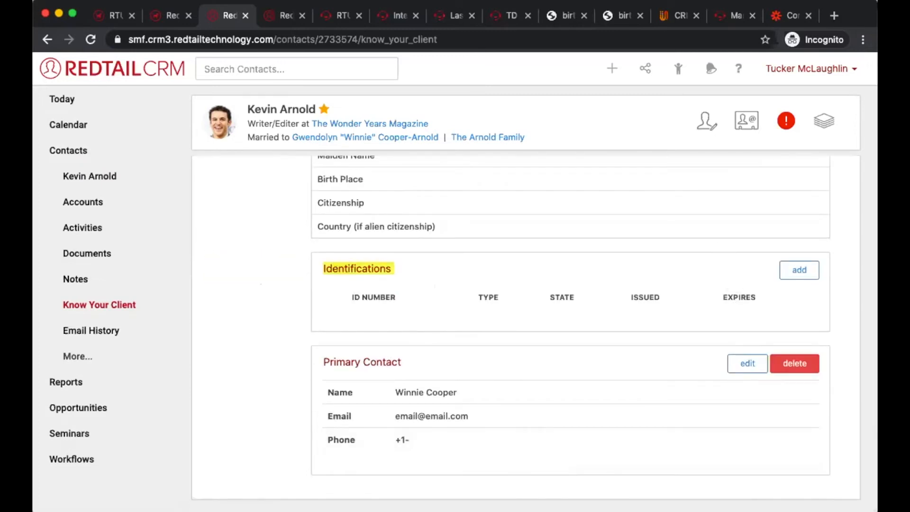
Step: View the ID Type options for a new identification and close the form without adding one
{"action": "left_click", "coordinate": [811, 269]}
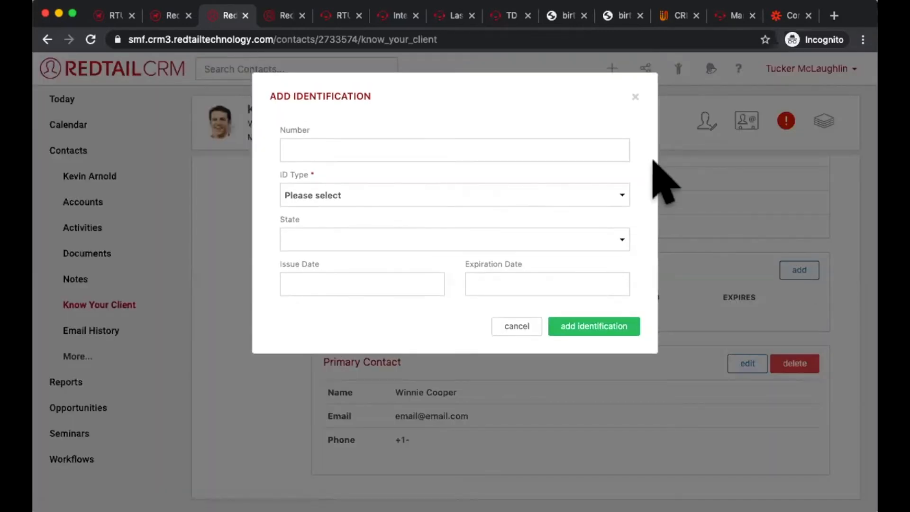
{"action": "left_click", "coordinate": [506, 193]}
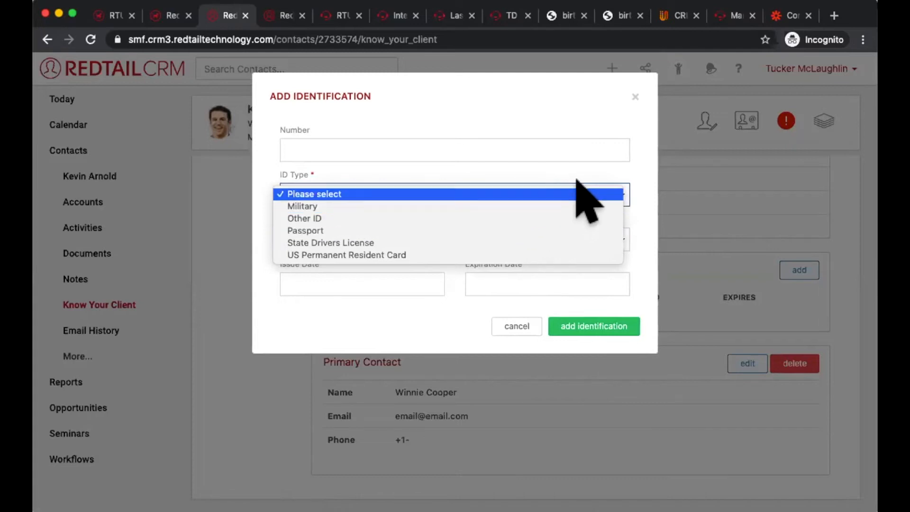
{"action": "left_click", "coordinate": [634, 99]}
{"action": "left_click", "coordinate": [634, 99]}
Step: Go back to the contact's overview and return to the search results
{"action": "scroll", "coordinate": [677, 305], "scroll_direction": "up", "scroll_amount": 10}
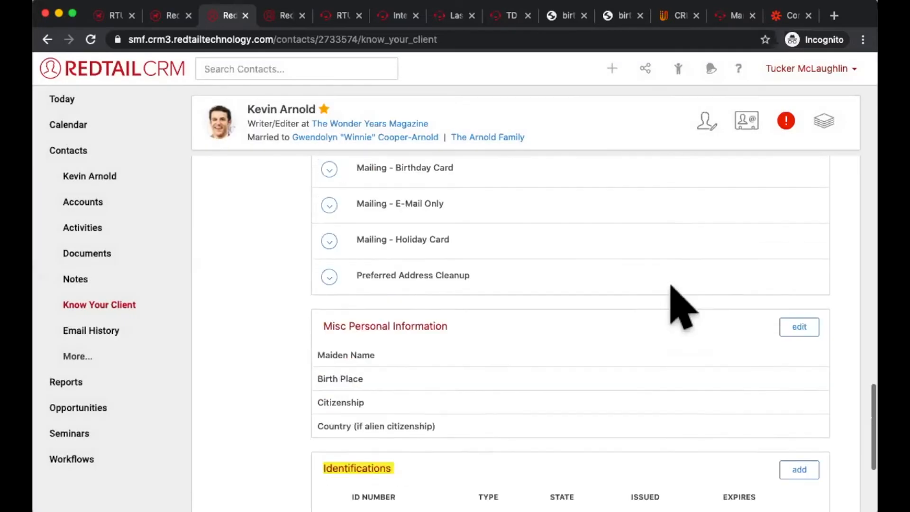
{"action": "left_click", "coordinate": [112, 176]}
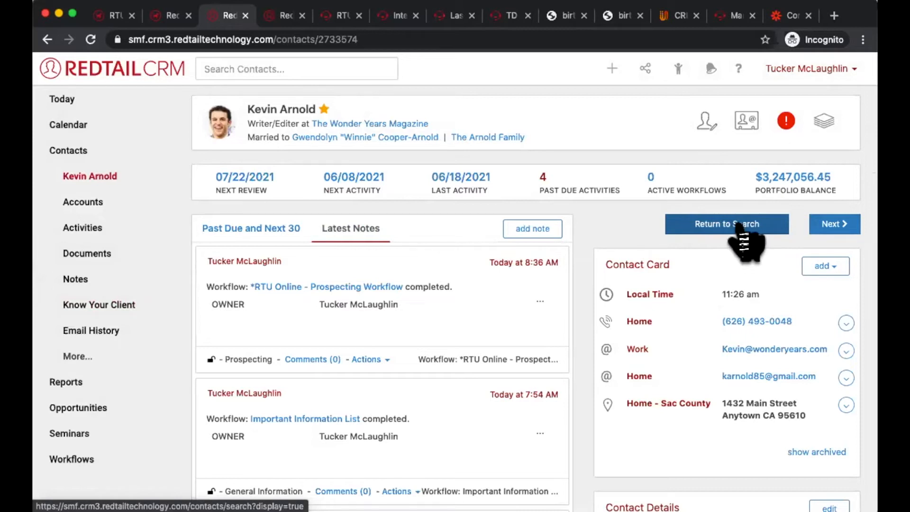
{"action": "left_click", "coordinate": [742, 225]}
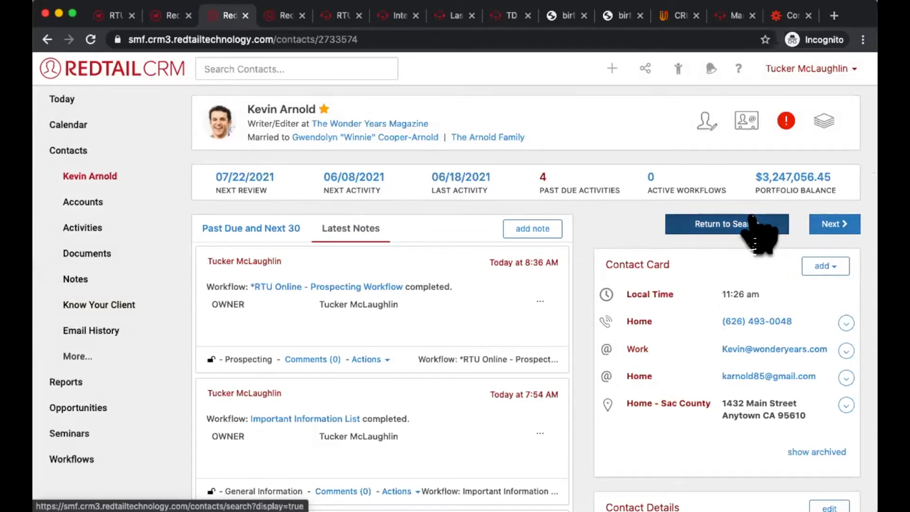
{"action": "left_click", "coordinate": [753, 223]}
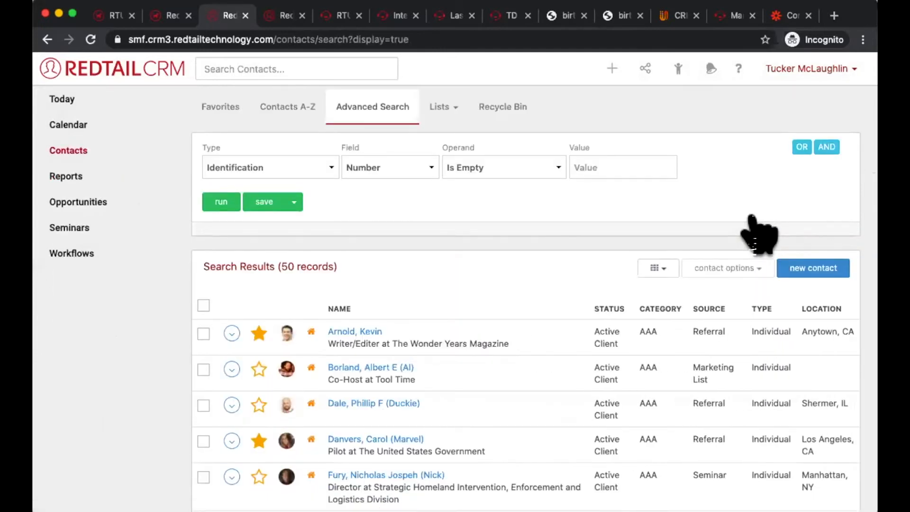
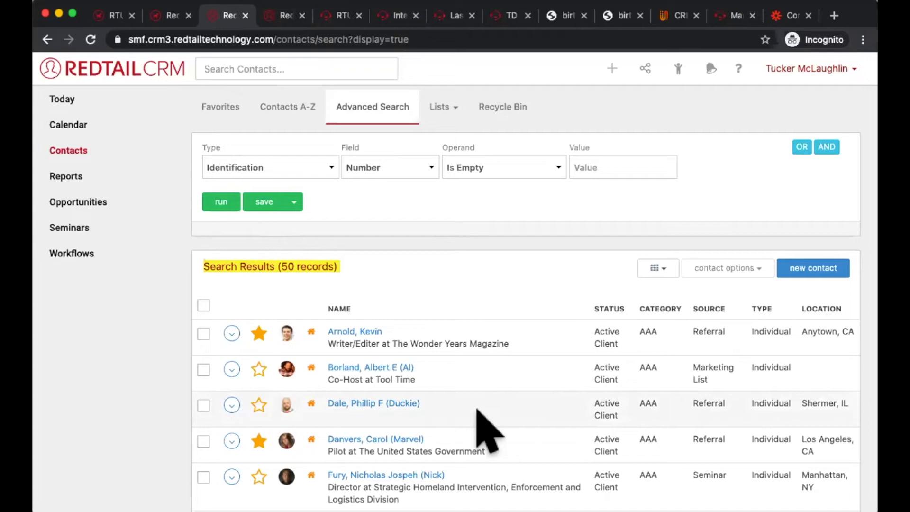
Step: Switch to the other open CRM session and open the Manage Your Account page
{"action": "left_click", "coordinate": [282, 16]}
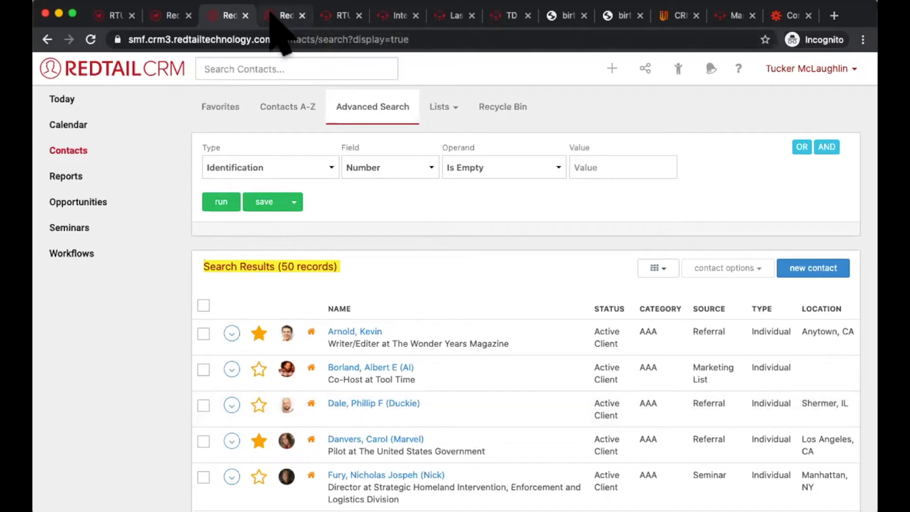
{"action": "left_click", "coordinate": [134, 101]}
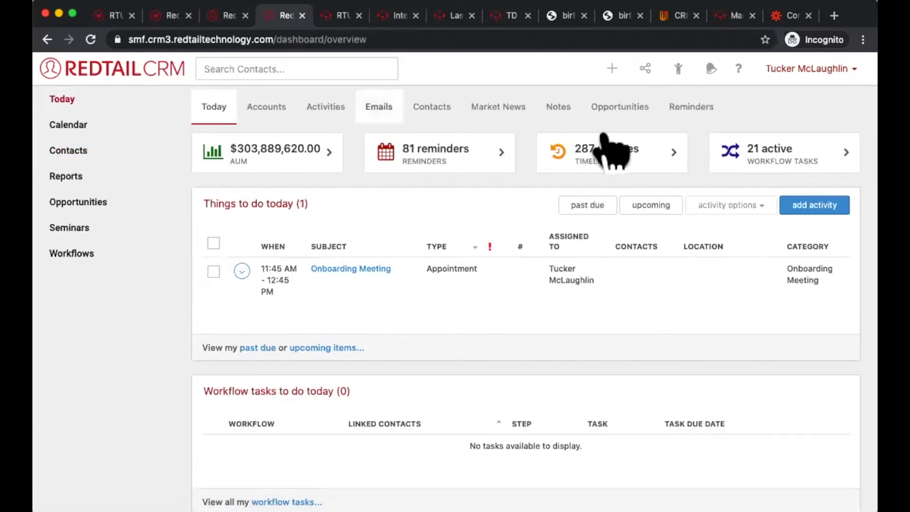
{"action": "left_click", "coordinate": [780, 70]}
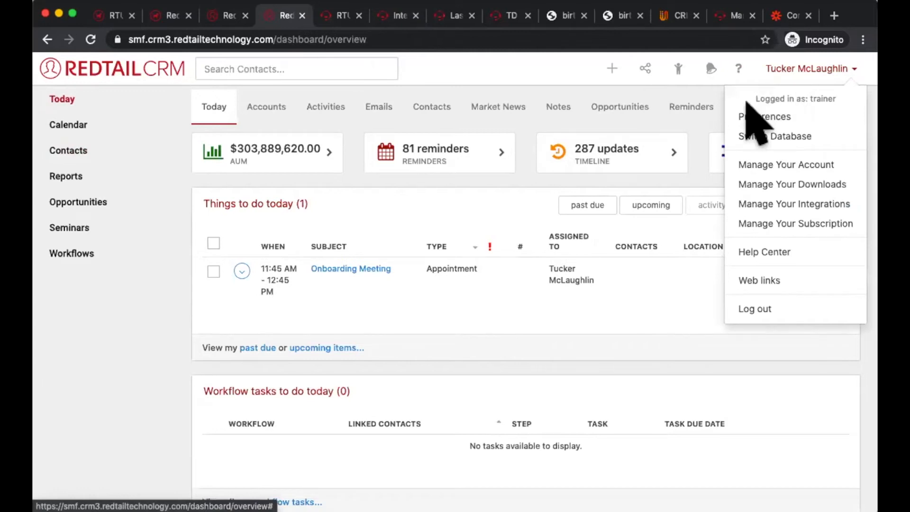
{"action": "left_click_drag", "start_coordinate": [818, 164], "coordinate": [865, 163]}
{"action": "left_click", "coordinate": [836, 76]}
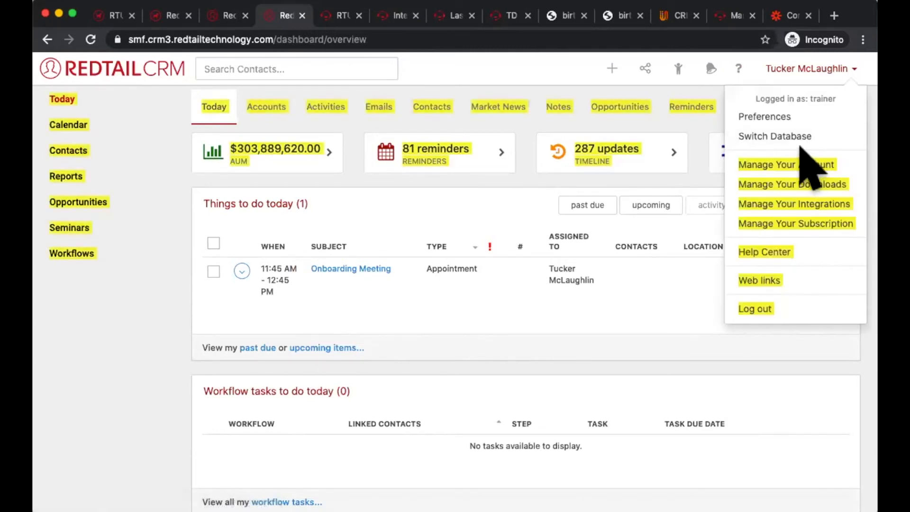
{"action": "left_click", "coordinate": [800, 166]}
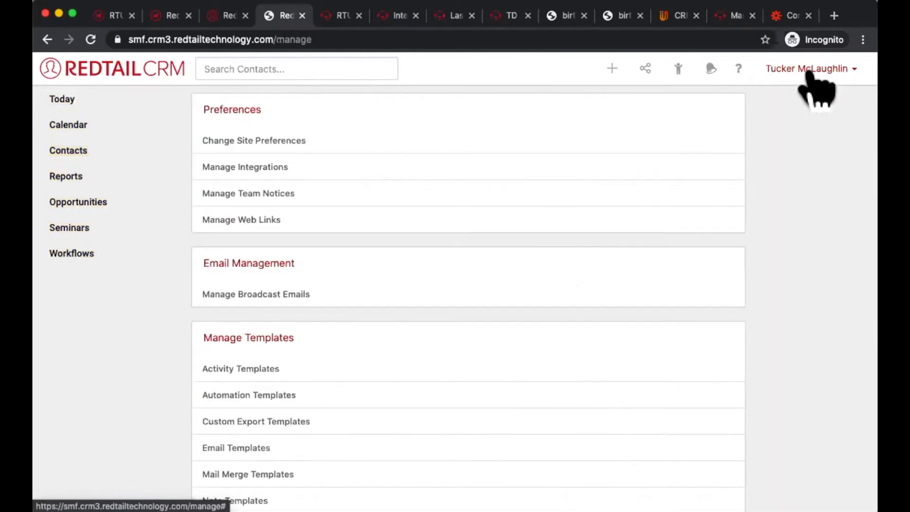
{"action": "left_click", "coordinate": [811, 78]}
{"action": "left_click", "coordinate": [773, 165]}
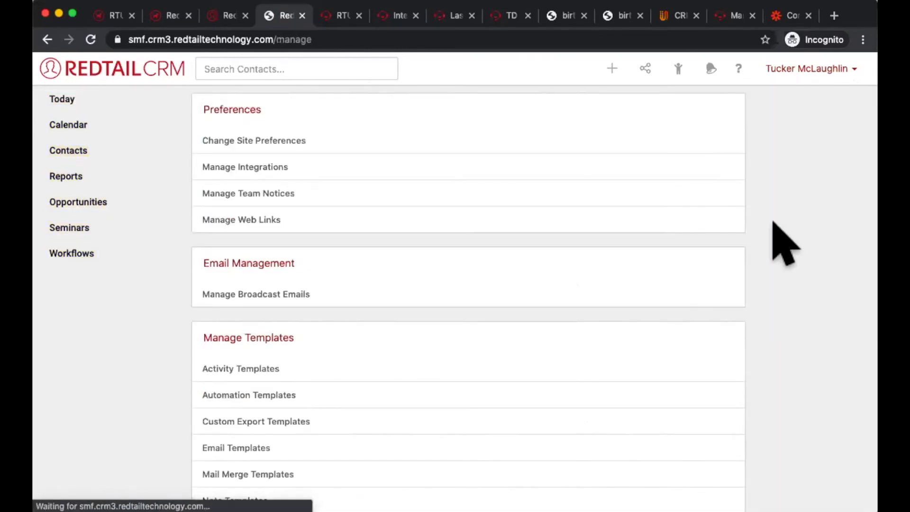
Step: Open the Custom Export Templates list from the template management section
{"action": "scroll", "coordinate": [782, 240], "scroll_direction": "down", "scroll_amount": 4}
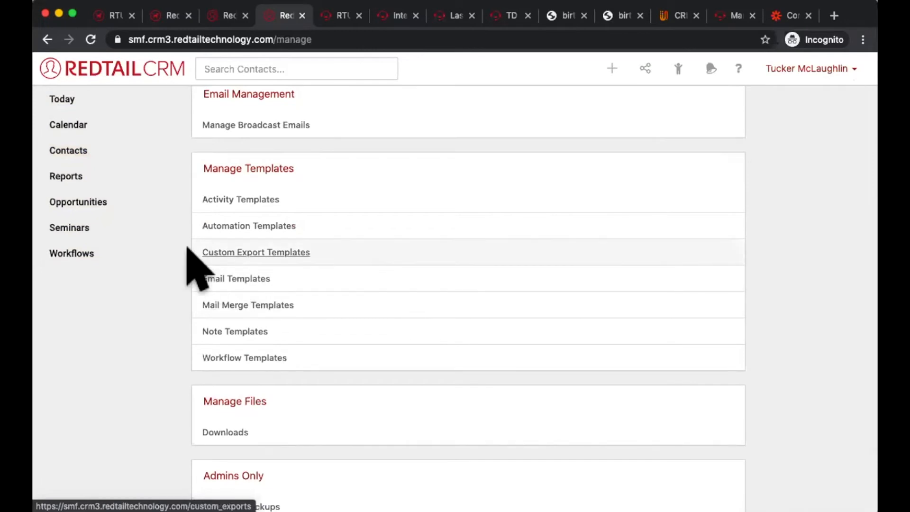
{"action": "left_click_drag", "start_coordinate": [205, 251], "coordinate": [303, 251]}
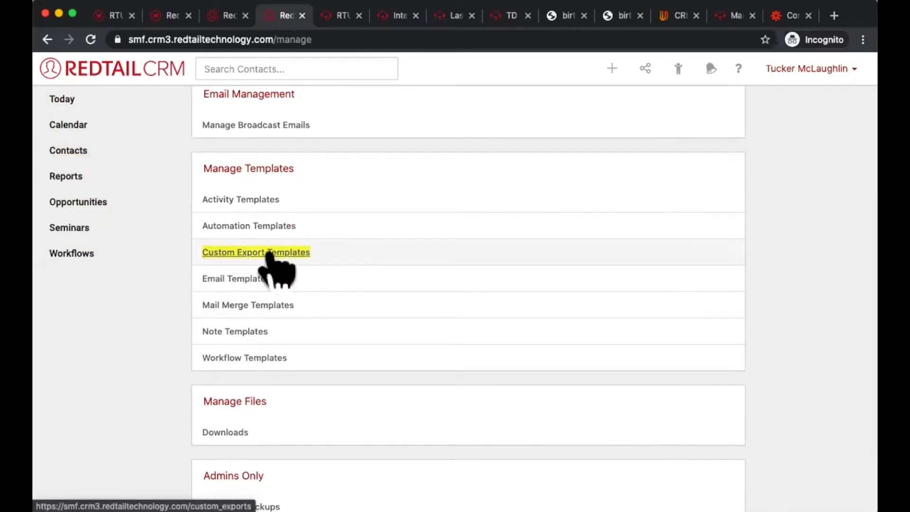
{"action": "left_click", "coordinate": [242, 252]}
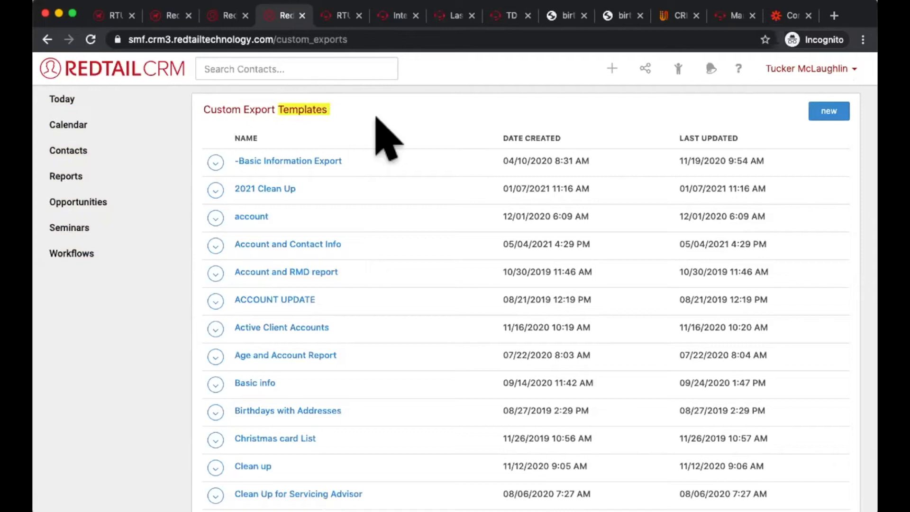
Step: Start a new custom export including Full Name and Drivers License Issue, State, Expiration and Number
{"action": "left_click", "coordinate": [807, 114]}
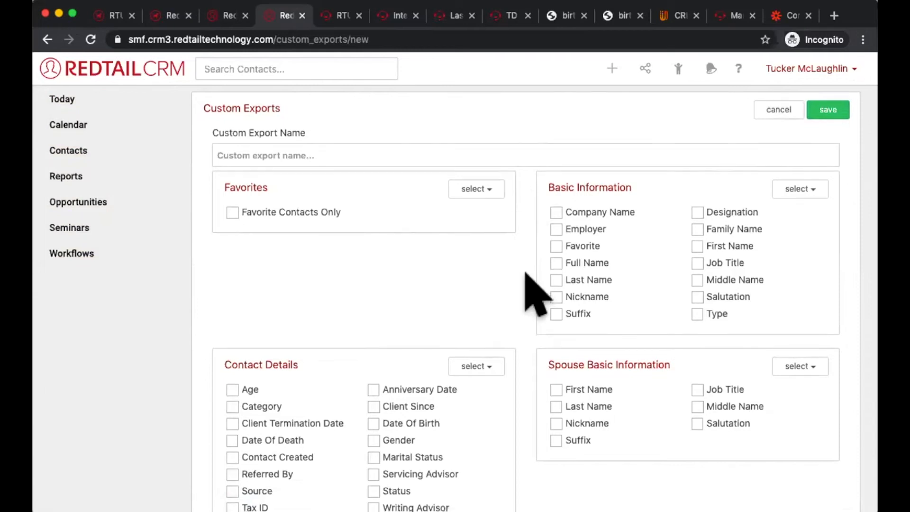
{"action": "scroll", "coordinate": [526, 280], "scroll_direction": "down", "scroll_amount": 2}
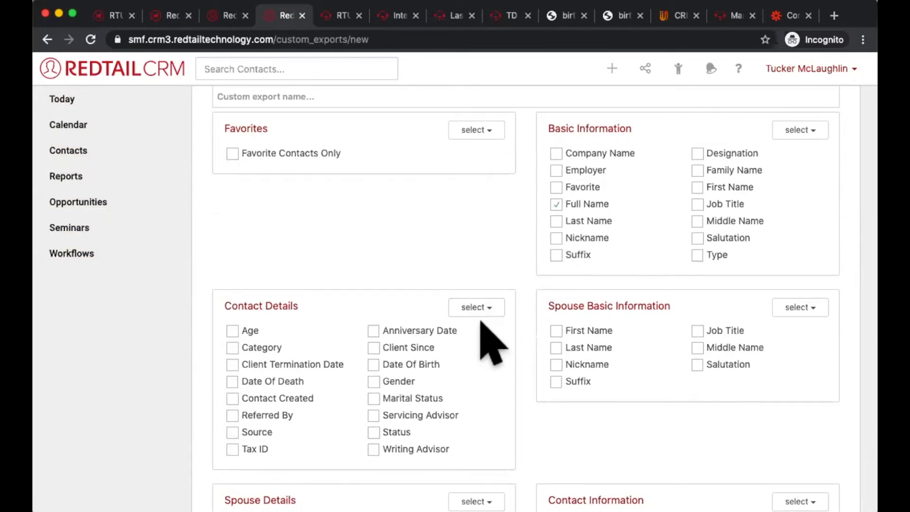
{"action": "scroll", "coordinate": [493, 342], "scroll_direction": "down", "scroll_amount": 8}
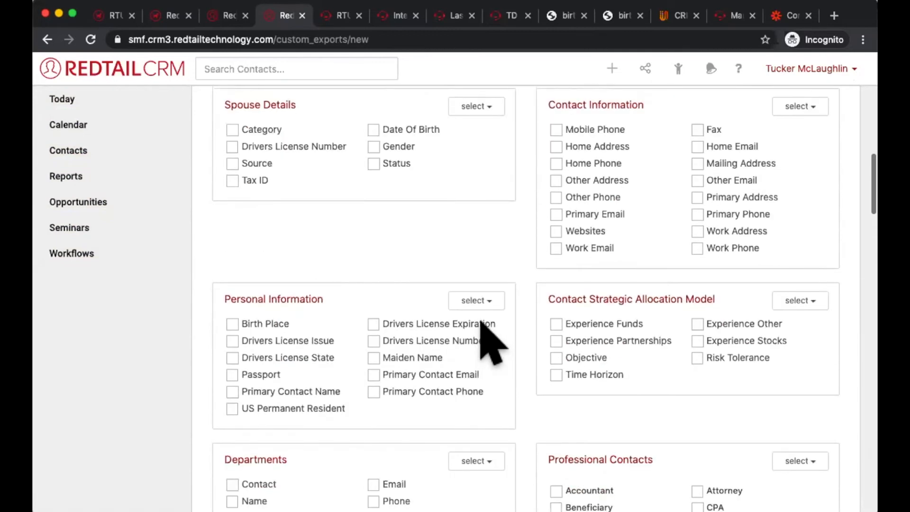
{"action": "scroll", "coordinate": [487, 341], "scroll_direction": "up", "scroll_amount": 2}
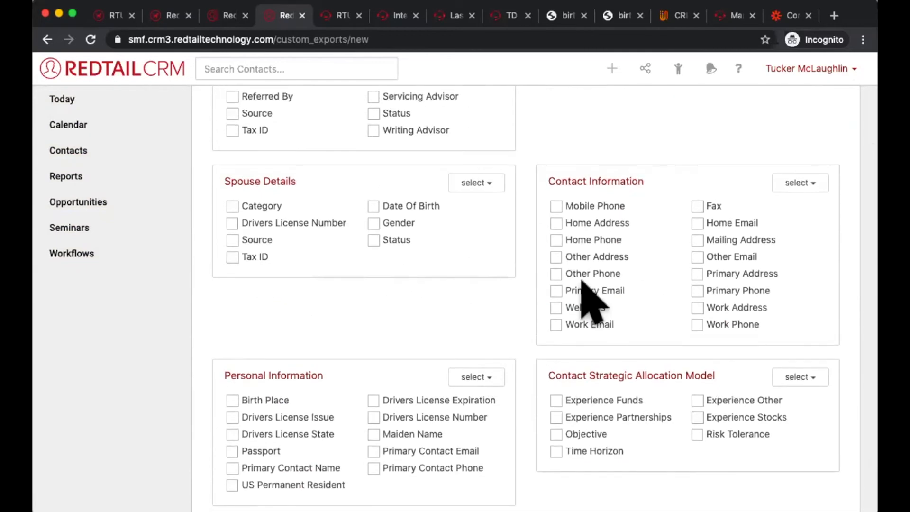
{"action": "scroll", "coordinate": [588, 299], "scroll_direction": "down", "scroll_amount": 2}
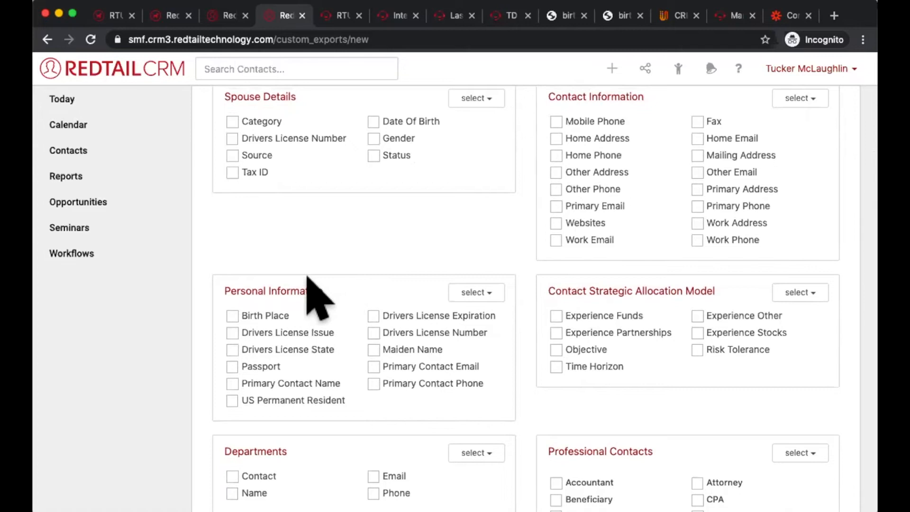
{"action": "scroll", "coordinate": [305, 285], "scroll_direction": "down", "scroll_amount": 1}
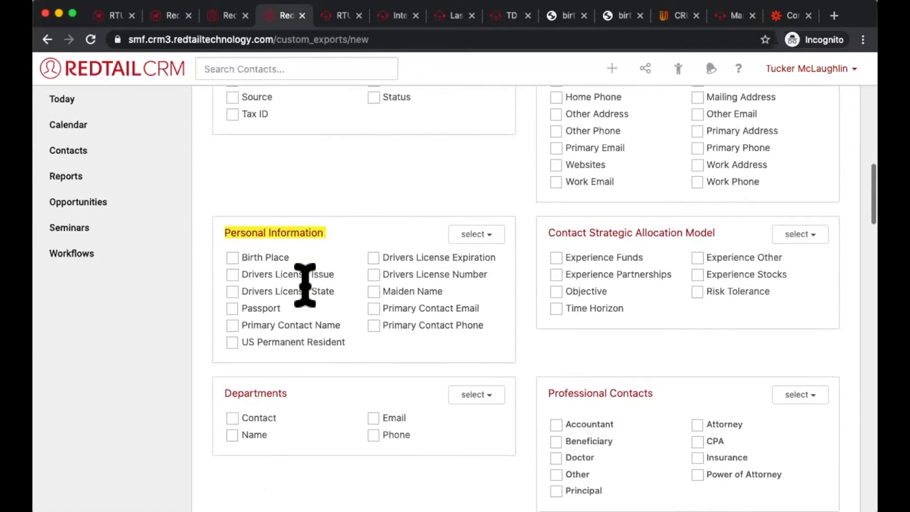
{"action": "left_click", "coordinate": [232, 275]}
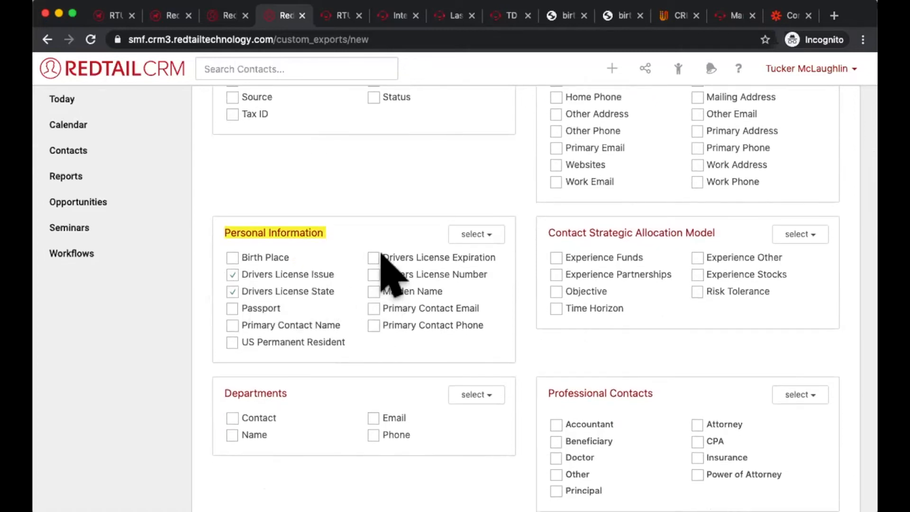
{"action": "left_click", "coordinate": [374, 275]}
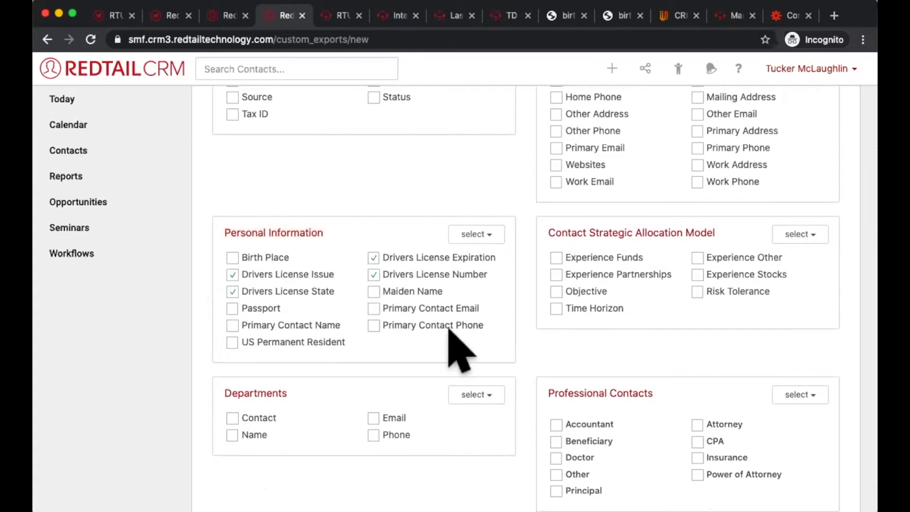
Step: Name the custom export "ID Number update" and save it
{"action": "scroll", "coordinate": [460, 351], "scroll_direction": "up", "scroll_amount": 7}
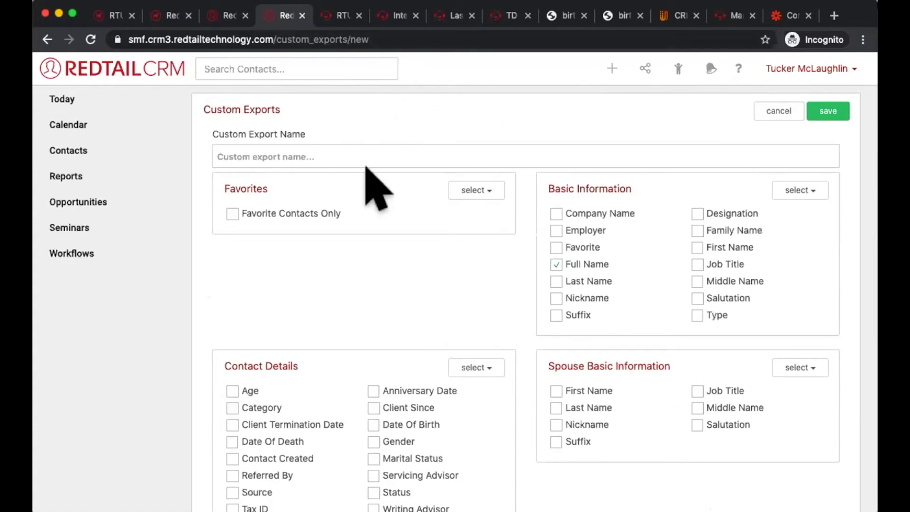
{"action": "left_click", "coordinate": [365, 152]}
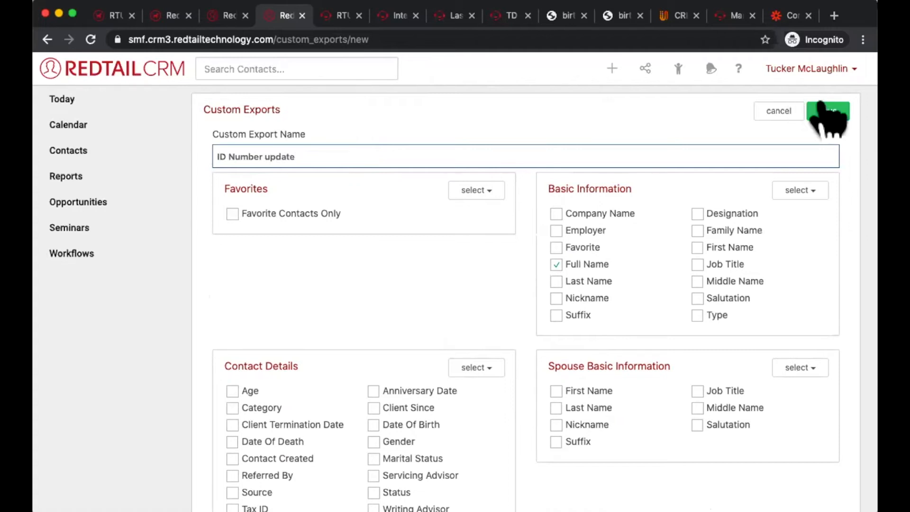
{"action": "left_click", "coordinate": [830, 113]}
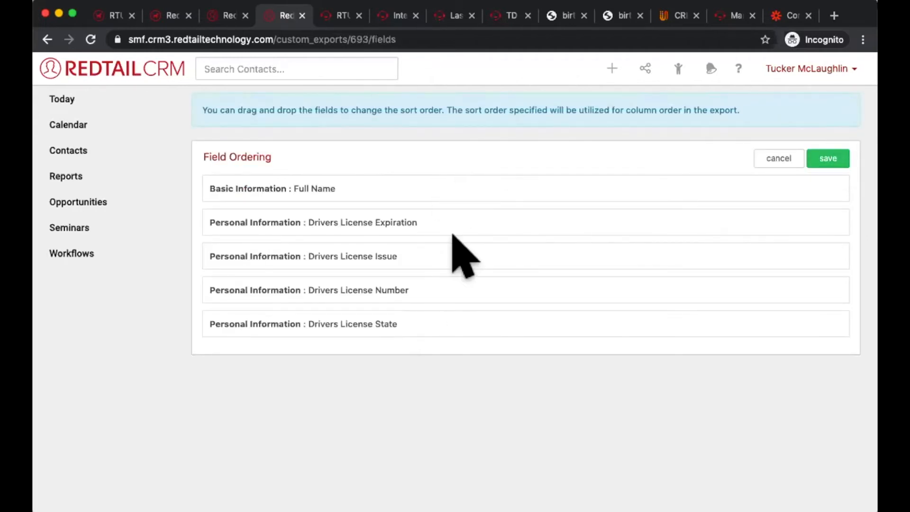
Step: Order the export fields with Drivers License Number and State directly after Full Name, and save the field order
{"action": "left_click_drag", "start_coordinate": [443, 290], "coordinate": [435, 216]}
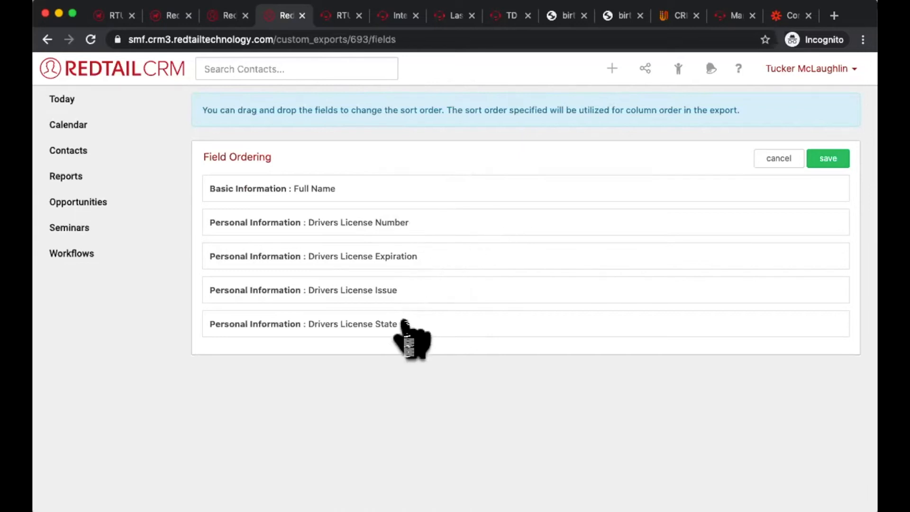
{"action": "left_click_drag", "start_coordinate": [404, 321], "coordinate": [404, 262]}
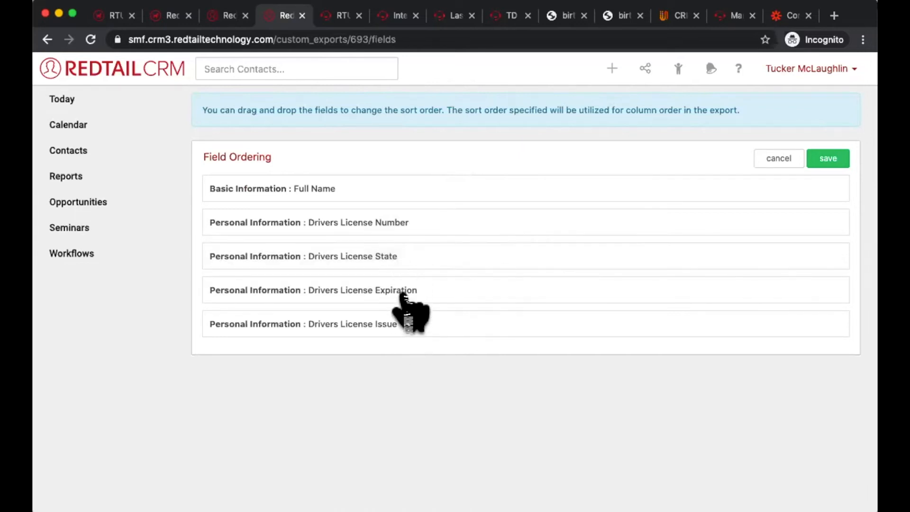
{"action": "left_click", "coordinate": [828, 160]}
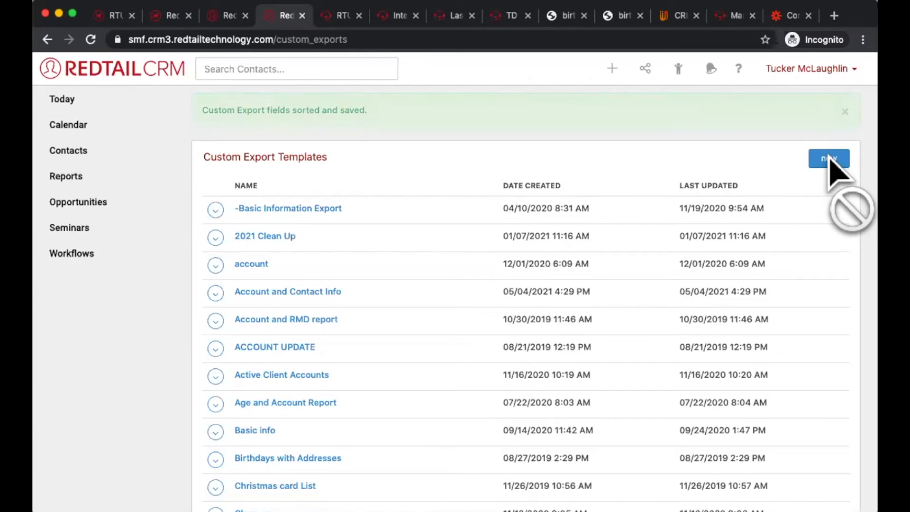
Step: Return to the account management page and point out Custom Export Templates under Manage Templates
{"action": "left_click", "coordinate": [835, 70]}
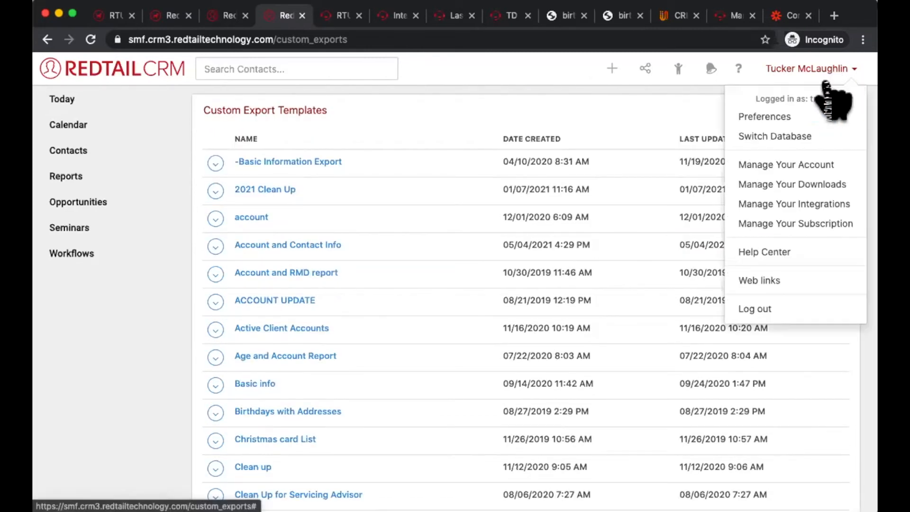
{"action": "left_click", "coordinate": [792, 165]}
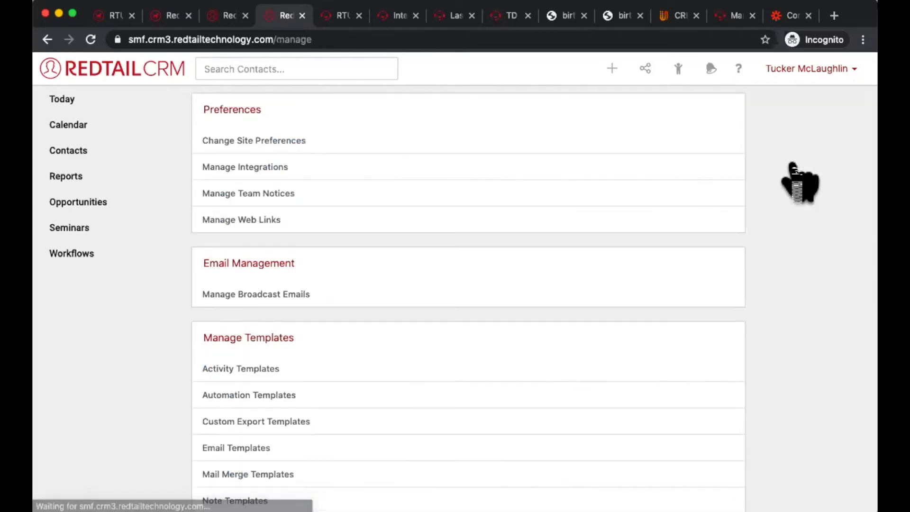
{"action": "scroll", "coordinate": [399, 379], "scroll_direction": "down", "scroll_amount": 2}
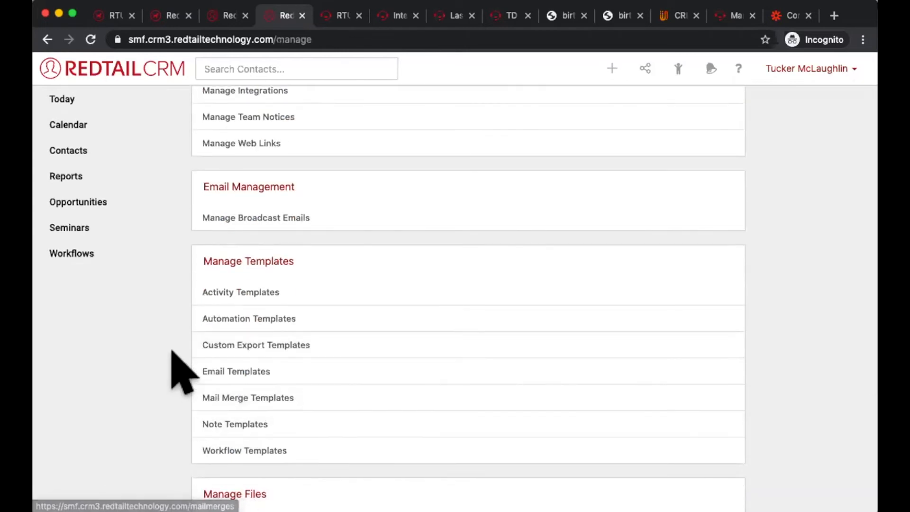
{"action": "left_click_drag", "start_coordinate": [310, 347], "coordinate": [193, 327]}
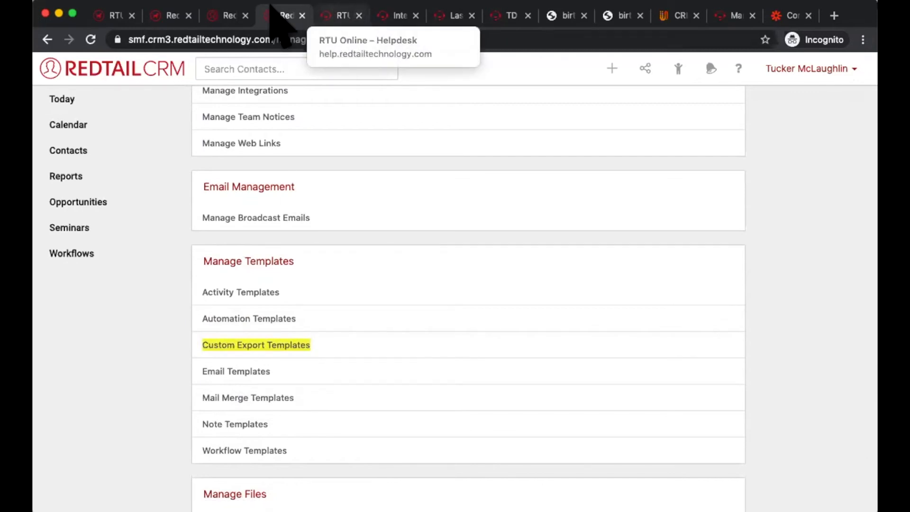
Step: Go back to the identification search results, select all listed contacts and choose Custom Exports for them
{"action": "left_click", "coordinate": [229, 16]}
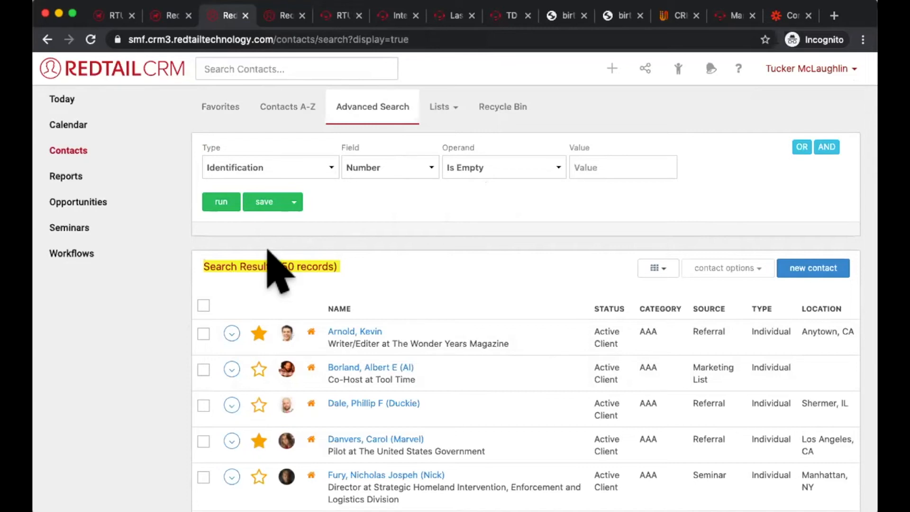
{"action": "left_click", "coordinate": [203, 306]}
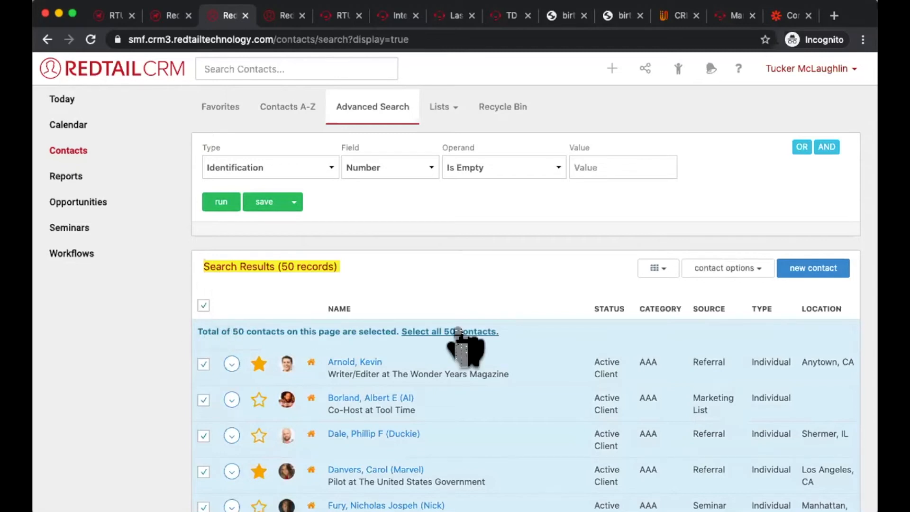
{"action": "left_click", "coordinate": [743, 269]}
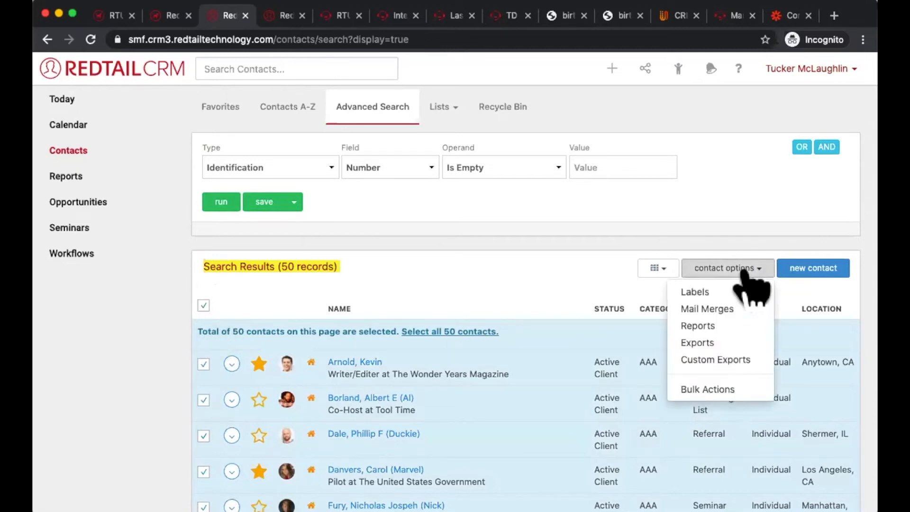
{"action": "left_click", "coordinate": [724, 358]}
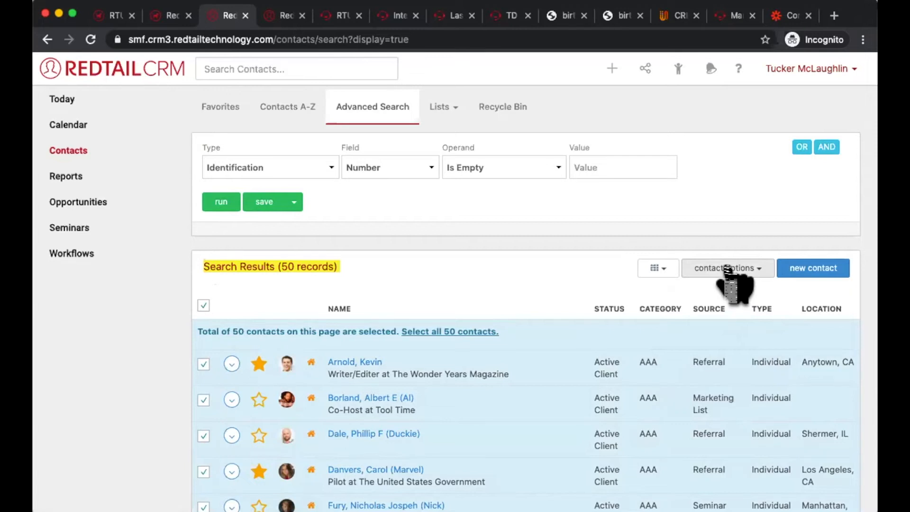
Step: Start a new advanced search with the criterion Identification, Number, Is Empty
{"action": "left_click", "coordinate": [372, 107]}
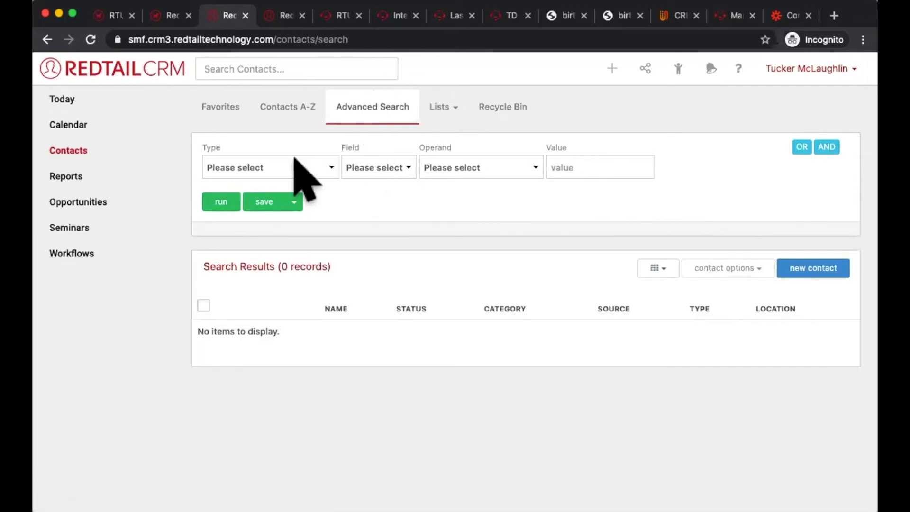
{"action": "left_click", "coordinate": [295, 166]}
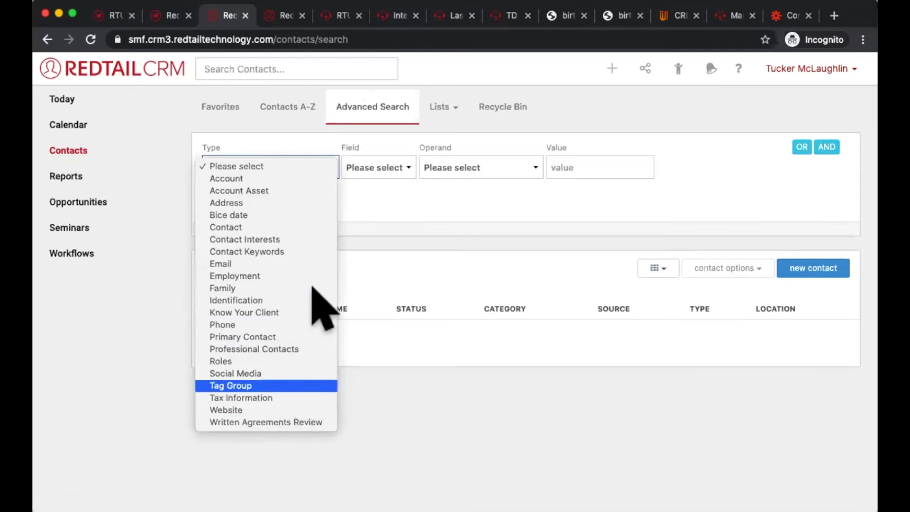
{"action": "left_click", "coordinate": [298, 300]}
{"action": "left_click", "coordinate": [389, 163]}
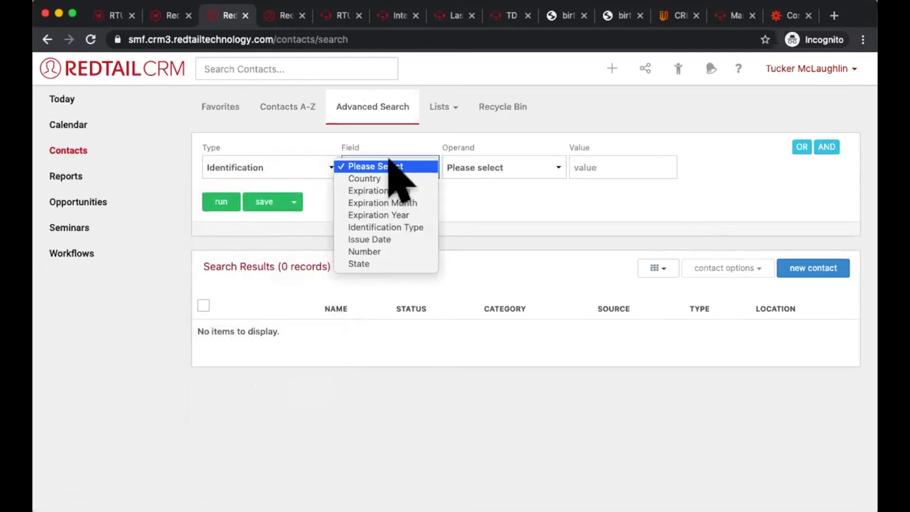
{"action": "left_click", "coordinate": [383, 251]}
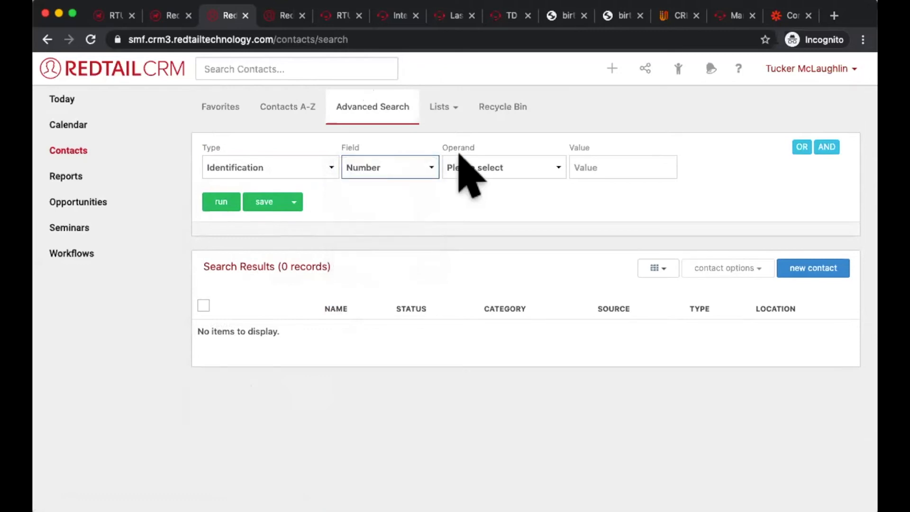
{"action": "left_click", "coordinate": [463, 163]}
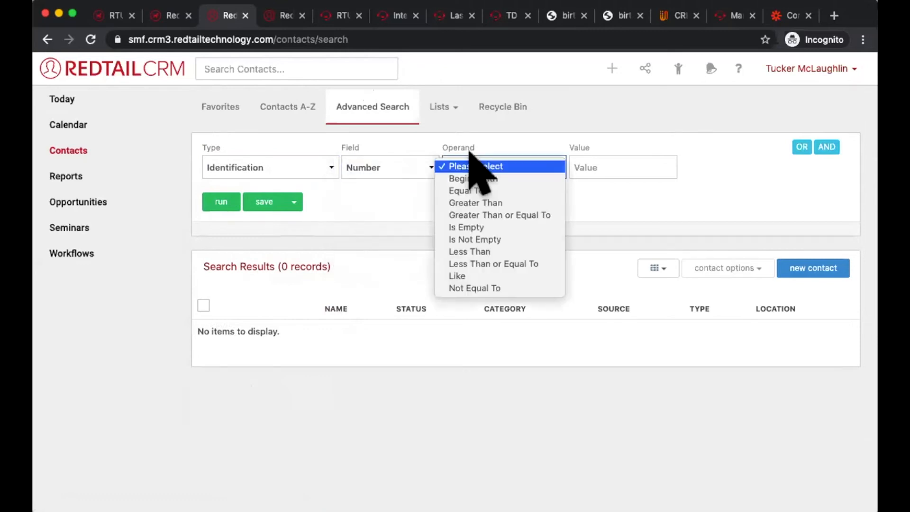
{"action": "left_click", "coordinate": [469, 227]}
Step: Add two AND criteria rows to the search and set the first one to Contact, Status, Equal To, Active Client
{"action": "left_click", "coordinate": [826, 147]}
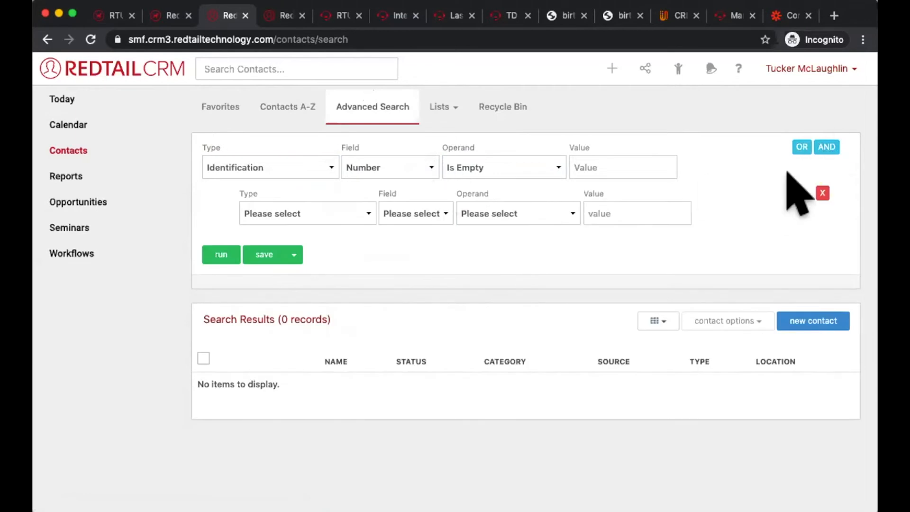
{"action": "left_click", "coordinate": [826, 147]}
{"action": "left_click", "coordinate": [344, 213]}
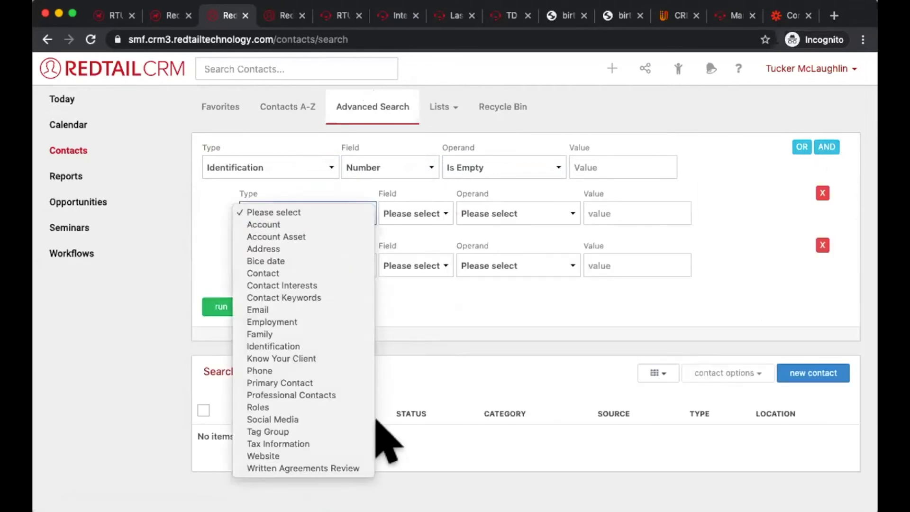
{"action": "left_click", "coordinate": [329, 272]}
{"action": "left_click", "coordinate": [394, 213]}
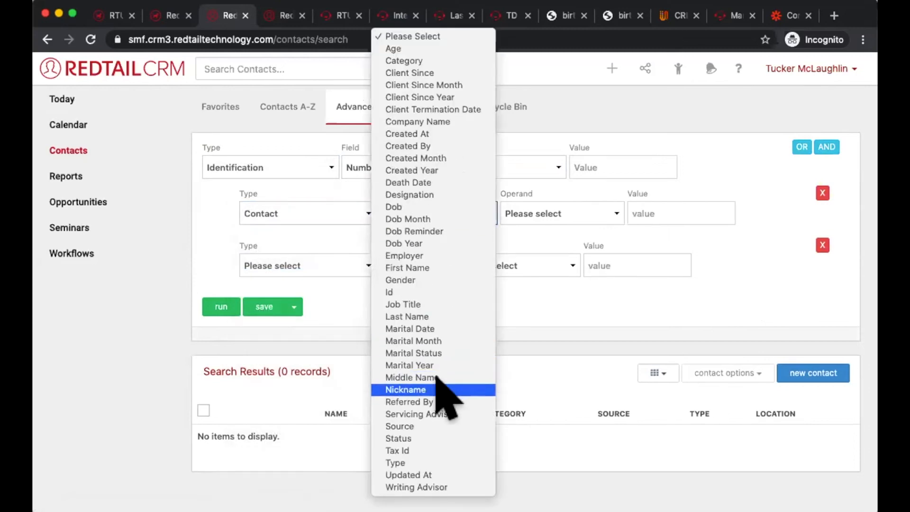
{"action": "left_click", "coordinate": [429, 438]}
{"action": "left_click", "coordinate": [521, 214]}
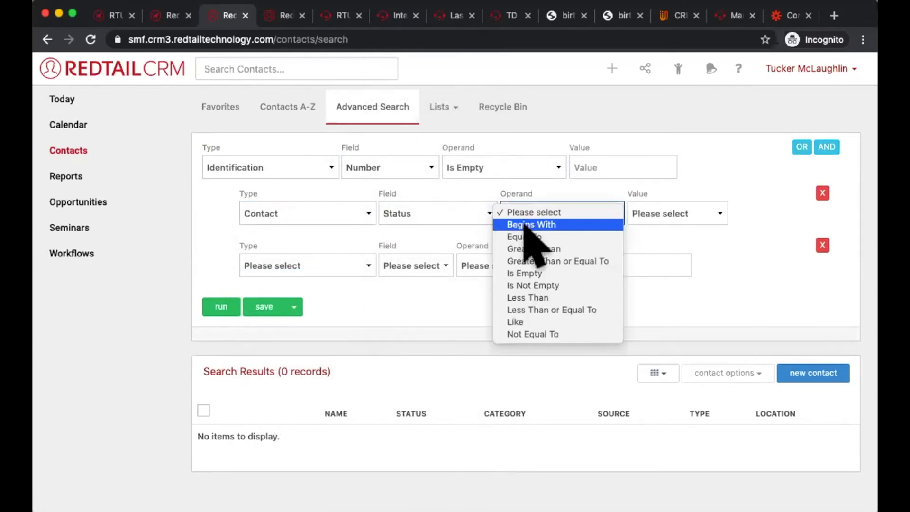
{"action": "left_click", "coordinate": [525, 236]}
{"action": "left_click", "coordinate": [652, 216]}
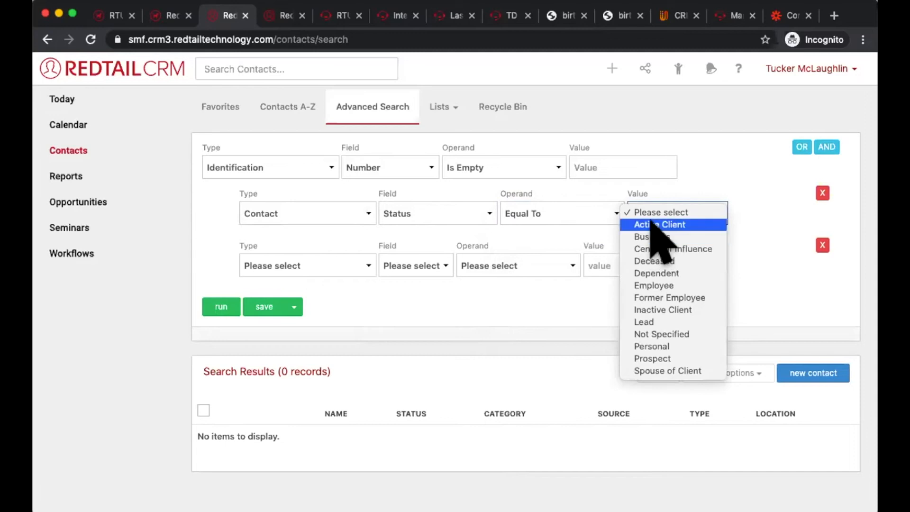
{"action": "left_click", "coordinate": [654, 225]}
Step: Set the last criteria row to Contact, Category, Equal To, AAA and run the search
{"action": "left_click", "coordinate": [275, 273]}
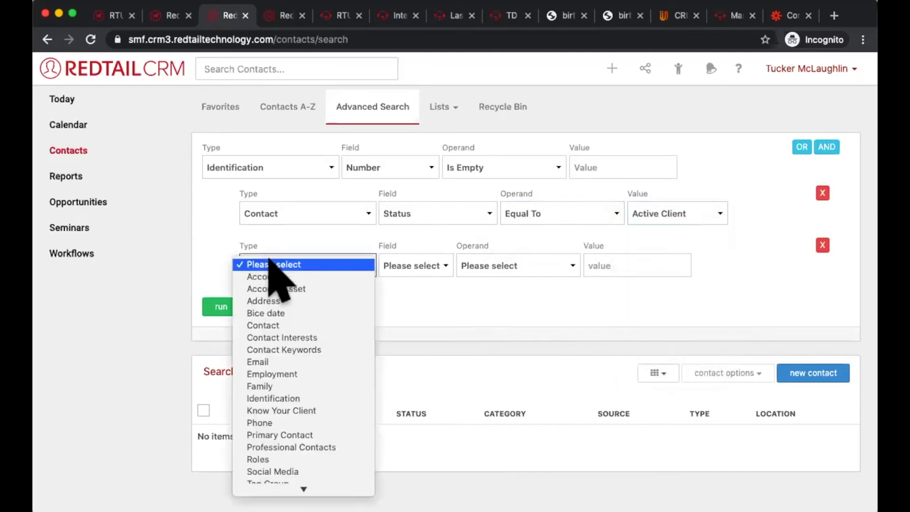
{"action": "left_click", "coordinate": [279, 326]}
{"action": "left_click", "coordinate": [420, 267]}
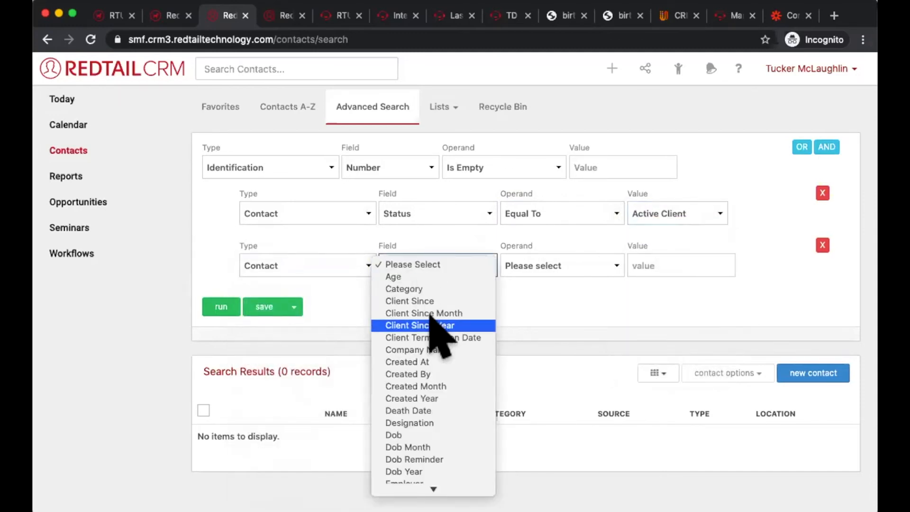
{"action": "left_click", "coordinate": [430, 288]}
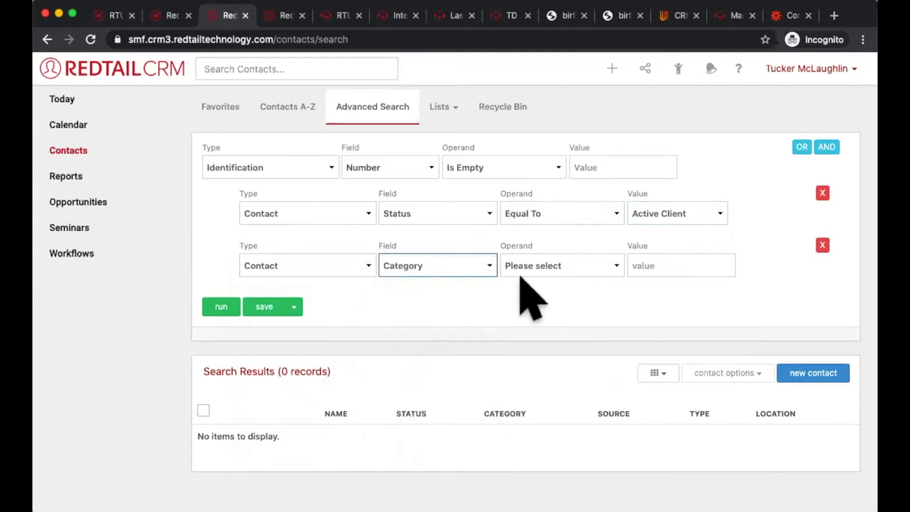
{"action": "left_click", "coordinate": [521, 271]}
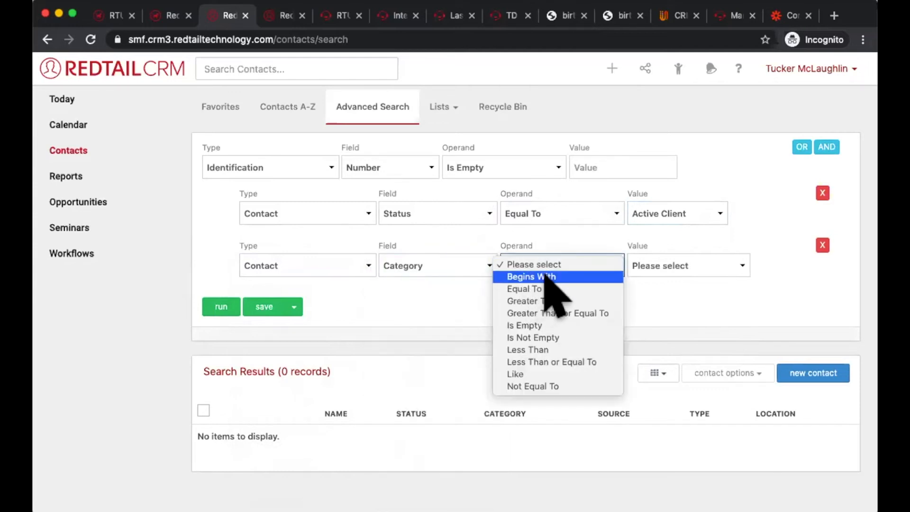
{"action": "left_click", "coordinate": [539, 287]}
{"action": "left_click", "coordinate": [694, 266]}
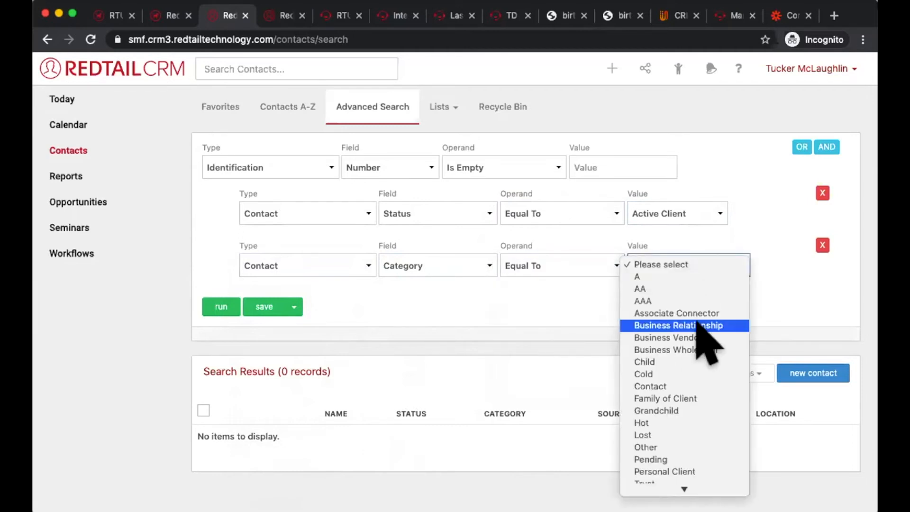
{"action": "scroll", "coordinate": [704, 328], "scroll_direction": "down", "scroll_amount": 2}
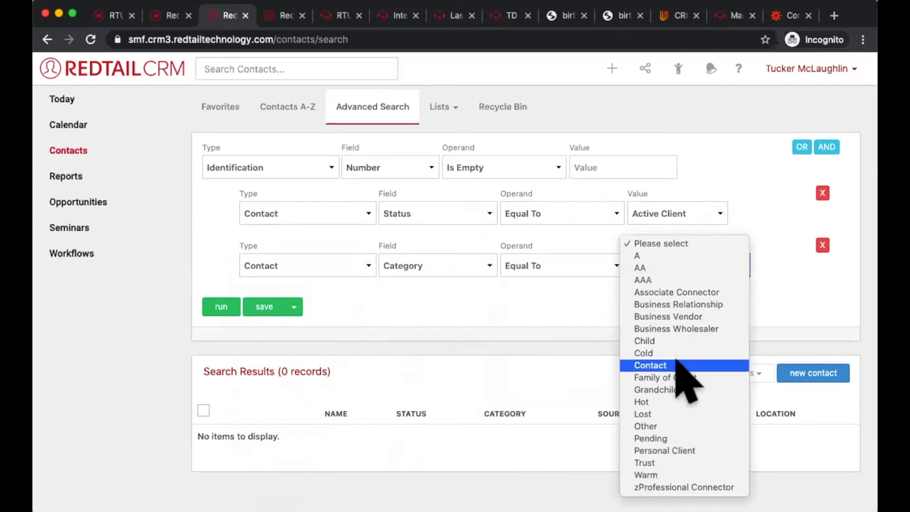
{"action": "left_click", "coordinate": [673, 280]}
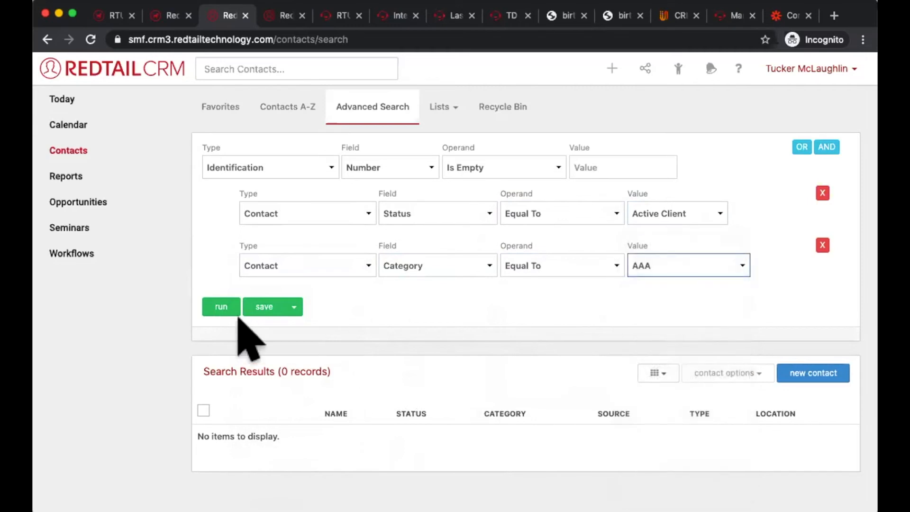
{"action": "left_click", "coordinate": [221, 307]}
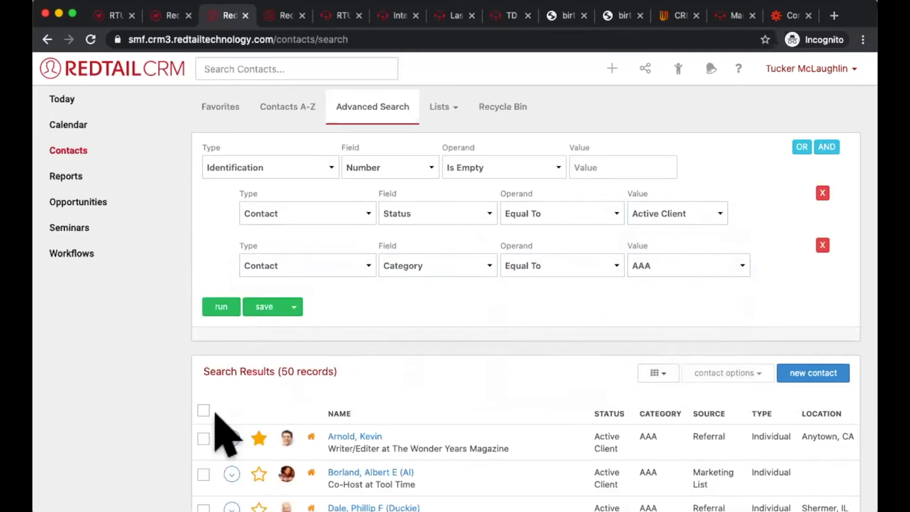
Step: Select all contacts in the search results and run a custom export for them with the "ID Number update" template
{"action": "left_click", "coordinate": [203, 410]}
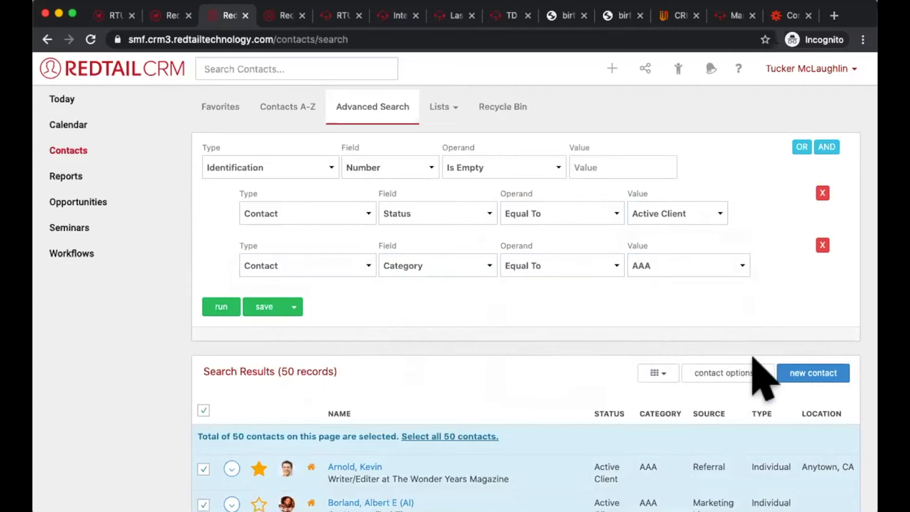
{"action": "left_click", "coordinate": [751, 374]}
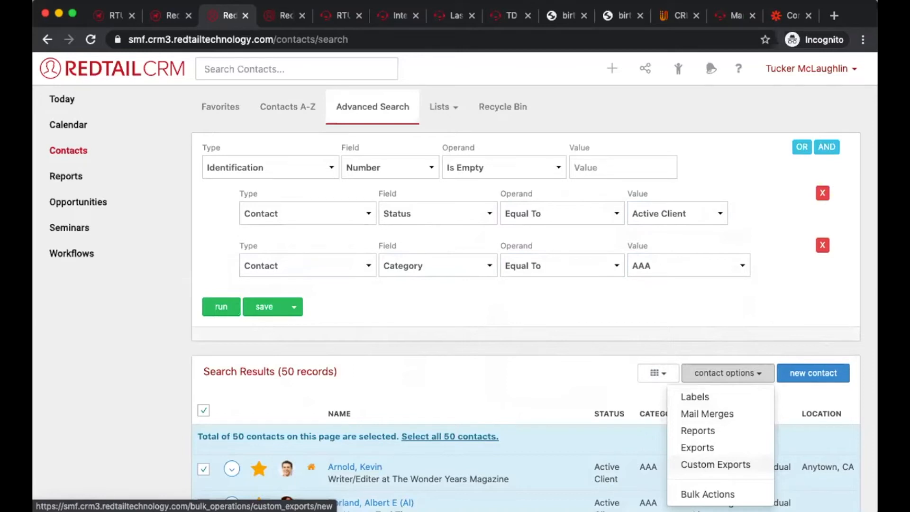
{"action": "left_click", "coordinate": [715, 464]}
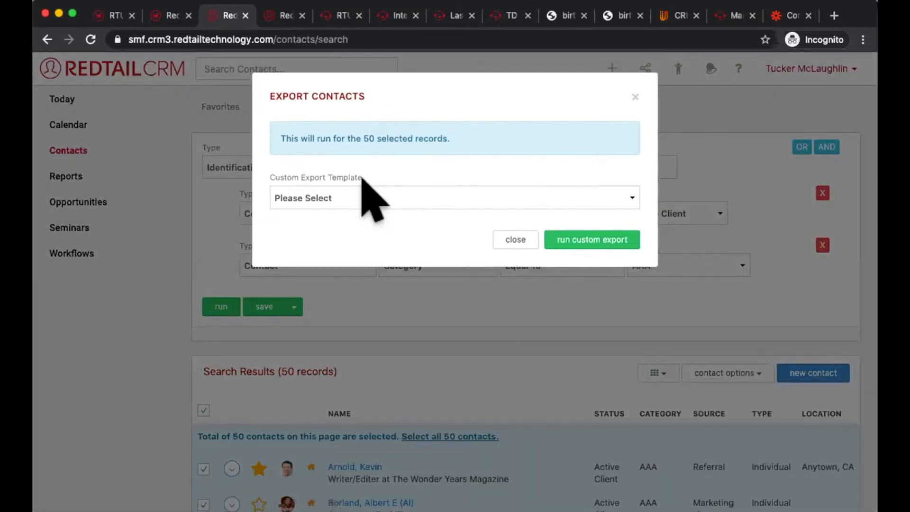
{"action": "left_click", "coordinate": [362, 199]}
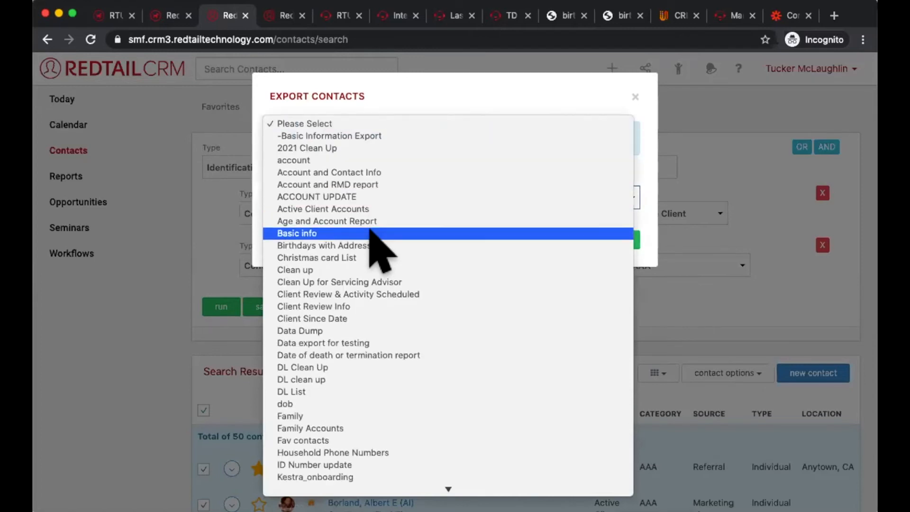
{"action": "scroll", "coordinate": [370, 231], "scroll_direction": "down", "scroll_amount": 2}
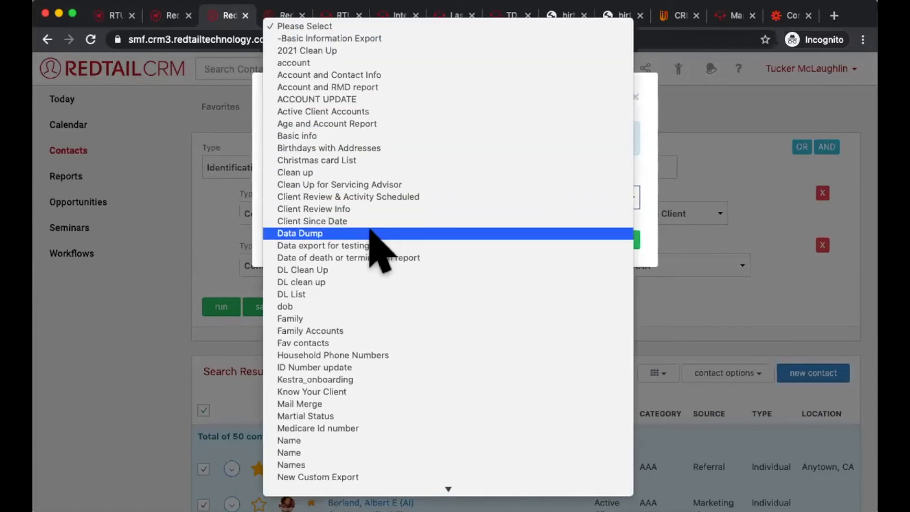
{"action": "scroll", "coordinate": [372, 234], "scroll_direction": "down", "scroll_amount": 2}
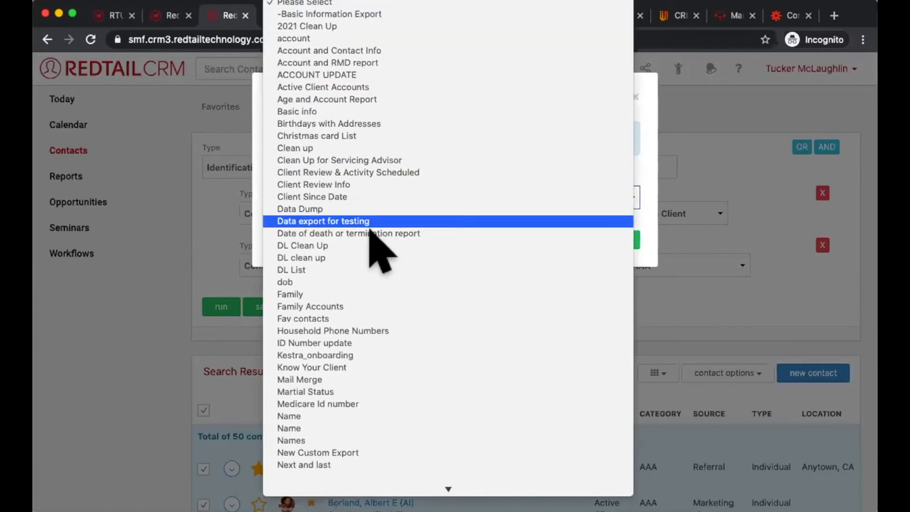
{"action": "left_click", "coordinate": [360, 343]}
{"action": "left_click", "coordinate": [579, 237]}
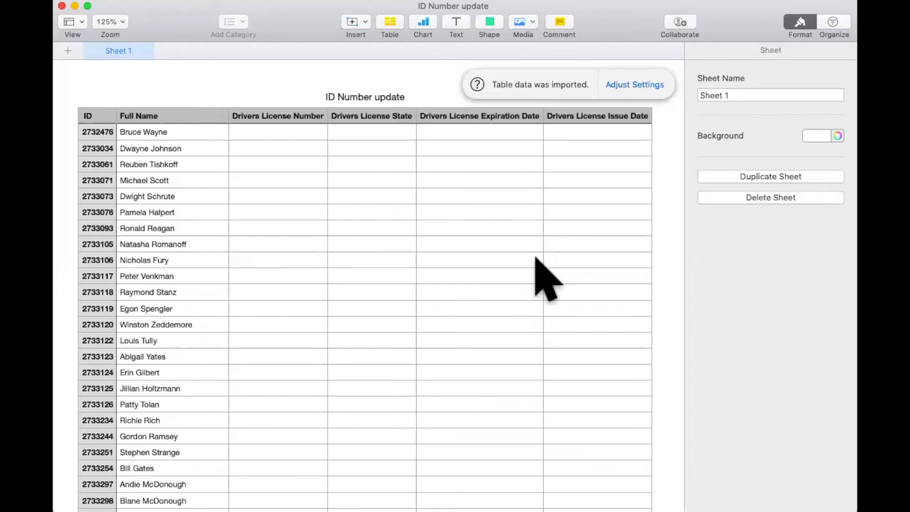
Step: In the exported spreadsheet, enter the first contact's driver's license number, state CA, expiration date 3/2035 and issue date 3/2020
{"action": "double_click", "coordinate": [265, 132]}
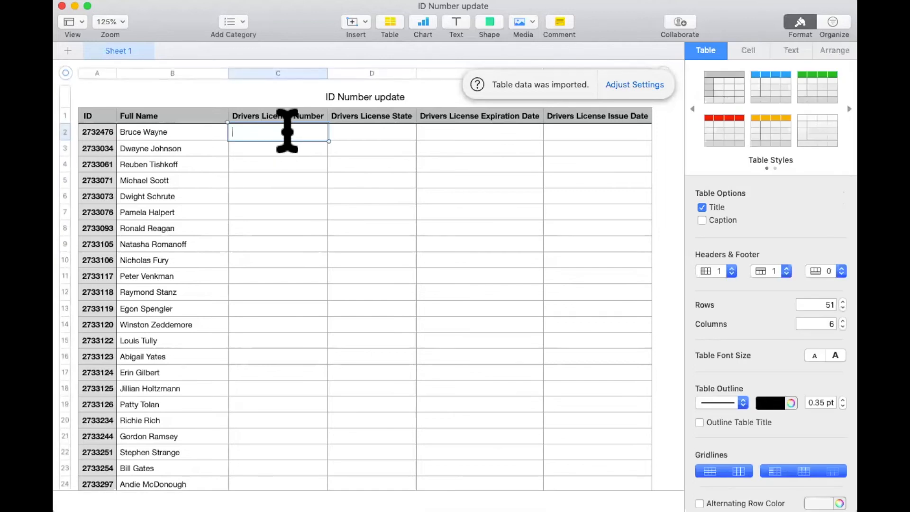
{"action": "key", "text": "Tab"}
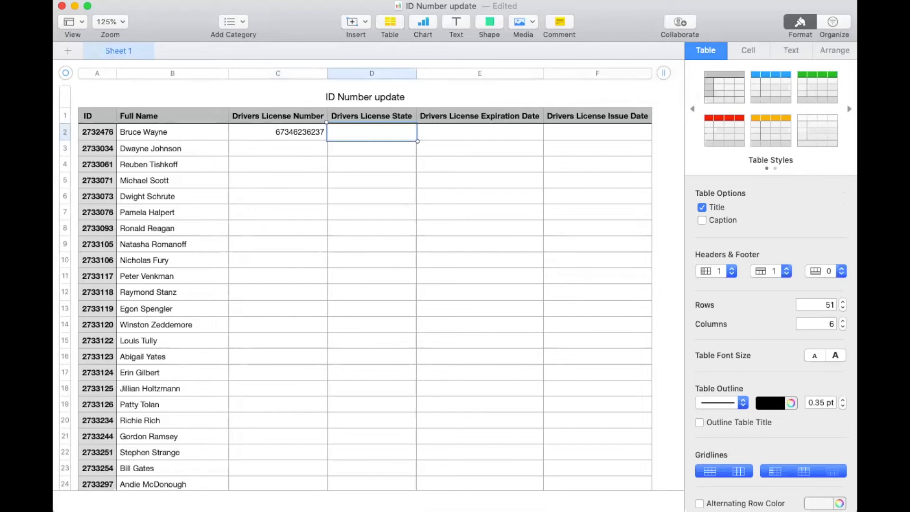
{"action": "key", "text": "Tab"}
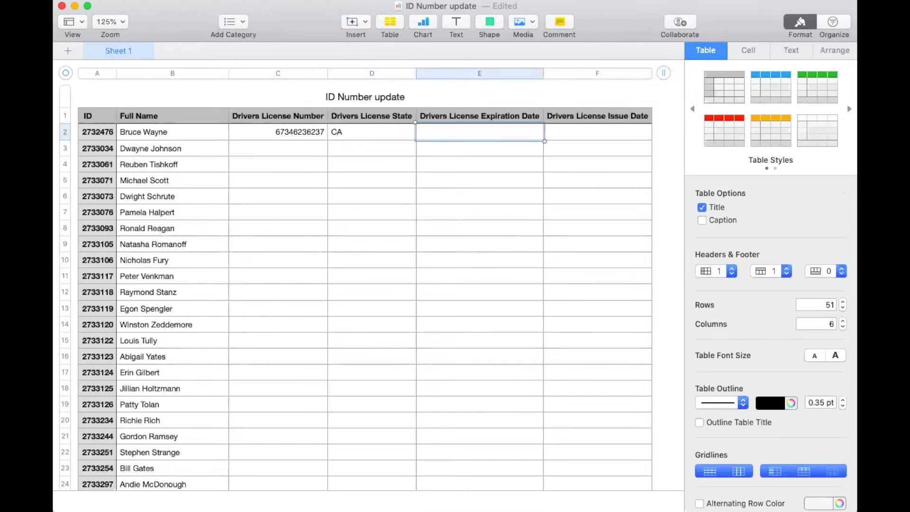
{"action": "key", "text": "Tab"}
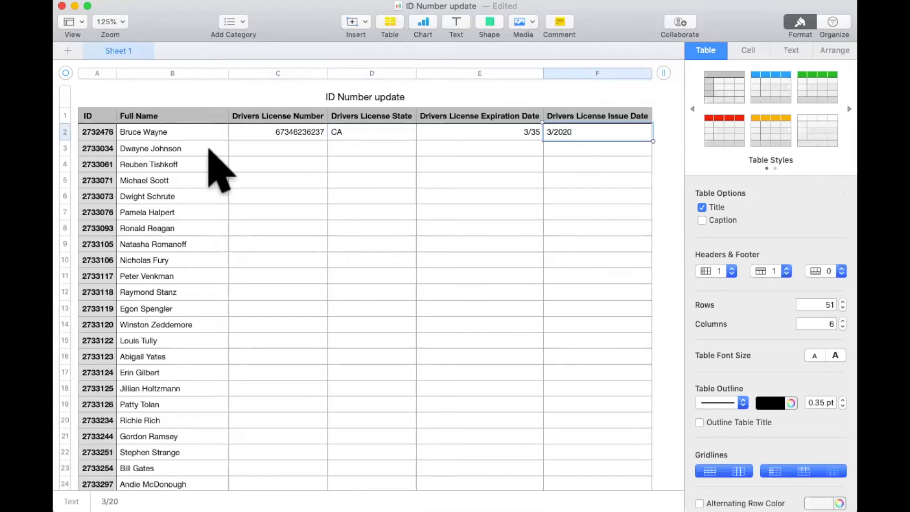
{"action": "left_click", "coordinate": [258, 150]}
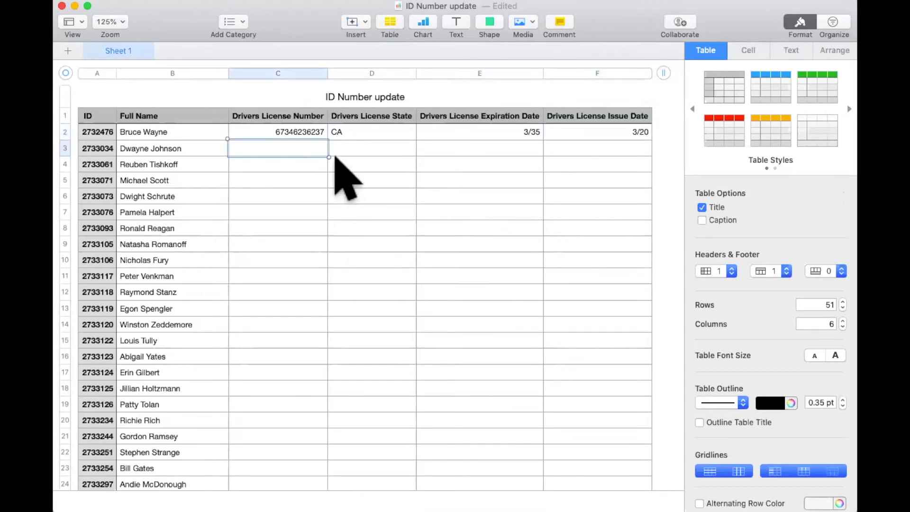
{"action": "type", "text": "27er7ew7198we"}
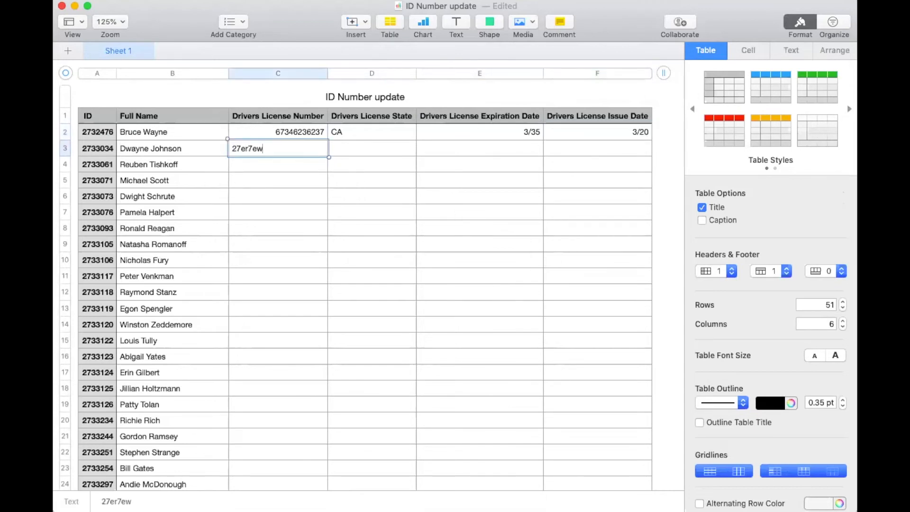
{"action": "key", "text": "BackSpace"}
{"action": "key", "text": "BackSpace"}
{"action": "key", "text": "BackSpace"}
{"action": "key", "text": "BackSpace"}
{"action": "key", "text": "BackSpace"}
{"action": "key", "text": "BackSpace"}
{"action": "key", "text": "BackSpace"}
{"action": "key", "text": "BackSpace"}
{"action": "key", "text": "BackSpace"}
{"action": "key", "text": "BackSpace"}
{"action": "key", "text": "BackSpace"}
{"action": "key", "text": "BackSpace"}
{"action": "key", "text": "BackSpace"}
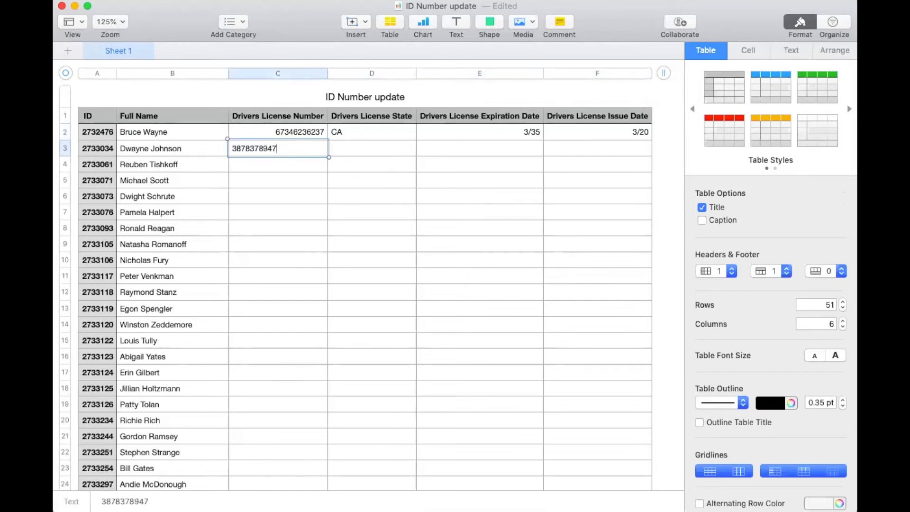
Step: Enter driver's license numbers for the next eleven contacts in the spreadsheet, rows 3 to 13
{"action": "key", "text": "Return"}
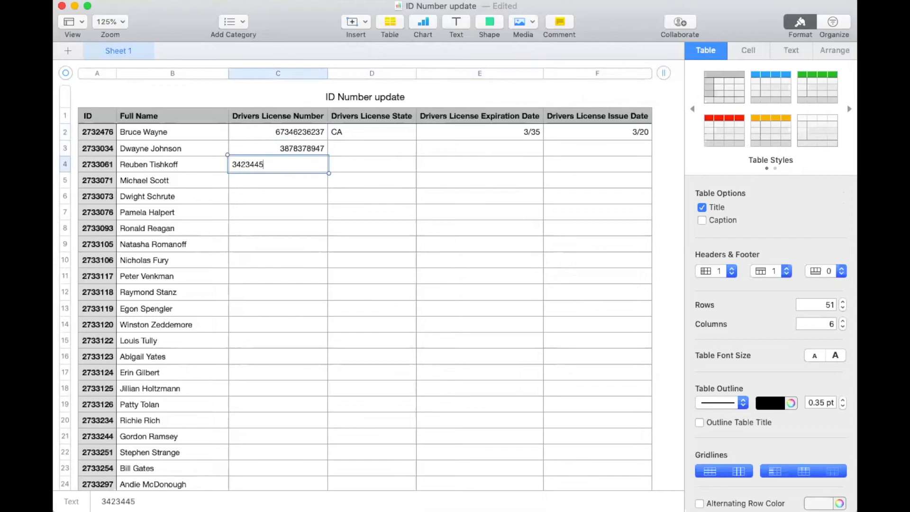
{"action": "key", "text": "Return"}
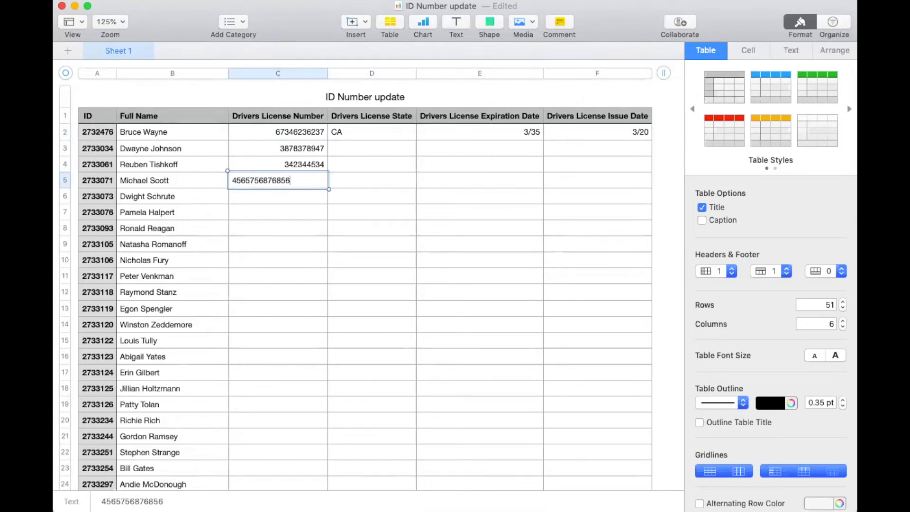
{"action": "key", "text": "Return"}
{"action": "key", "text": "Return"}
{"action": "key", "text": "Return"}
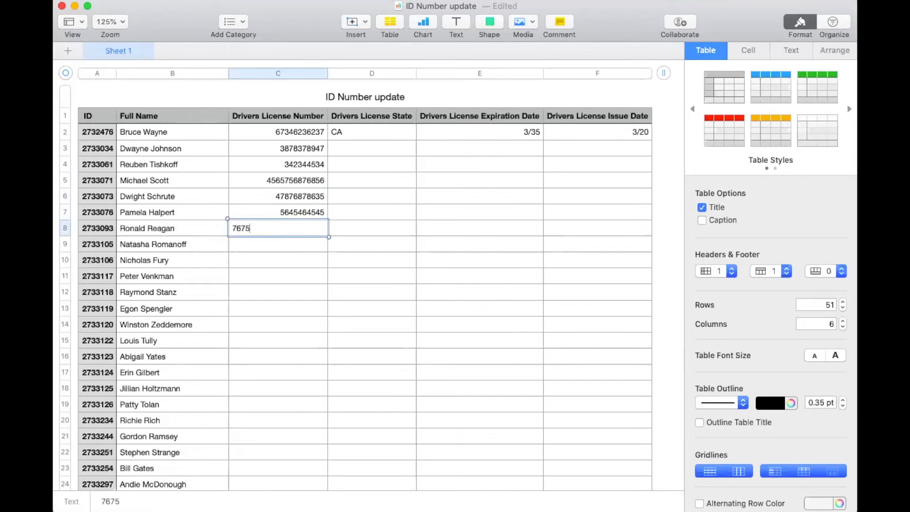
{"action": "key", "text": "Return"}
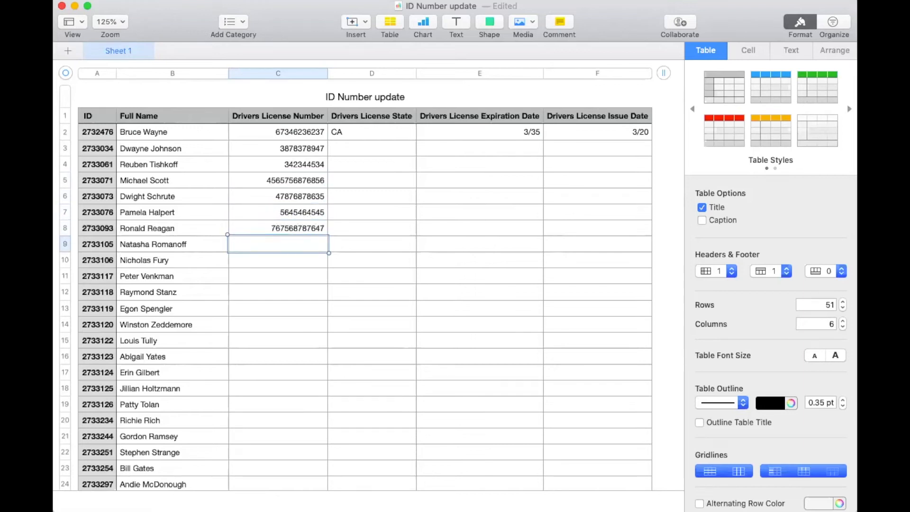
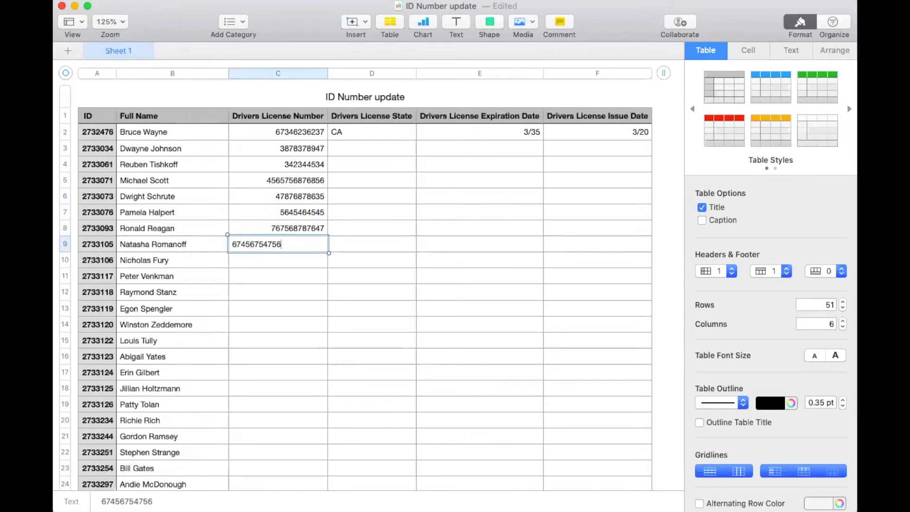
{"action": "key", "text": "Return"}
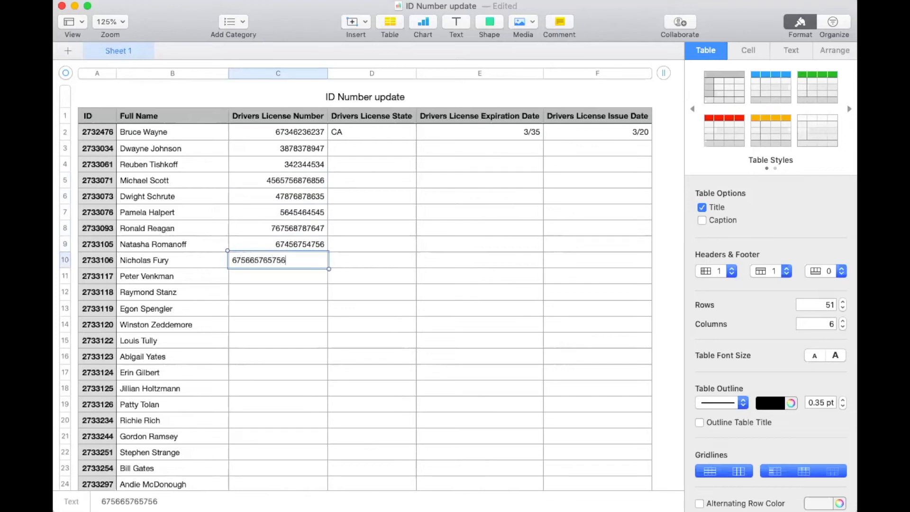
{"action": "key", "text": "Return"}
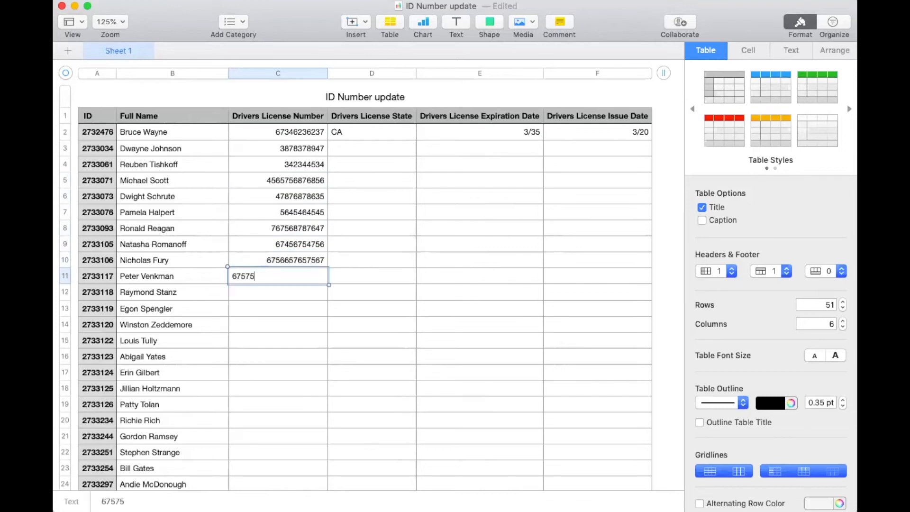
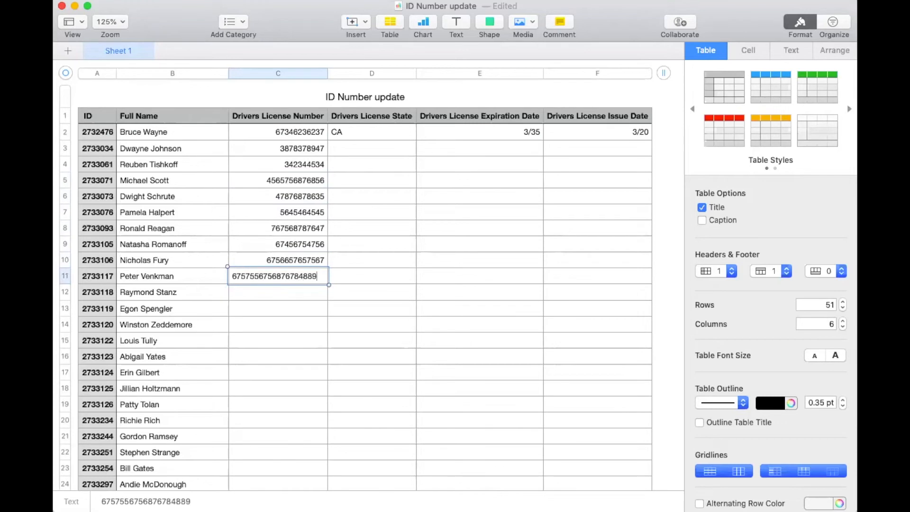
{"action": "key", "text": "Return"}
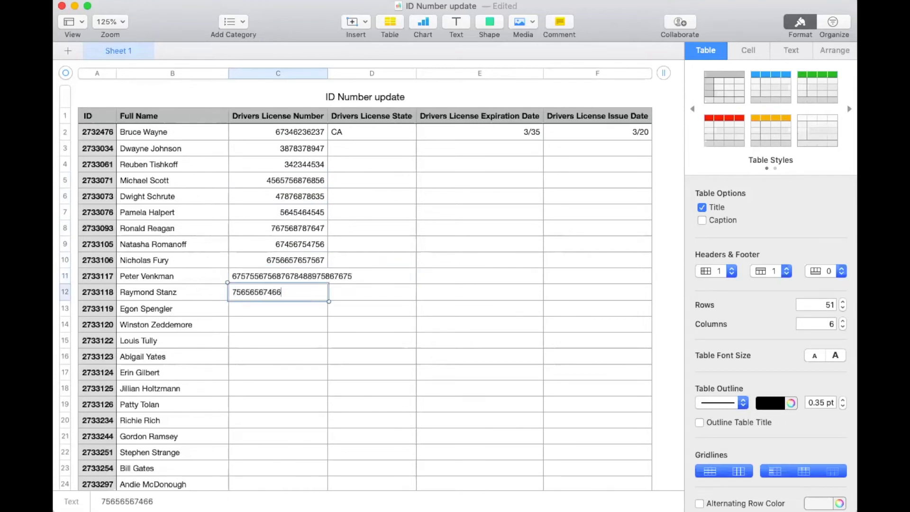
{"action": "key", "text": "Return"}
{"action": "key", "text": "Return"}
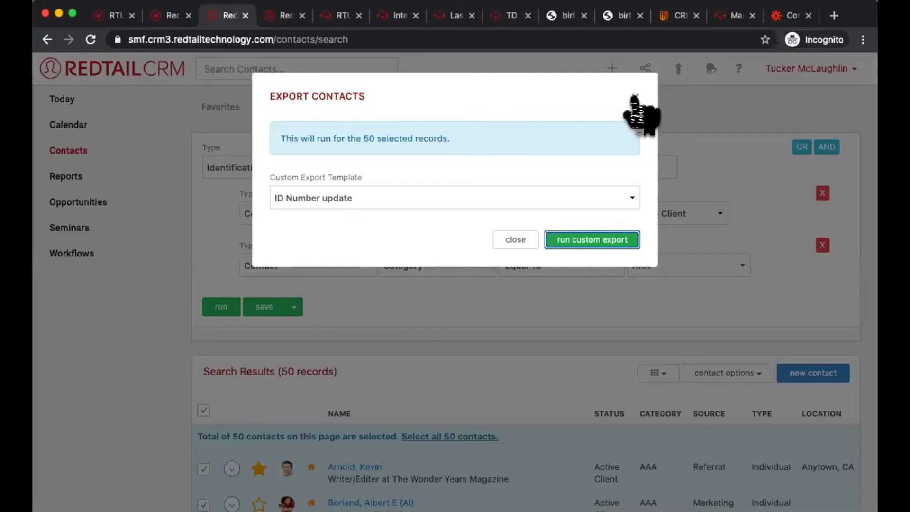
Step: Switch to Redtail CRM and start a help ticket with the description "Requesting secure link for excel upload"
{"action": "left_click", "coordinate": [634, 97]}
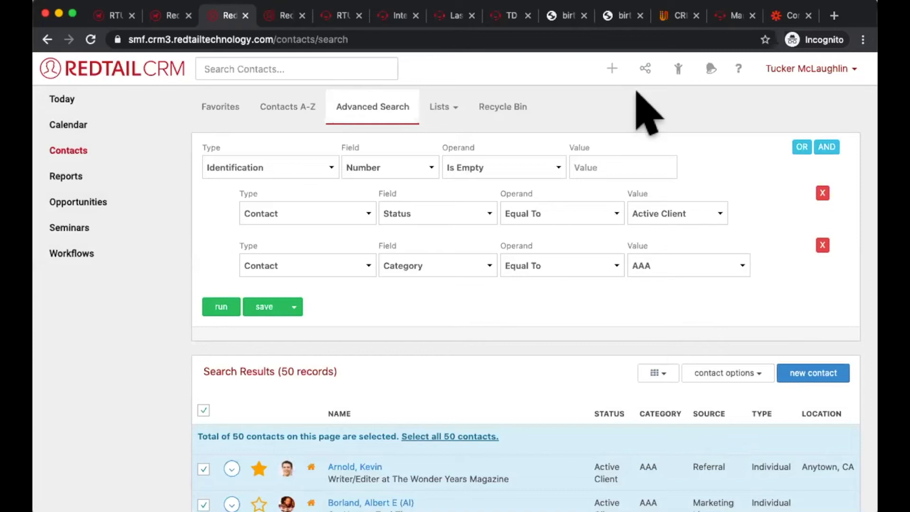
{"action": "left_click", "coordinate": [738, 70]}
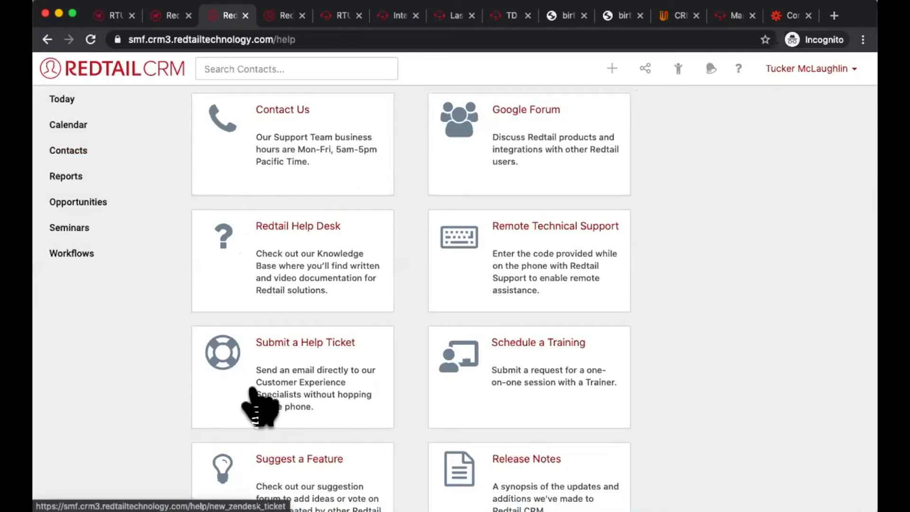
{"action": "left_click", "coordinate": [260, 407]}
{"action": "left_click", "coordinate": [312, 229]}
{"action": "type", "text": "R"}
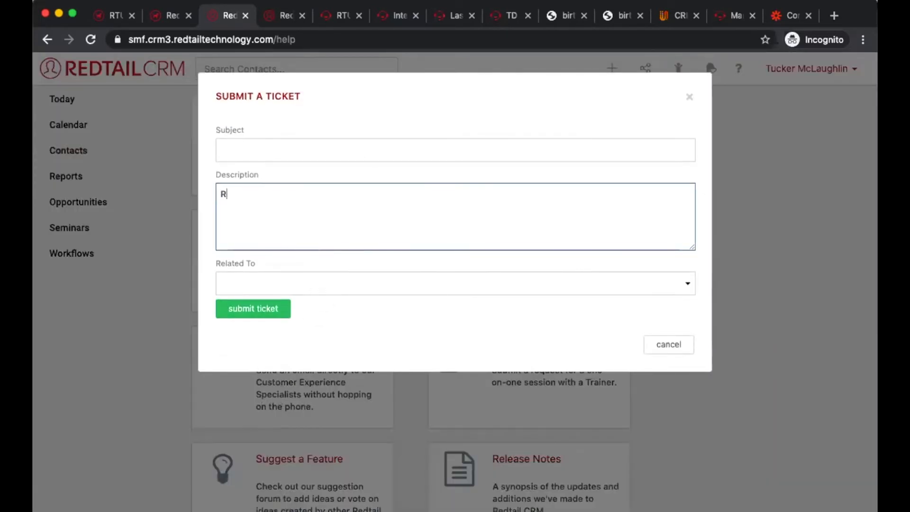
{"action": "type", "text": "equesting secu"}
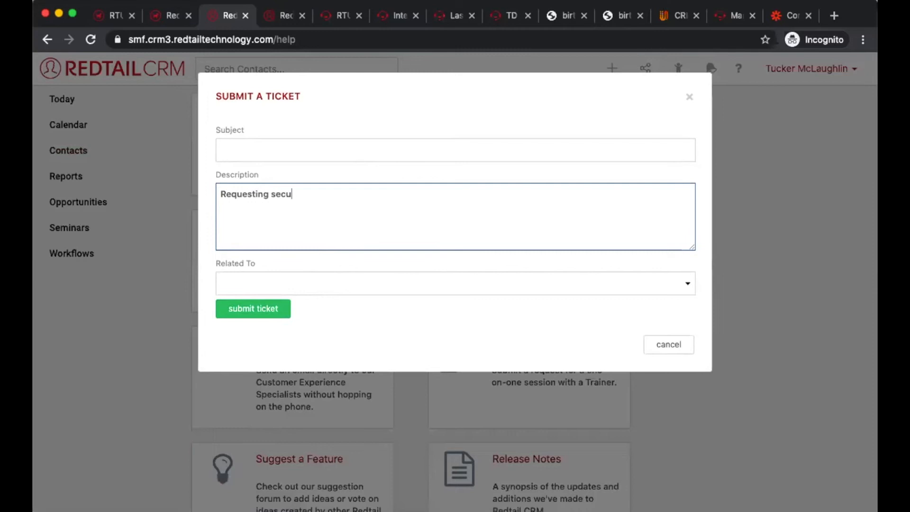
{"action": "type", "text": "re linkefor excel i"}
{"action": "type", "text": "p"}
{"action": "key", "text": "BackSpace"}
{"action": "key", "text": "BackSpace"}
{"action": "type", "text": "upload"}
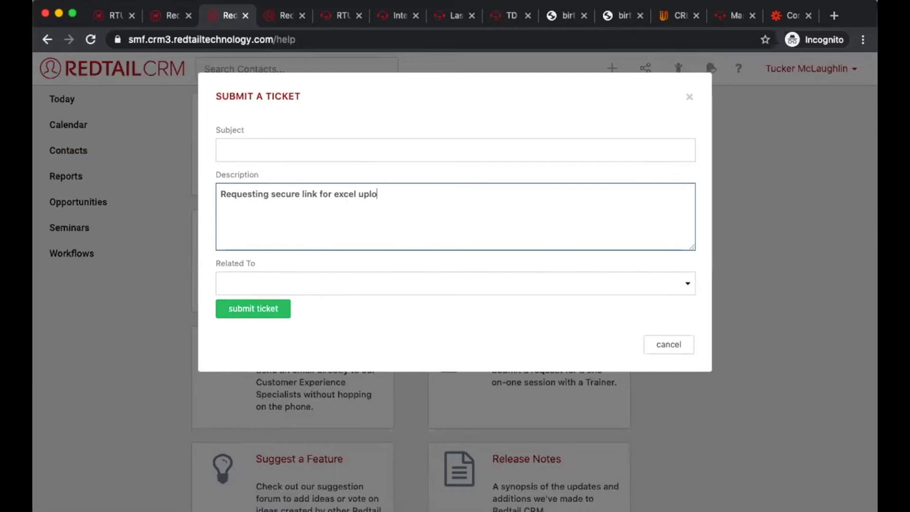
Step: Clear the ticket's description, restore the text and close the ticket form without submitting it
{"action": "key", "text": "super+a"}
{"action": "key", "text": "BackSpace"}
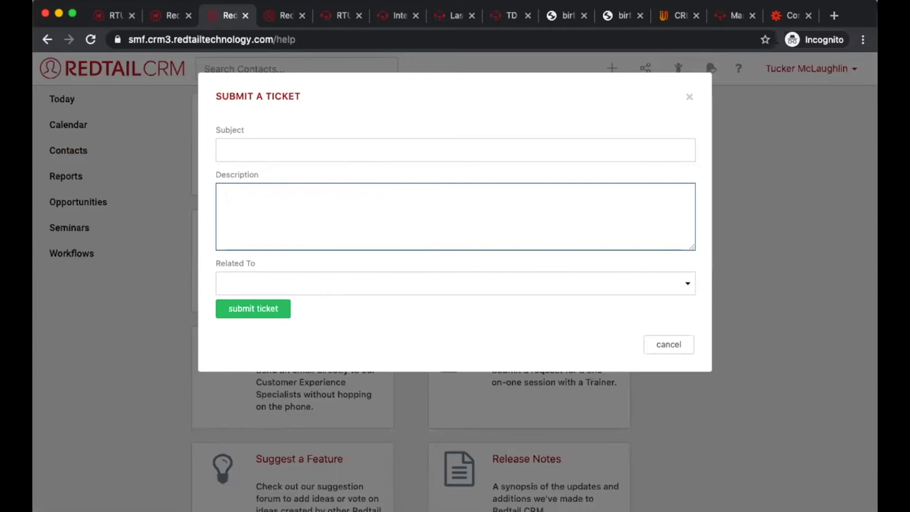
{"action": "key", "text": "super+z"}
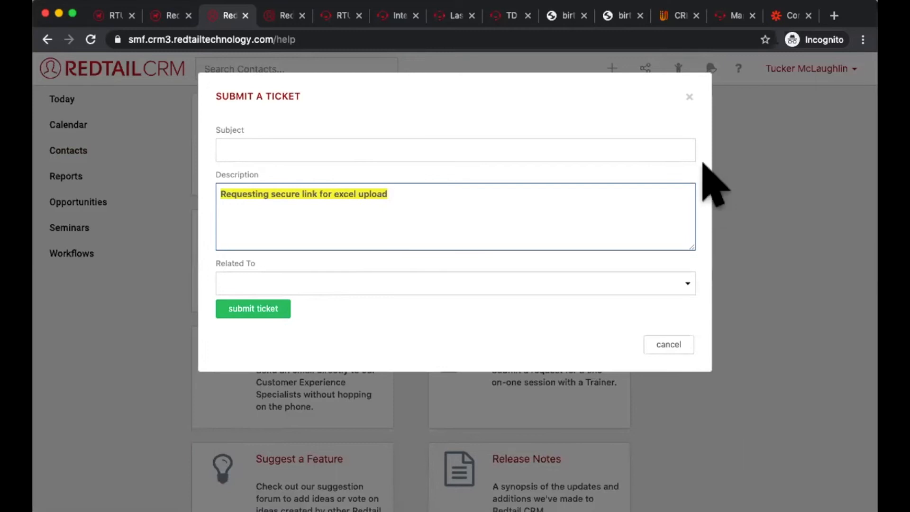
{"action": "left_click", "coordinate": [690, 97]}
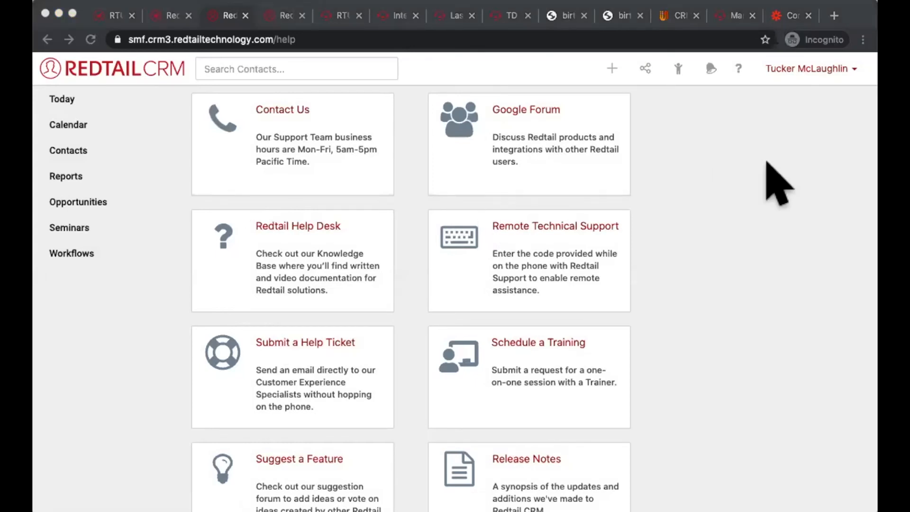
{"action": "left_click", "coordinate": [743, 445]}
{"action": "left_click", "coordinate": [783, 340]}
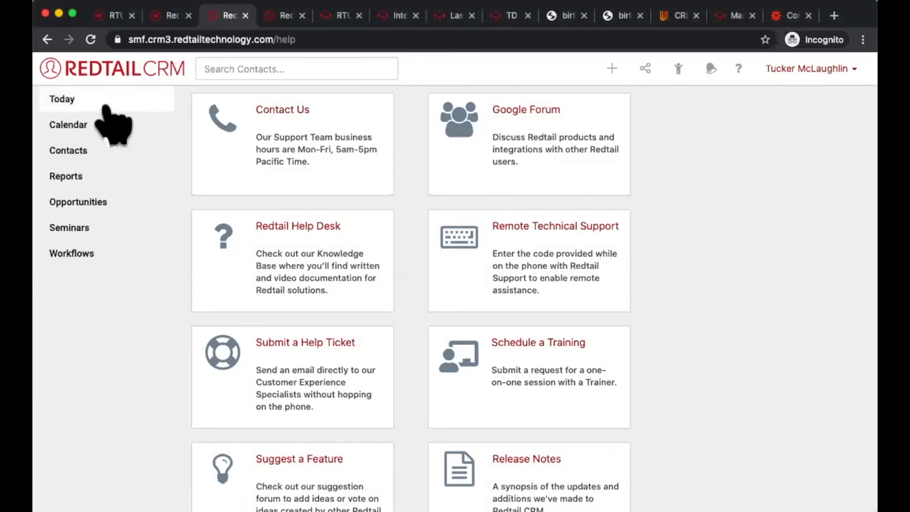
Step: Start a new advanced contact search with the criteria Contact, Category, Is Empty and run it
{"action": "left_click", "coordinate": [89, 150]}
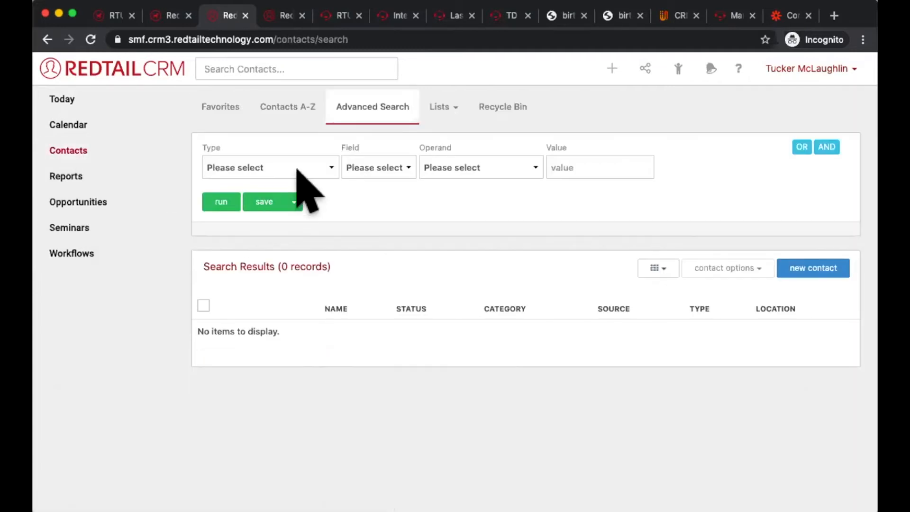
{"action": "left_click", "coordinate": [298, 171]}
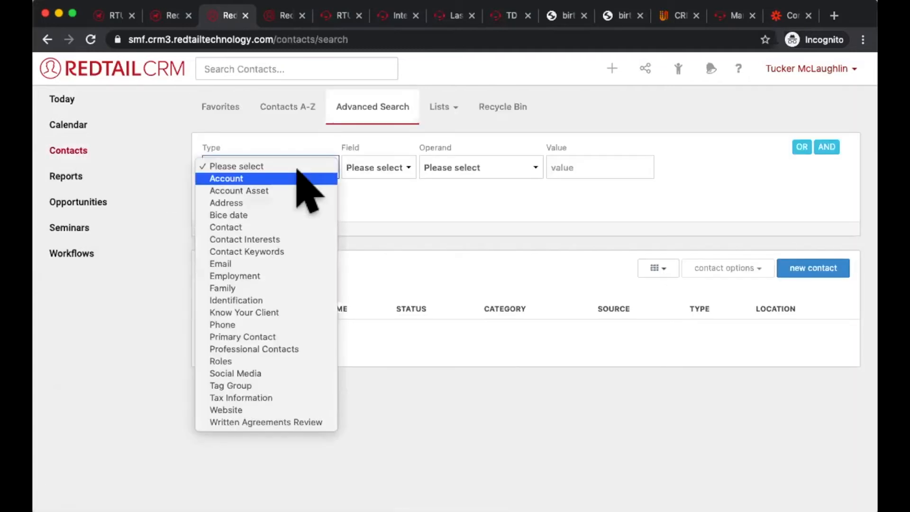
{"action": "left_click", "coordinate": [291, 216]}
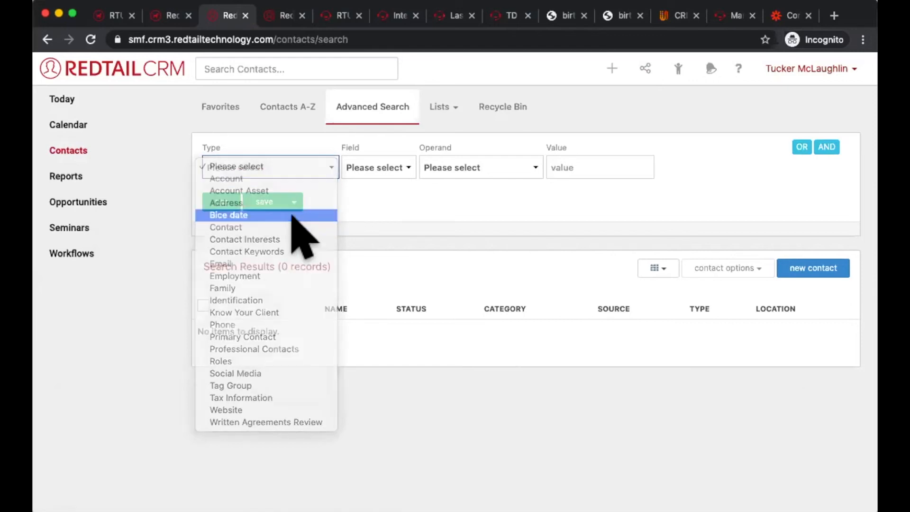
{"action": "left_click", "coordinate": [262, 167]}
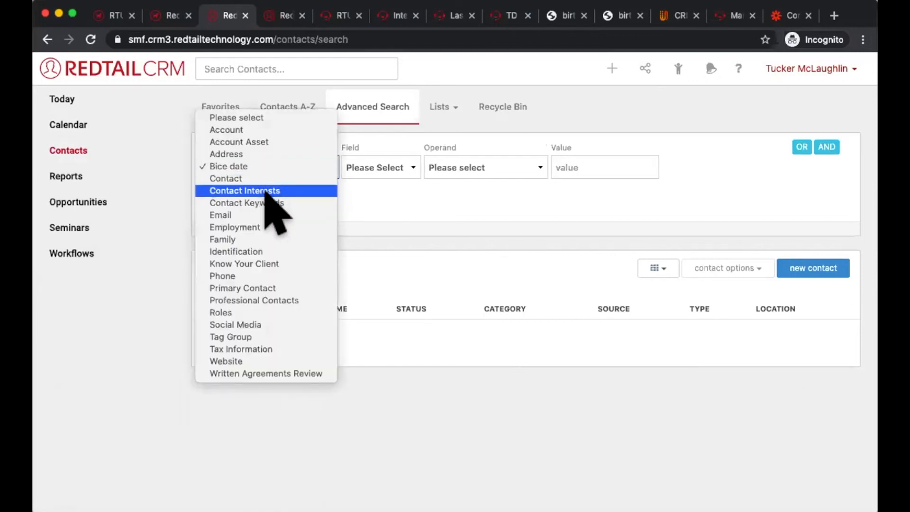
{"action": "left_click", "coordinate": [263, 178]}
{"action": "left_click", "coordinate": [375, 168]}
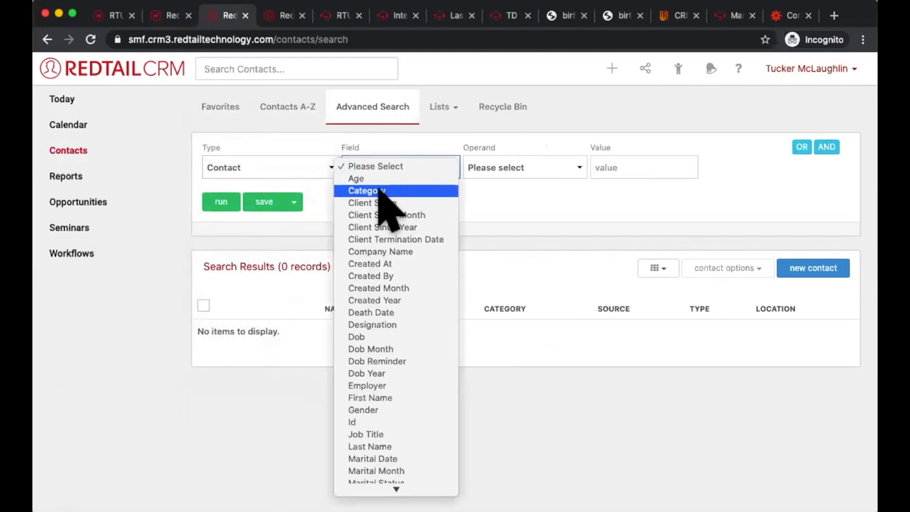
{"action": "left_click", "coordinate": [386, 190]}
{"action": "left_click", "coordinate": [498, 166]}
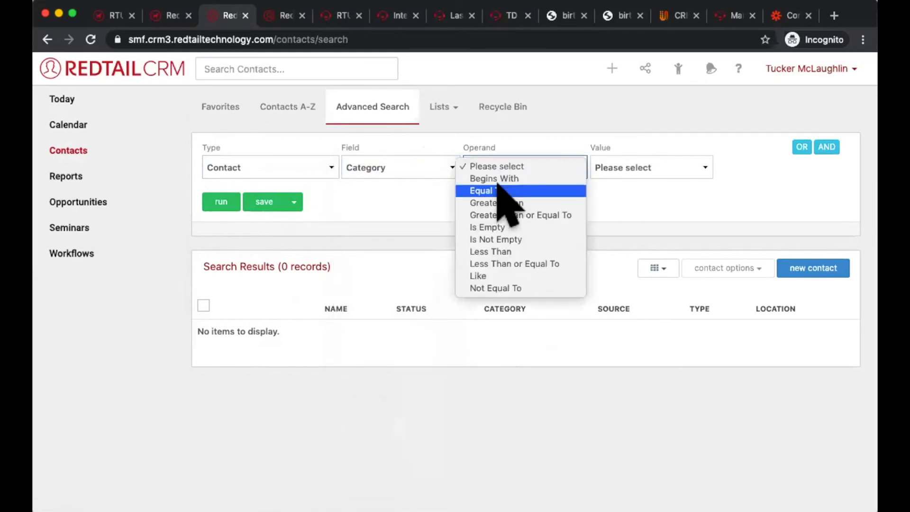
{"action": "left_click", "coordinate": [491, 227]}
{"action": "left_click", "coordinate": [225, 199]}
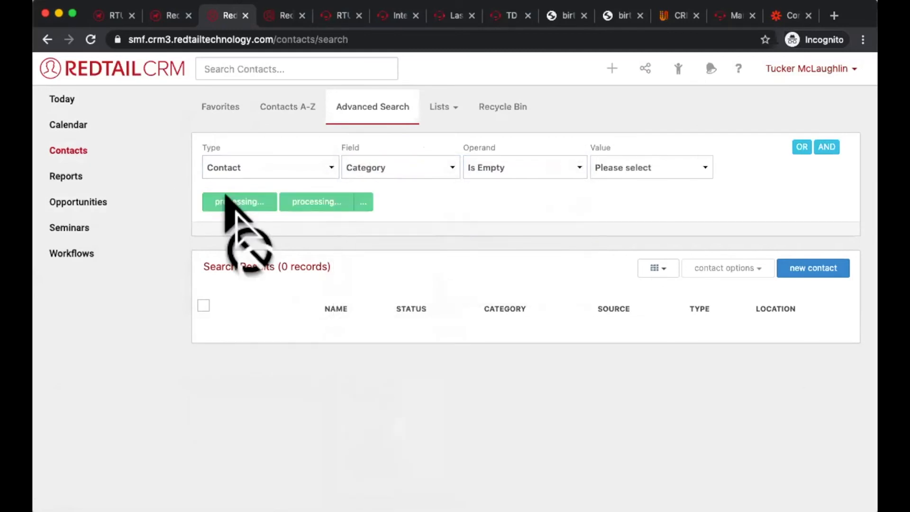
Step: Select all contacts across every page of the search results and open the bulk actions for them
{"action": "scroll", "coordinate": [325, 335], "scroll_direction": "down", "scroll_amount": 2}
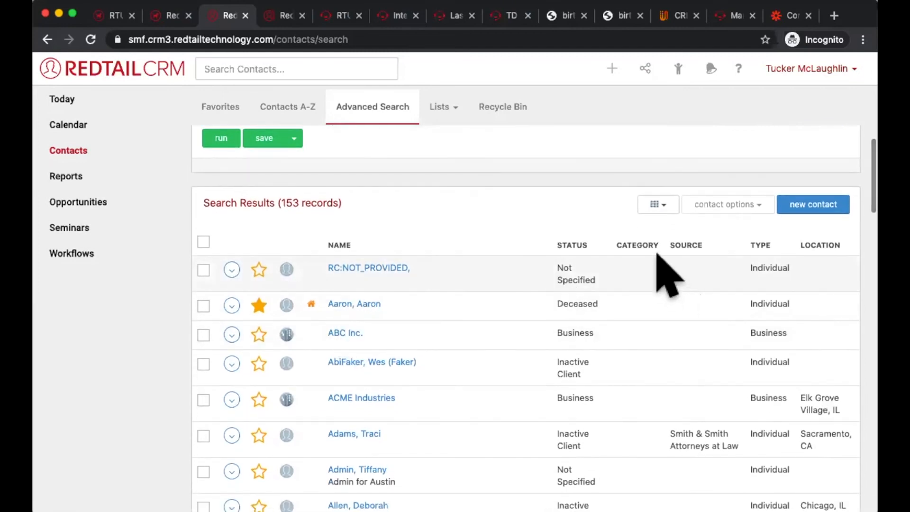
{"action": "scroll", "coordinate": [657, 254], "scroll_direction": "down", "scroll_amount": 10}
{"action": "scroll", "coordinate": [686, 364], "scroll_direction": "down", "scroll_amount": 15}
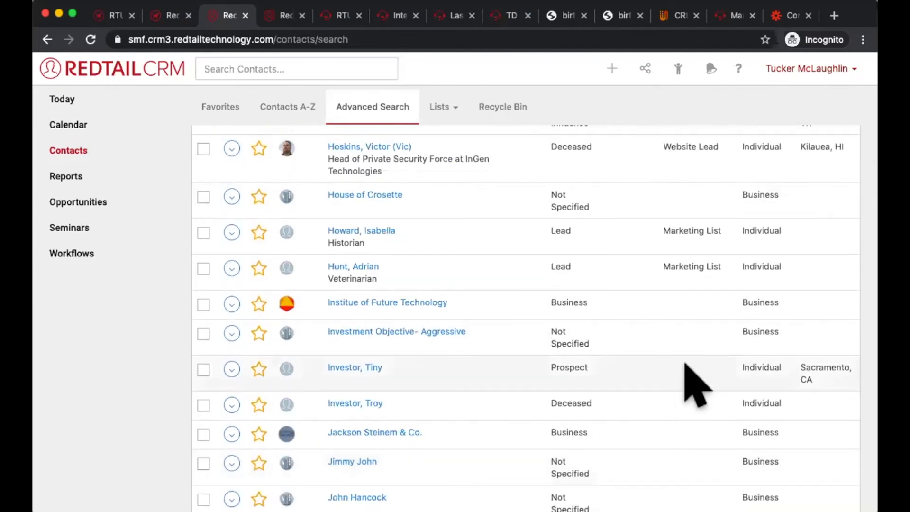
{"action": "scroll", "coordinate": [692, 377], "scroll_direction": "up", "scroll_amount": 20}
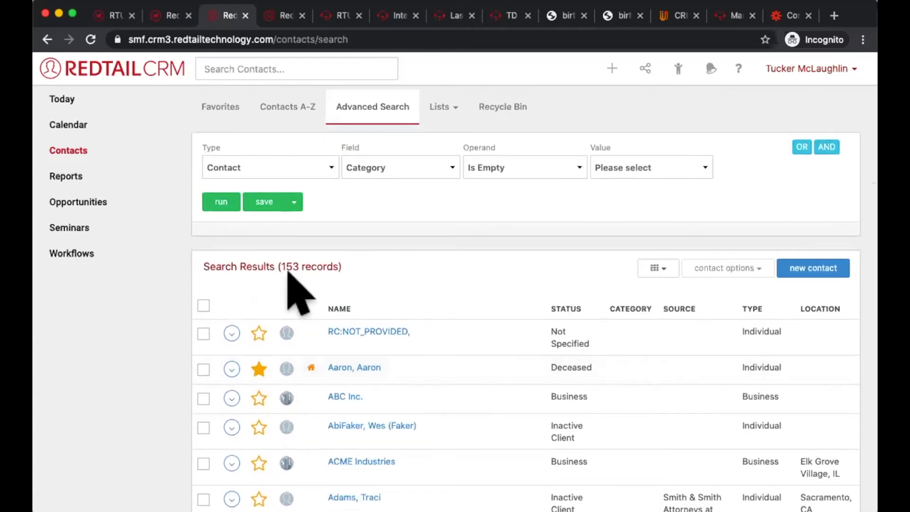
{"action": "left_click", "coordinate": [204, 305]}
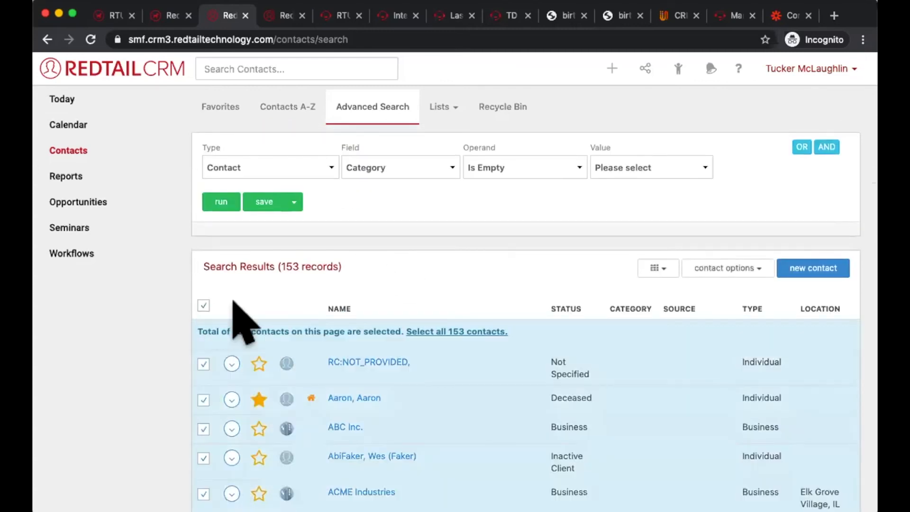
{"action": "left_click", "coordinate": [456, 321]}
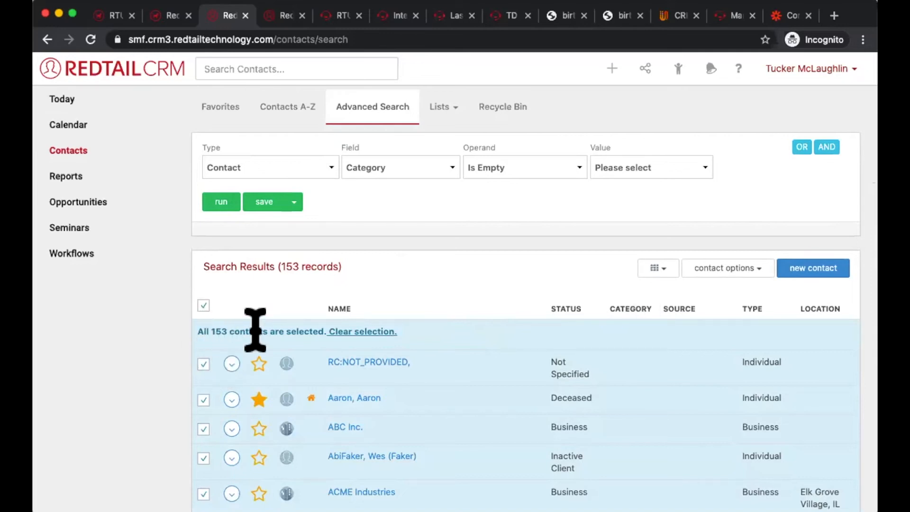
{"action": "left_click", "coordinate": [720, 268]}
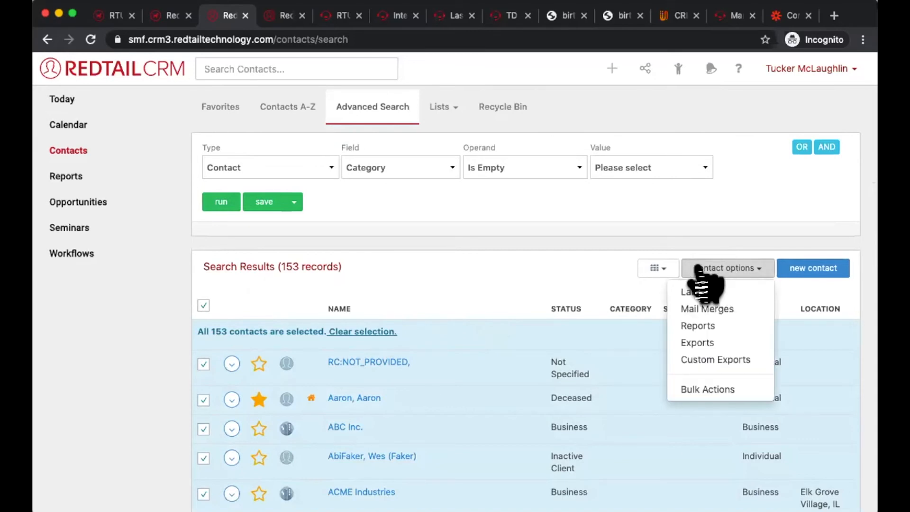
{"action": "left_click", "coordinate": [711, 386]}
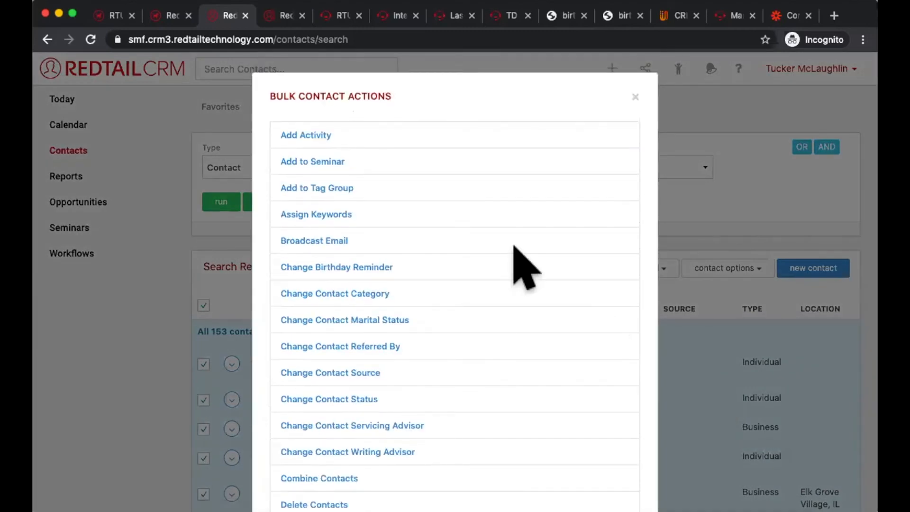
{"action": "scroll", "coordinate": [514, 247], "scroll_direction": "down", "scroll_amount": 3}
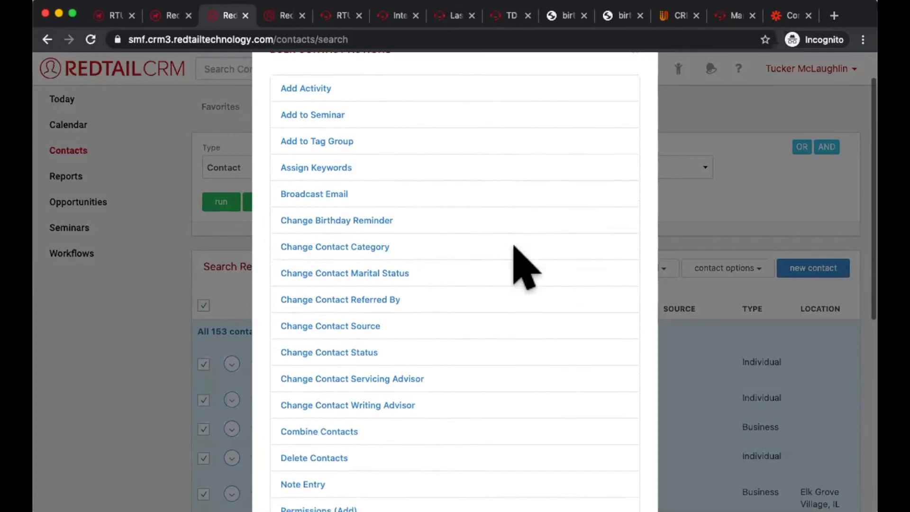
Step: Review the available bulk contact actions and the Change Contact Category options, and close both dialogs without applying a change
{"action": "scroll", "coordinate": [514, 247], "scroll_direction": "down", "scroll_amount": 3}
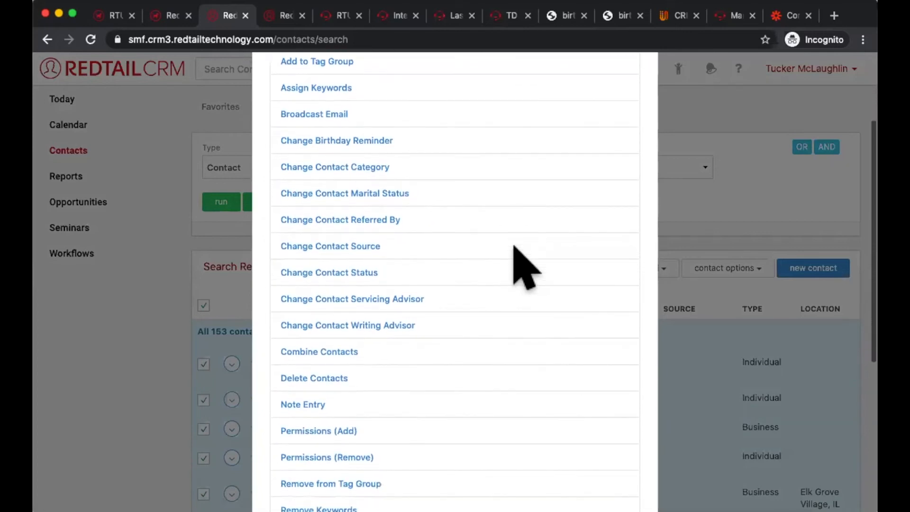
{"action": "scroll", "coordinate": [514, 246], "scroll_direction": "down", "scroll_amount": 5}
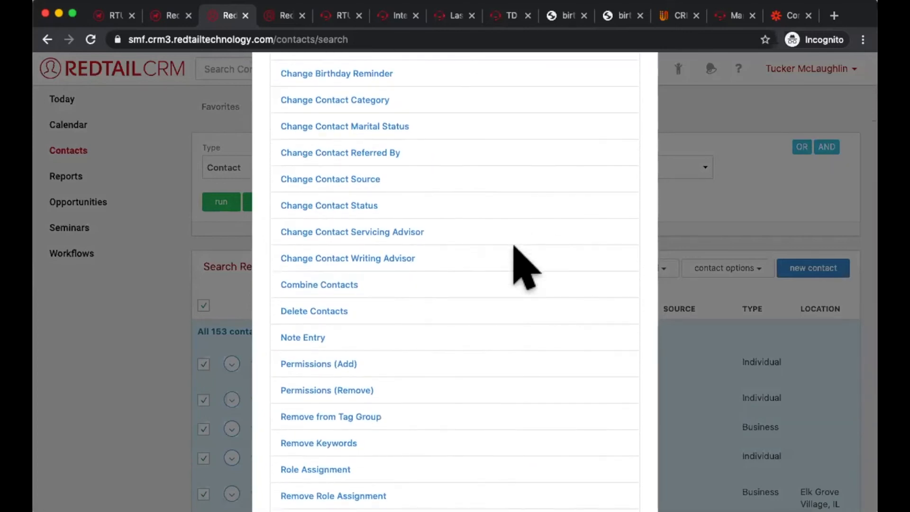
{"action": "scroll", "coordinate": [515, 246], "scroll_direction": "down", "scroll_amount": 3}
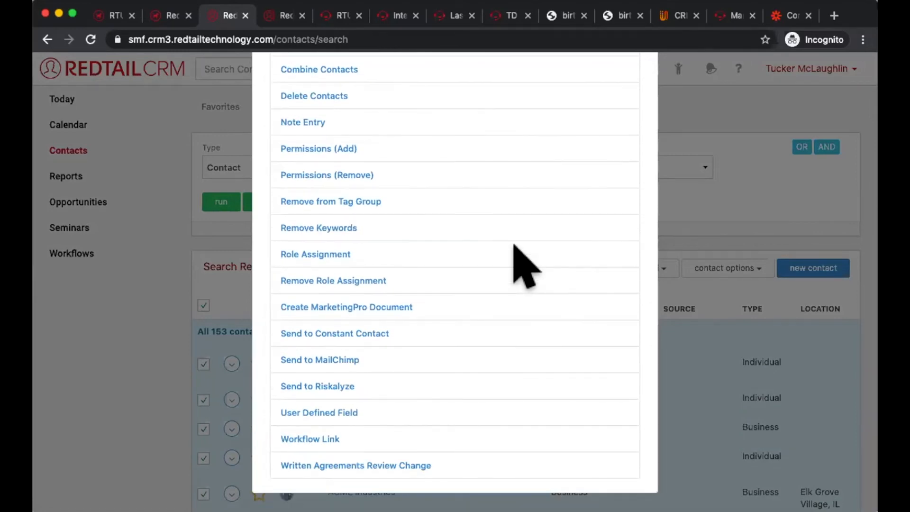
{"action": "scroll", "coordinate": [515, 245], "scroll_direction": "up", "scroll_amount": 14}
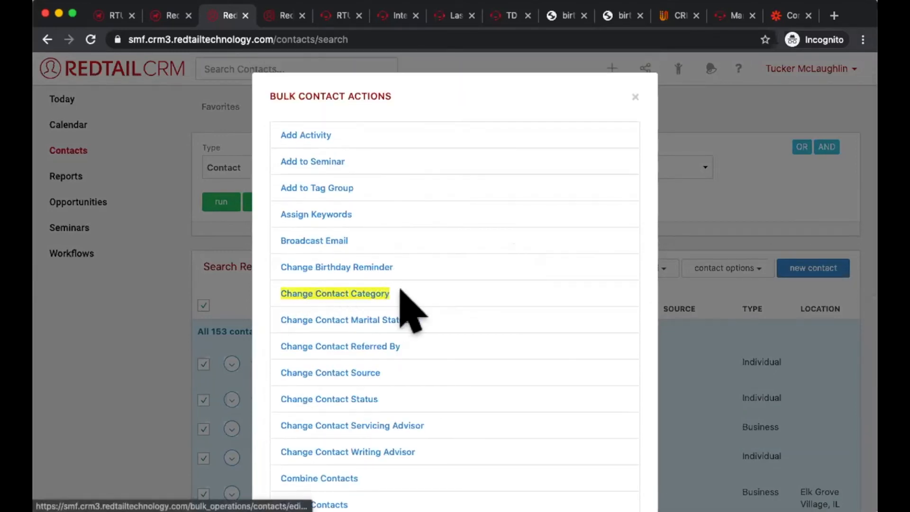
{"action": "left_click", "coordinate": [375, 294]}
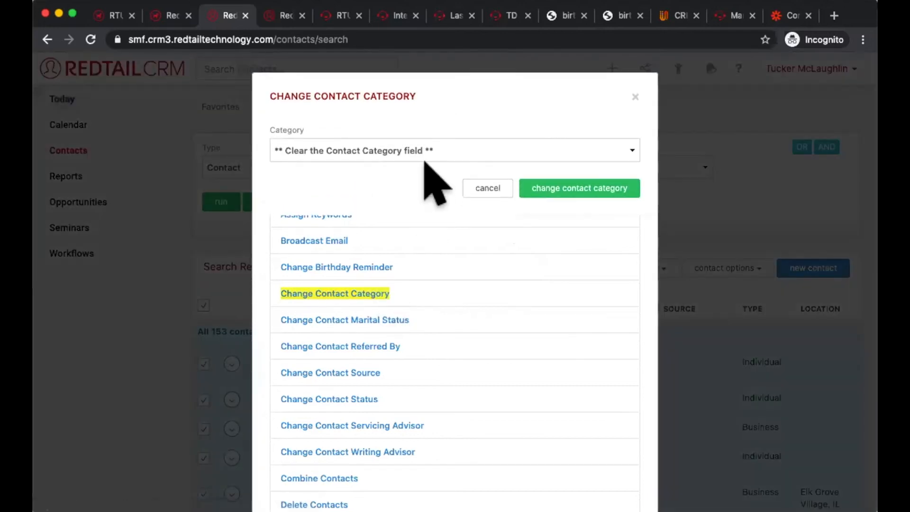
{"action": "left_click", "coordinate": [424, 151]}
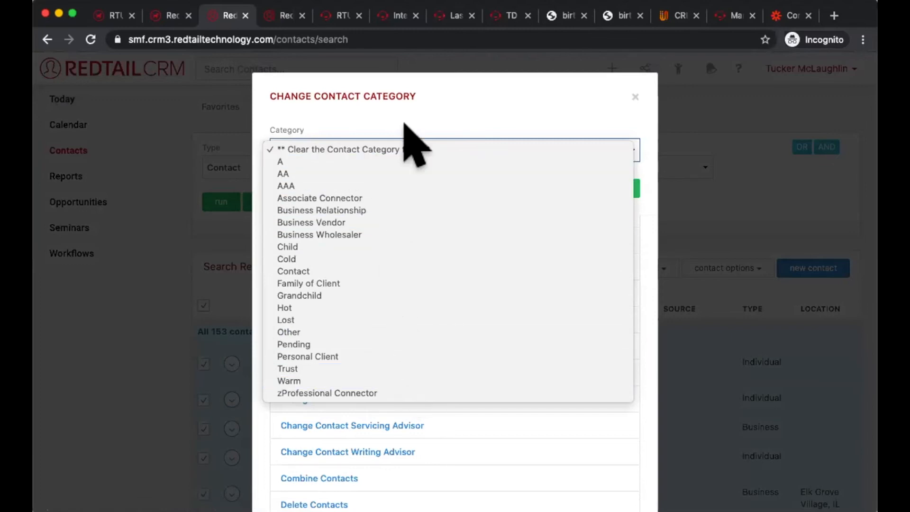
{"action": "left_click", "coordinate": [634, 95]}
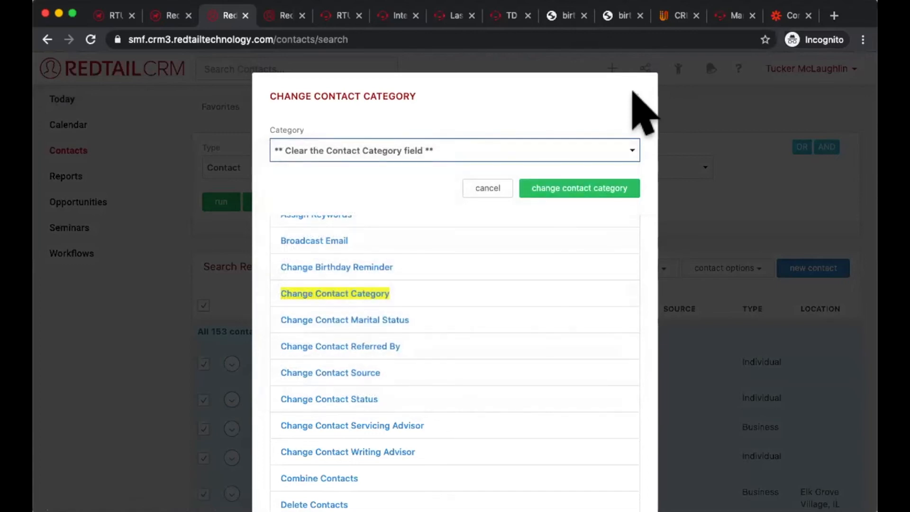
{"action": "left_click", "coordinate": [635, 96]}
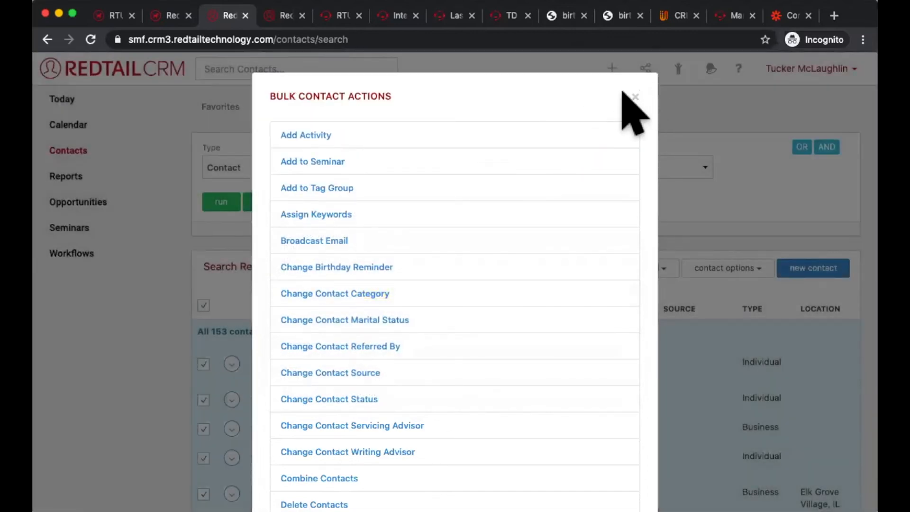
{"action": "left_click", "coordinate": [635, 97]}
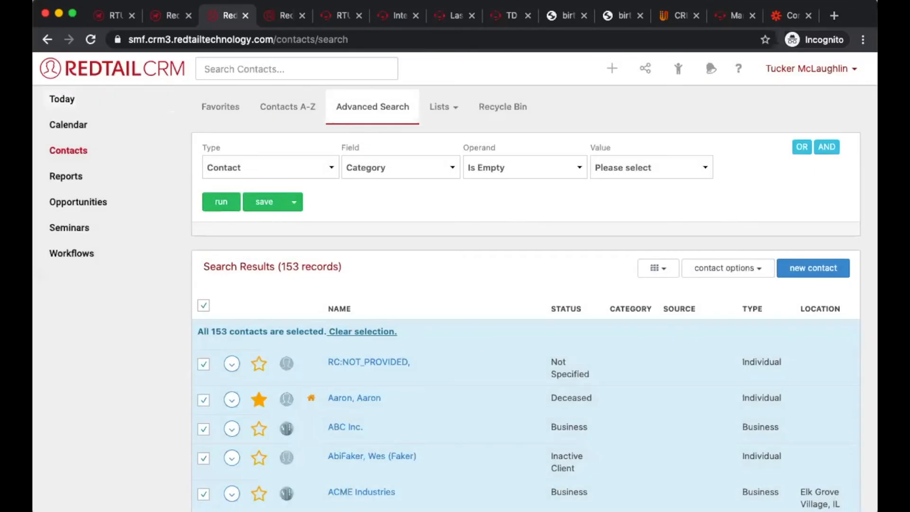
Step: Change the advanced contact search criteria to Contact, Tax Id, Is Empty and run the search
{"action": "key", "text": "super+Tab"}
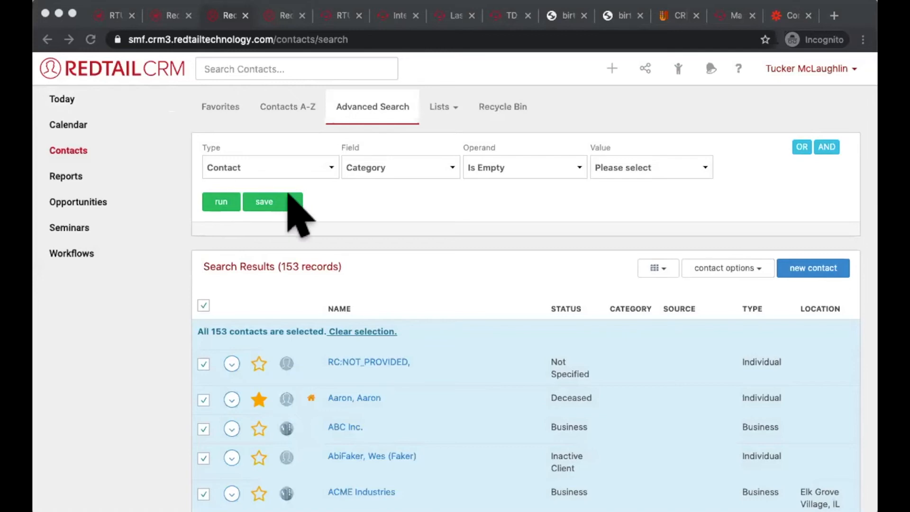
{"action": "left_click", "coordinate": [632, 210]}
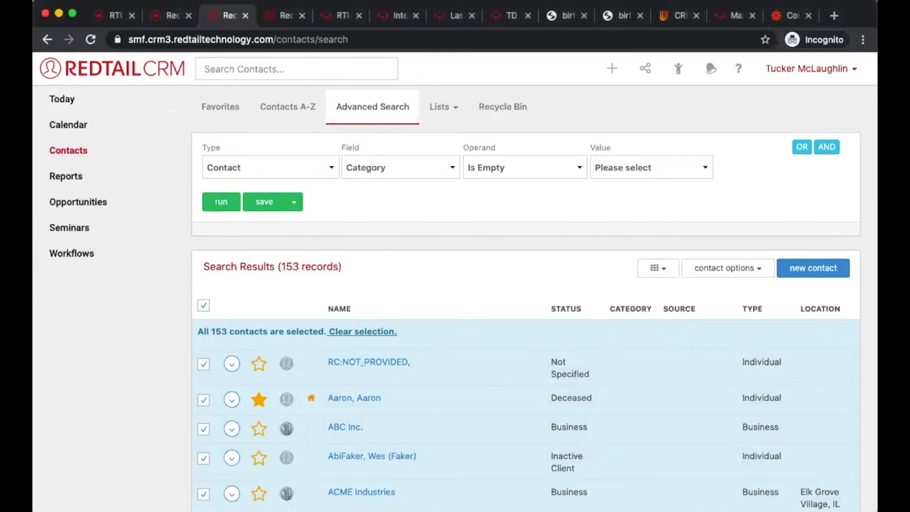
{"action": "left_click", "coordinate": [321, 164]}
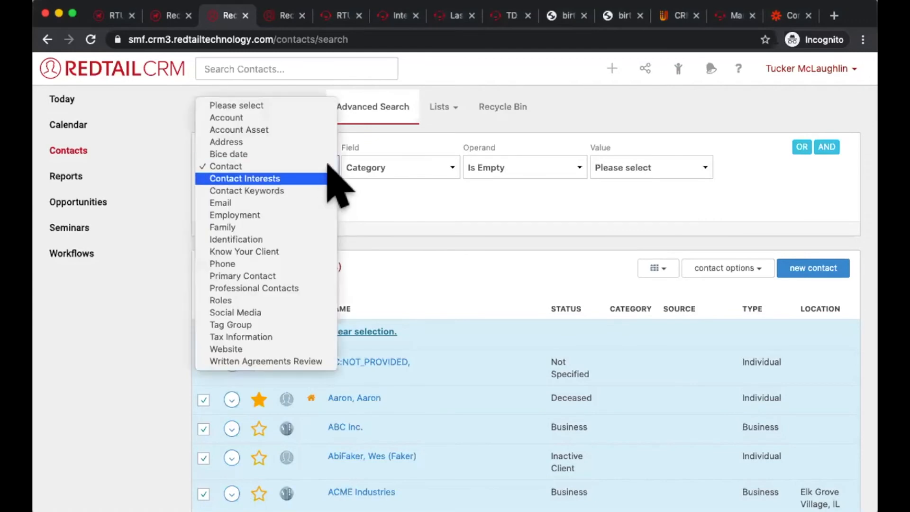
{"action": "left_click", "coordinate": [370, 174]}
{"action": "left_click", "coordinate": [377, 172]}
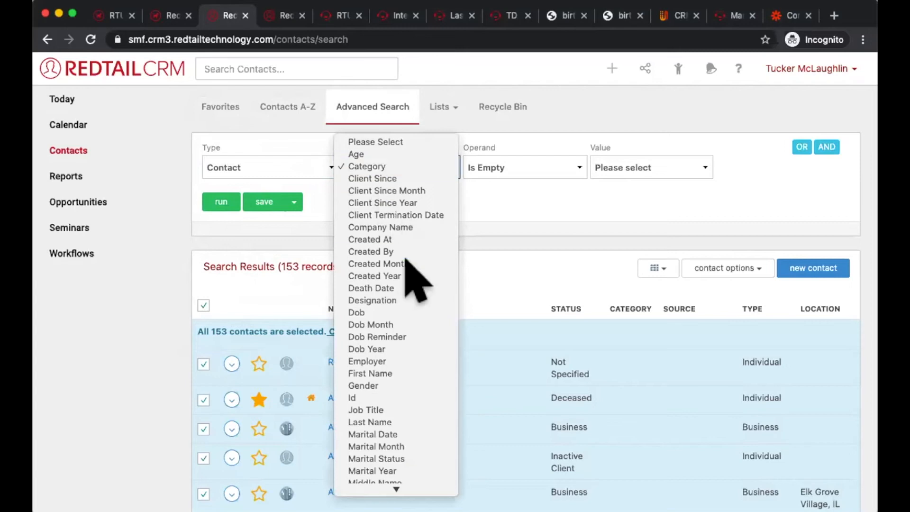
{"action": "scroll", "coordinate": [424, 284], "scroll_direction": "down", "scroll_amount": 3}
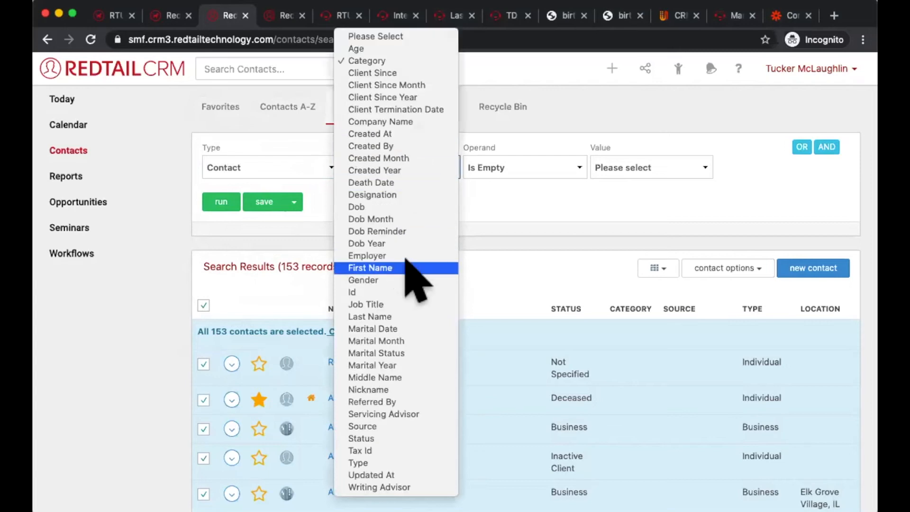
{"action": "left_click", "coordinate": [414, 451]}
{"action": "left_click", "coordinate": [227, 202]}
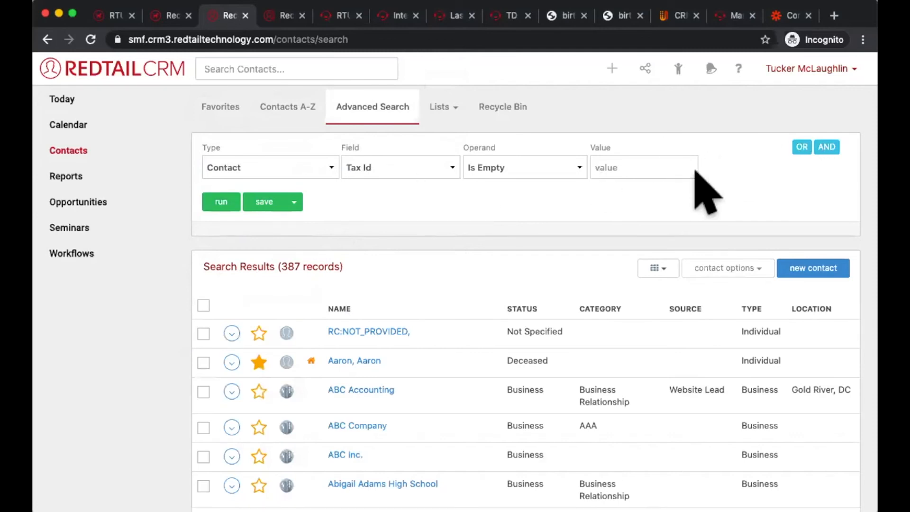
Step: Add an AND criterion of Contact, Status, Equal To, Active Client to the advanced search and run it
{"action": "left_click", "coordinate": [826, 148]}
{"action": "left_click", "coordinate": [326, 212]}
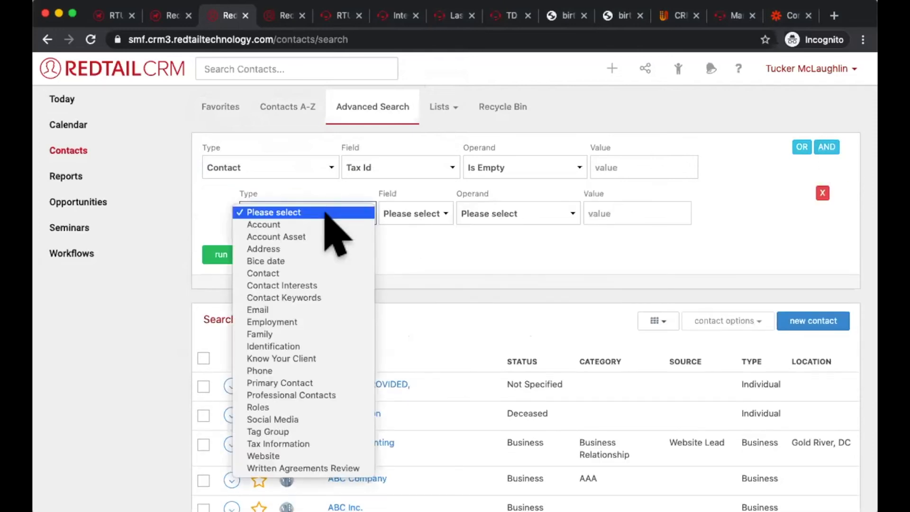
{"action": "left_click", "coordinate": [302, 274]}
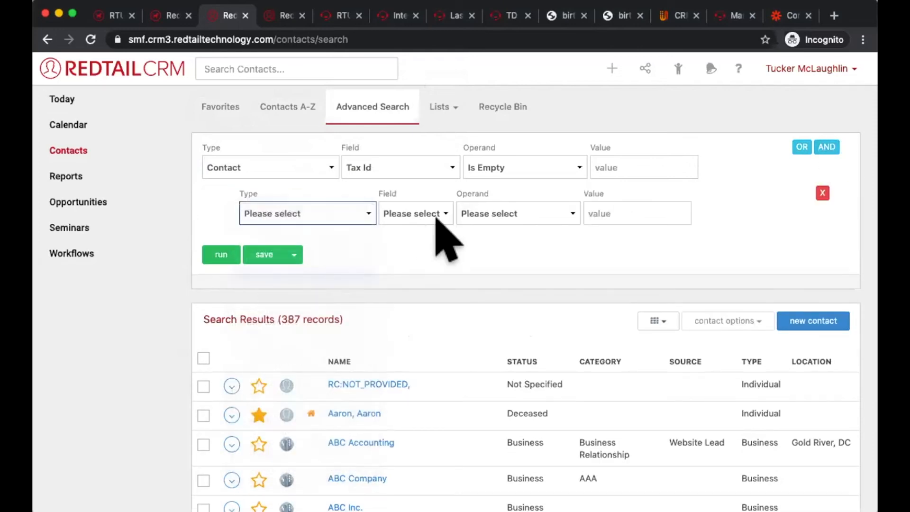
{"action": "left_click", "coordinate": [418, 214]}
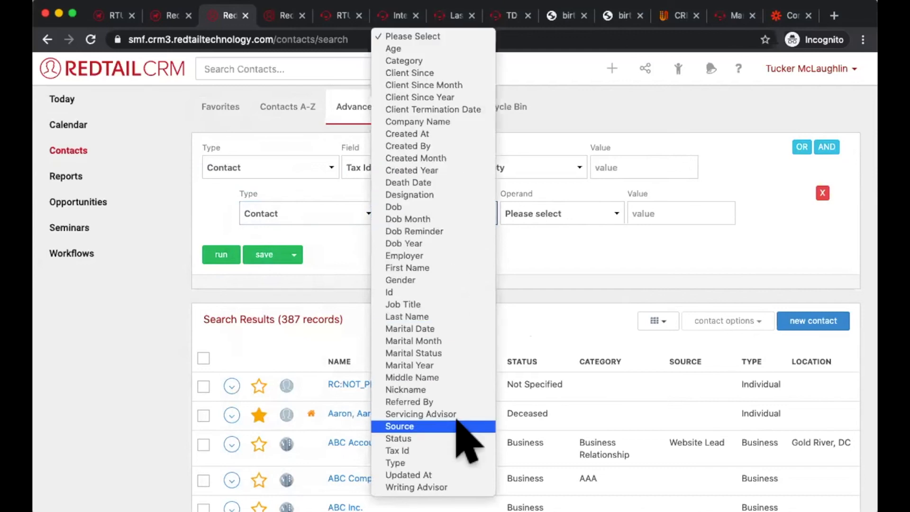
{"action": "left_click", "coordinate": [544, 245]}
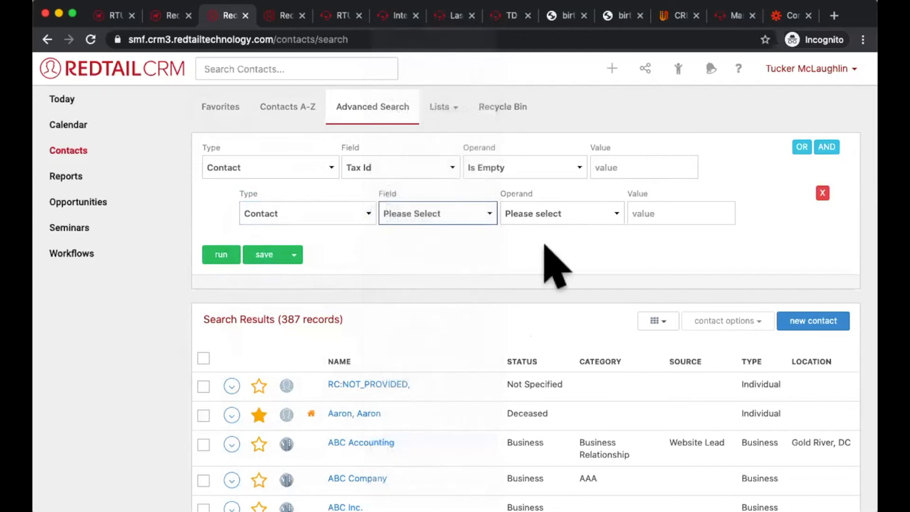
{"action": "left_click", "coordinate": [553, 214]}
{"action": "left_click", "coordinate": [556, 232]}
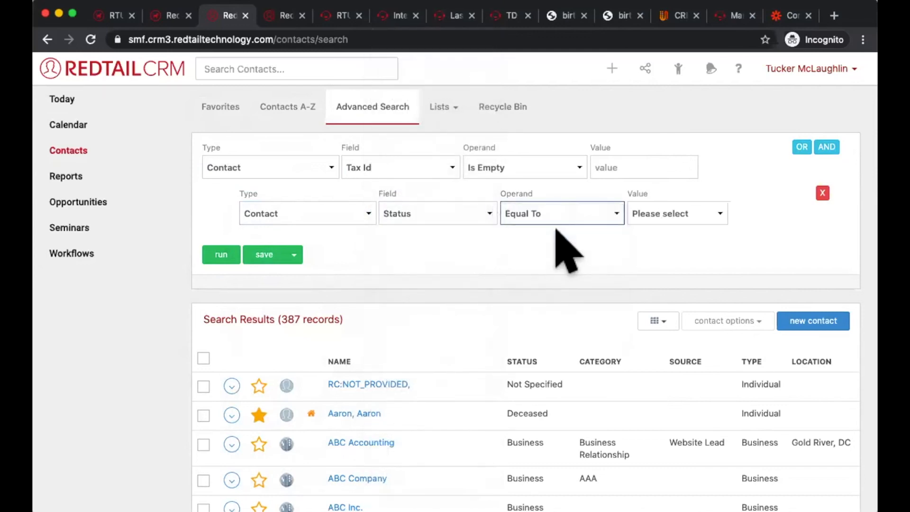
{"action": "left_click", "coordinate": [665, 213]}
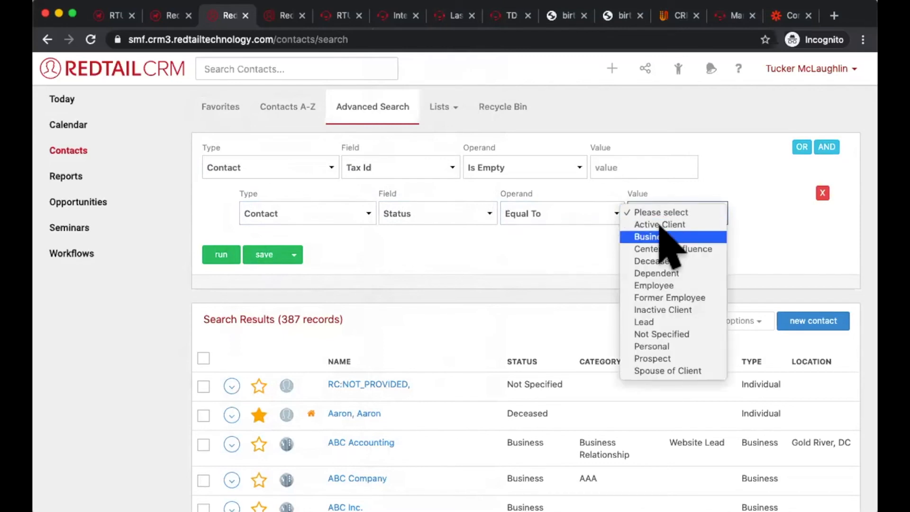
{"action": "left_click", "coordinate": [664, 225]}
{"action": "left_click", "coordinate": [223, 255]}
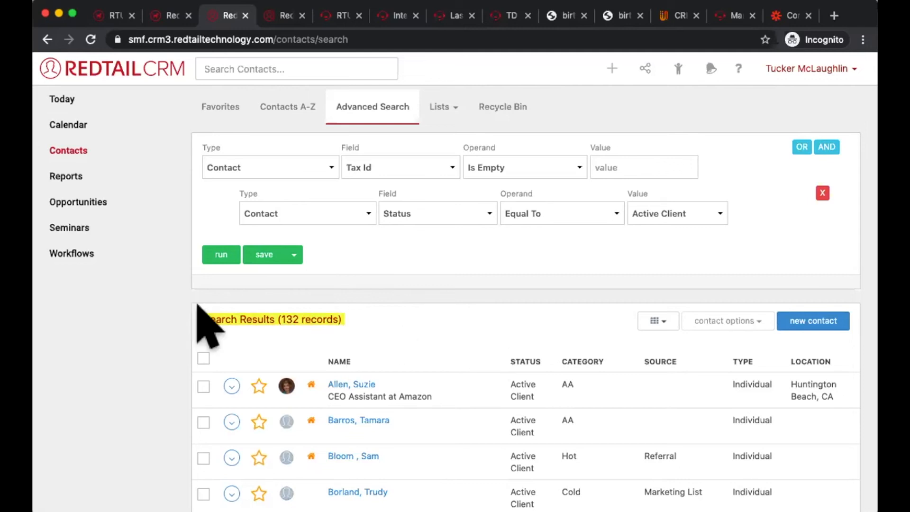
{"action": "scroll", "coordinate": [569, 393], "scroll_direction": "down", "scroll_amount": 3}
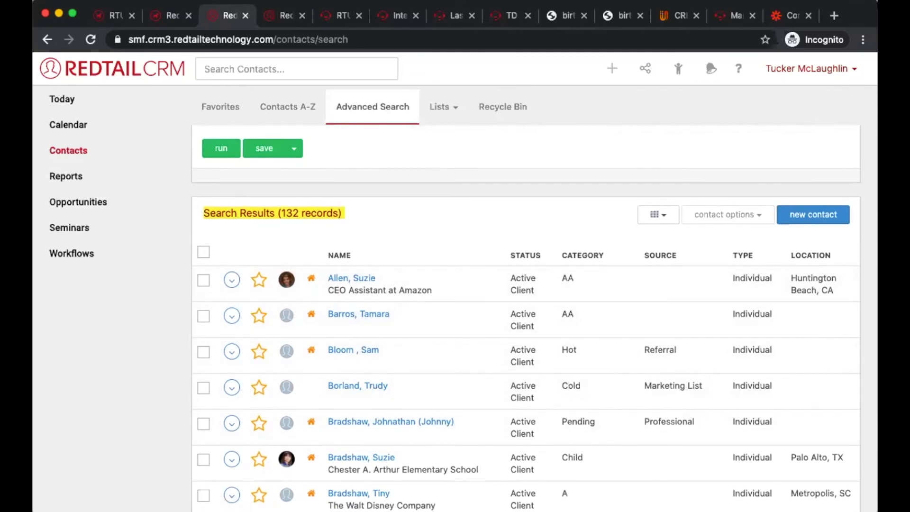
{"action": "key", "text": "super+Tab"}
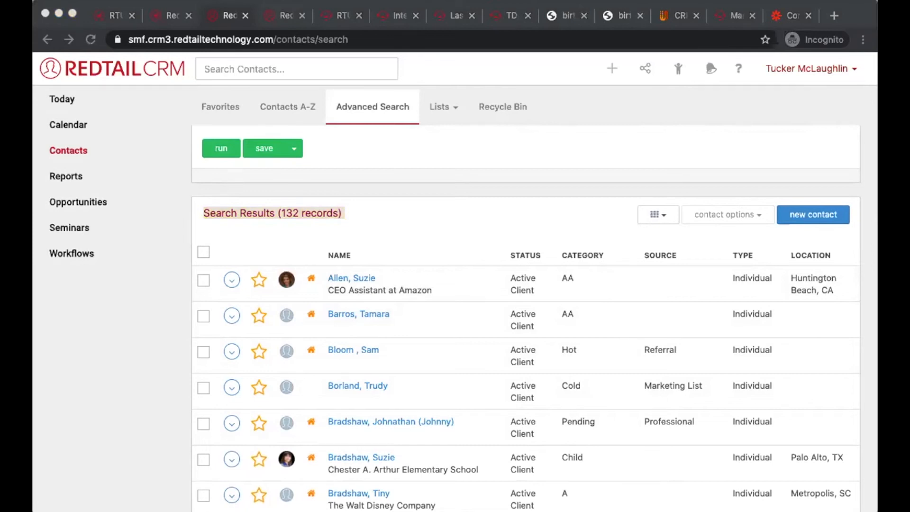
{"action": "left_click", "coordinate": [657, 330]}
{"action": "scroll", "coordinate": [658, 332], "scroll_direction": "up", "scroll_amount": 3}
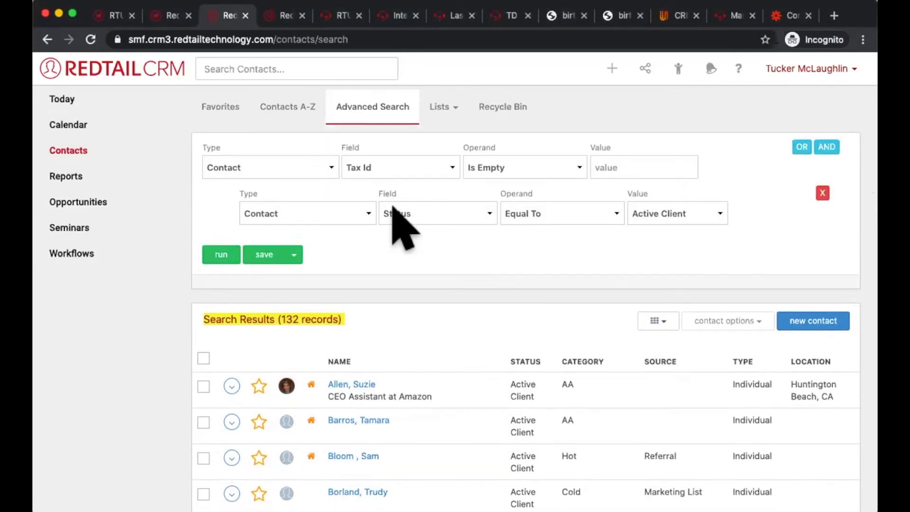
{"action": "key", "text": "super+Tab"}
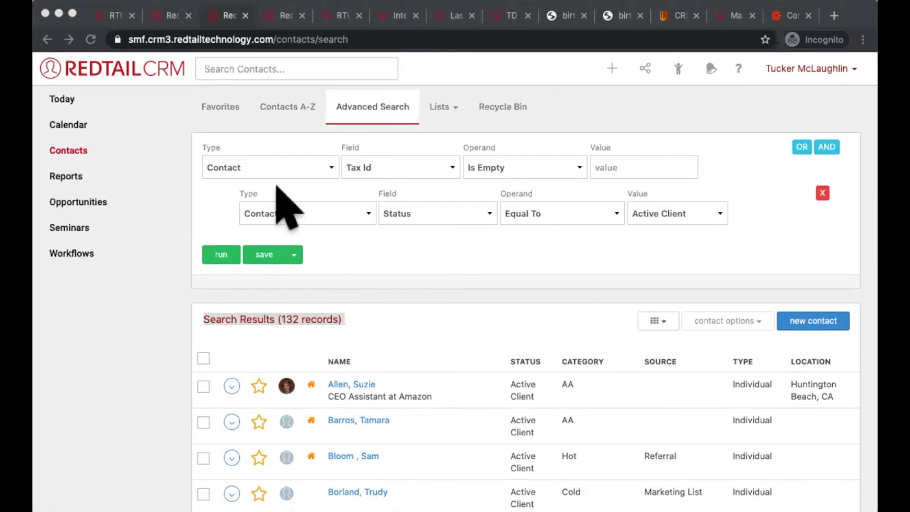
{"action": "left_click", "coordinate": [546, 256]}
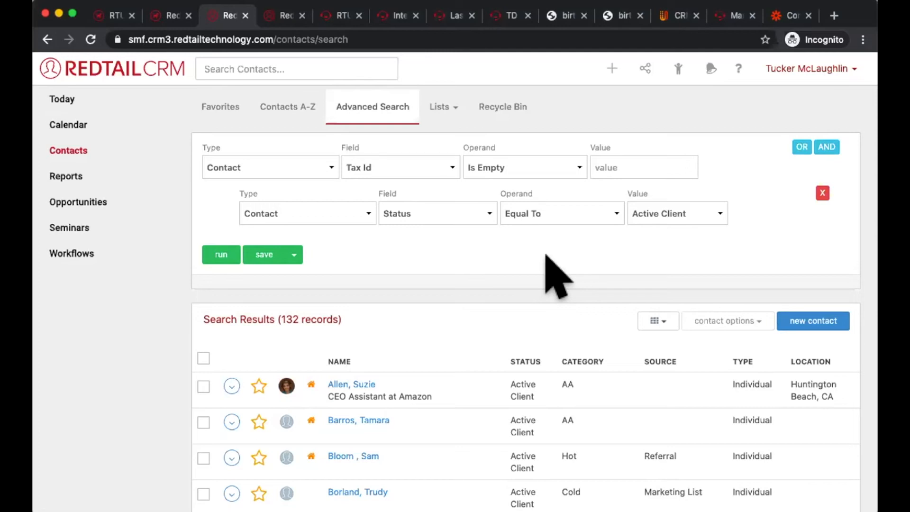
Step: Open the No Contact report from the Contact Reports section and highlight "no completed activities" in its title
{"action": "left_click", "coordinate": [90, 174]}
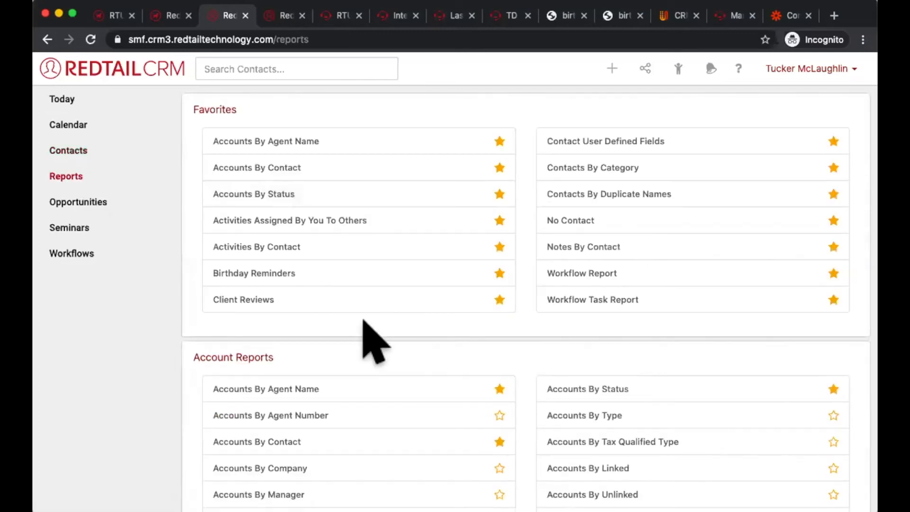
{"action": "scroll", "coordinate": [370, 339], "scroll_direction": "down", "scroll_amount": 3}
{"action": "scroll", "coordinate": [370, 344], "scroll_direction": "down", "scroll_amount": 20}
{"action": "scroll", "coordinate": [369, 344], "scroll_direction": "up", "scroll_amount": 3}
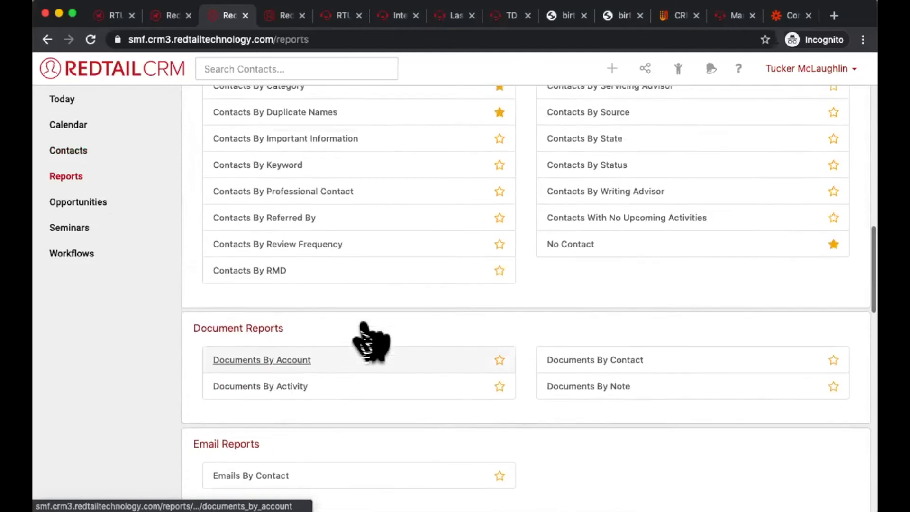
{"action": "scroll", "coordinate": [371, 341], "scroll_direction": "up", "scroll_amount": 1}
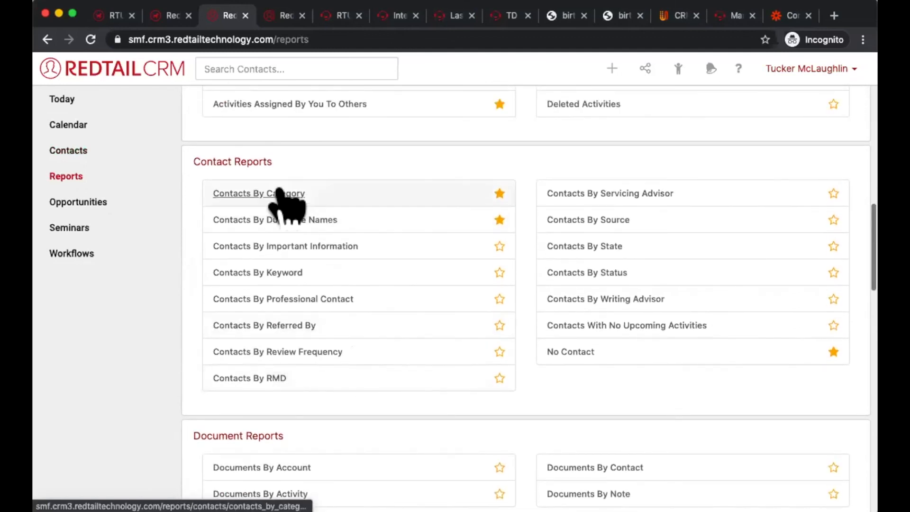
{"action": "triple_click", "coordinate": [250, 159]}
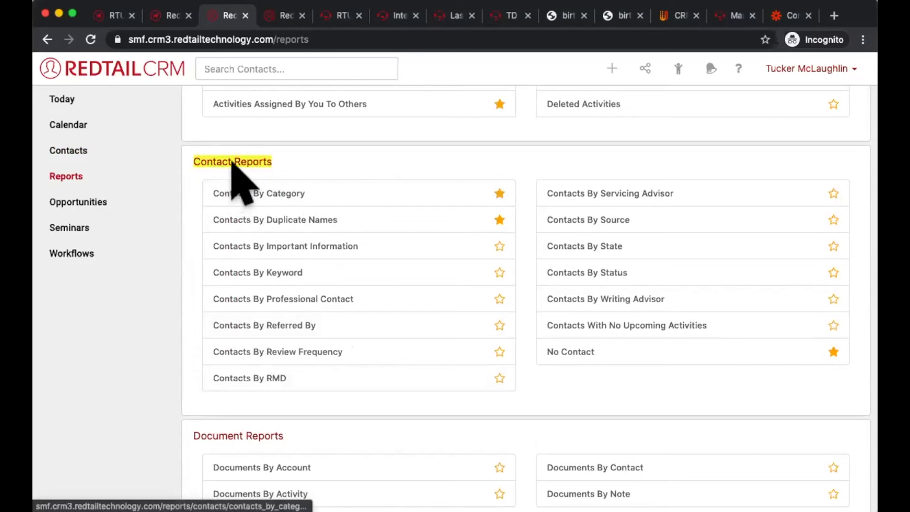
{"action": "left_click_drag", "start_coordinate": [546, 353], "coordinate": [597, 345]}
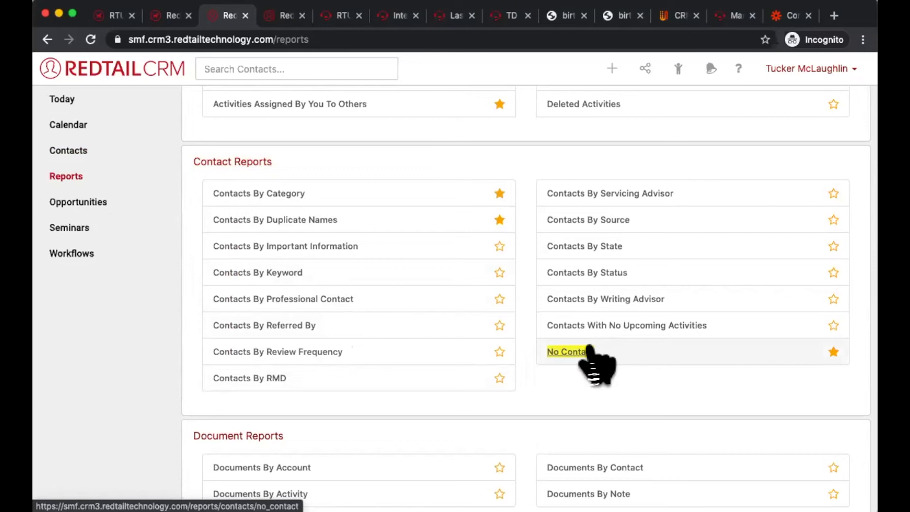
{"action": "left_click", "coordinate": [581, 348]}
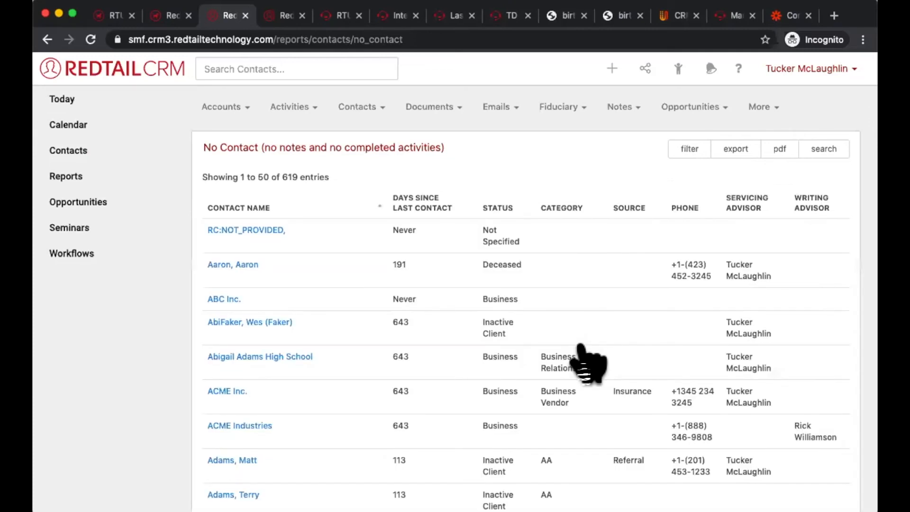
{"action": "triple_click", "coordinate": [355, 147]}
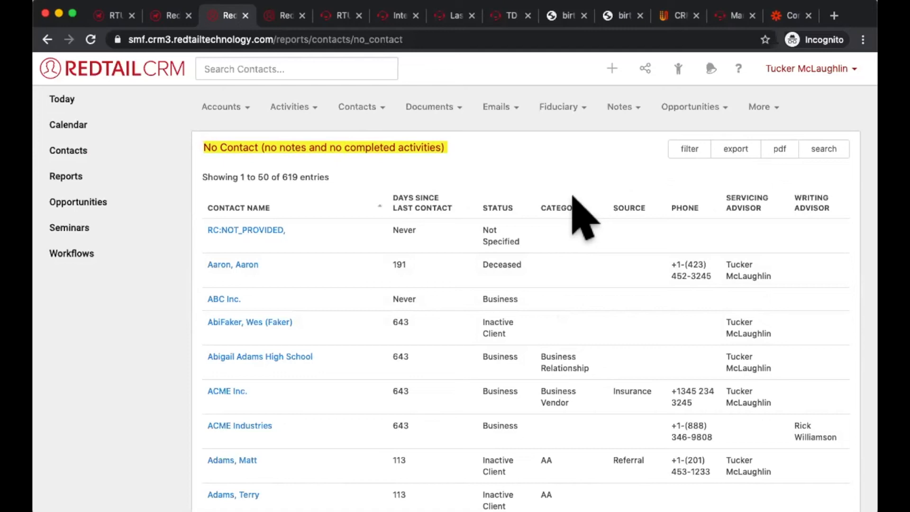
{"action": "left_click_drag", "start_coordinate": [446, 147], "coordinate": [330, 145]}
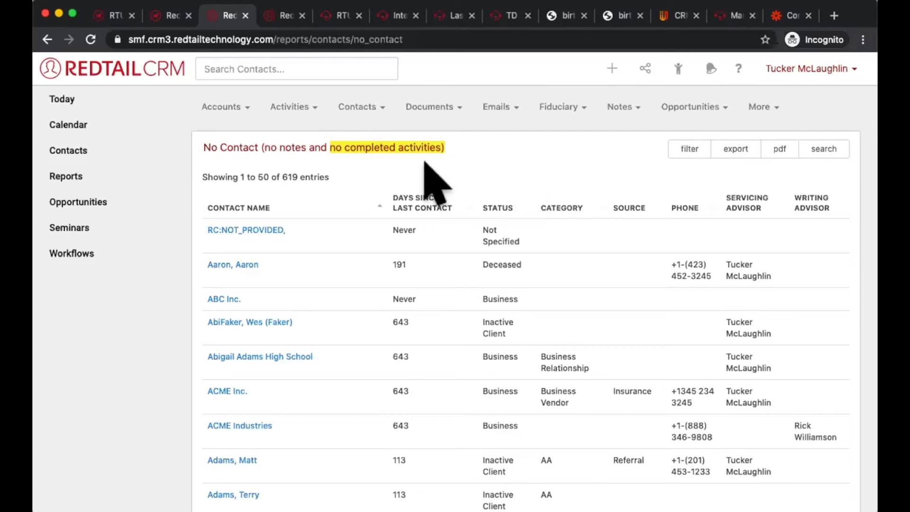
Step: Highlight the criteria in the No Contact report's title, and view the report's filter options without changing them
{"action": "left_click", "coordinate": [304, 127]}
{"action": "left_click_drag", "start_coordinate": [259, 142], "coordinate": [484, 197]}
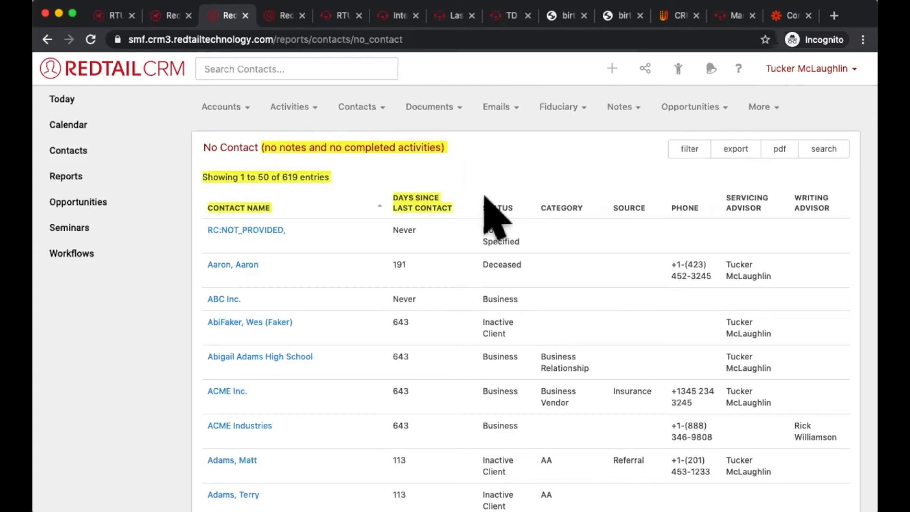
{"action": "left_click", "coordinate": [456, 148]}
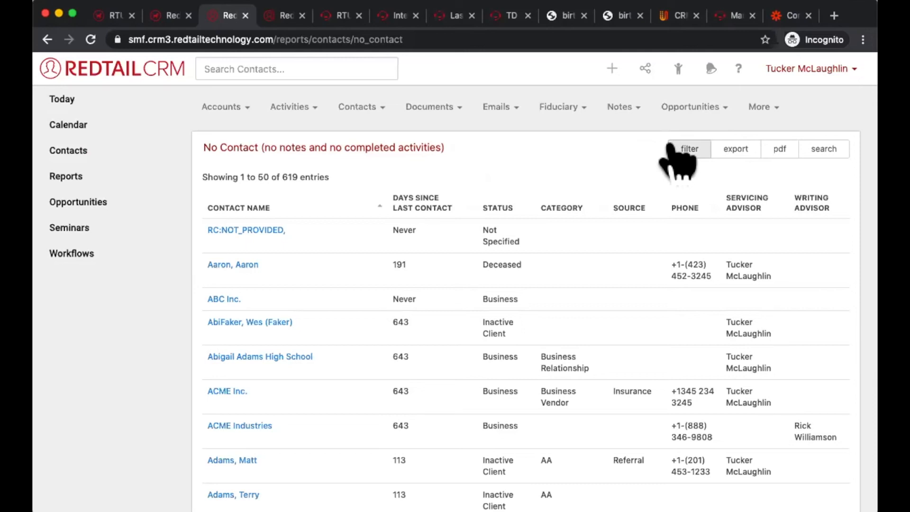
{"action": "left_click", "coordinate": [691, 147]}
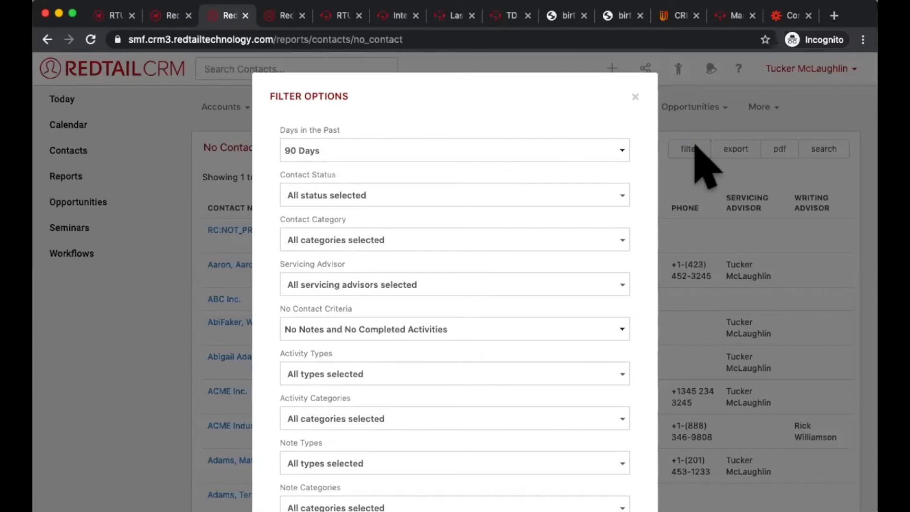
{"action": "left_click", "coordinate": [634, 97]}
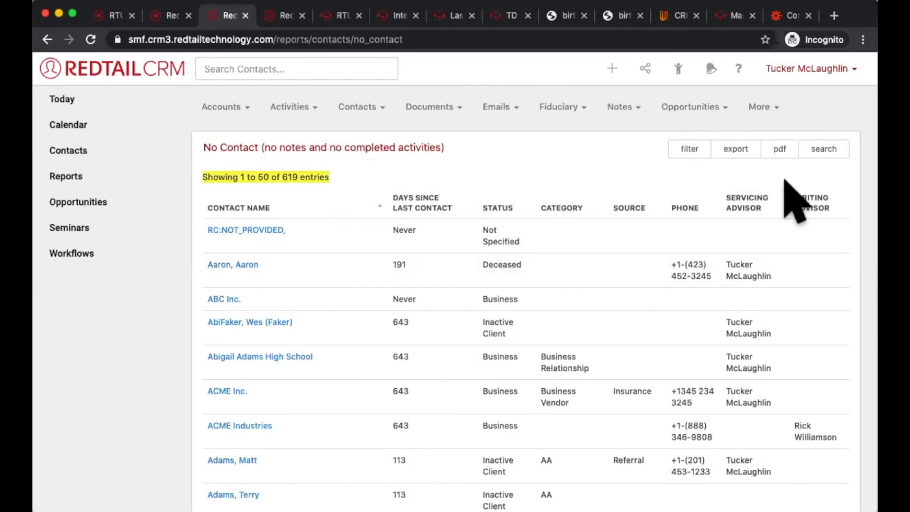
Step: Filter the No Contact report to 365 Days in the past and apply the filter
{"action": "left_click", "coordinate": [688, 148]}
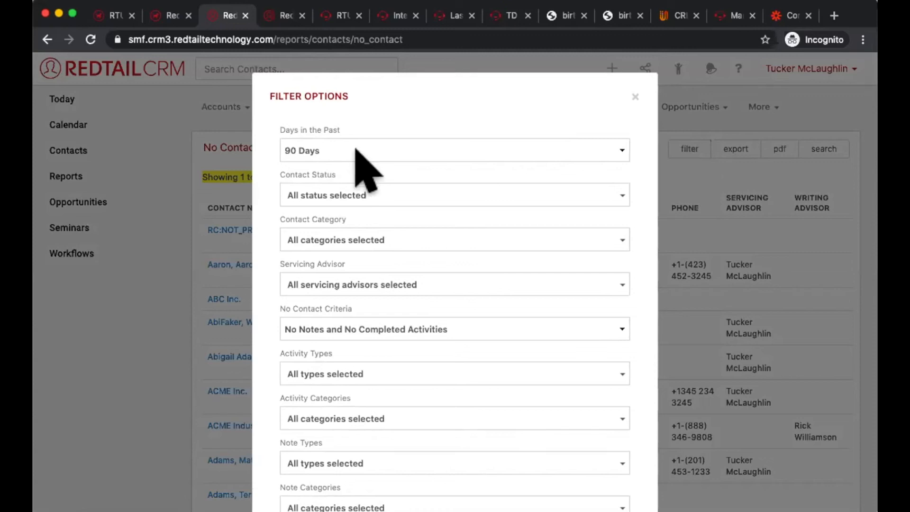
{"action": "left_click", "coordinate": [397, 147]}
{"action": "left_click", "coordinate": [400, 186]}
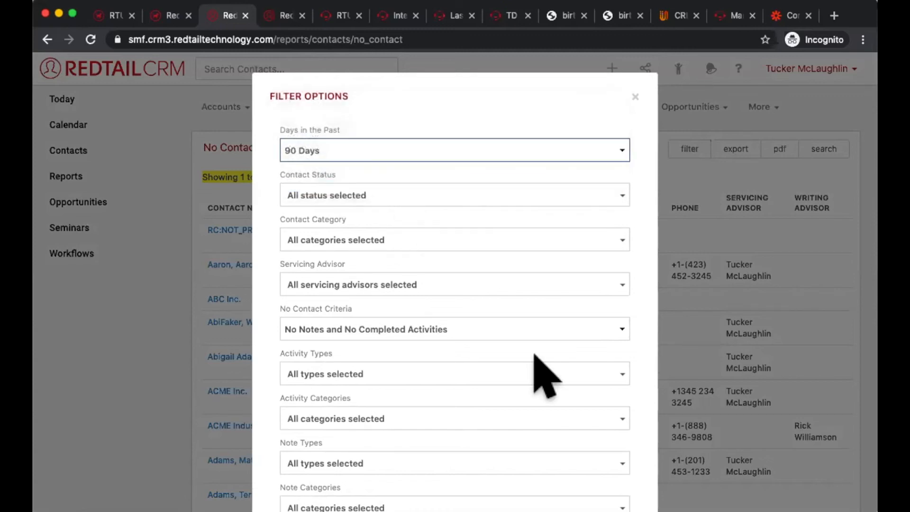
{"action": "scroll", "coordinate": [538, 372], "scroll_direction": "down", "scroll_amount": 3}
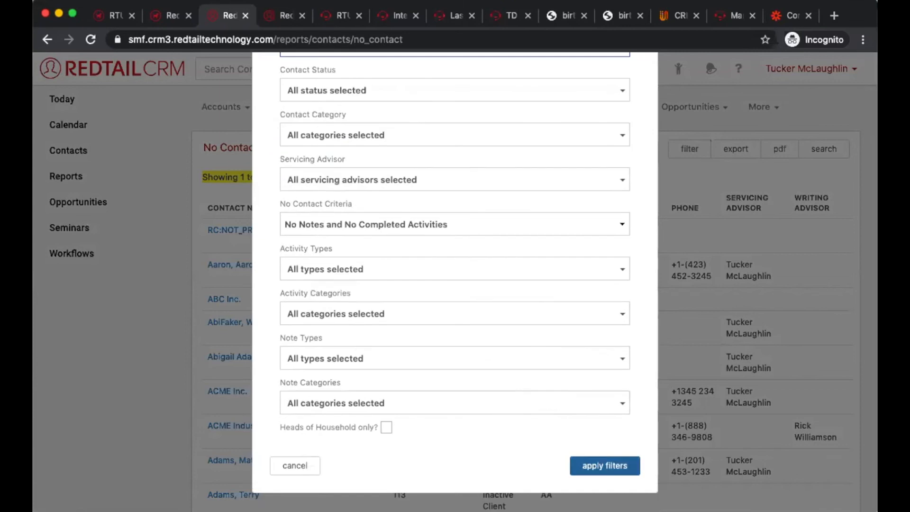
{"action": "left_click", "coordinate": [605, 465]}
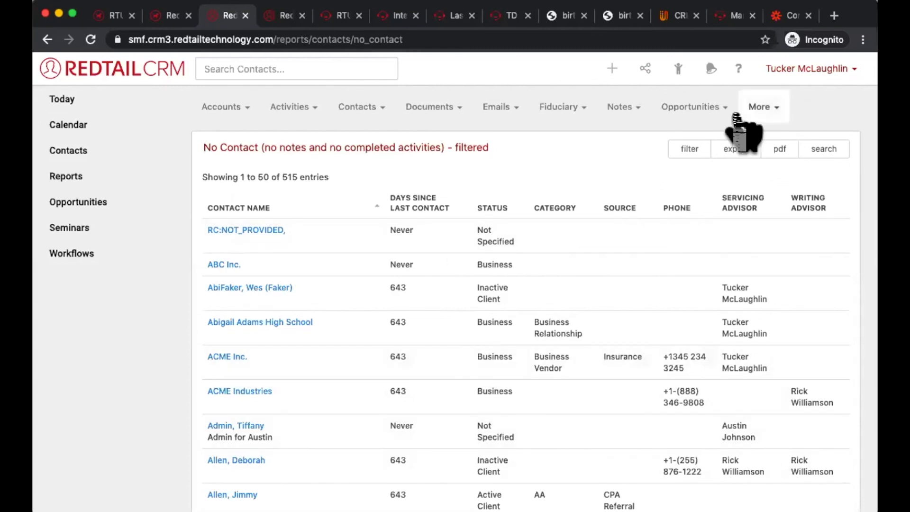
Step: Limit the No Contact report to the Active Client contact status and apply the filter
{"action": "left_click", "coordinate": [688, 151]}
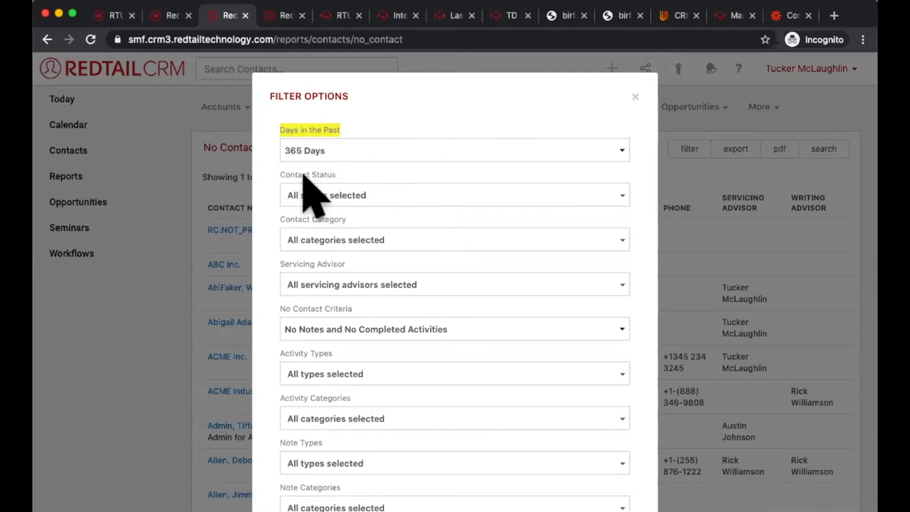
{"action": "scroll", "coordinate": [375, 172], "scroll_direction": "down", "scroll_amount": 1}
{"action": "scroll", "coordinate": [377, 182], "scroll_direction": "down", "scroll_amount": 1}
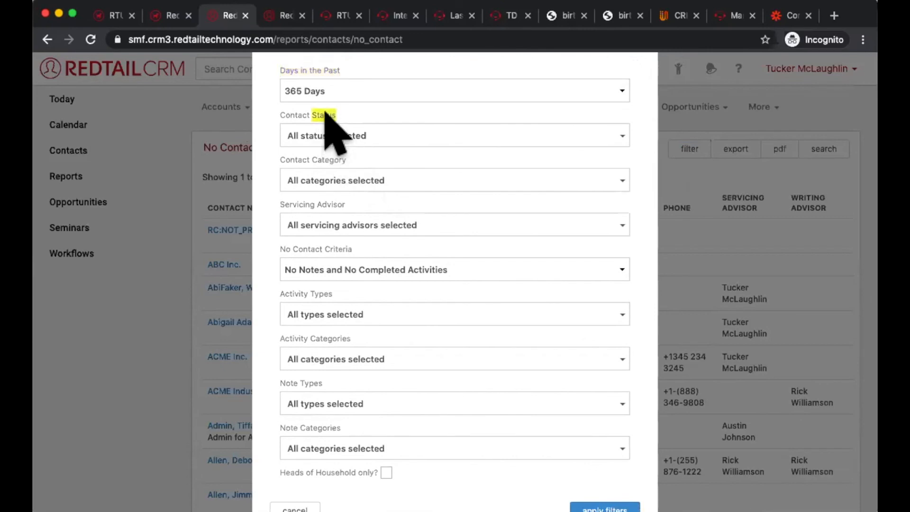
{"action": "left_click", "coordinate": [335, 139]}
{"action": "left_click", "coordinate": [360, 184]}
{"action": "left_click", "coordinate": [645, 294]}
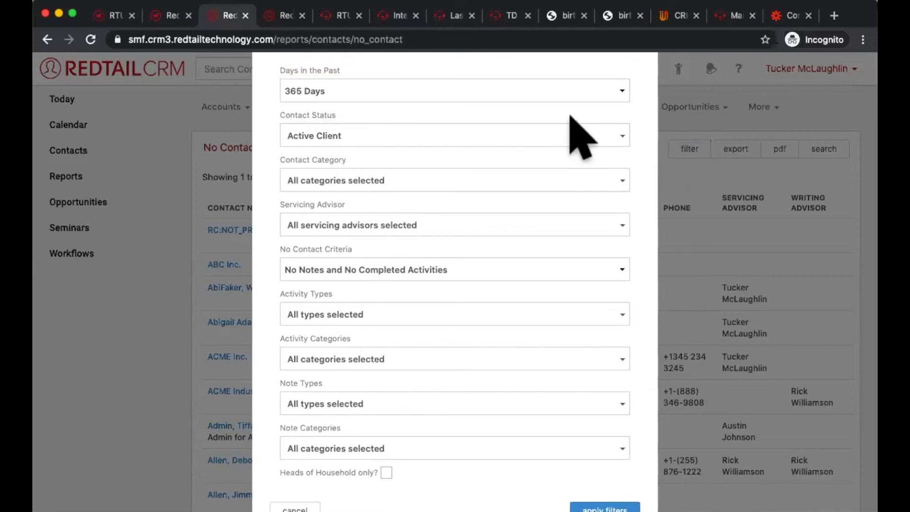
{"action": "left_click", "coordinate": [572, 136]}
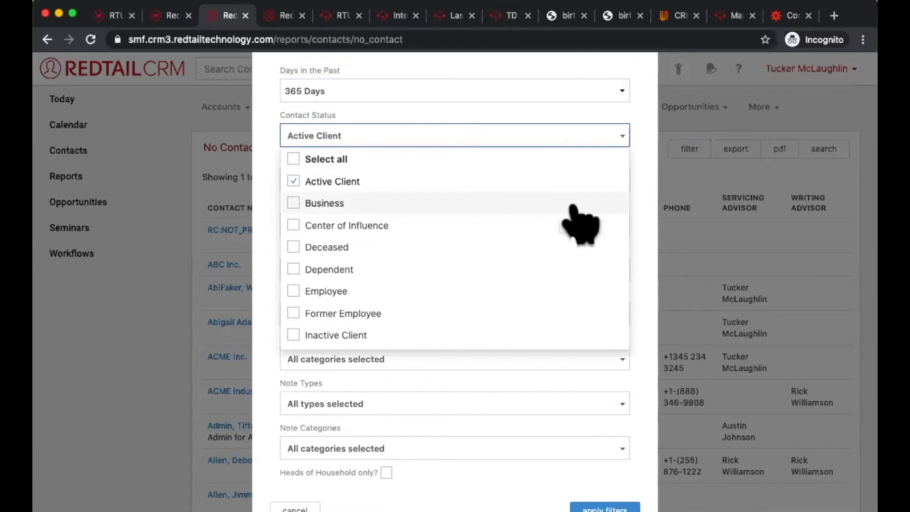
{"action": "left_click", "coordinate": [648, 186]}
{"action": "scroll", "coordinate": [648, 186], "scroll_direction": "down", "scroll_amount": 2}
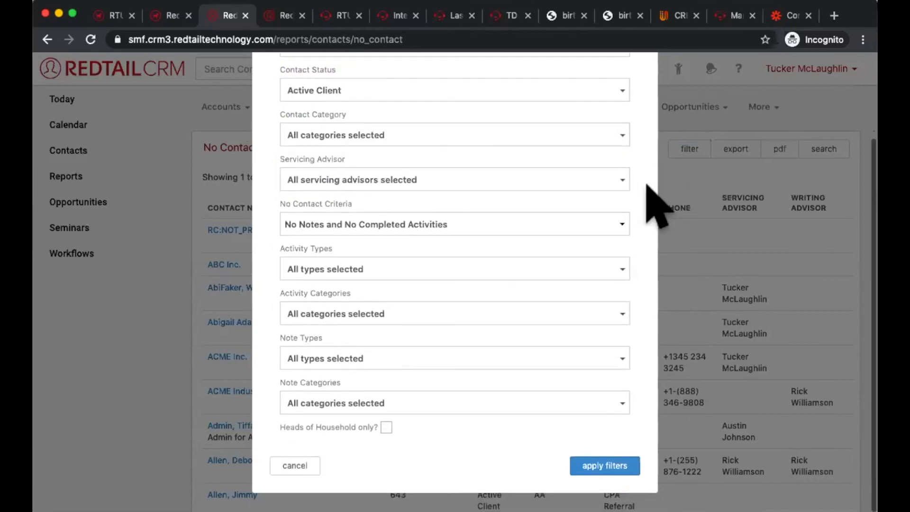
{"action": "left_click", "coordinate": [605, 507]}
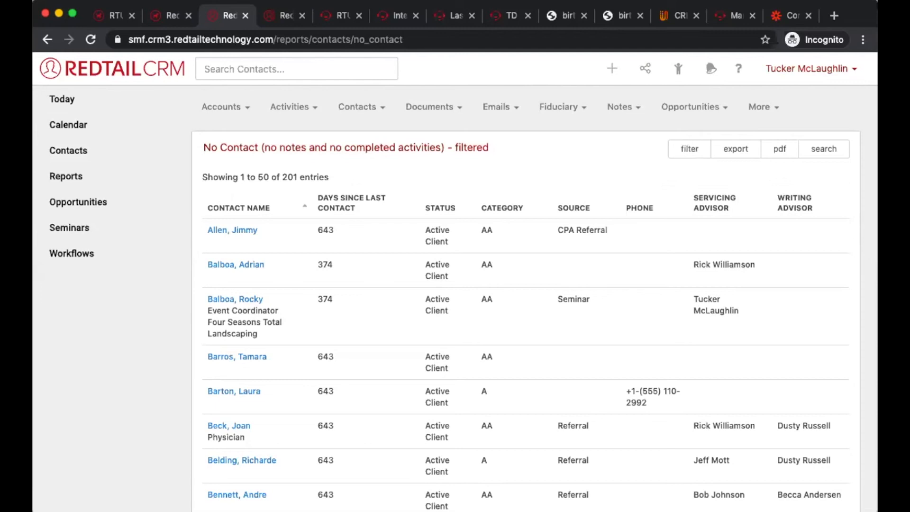
Step: Sort the filtered Active Client report by phone in descending order and look through the listed phone numbers
{"action": "triple_click", "coordinate": [305, 173]}
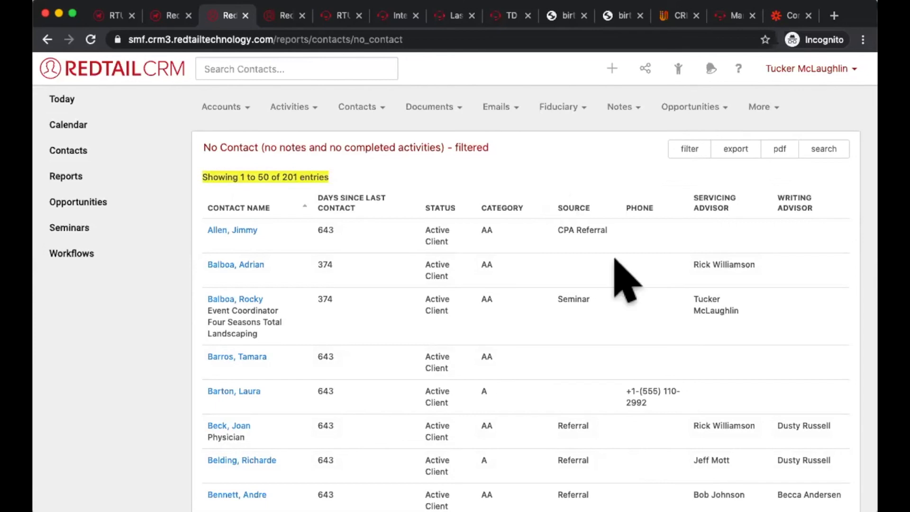
{"action": "left_click", "coordinate": [641, 207]}
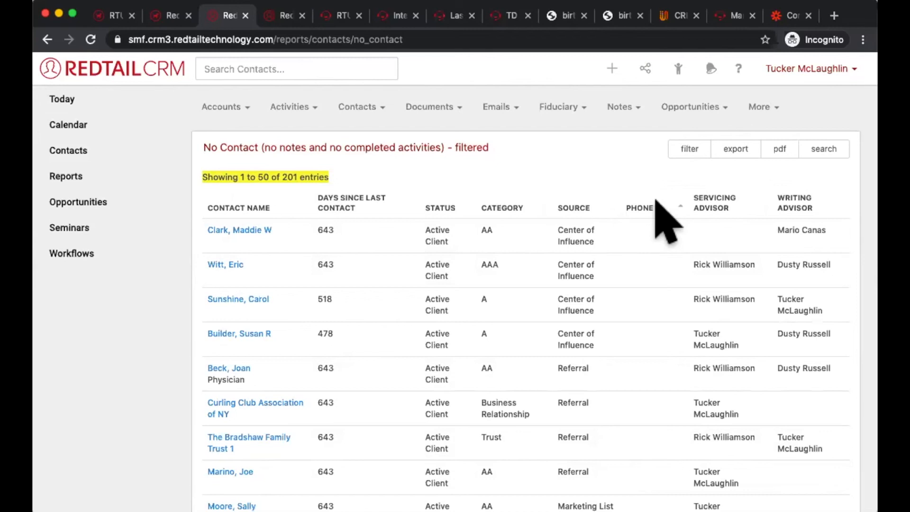
{"action": "left_click", "coordinate": [656, 204]}
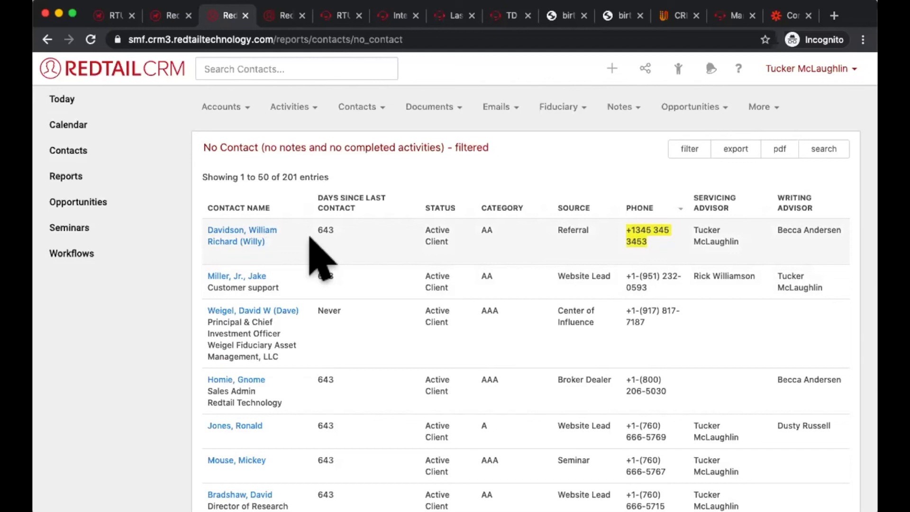
{"action": "left_click", "coordinate": [660, 284]}
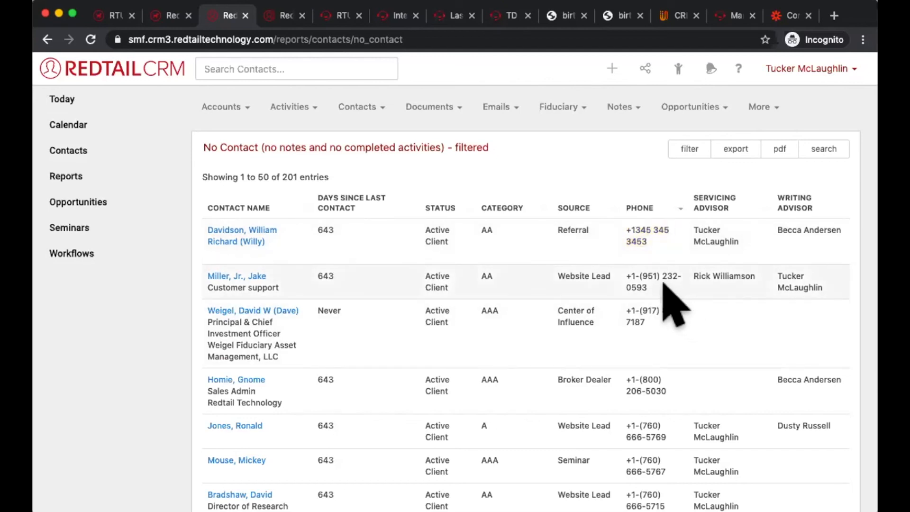
{"action": "triple_click", "coordinate": [640, 279]}
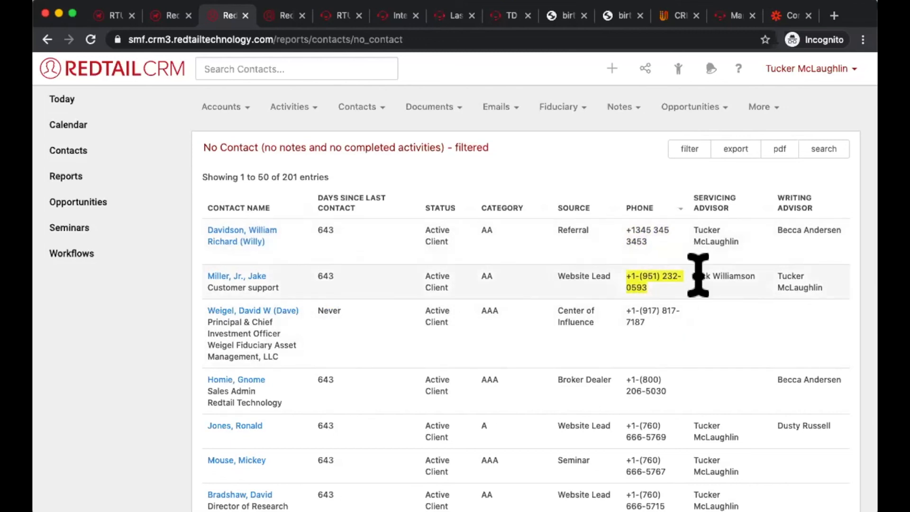
{"action": "scroll", "coordinate": [733, 283], "scroll_direction": "down", "scroll_amount": 15}
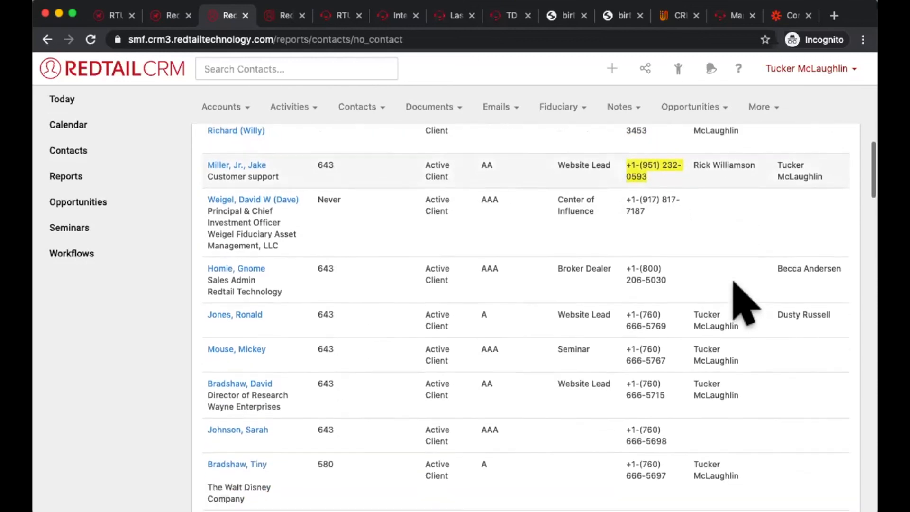
{"action": "scroll", "coordinate": [743, 402], "scroll_direction": "down", "scroll_amount": 20}
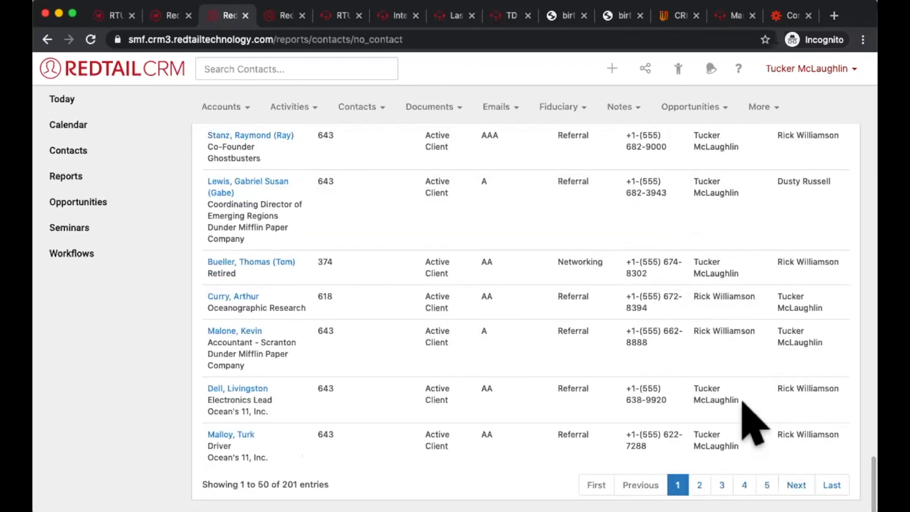
{"action": "scroll", "coordinate": [754, 422], "scroll_direction": "up", "scroll_amount": 20}
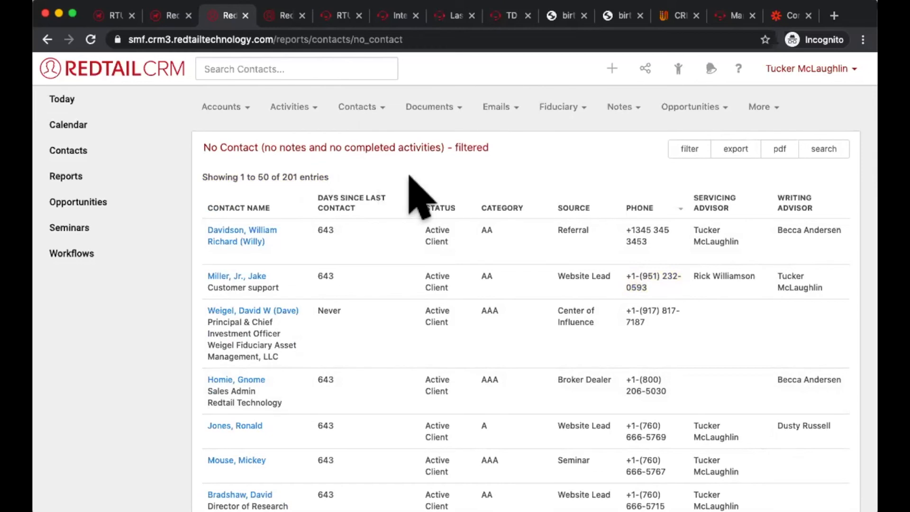
Step: Add the AAA contact category to the No Contact report's filters and apply them
{"action": "left_click", "coordinate": [700, 150]}
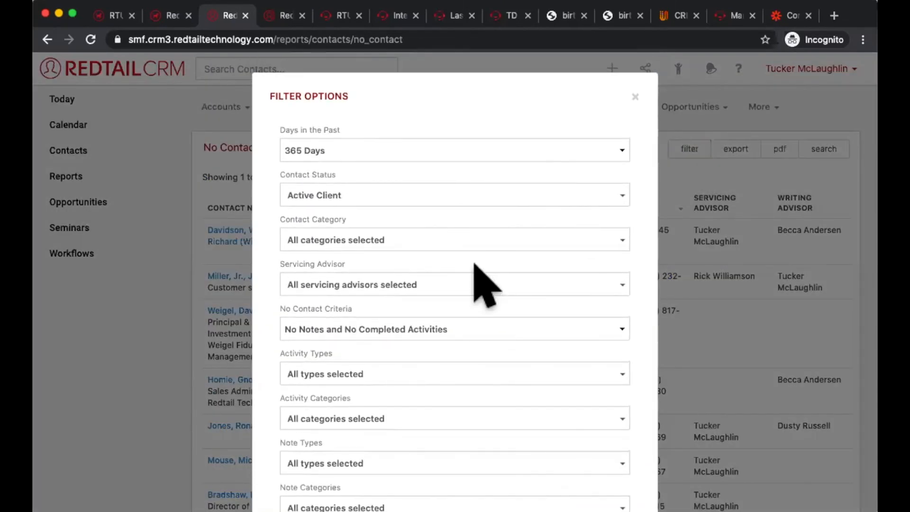
{"action": "left_click", "coordinate": [463, 242]}
{"action": "left_click", "coordinate": [353, 332]}
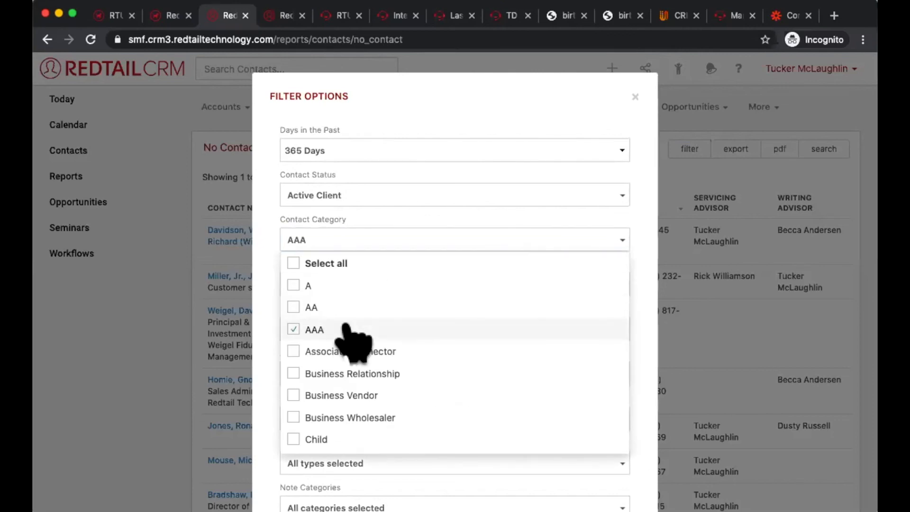
{"action": "left_click", "coordinate": [642, 376]}
{"action": "scroll", "coordinate": [647, 378], "scroll_direction": "down", "scroll_amount": 3}
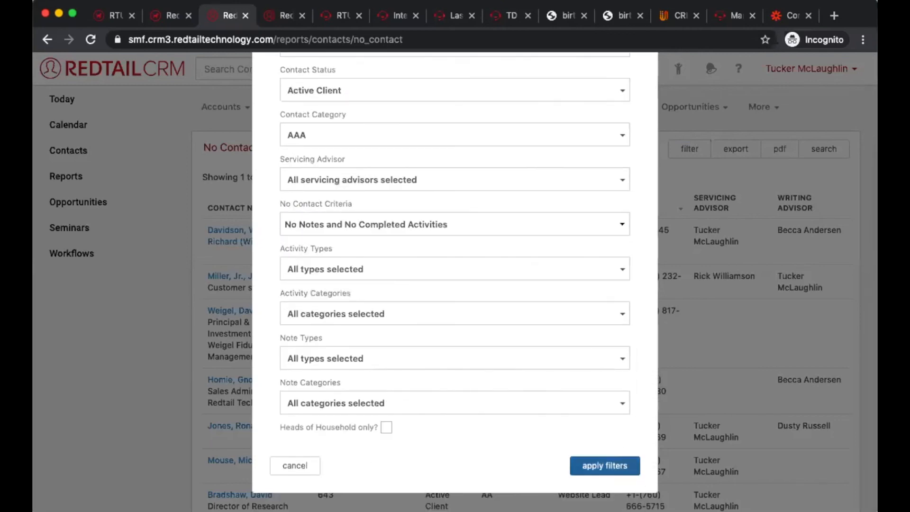
{"action": "left_click", "coordinate": [604, 465]}
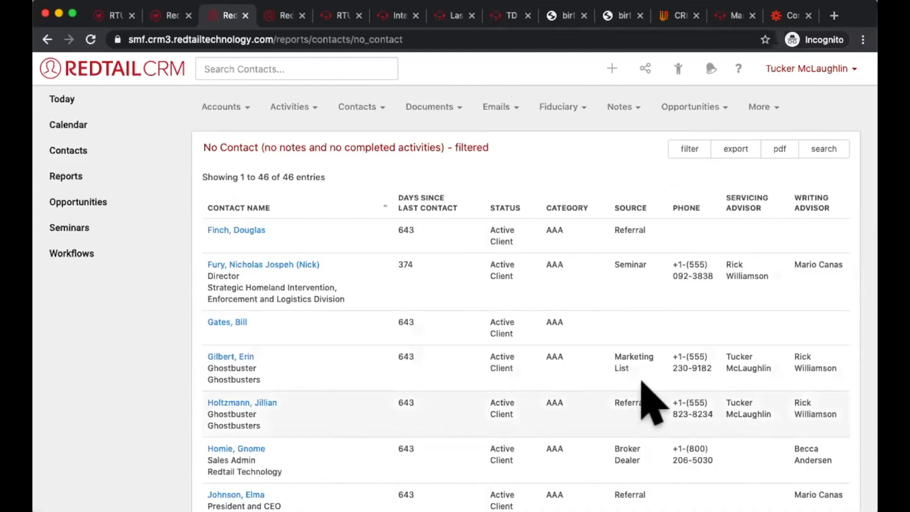
Step: Sort the AAA Active Client results by phone in descending order
{"action": "left_click", "coordinate": [686, 207]}
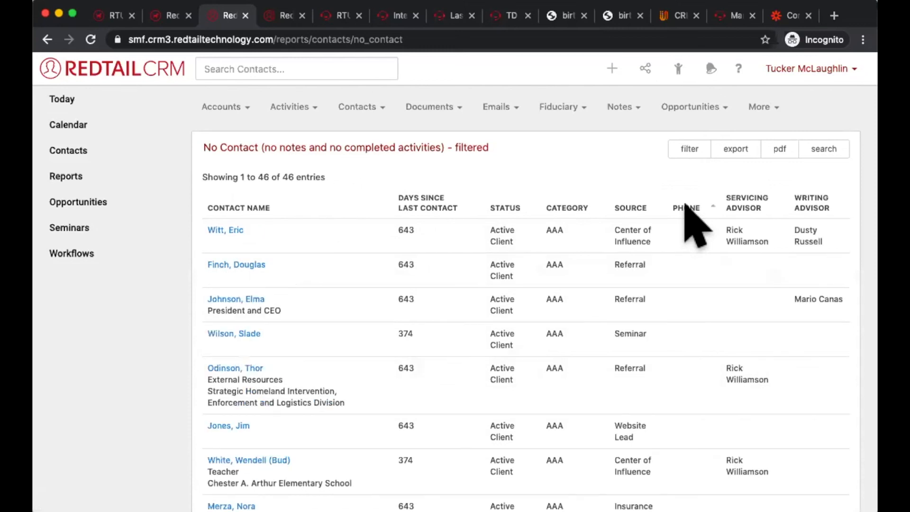
{"action": "left_click", "coordinate": [686, 207]}
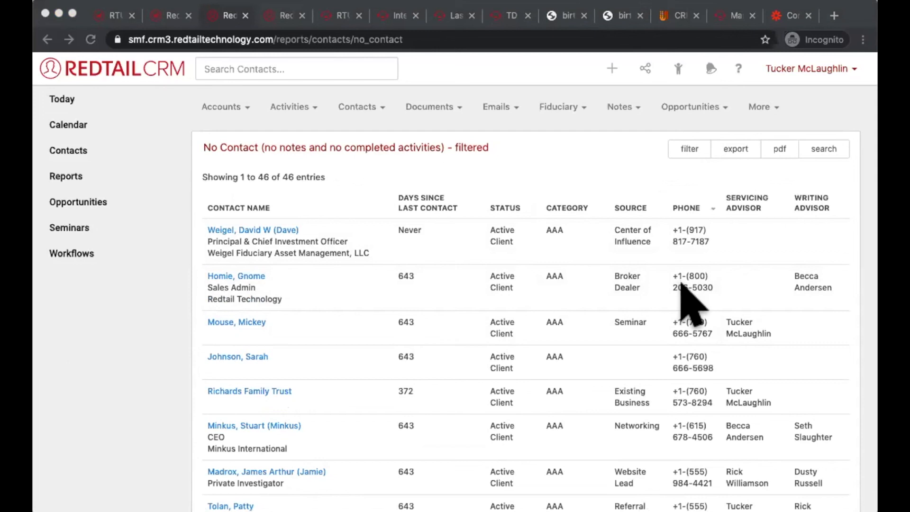
{"action": "left_click", "coordinate": [680, 281]}
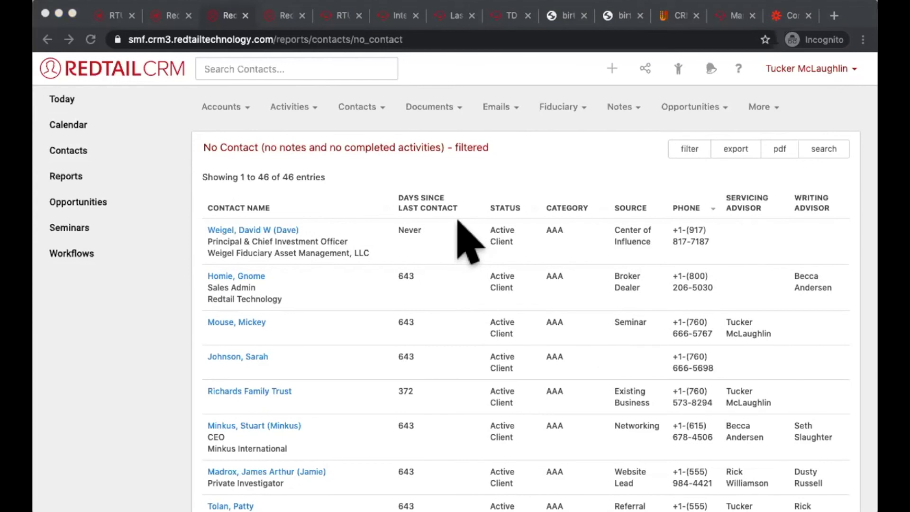
{"action": "left_click", "coordinate": [571, 208]}
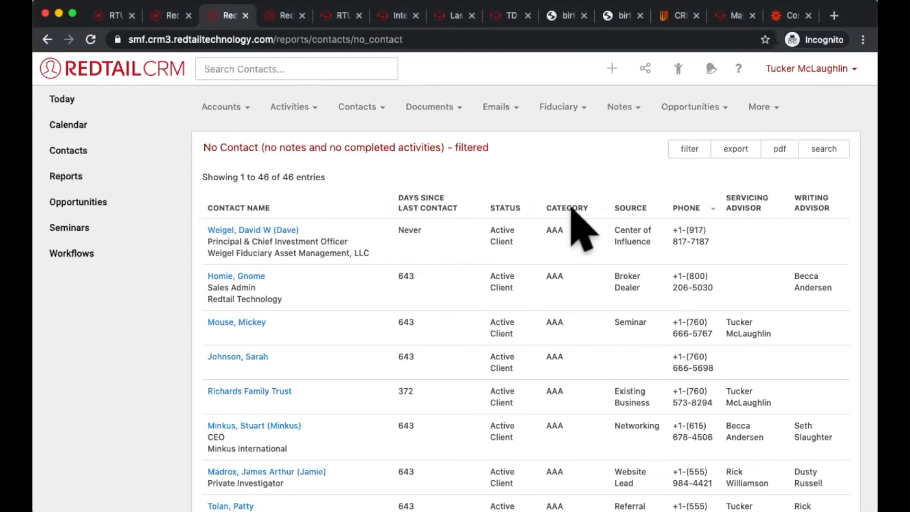
Step: Replace the report's Active Client status filter with Prospect, clear the AAA category filter, and apply the filters
{"action": "left_click", "coordinate": [691, 149]}
{"action": "left_click", "coordinate": [424, 195]}
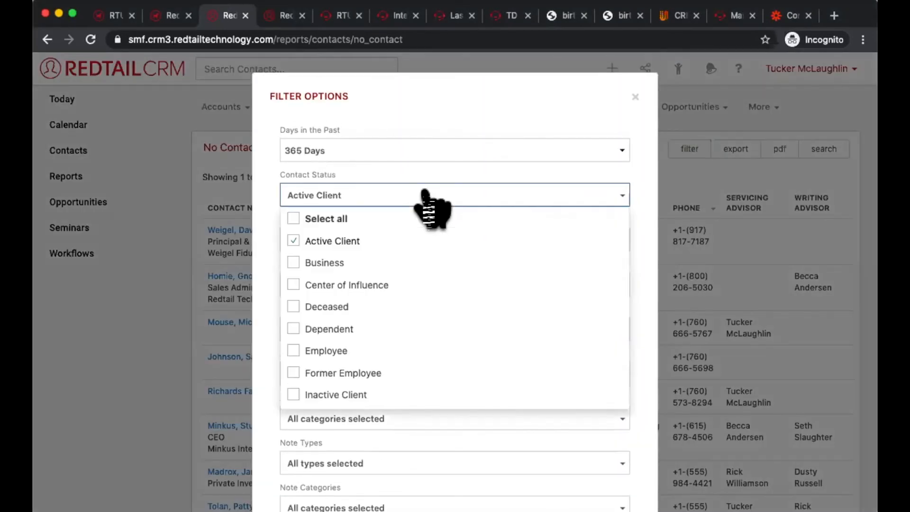
{"action": "left_click", "coordinate": [370, 241]}
{"action": "scroll", "coordinate": [417, 386], "scroll_direction": "down", "scroll_amount": 3}
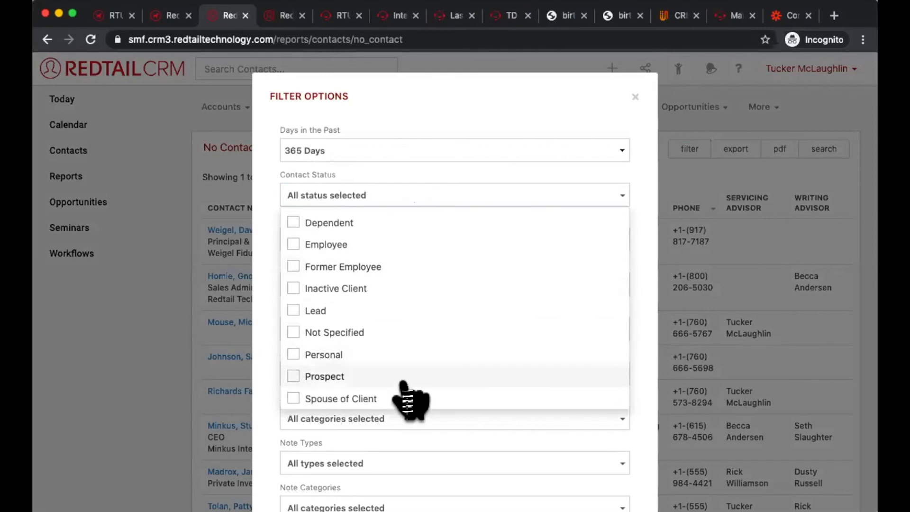
{"action": "left_click", "coordinate": [404, 376]}
{"action": "left_click", "coordinate": [646, 203]}
{"action": "left_click", "coordinate": [588, 235]}
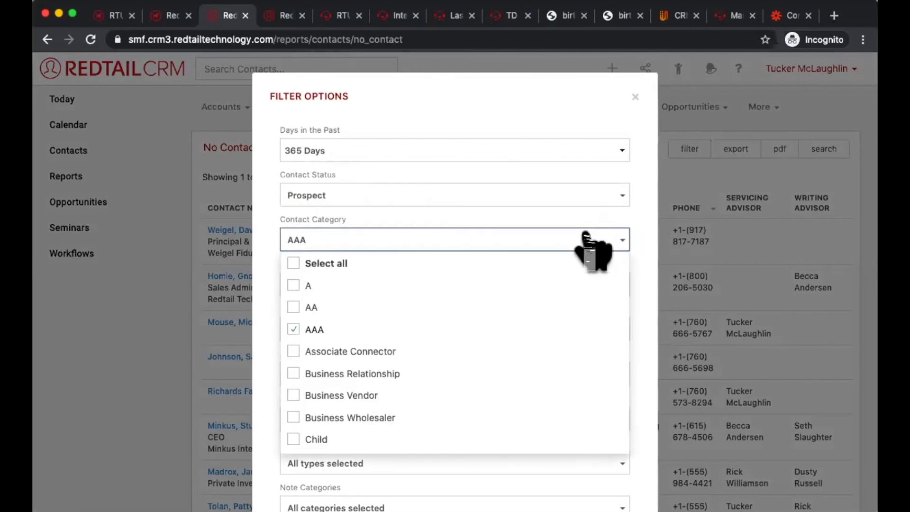
{"action": "left_click", "coordinate": [498, 332]}
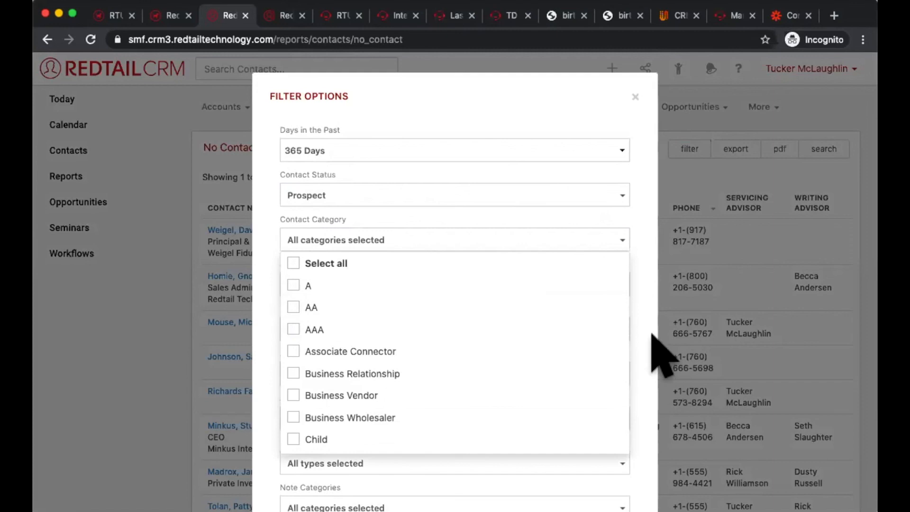
{"action": "left_click", "coordinate": [644, 305]}
{"action": "scroll", "coordinate": [647, 305], "scroll_direction": "down", "scroll_amount": 3}
{"action": "left_click", "coordinate": [617, 462]}
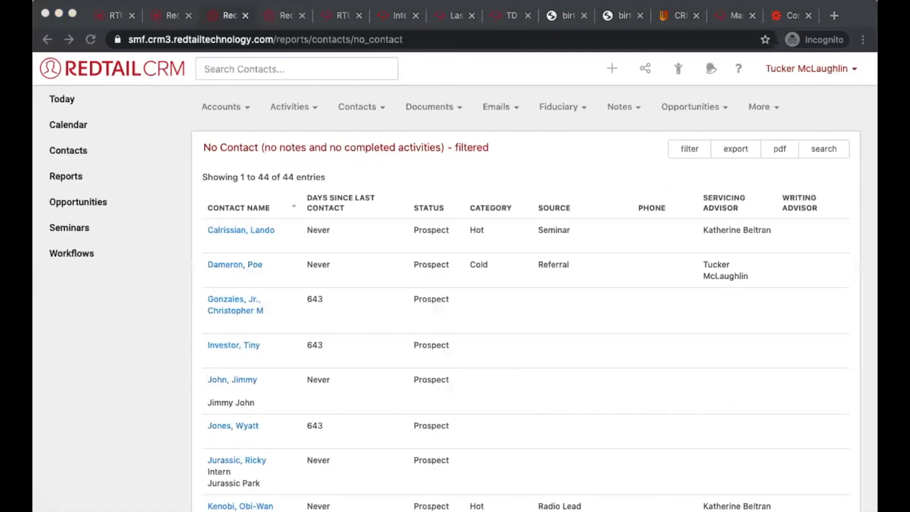
{"action": "left_click", "coordinate": [583, 359]}
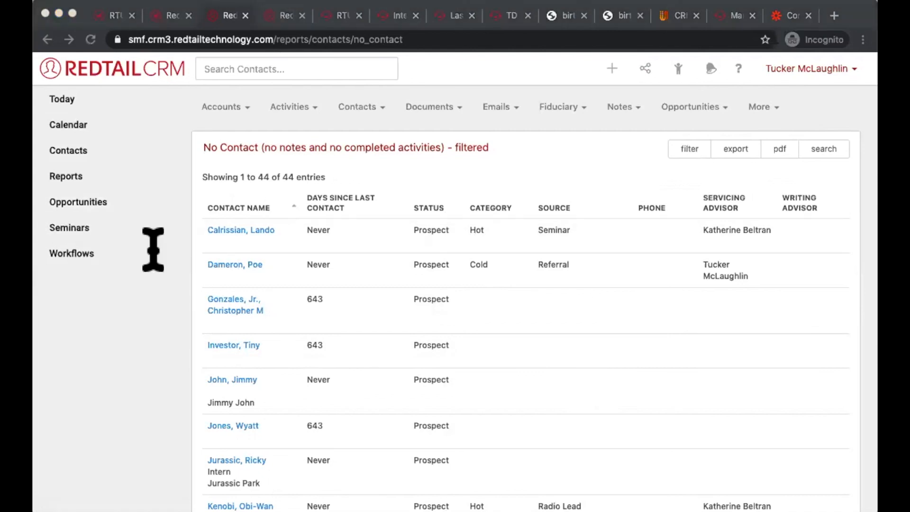
{"action": "left_click", "coordinate": [537, 180]}
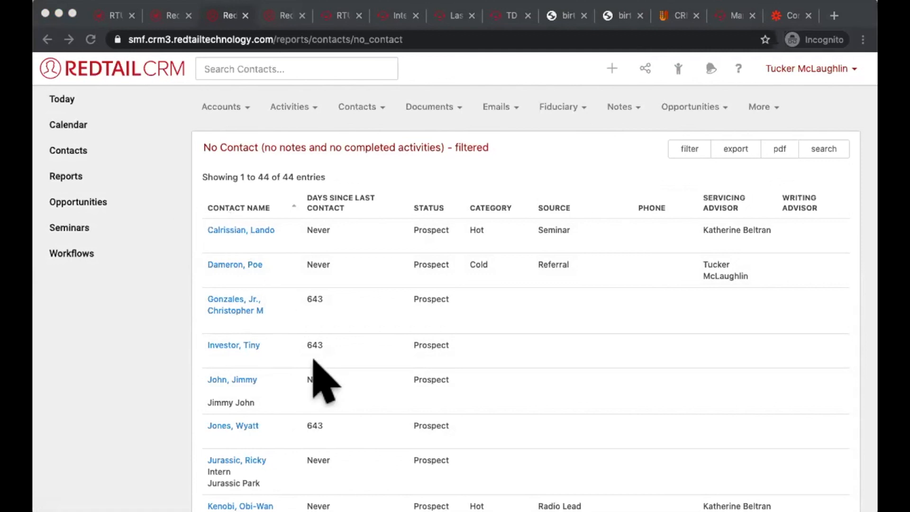
{"action": "left_click", "coordinate": [537, 153]}
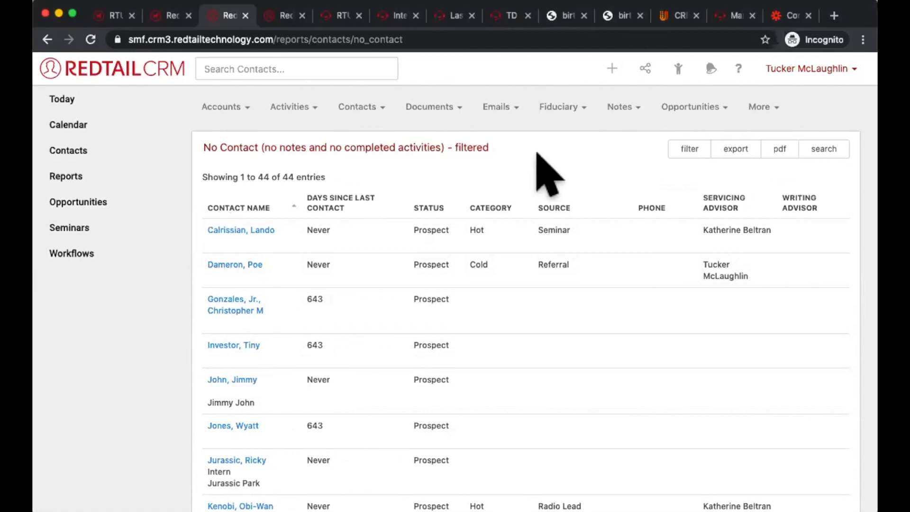
{"action": "left_click", "coordinate": [685, 151]}
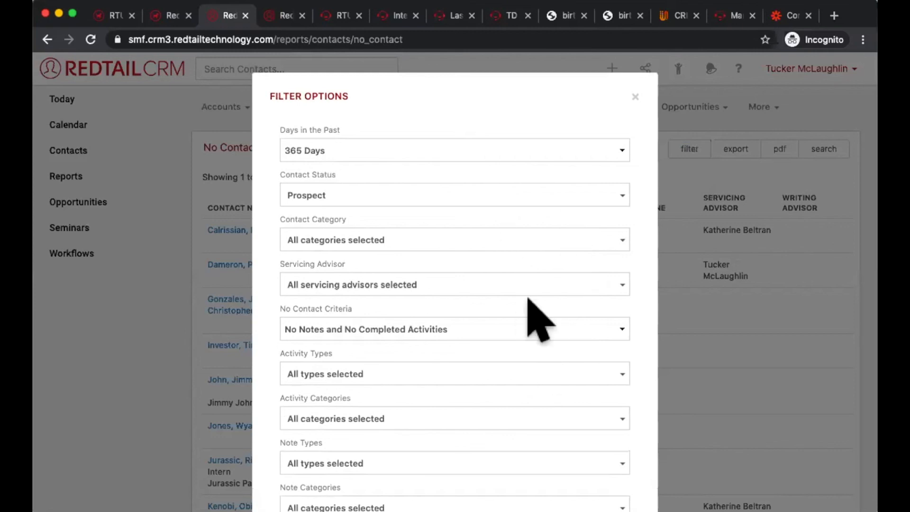
{"action": "scroll", "coordinate": [640, 114], "scroll_direction": "down", "scroll_amount": 2}
{"action": "left_click", "coordinate": [295, 507]}
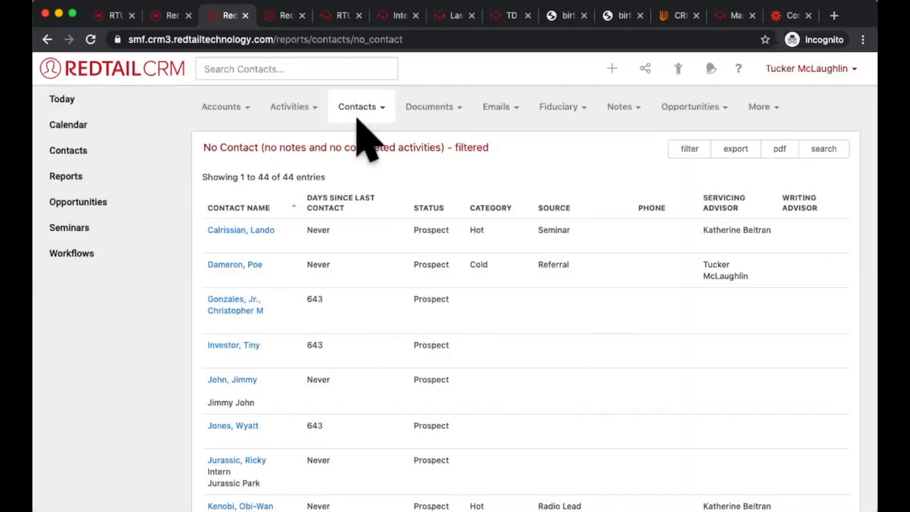
{"action": "left_click_drag", "start_coordinate": [265, 142], "coordinate": [177, 138]}
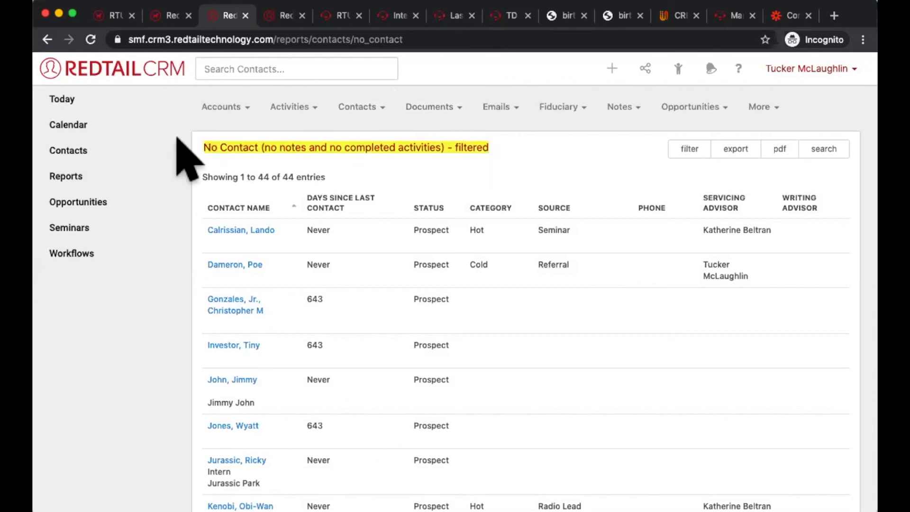
{"action": "left_click", "coordinate": [337, 134]}
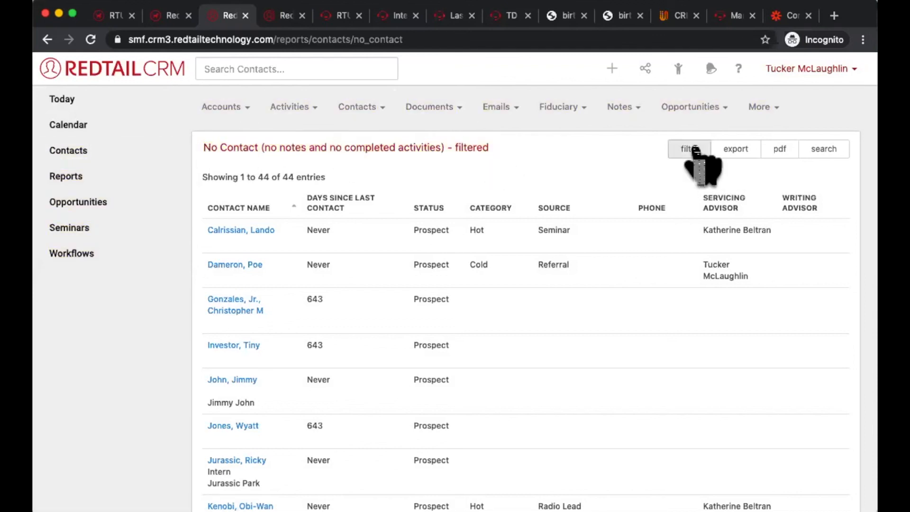
Step: Filter the No Contact report's note categories to Client Review Notes and apply the filters
{"action": "left_click", "coordinate": [689, 151]}
{"action": "scroll", "coordinate": [640, 245], "scroll_direction": "down", "scroll_amount": 3}
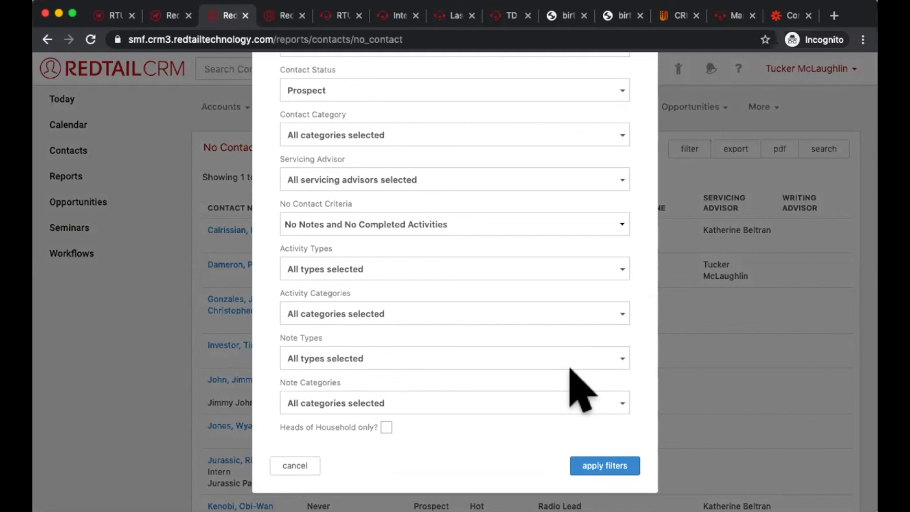
{"action": "left_click", "coordinate": [497, 411]}
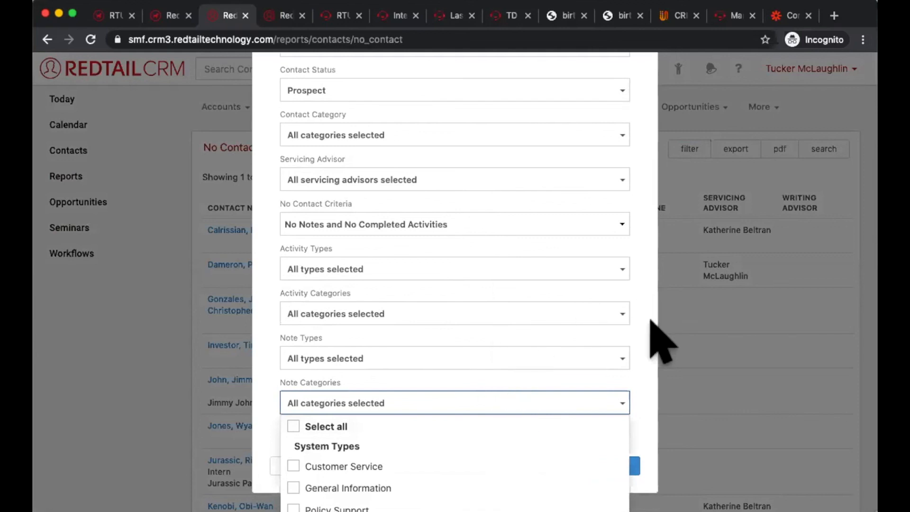
{"action": "scroll", "coordinate": [582, 378], "scroll_direction": "down", "scroll_amount": 2}
{"action": "scroll", "coordinate": [647, 350], "scroll_direction": "down", "scroll_amount": 3}
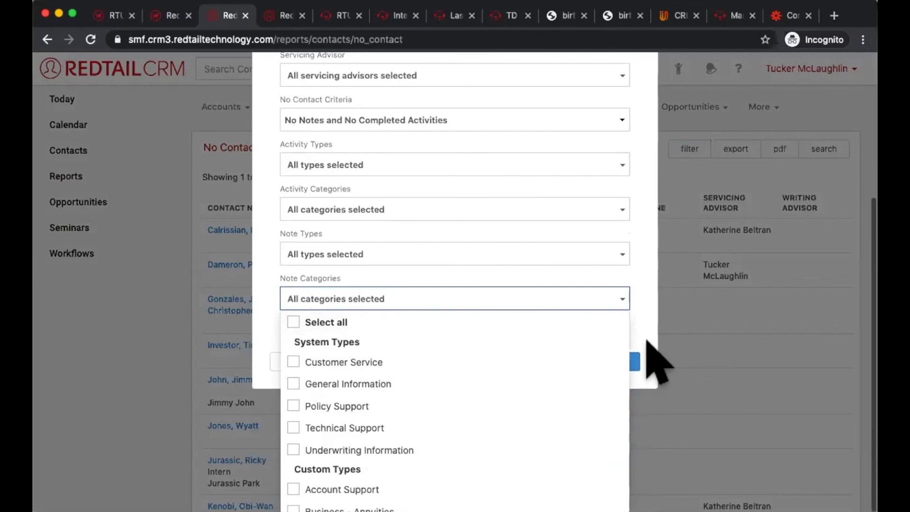
{"action": "scroll", "coordinate": [559, 437], "scroll_direction": "down", "scroll_amount": 10}
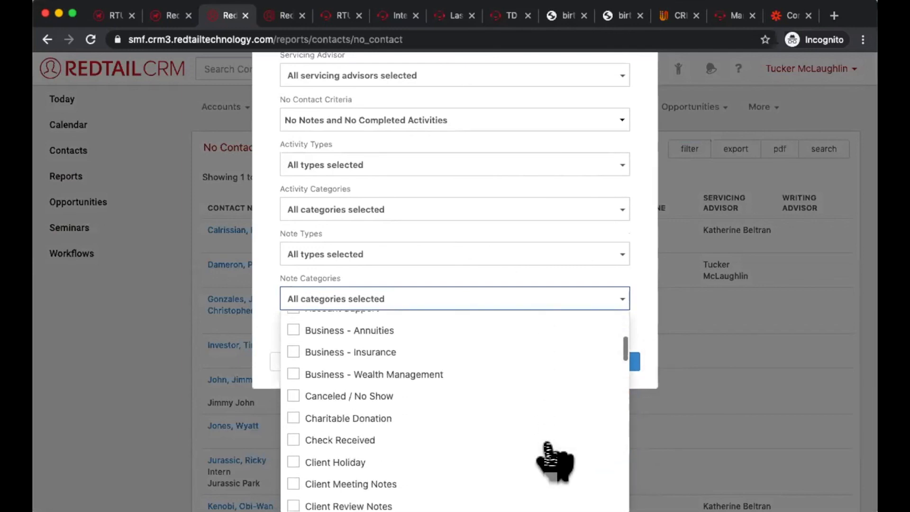
{"action": "scroll", "coordinate": [555, 459], "scroll_direction": "down", "scroll_amount": 10}
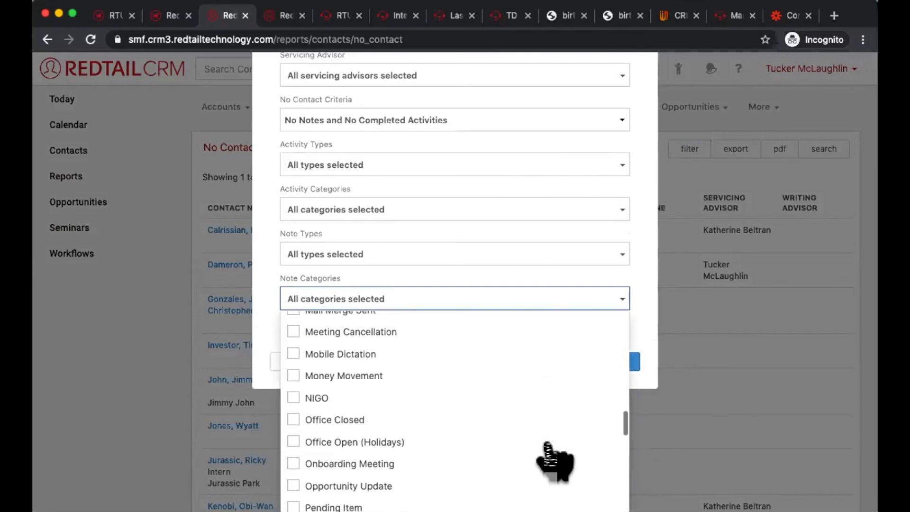
{"action": "scroll", "coordinate": [553, 460], "scroll_direction": "down", "scroll_amount": 3}
{"action": "scroll", "coordinate": [553, 462], "scroll_direction": "up", "scroll_amount": 15}
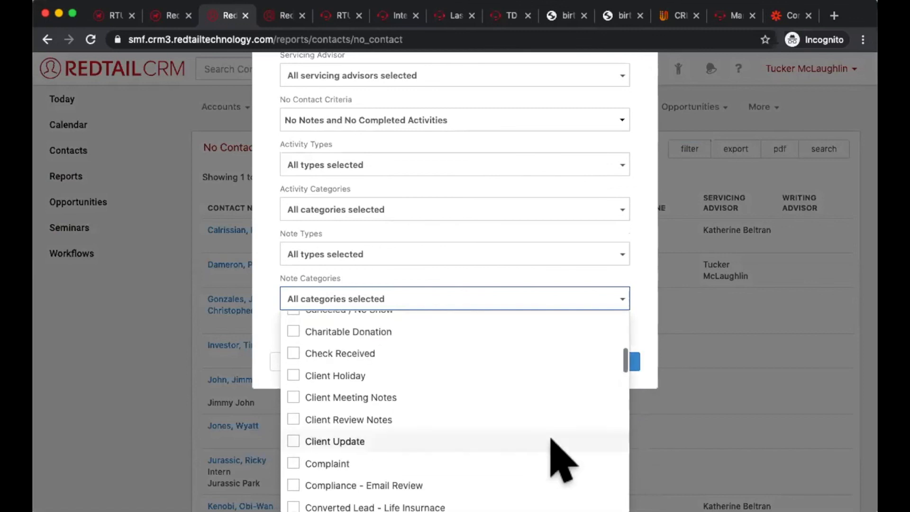
{"action": "left_click", "coordinate": [537, 420]}
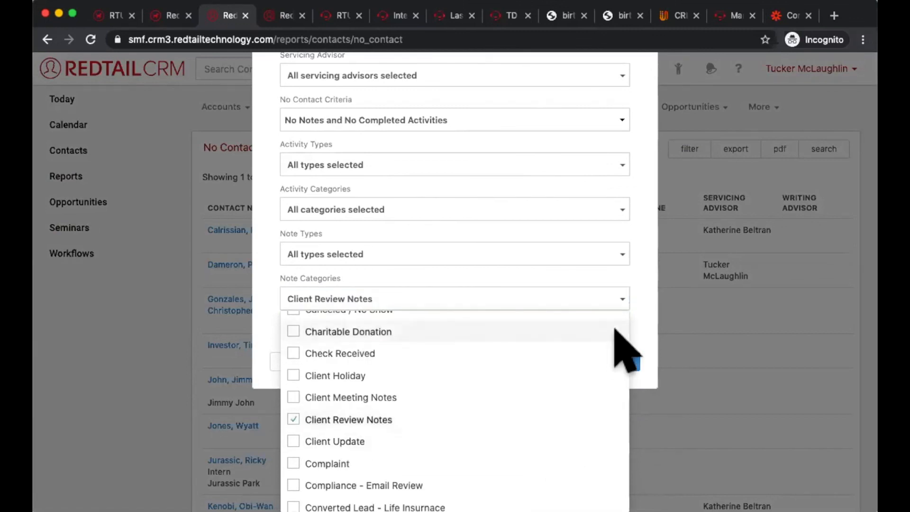
{"action": "left_click", "coordinate": [639, 298]}
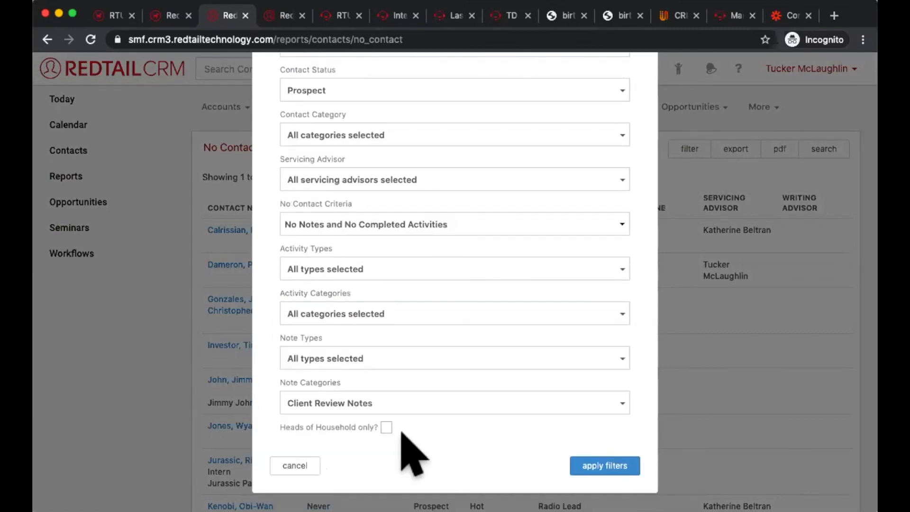
{"action": "left_click", "coordinate": [604, 466]}
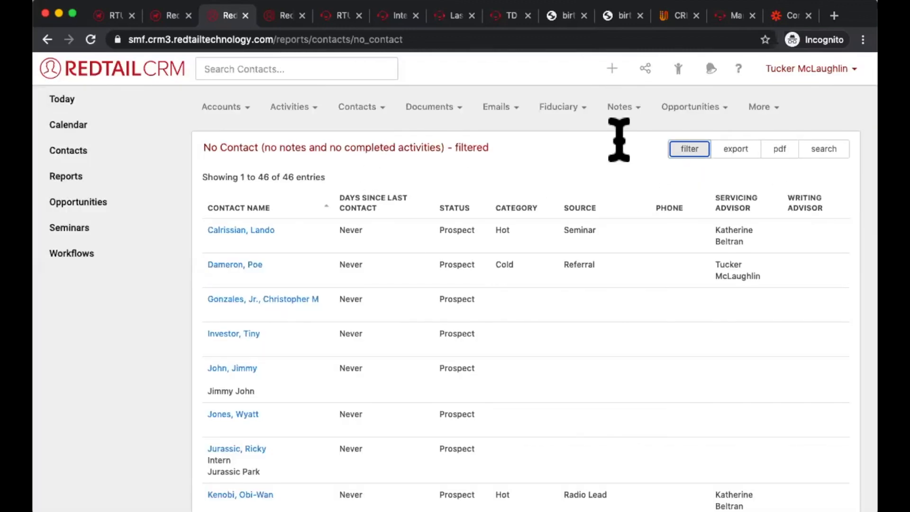
Step: Replace the report's Prospect contact status filter with Active Client and apply the filters
{"action": "left_click", "coordinate": [690, 149]}
{"action": "left_click", "coordinate": [338, 194]}
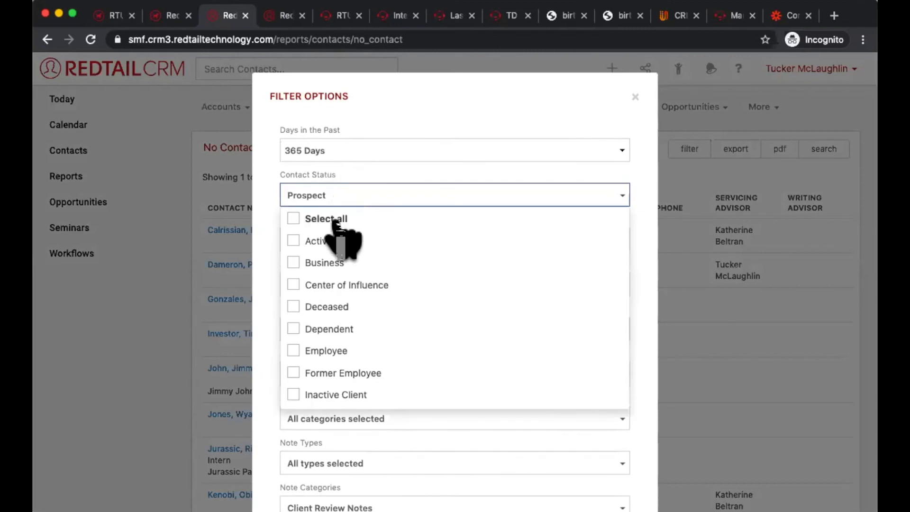
{"action": "left_click", "coordinate": [337, 240]}
{"action": "scroll", "coordinate": [327, 332], "scroll_direction": "down", "scroll_amount": 3}
{"action": "left_click", "coordinate": [325, 377]}
{"action": "left_click", "coordinate": [632, 340]}
{"action": "scroll", "coordinate": [635, 343], "scroll_direction": "down", "scroll_amount": 3}
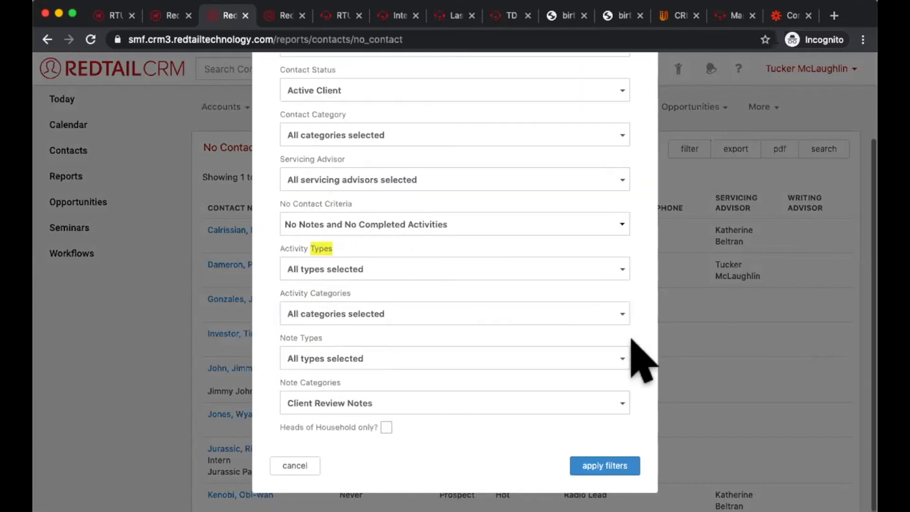
{"action": "left_click", "coordinate": [607, 466]}
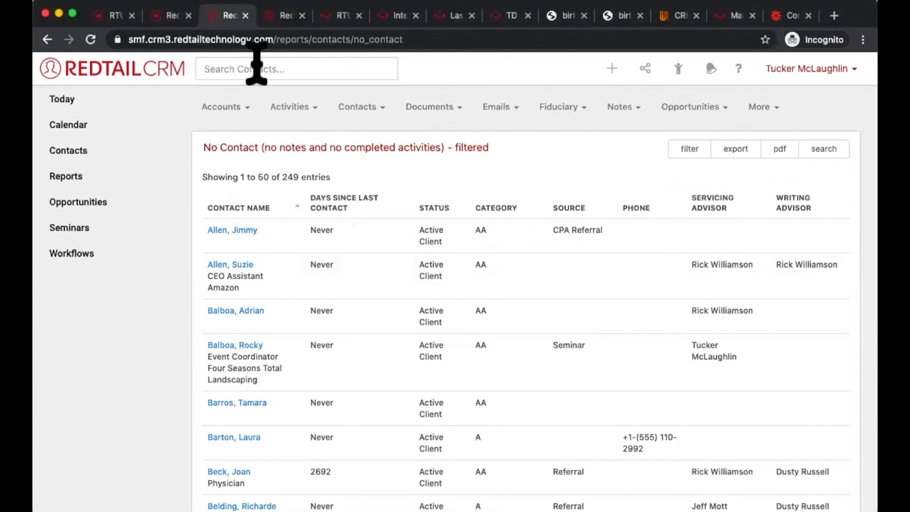
Step: Leave the report for the Today dashboard and open the Redtail Help Desk from the CRM's help resources
{"action": "left_click", "coordinate": [135, 100]}
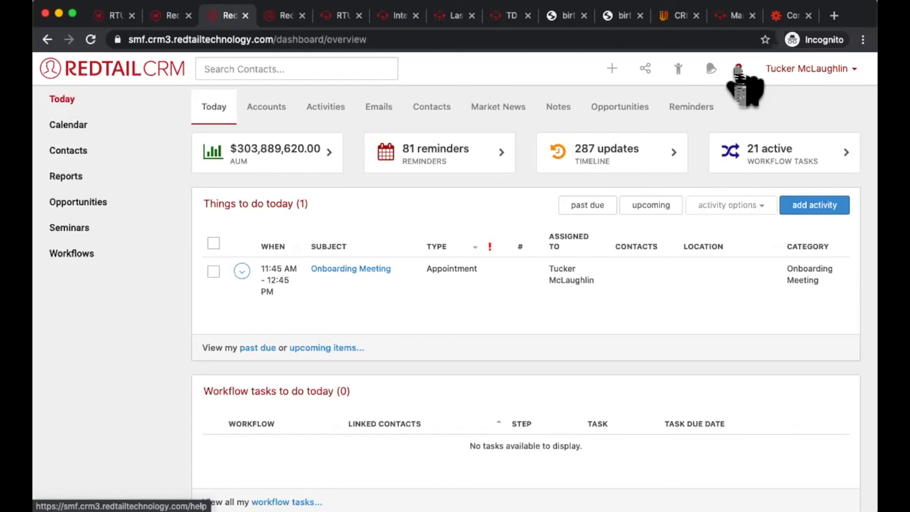
{"action": "left_click", "coordinate": [738, 69]}
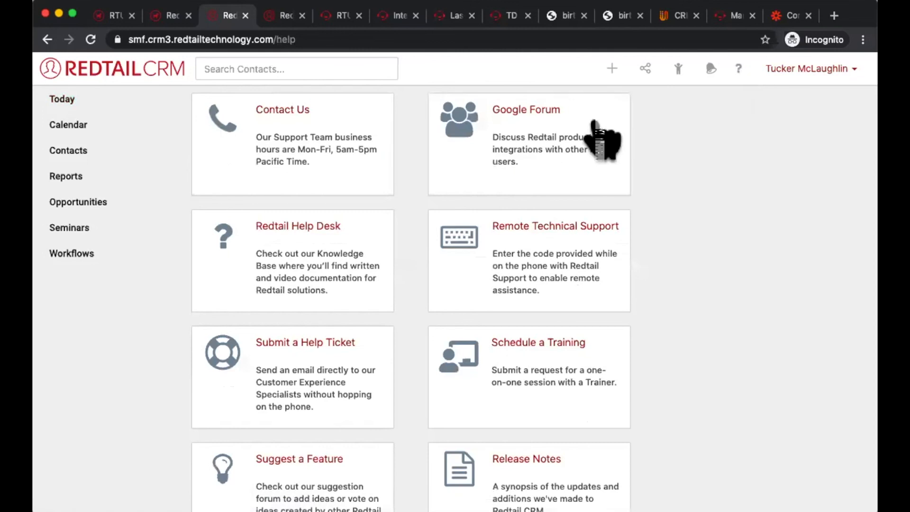
{"action": "left_click", "coordinate": [272, 227]}
Step: Search the help desk for "style guide" and open the Style Guide article
{"action": "left_click", "coordinate": [611, 90]}
{"action": "type", "text": "style"}
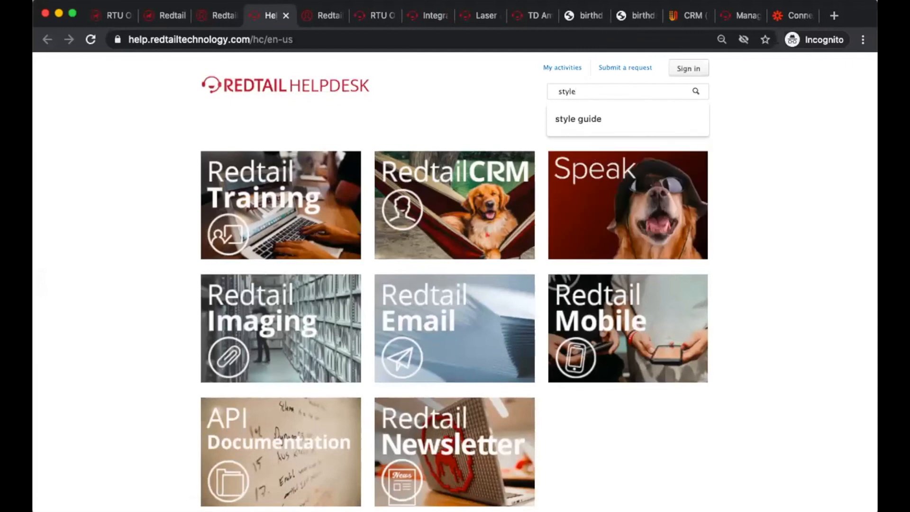
{"action": "key", "text": "Down"}
{"action": "key", "text": "Return"}
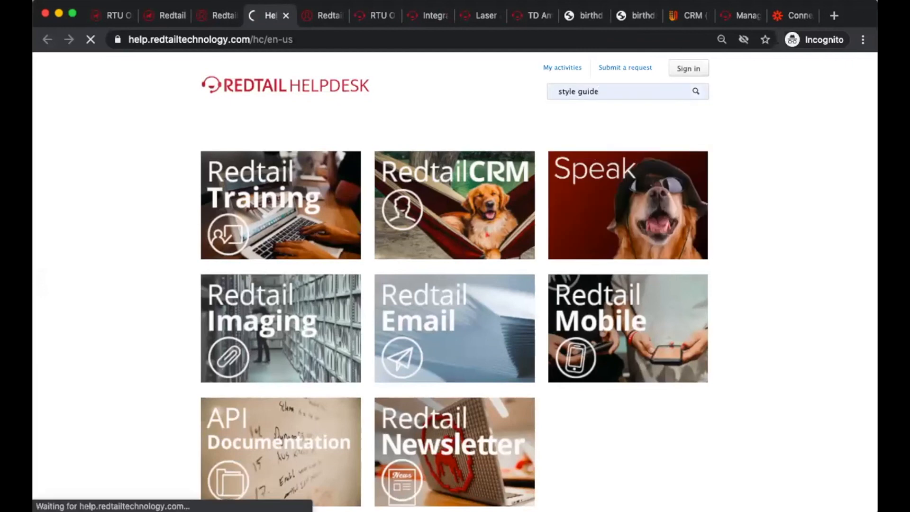
{"action": "left_click_drag", "start_coordinate": [424, 307], "coordinate": [205, 252]}
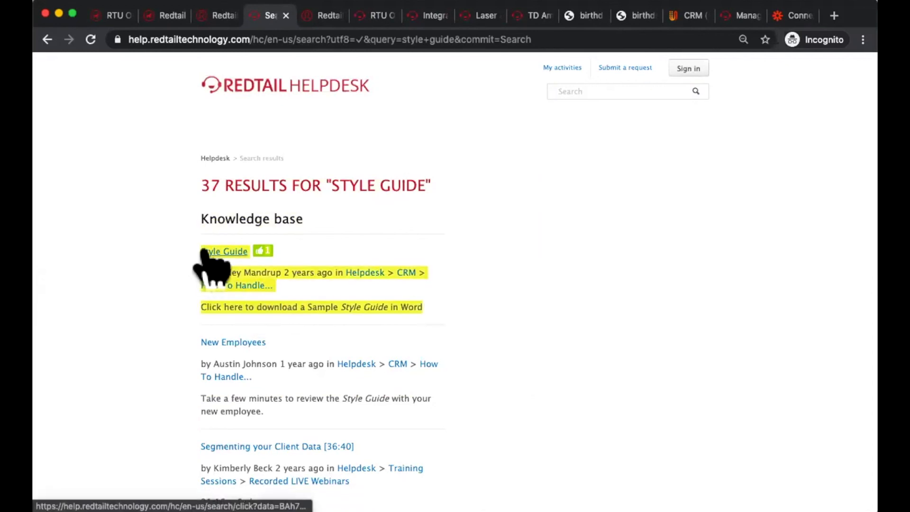
{"action": "left_click", "coordinate": [205, 252]}
Step: Look through the Style Guide article down to its Getting Started downloads and dismiss the sign-in dialog
{"action": "scroll", "coordinate": [490, 327], "scroll_direction": "down", "scroll_amount": 15}
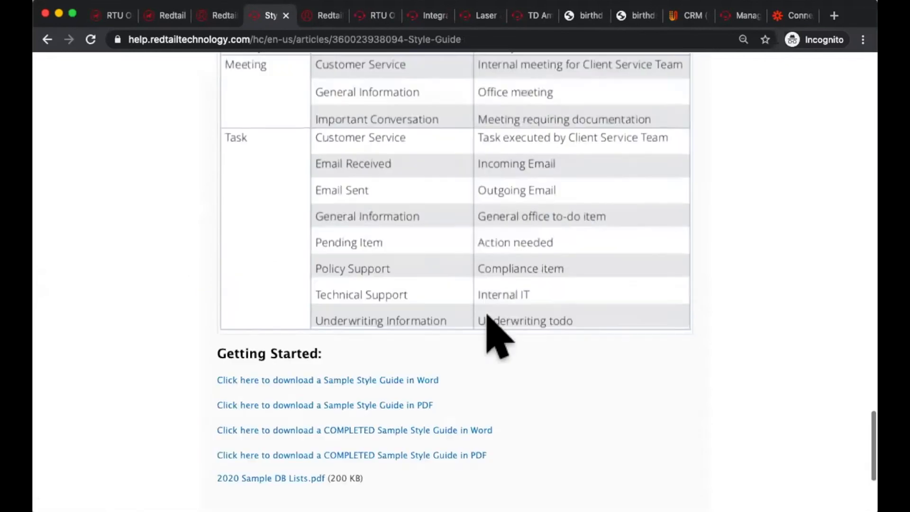
{"action": "scroll", "coordinate": [429, 318], "scroll_direction": "up", "scroll_amount": 15}
{"action": "scroll", "coordinate": [429, 318], "scroll_direction": "down", "scroll_amount": 15}
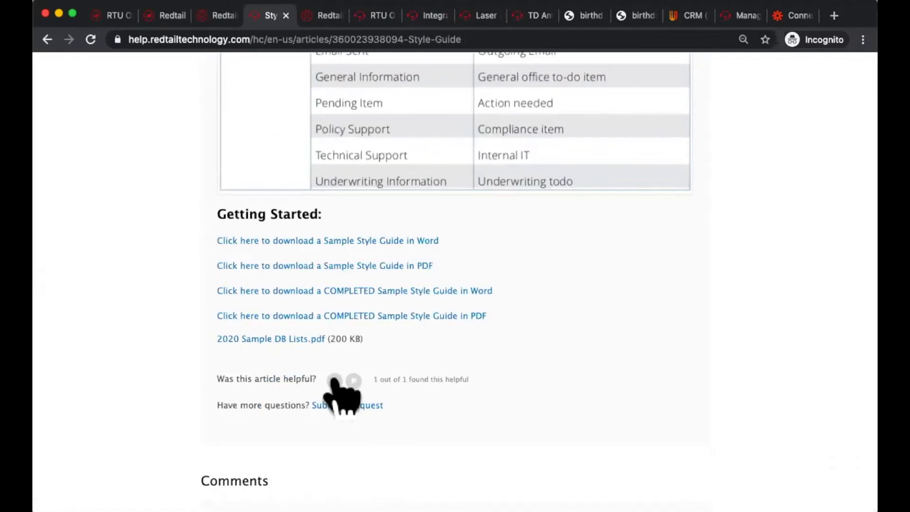
{"action": "left_click", "coordinate": [344, 404]}
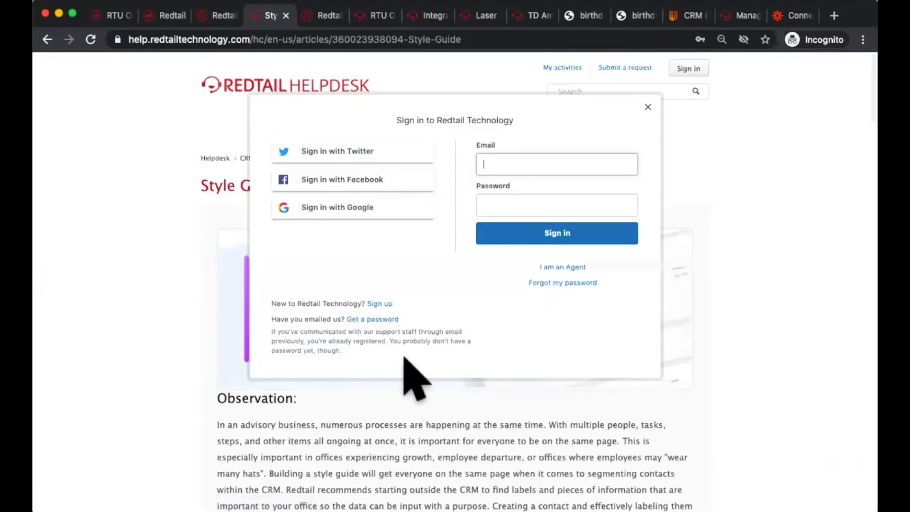
{"action": "left_click", "coordinate": [648, 108]}
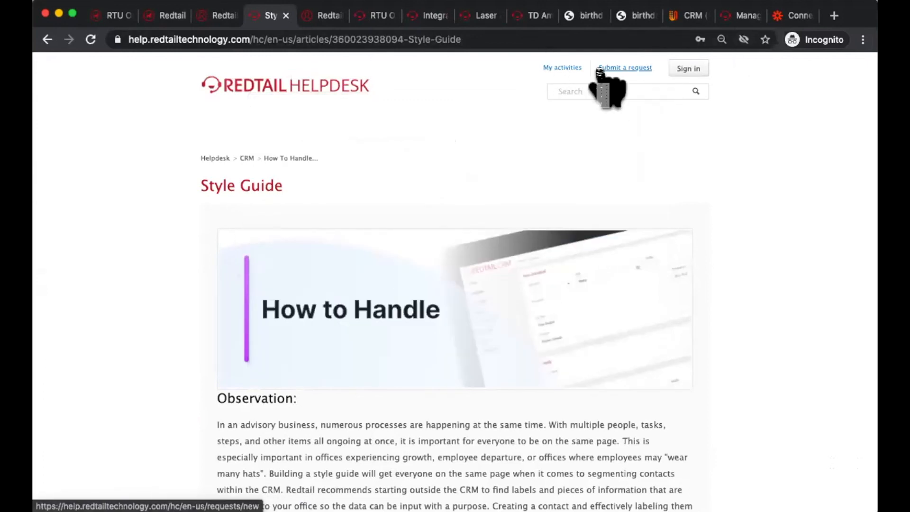
Step: Return to the help desk home page and open the CRM category's How To Handle... section
{"action": "left_click", "coordinate": [211, 158]}
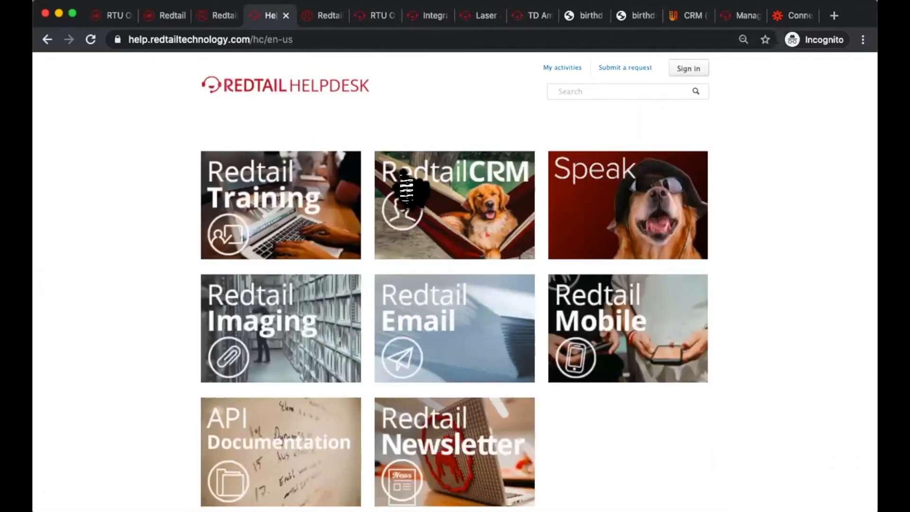
{"action": "left_click", "coordinate": [407, 213]}
{"action": "scroll", "coordinate": [412, 211], "scroll_direction": "down", "scroll_amount": 4}
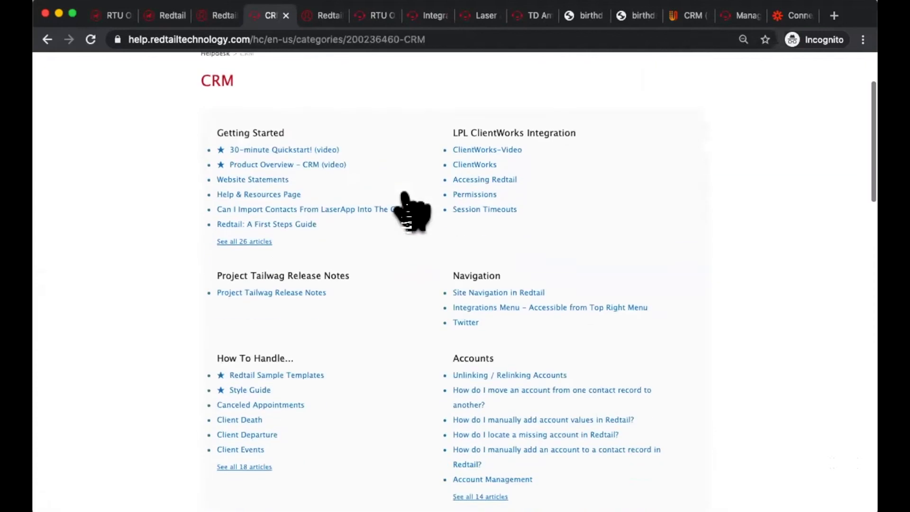
{"action": "left_click_drag", "start_coordinate": [308, 293], "coordinate": [210, 303]}
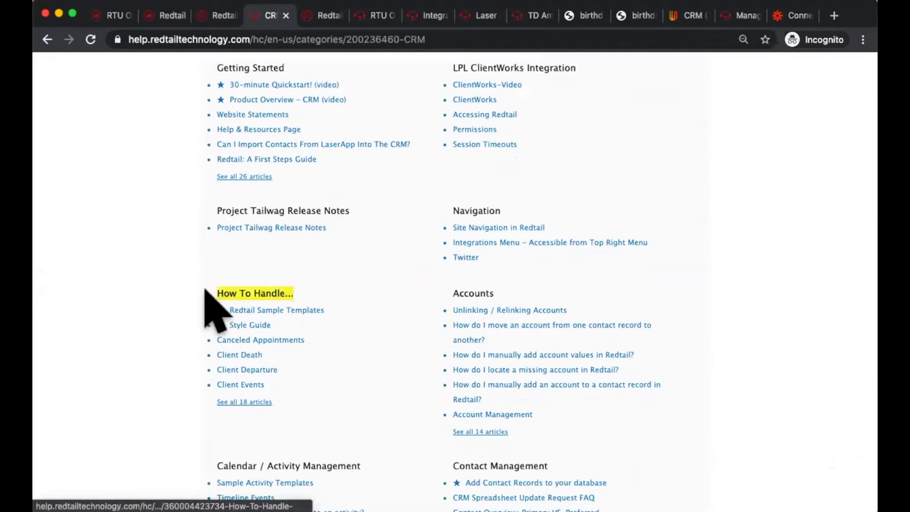
{"action": "left_click", "coordinate": [225, 295]}
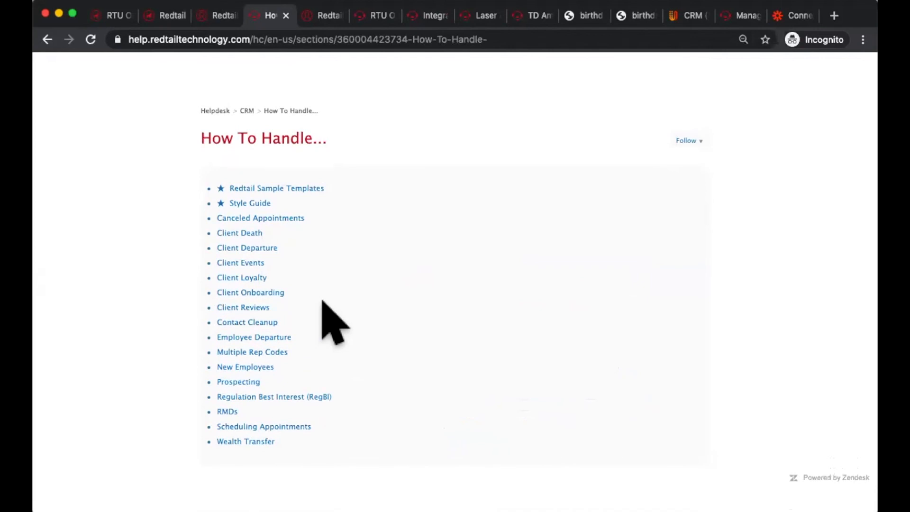
Step: Review the How To Handle... article list and open the Style Guide article from it
{"action": "left_click_drag", "start_coordinate": [311, 451], "coordinate": [251, 163]}
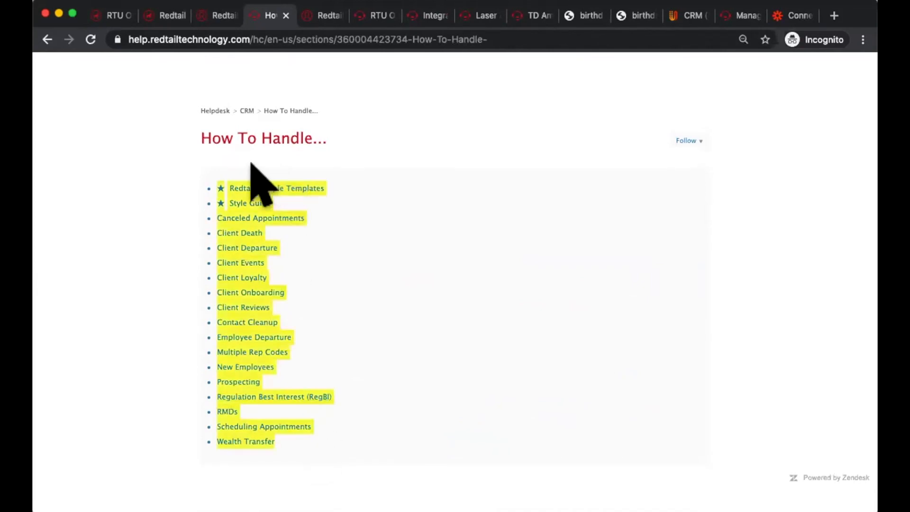
{"action": "left_click", "coordinate": [363, 362]}
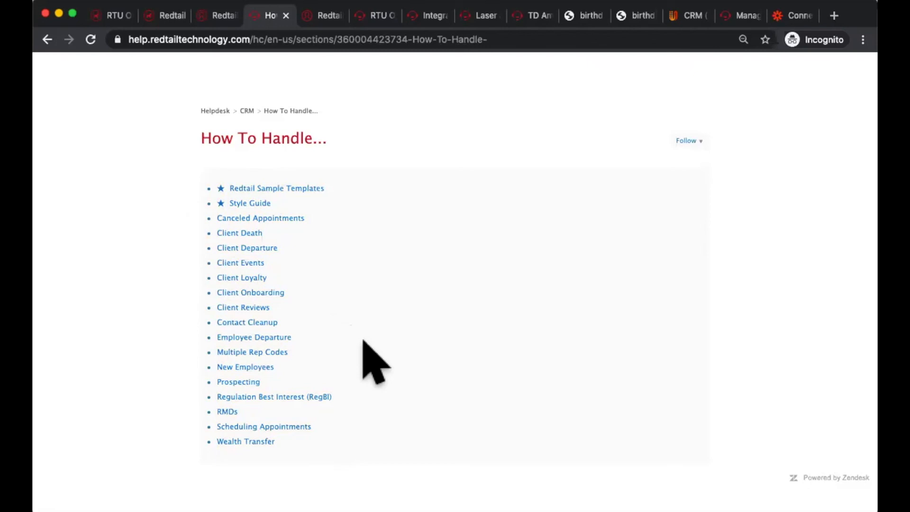
{"action": "left_click", "coordinate": [242, 202]}
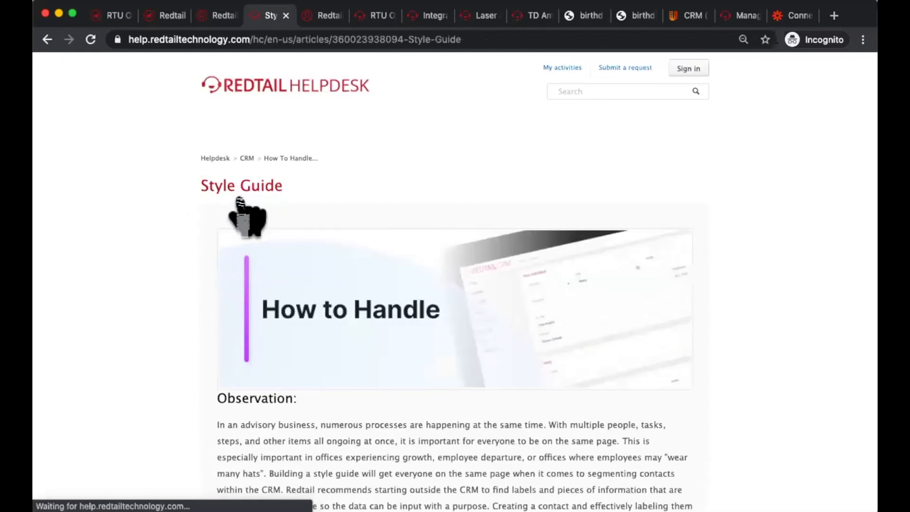
Step: Read through the Style Guide article's sample statuses, contact categories, client lifecycle chart and Calendar Style Guide, down to the Getting Started links
{"action": "scroll", "coordinate": [516, 308], "scroll_direction": "down", "scroll_amount": 7}
{"action": "scroll", "coordinate": [516, 308], "scroll_direction": "down", "scroll_amount": 3}
{"action": "scroll", "coordinate": [524, 326], "scroll_direction": "down", "scroll_amount": 1}
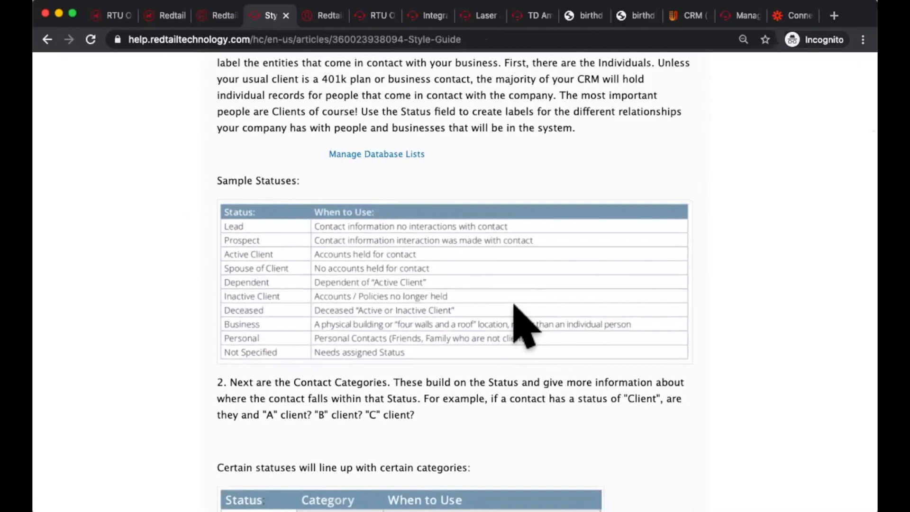
{"action": "triple_click", "coordinate": [260, 178]}
{"action": "scroll", "coordinate": [330, 359], "scroll_direction": "down", "scroll_amount": 8}
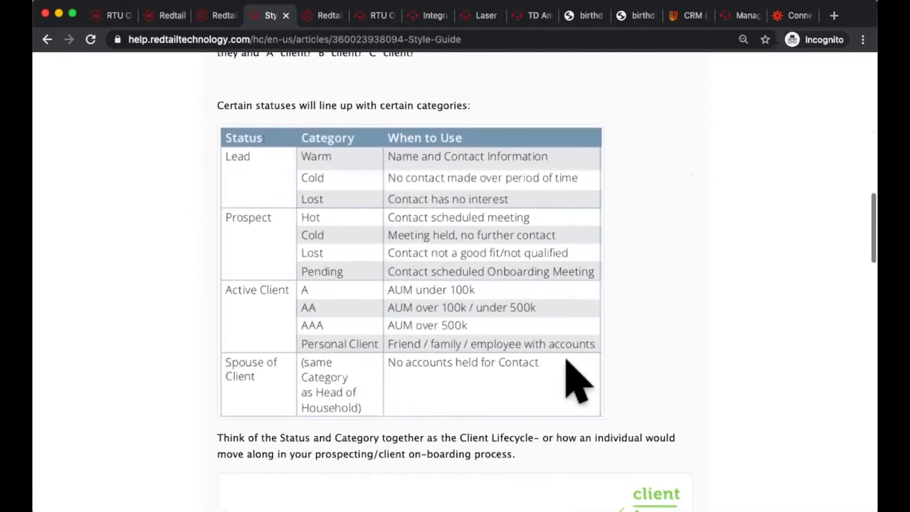
{"action": "scroll", "coordinate": [740, 355], "scroll_direction": "down", "scroll_amount": 13}
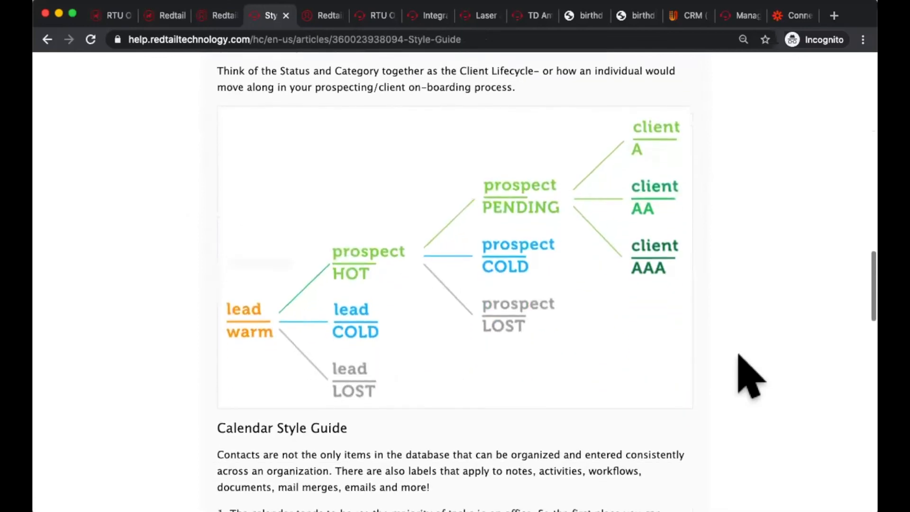
{"action": "scroll", "coordinate": [750, 377], "scroll_direction": "up", "scroll_amount": 6}
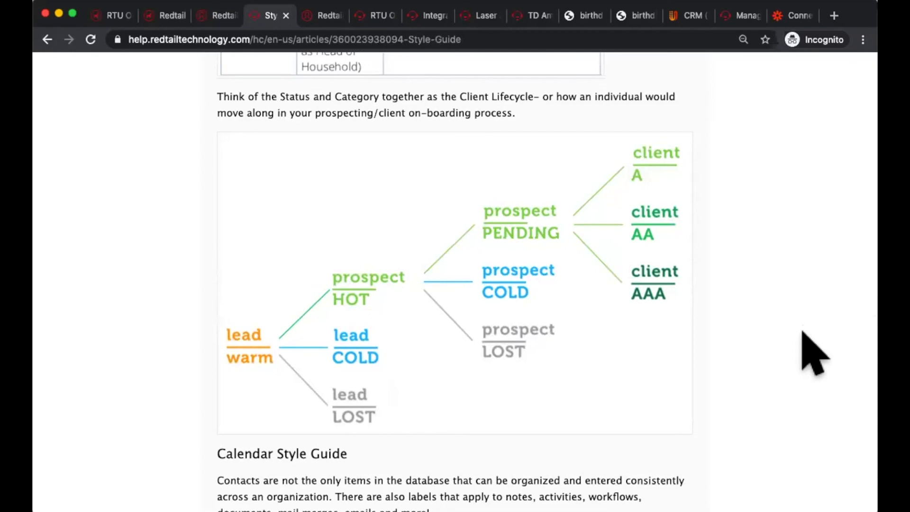
{"action": "scroll", "coordinate": [815, 353], "scroll_direction": "down", "scroll_amount": 8}
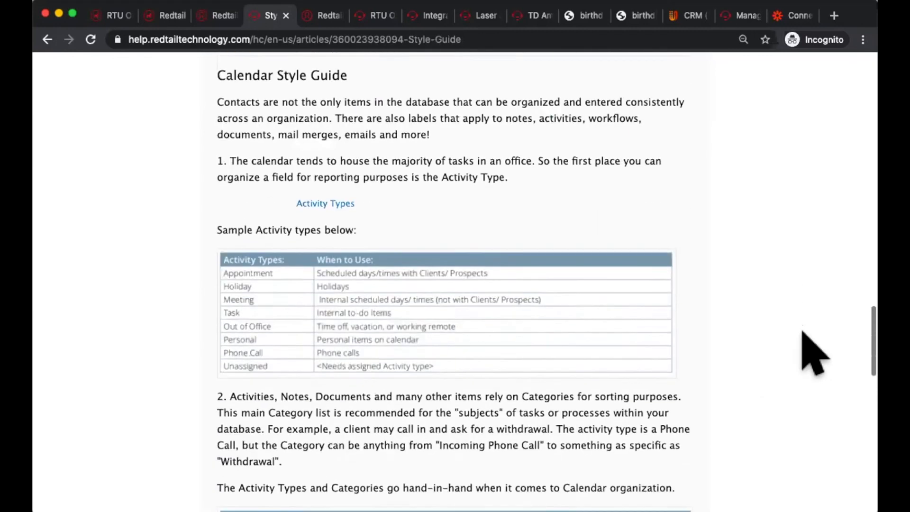
{"action": "scroll", "coordinate": [803, 331], "scroll_direction": "down", "scroll_amount": 19}
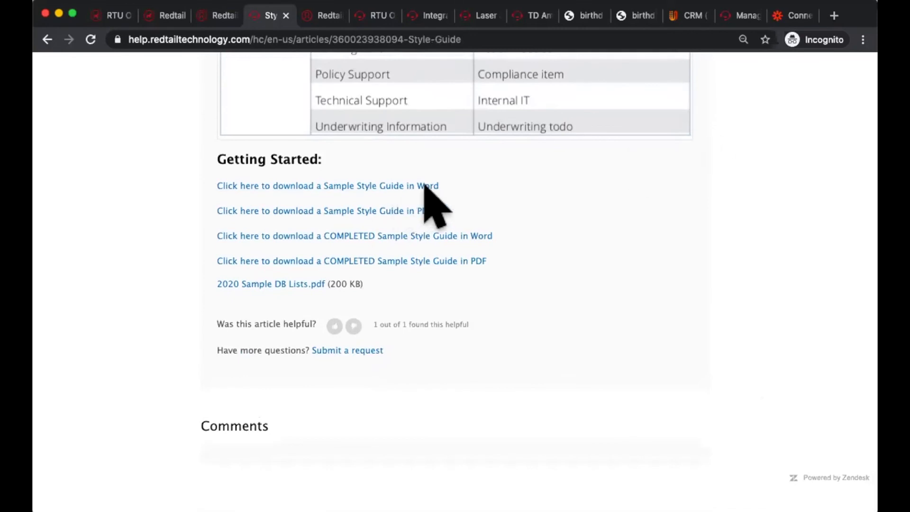
Step: Highlight the Word Sample Style Guide link and the 2020 Sample DB Lists.pdf attachment, and download and open that PDF
{"action": "left_click_drag", "start_coordinate": [441, 185], "coordinate": [212, 185]}
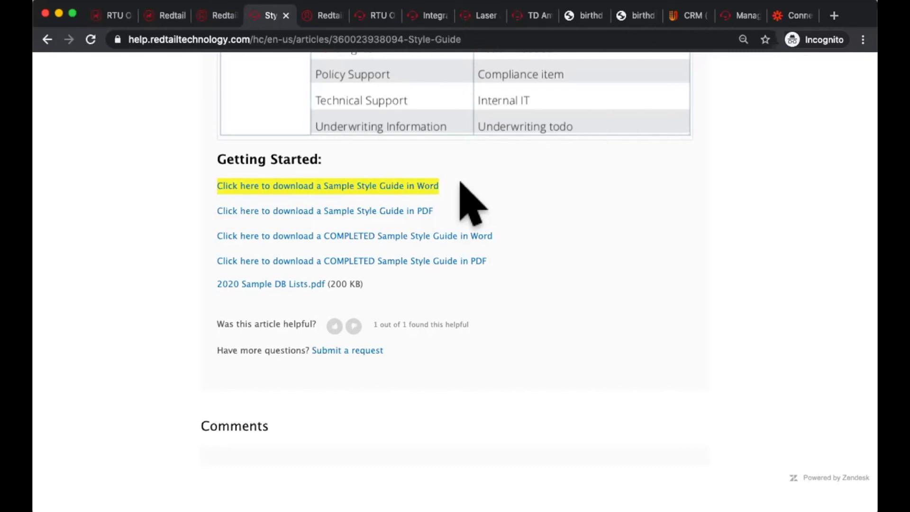
{"action": "left_click_drag", "start_coordinate": [384, 283], "coordinate": [199, 276]}
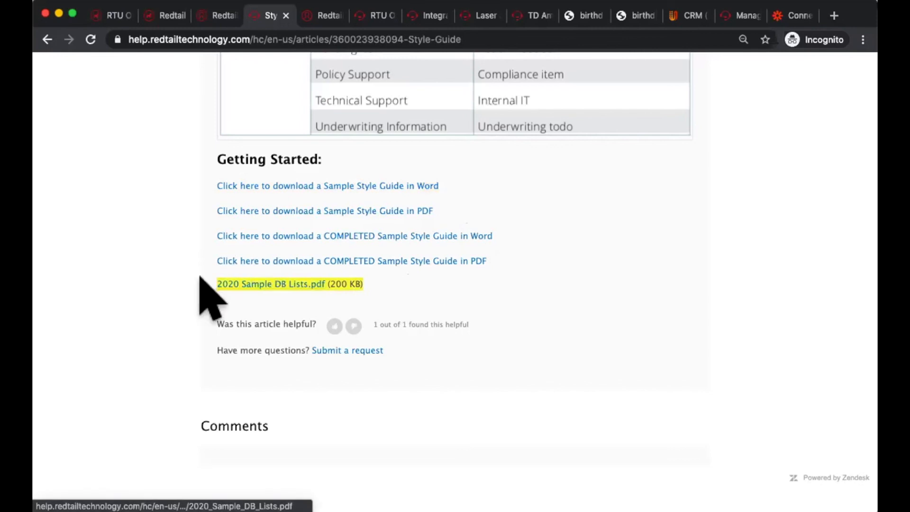
{"action": "left_click", "coordinate": [262, 284]}
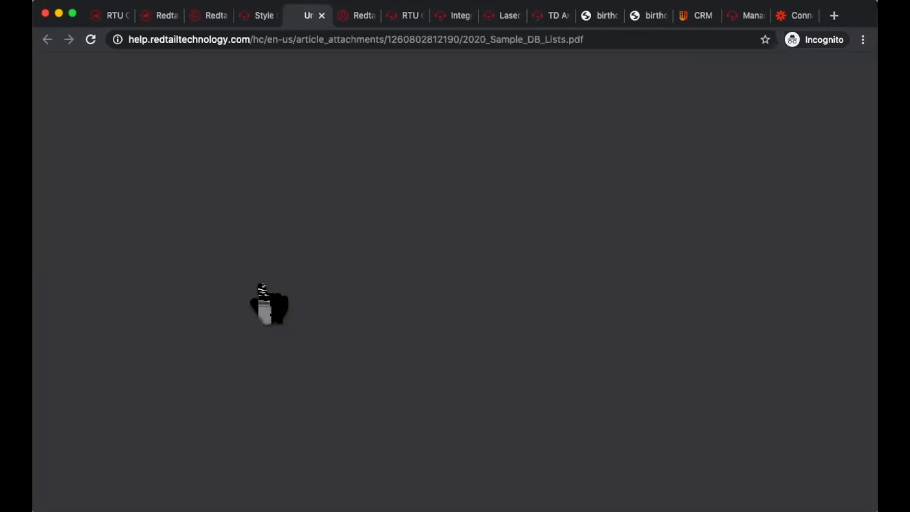
{"action": "left_click", "coordinate": [119, 493]}
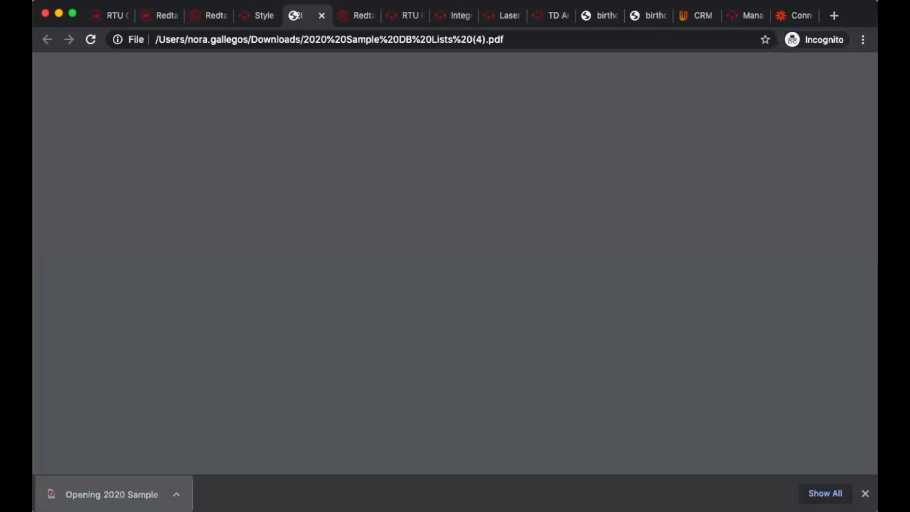
Step: Examine the first page of the Sample Database Lists PDF, highlighting the Contact Status heading, its description and the sample statuses
{"action": "scroll", "coordinate": [446, 289], "scroll_direction": "down", "scroll_amount": 5}
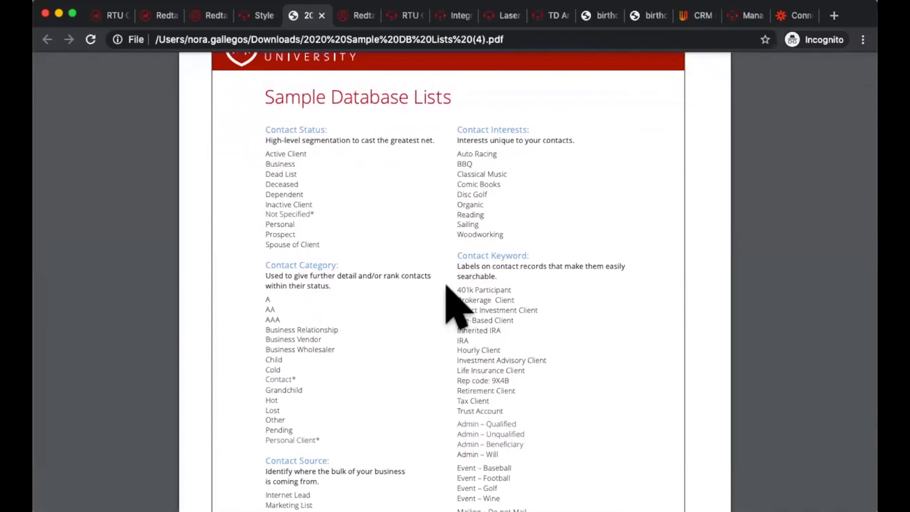
{"action": "triple_click", "coordinate": [318, 130]}
{"action": "left_click", "coordinate": [338, 141]}
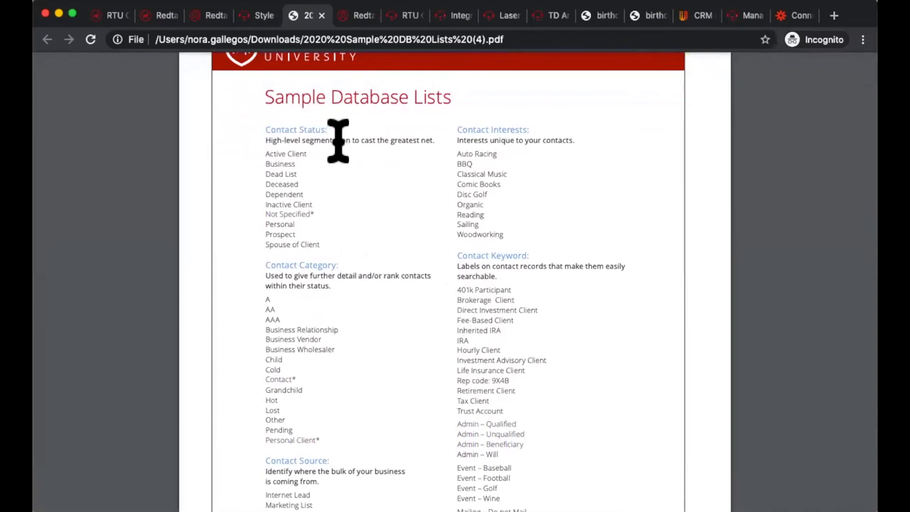
{"action": "triple_click", "coordinate": [338, 141]}
{"action": "left_click_drag", "start_coordinate": [315, 154], "coordinate": [316, 242]}
{"action": "left_click", "coordinate": [367, 240]}
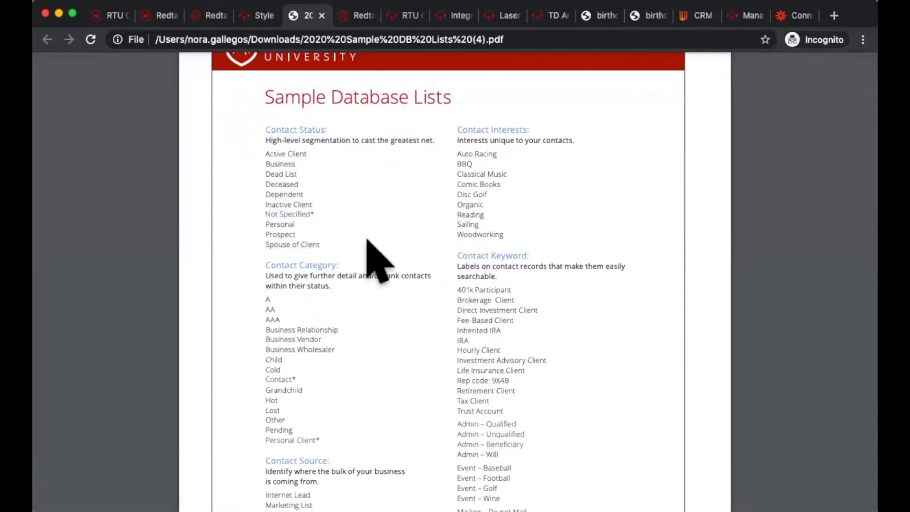
{"action": "scroll", "coordinate": [386, 405], "scroll_direction": "down", "scroll_amount": 3}
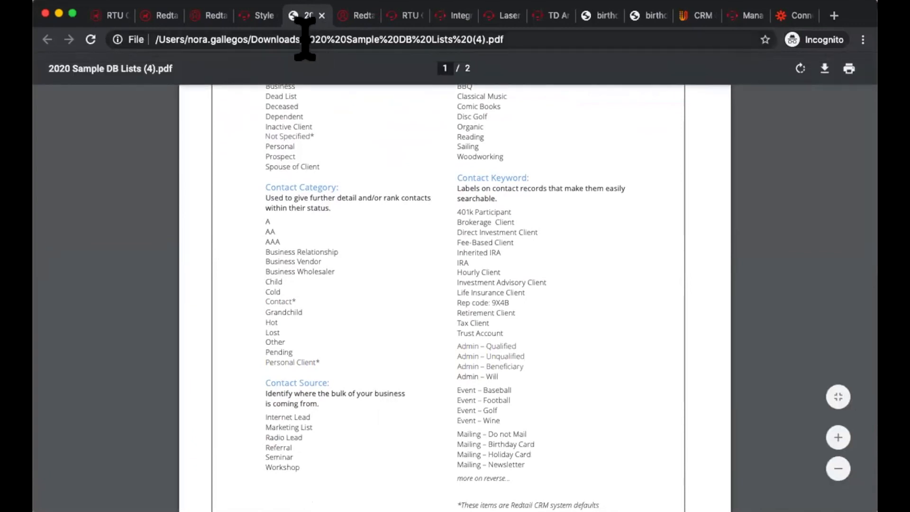
Step: Return to the Style Guide article and look back over its Directions and opening Observation section
{"action": "left_click", "coordinate": [253, 11]}
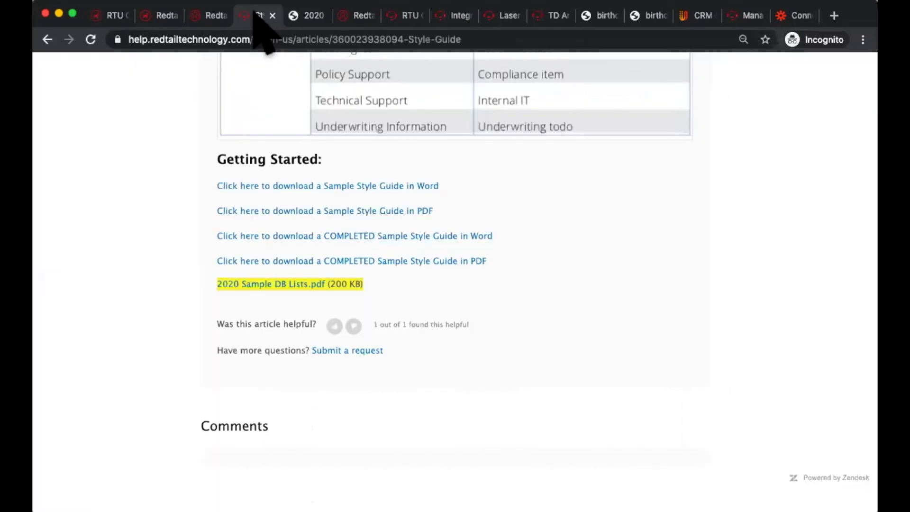
{"action": "scroll", "coordinate": [487, 295], "scroll_direction": "up", "scroll_amount": 20}
{"action": "scroll", "coordinate": [493, 313], "scroll_direction": "up", "scroll_amount": 10}
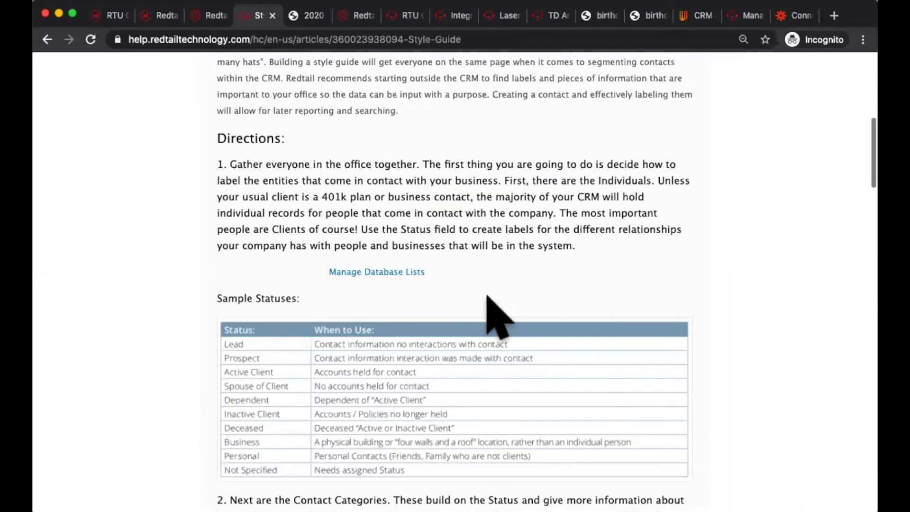
{"action": "scroll", "coordinate": [524, 271], "scroll_direction": "up", "scroll_amount": 10}
{"action": "scroll", "coordinate": [512, 256], "scroll_direction": "down", "scroll_amount": 1}
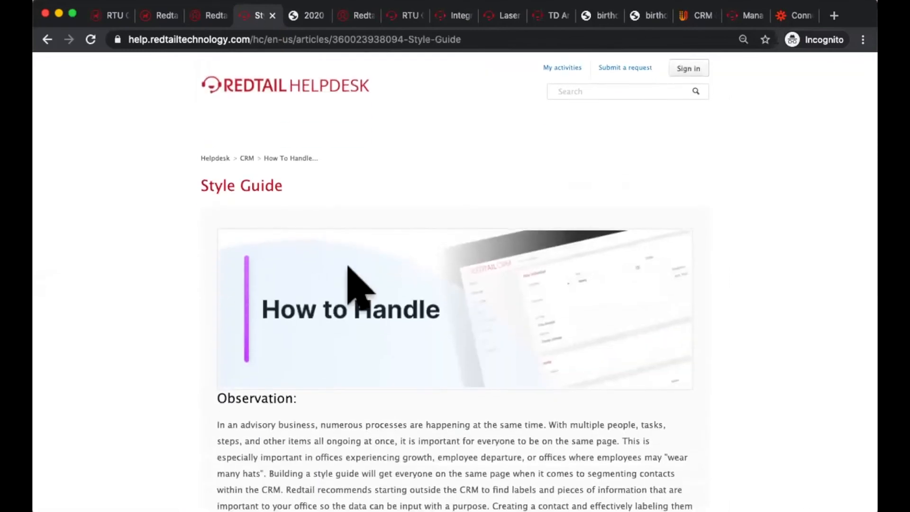